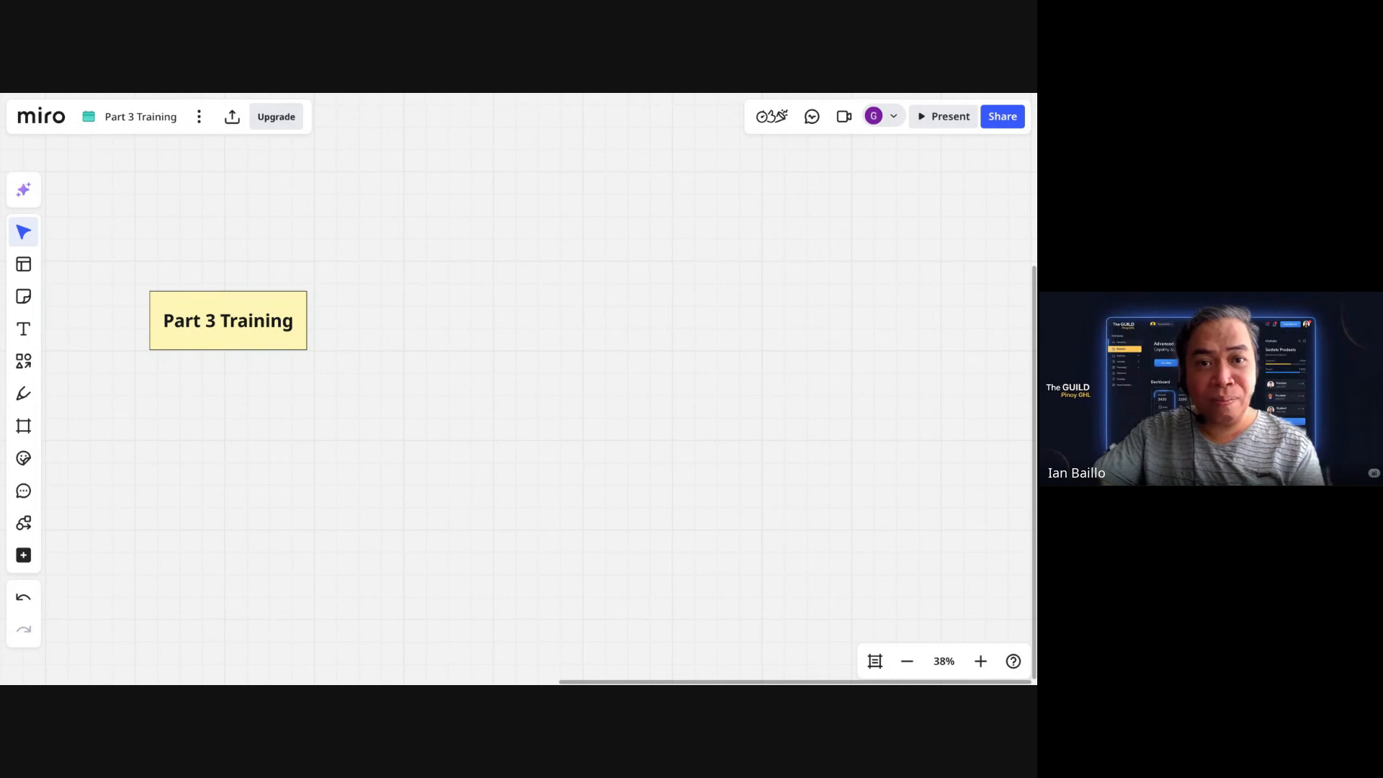
Step: Add a connected box reading 'Opportunity' to the right of the Part 3 Training note
left_click(279, 342)
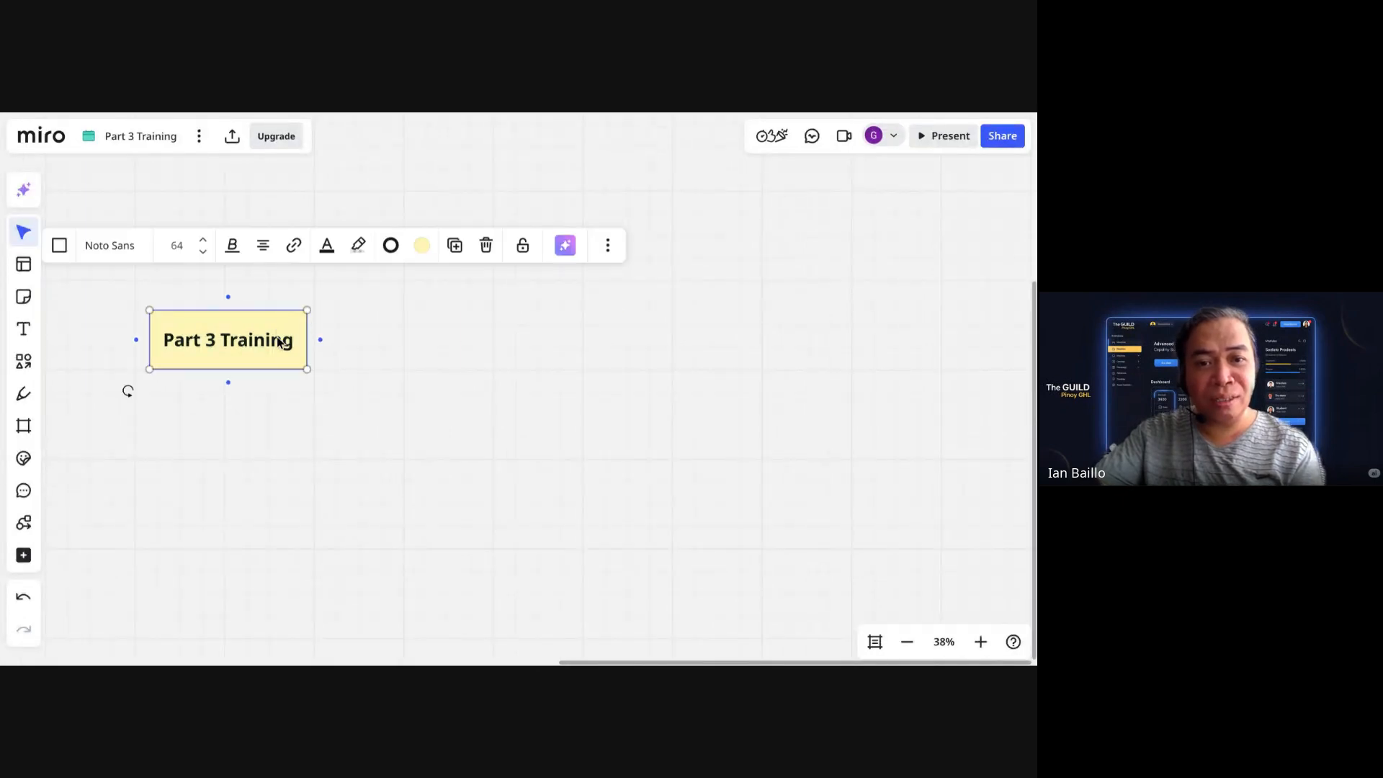
left_click(492, 318)
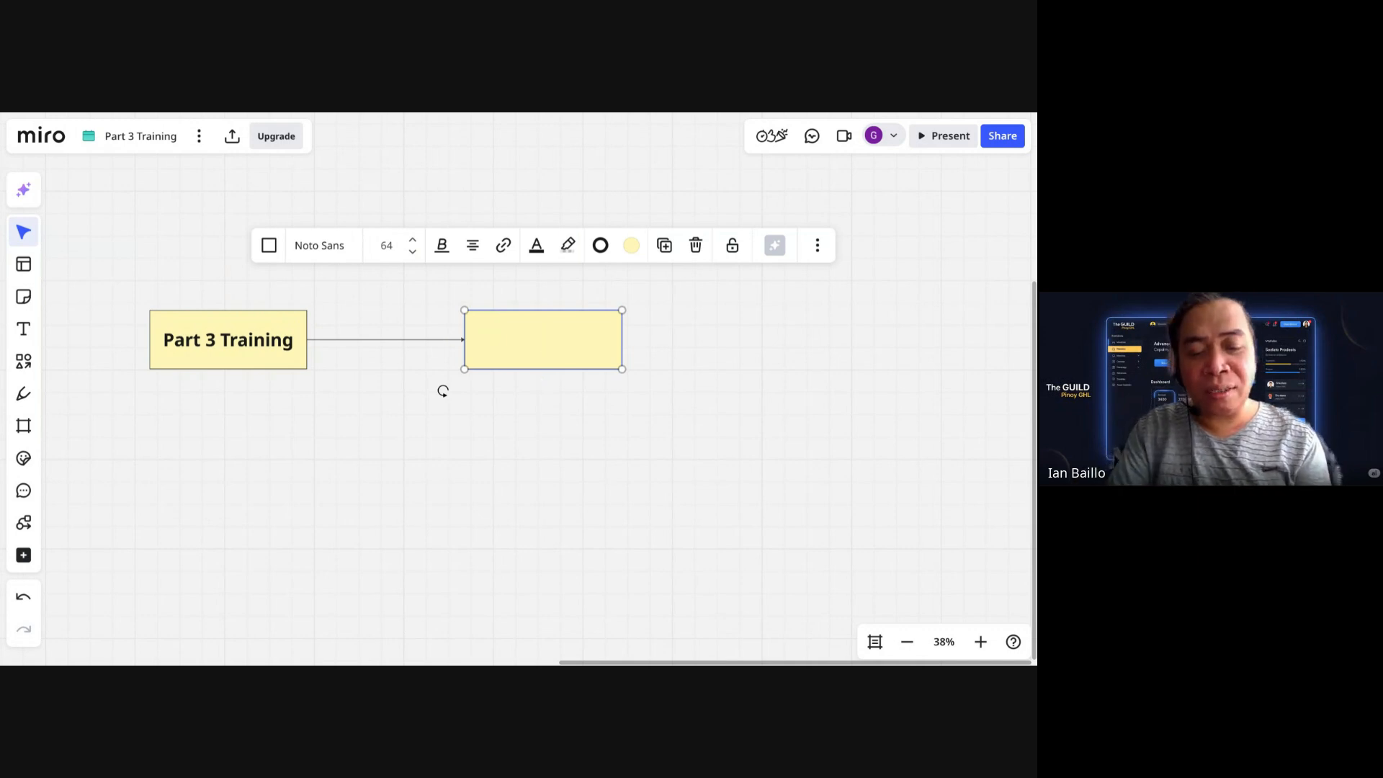
type("Oppr")
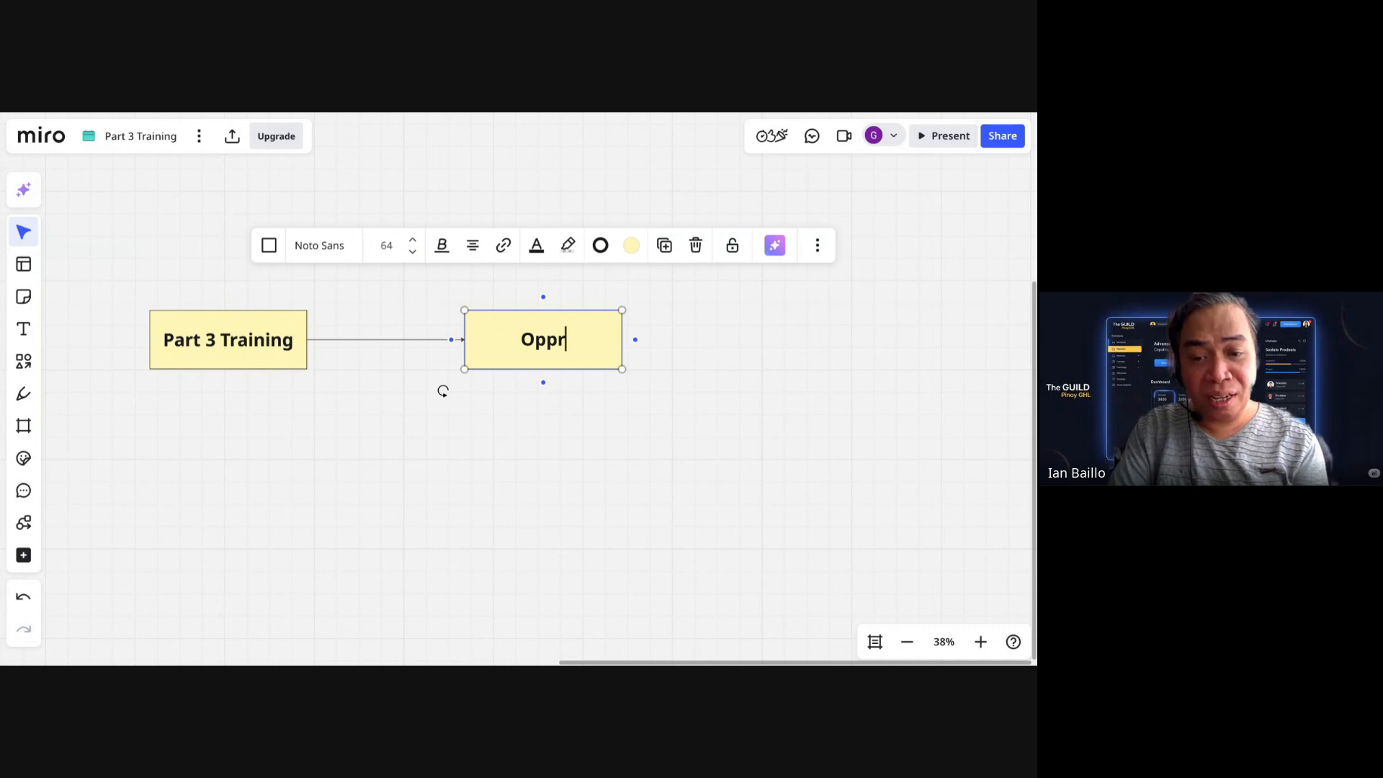
key("BackSpace")
type("or")
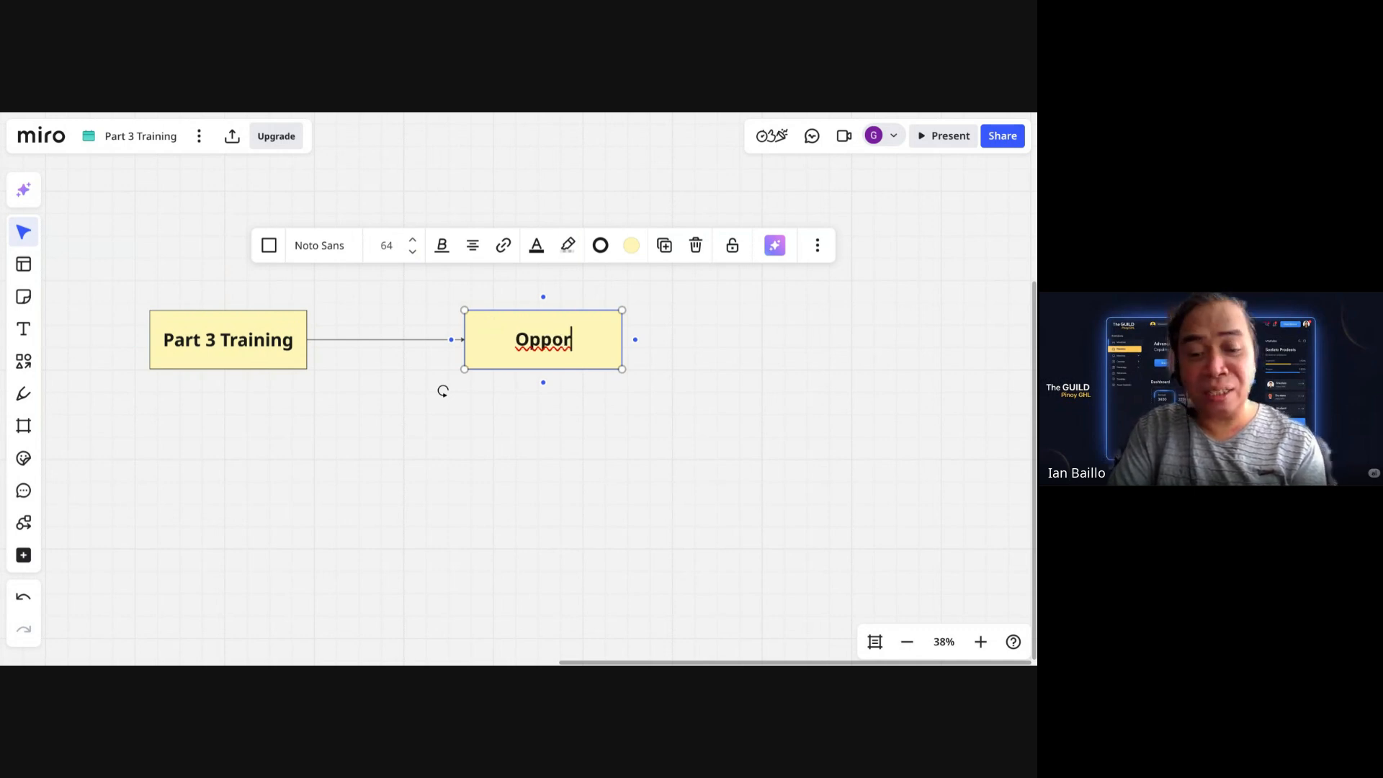
type("tuniy")
key("BackSpace")
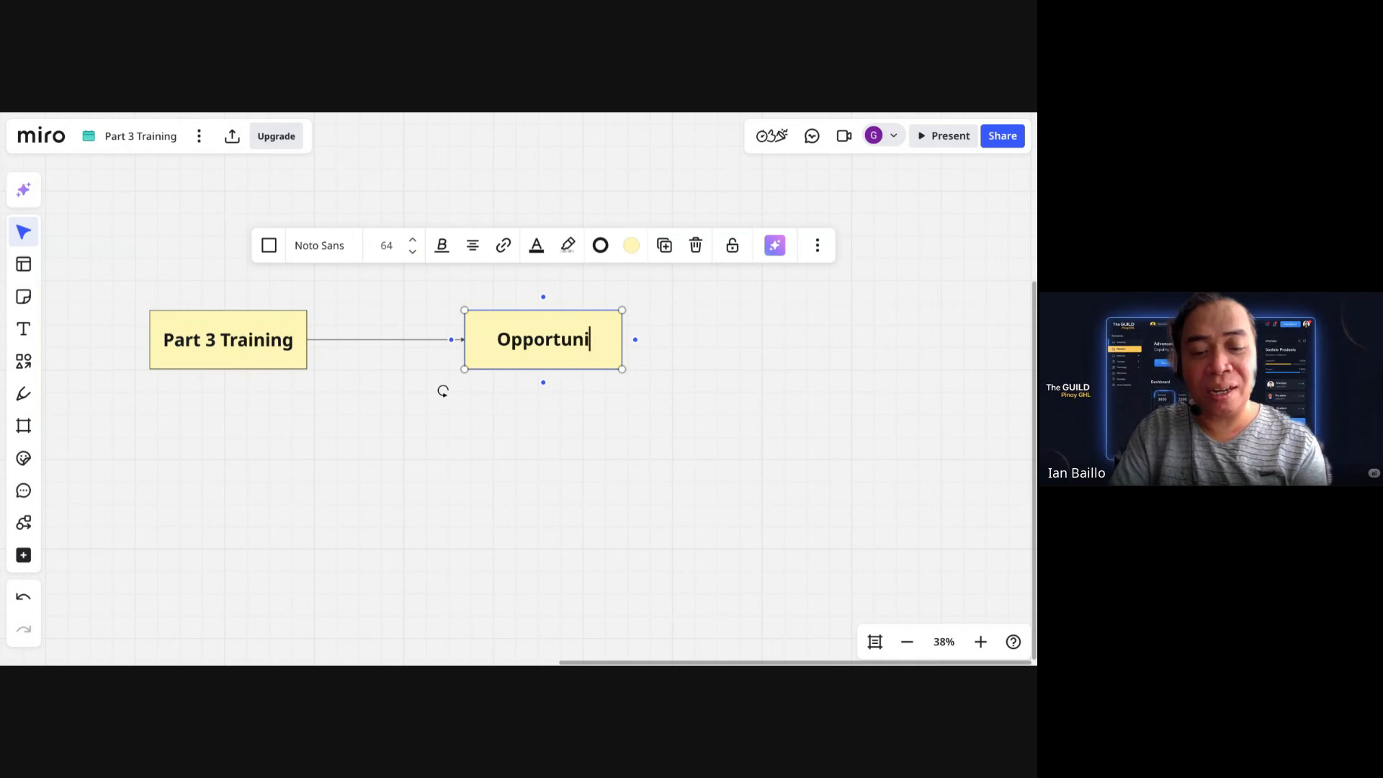
type("ty")
Step: Enlarge the box, add lines Form, Workflow and Tag, then switch to GoHighLevel Opportunities
left_click_drag(624, 371, 639, 438)
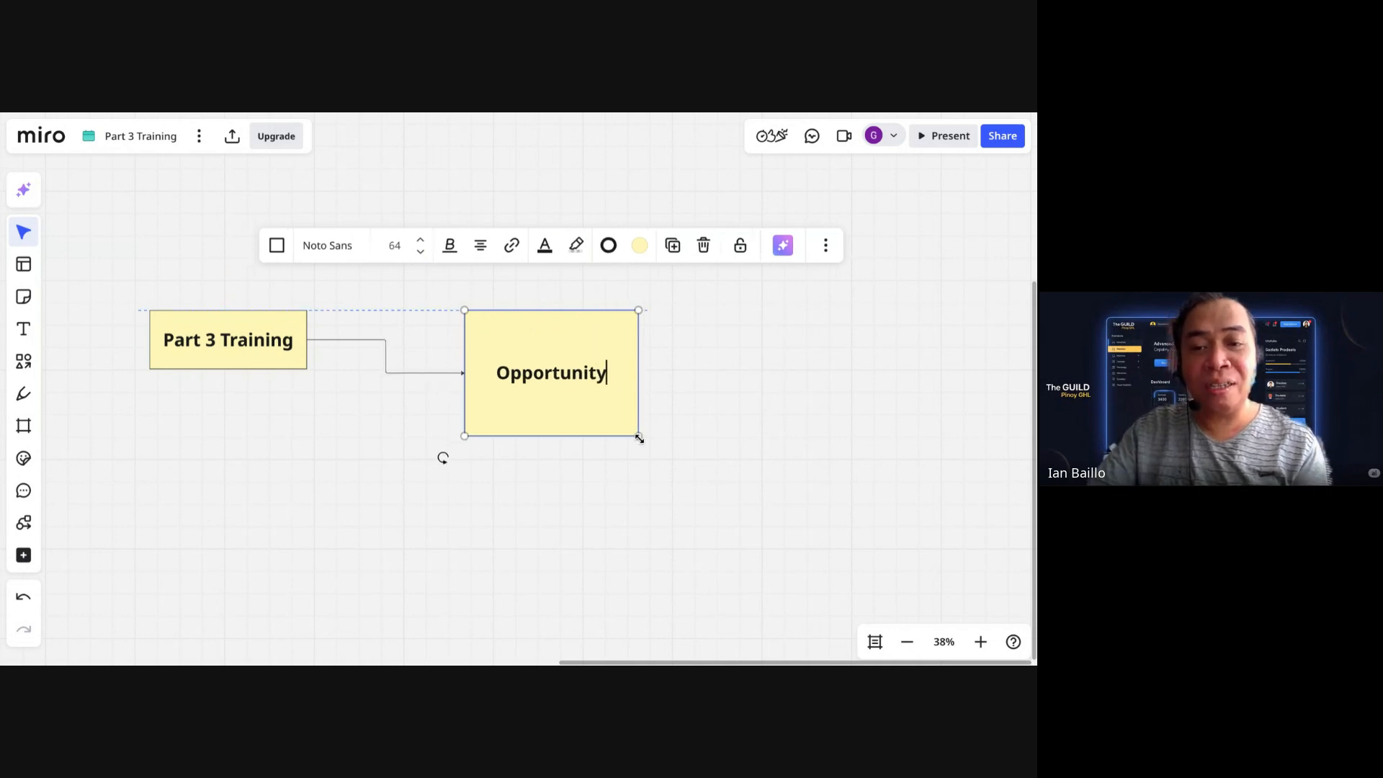
left_click(626, 378)
key("Return")
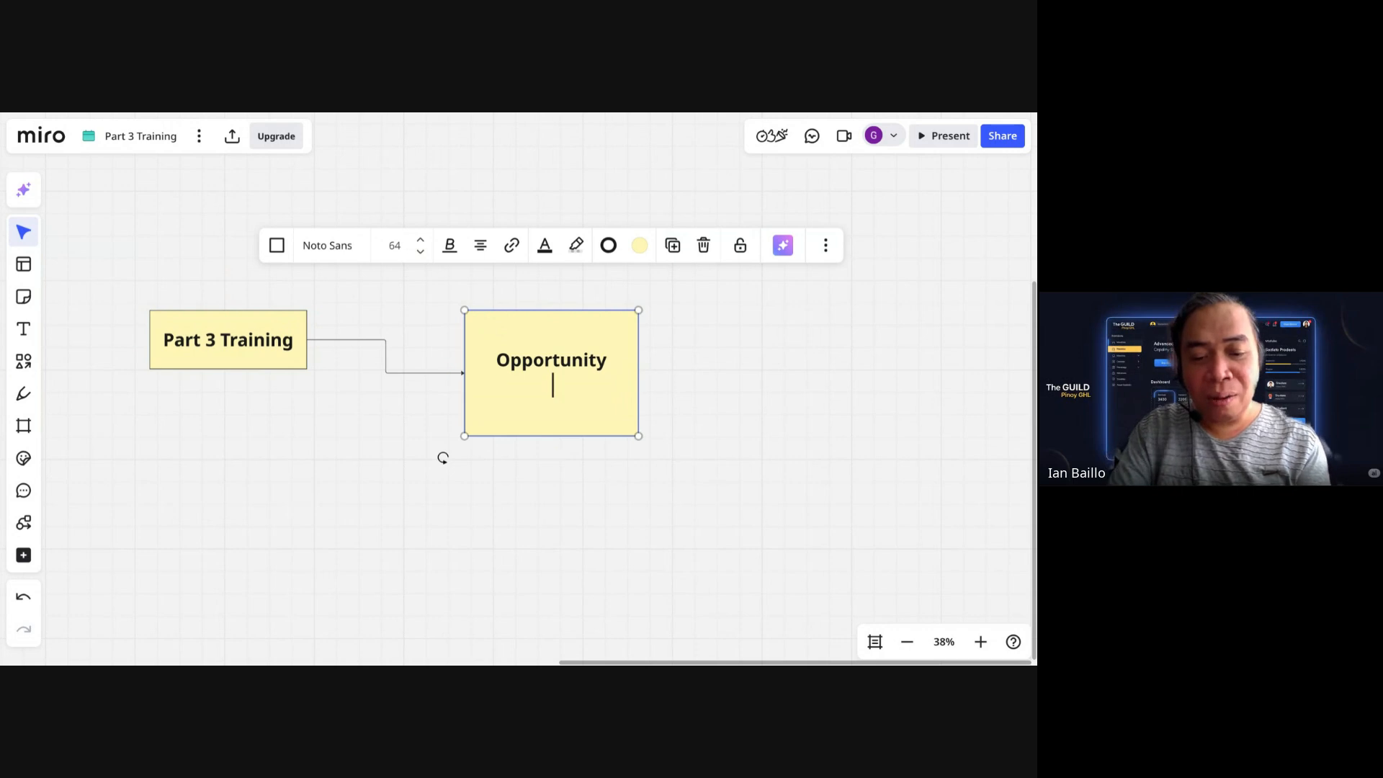
type("Form")
key("Return")
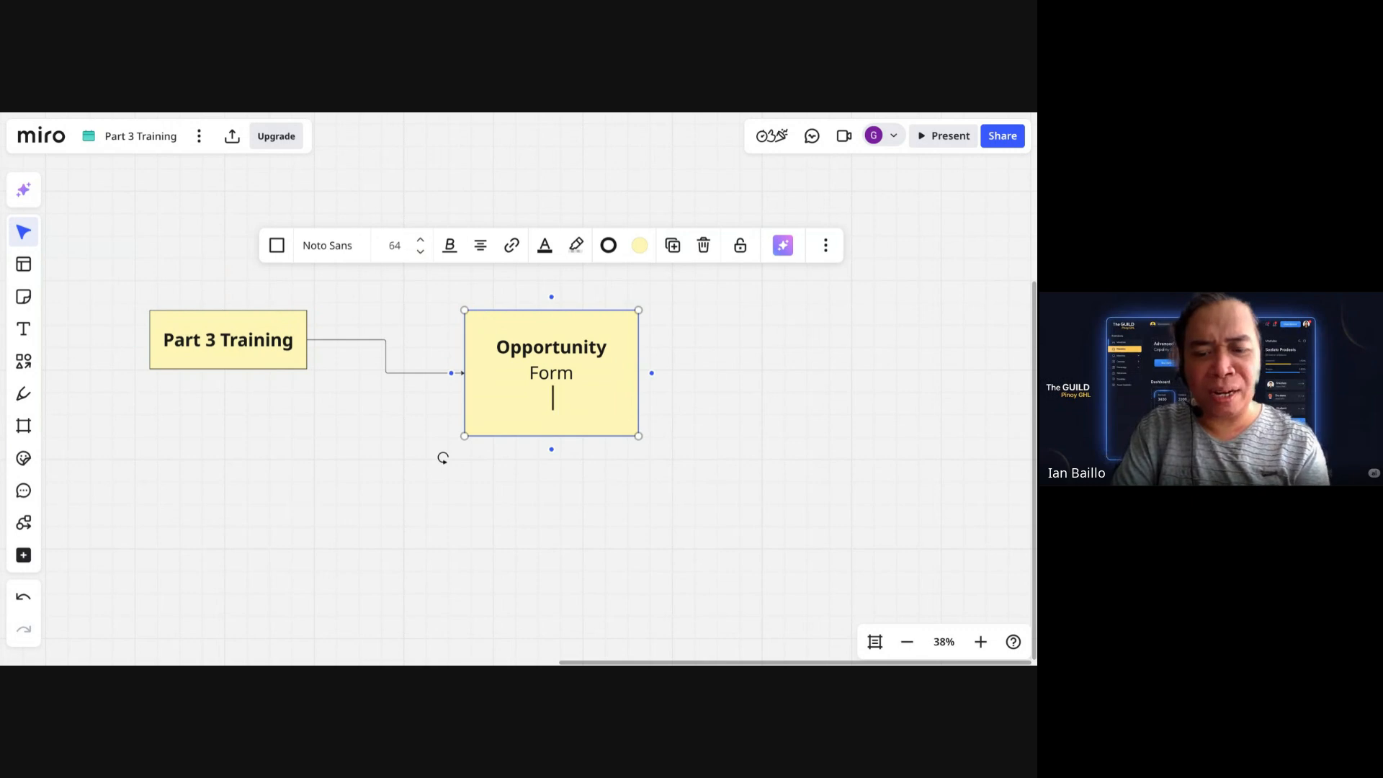
type("Tag")
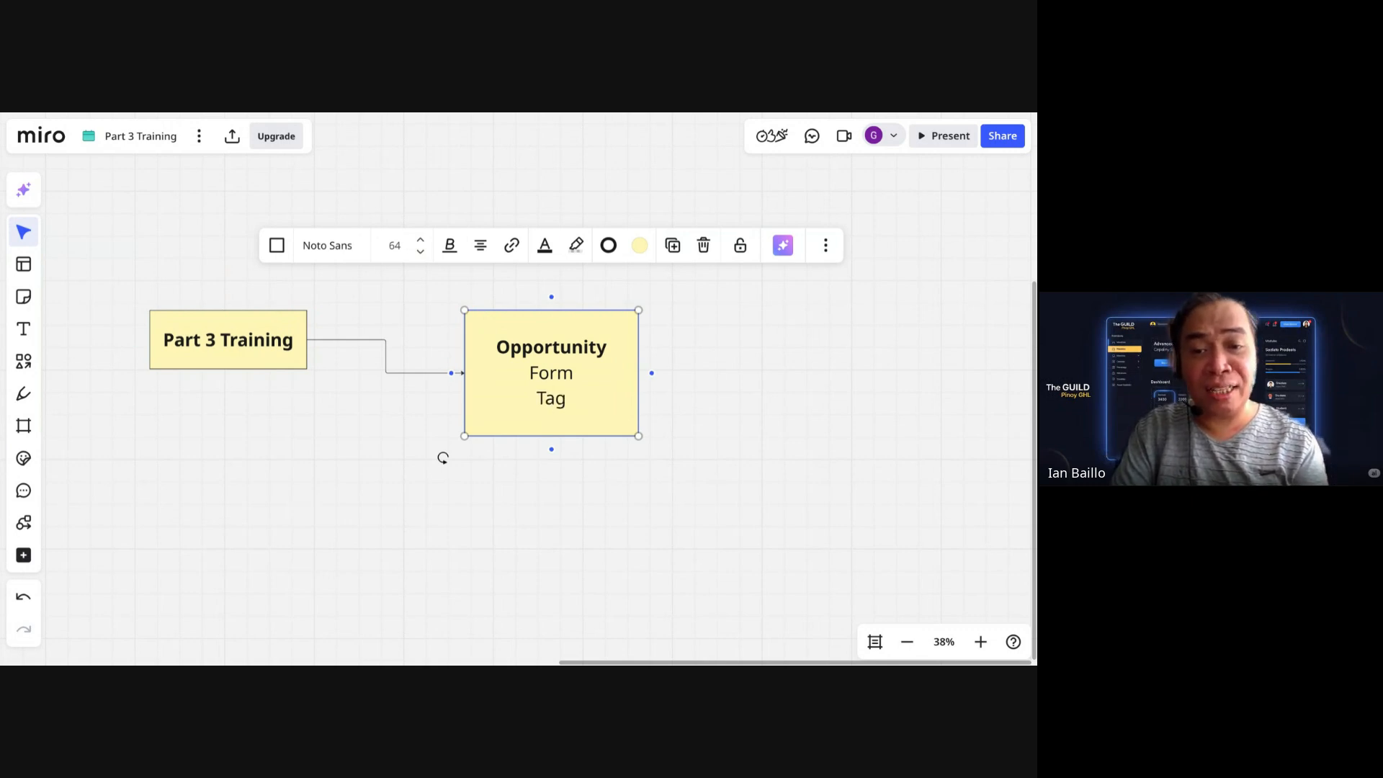
key("BackSpace")
key("BackSpace")
key("BackSpace")
type("Work")
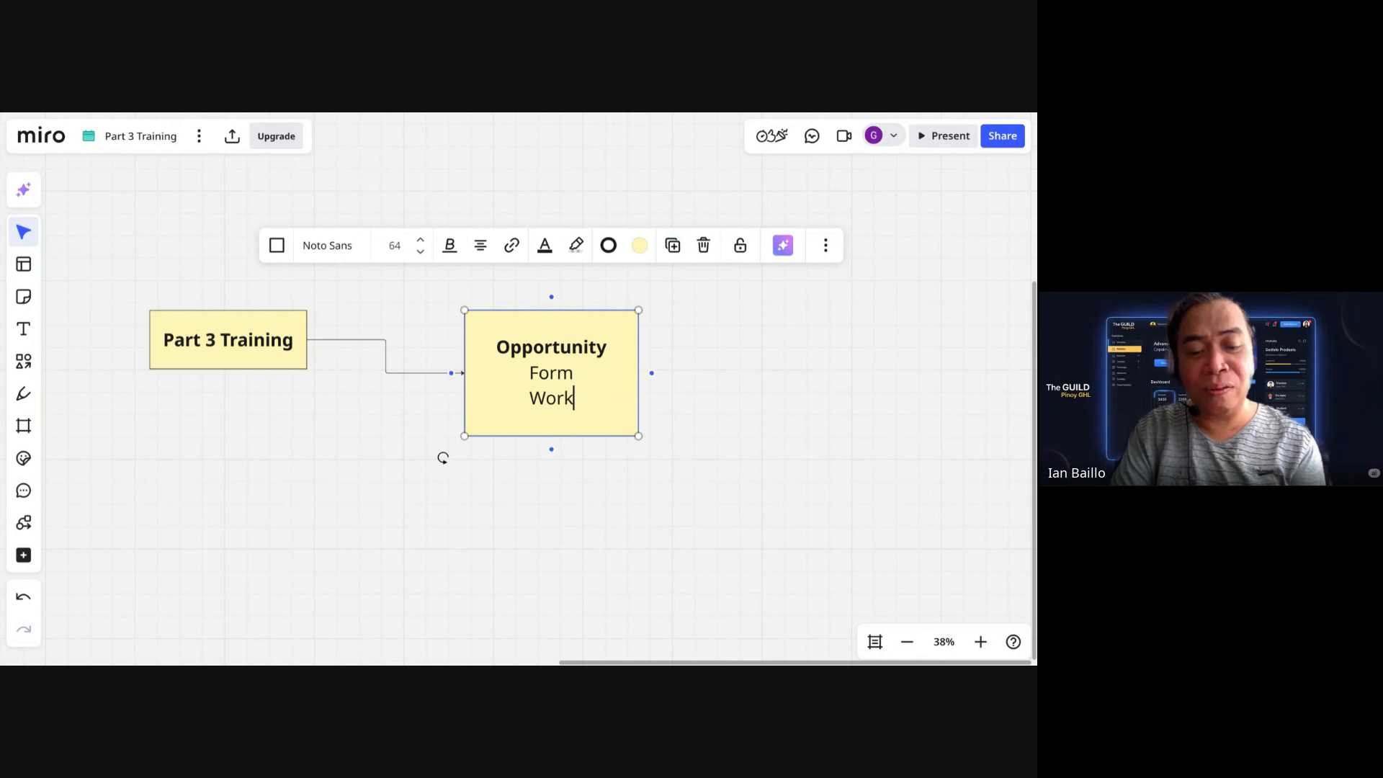
type("flow")
key("Return")
type("Tag")
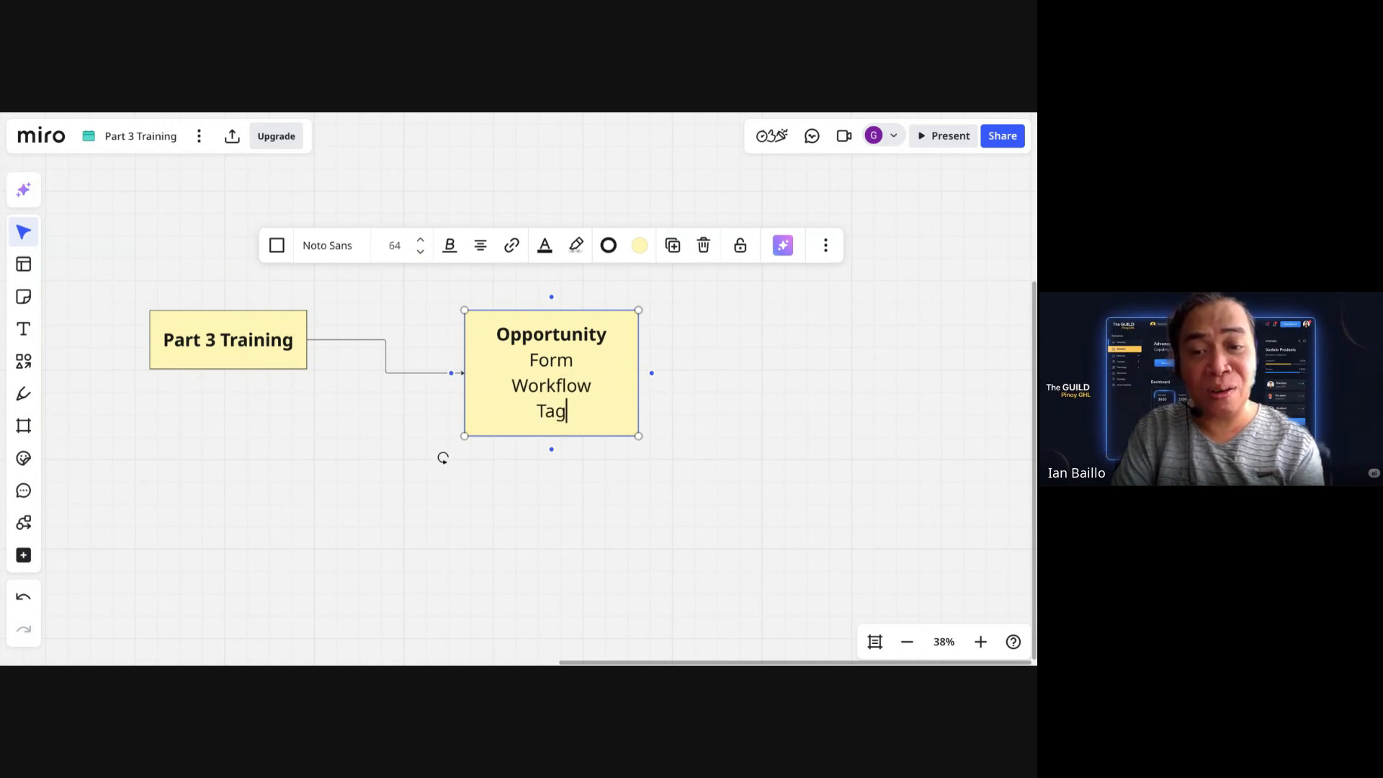
left_click(714, 405)
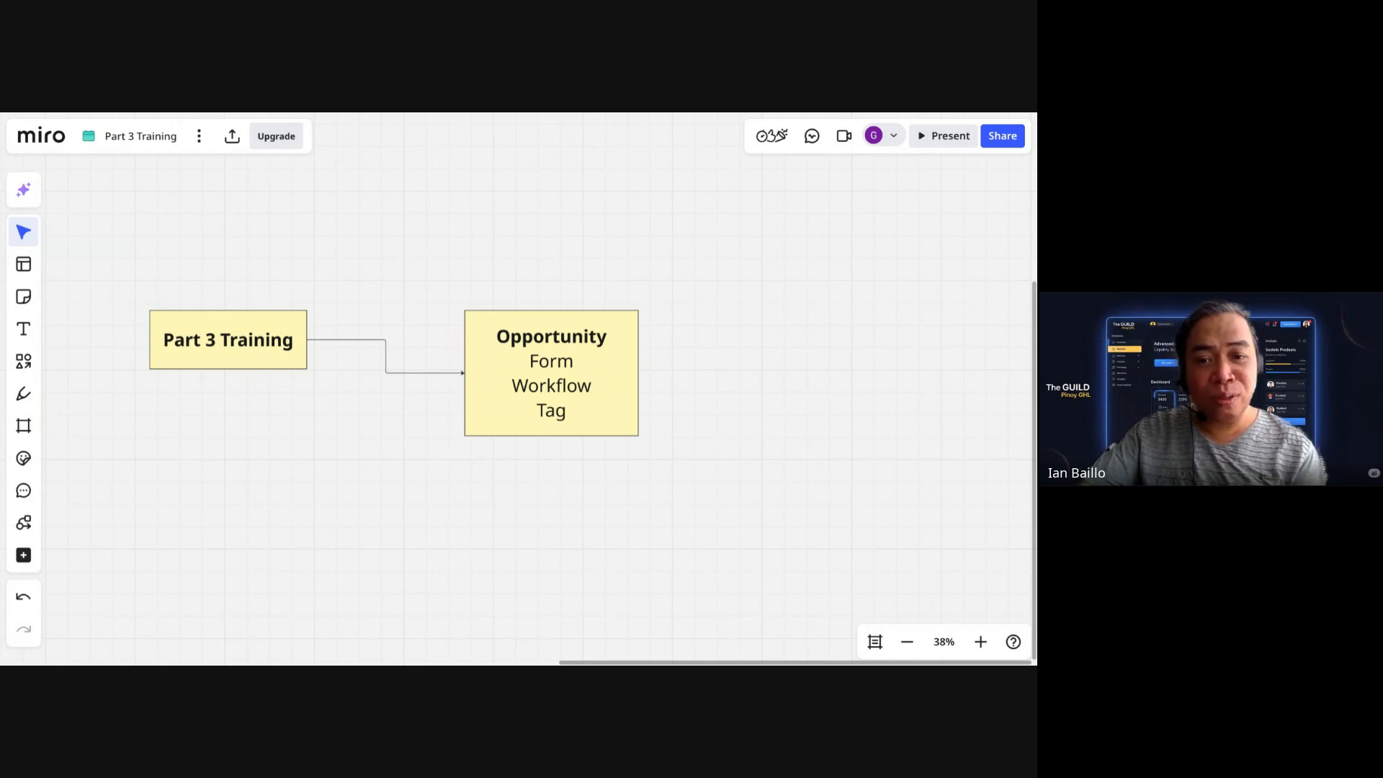
key("ctrl+Tab")
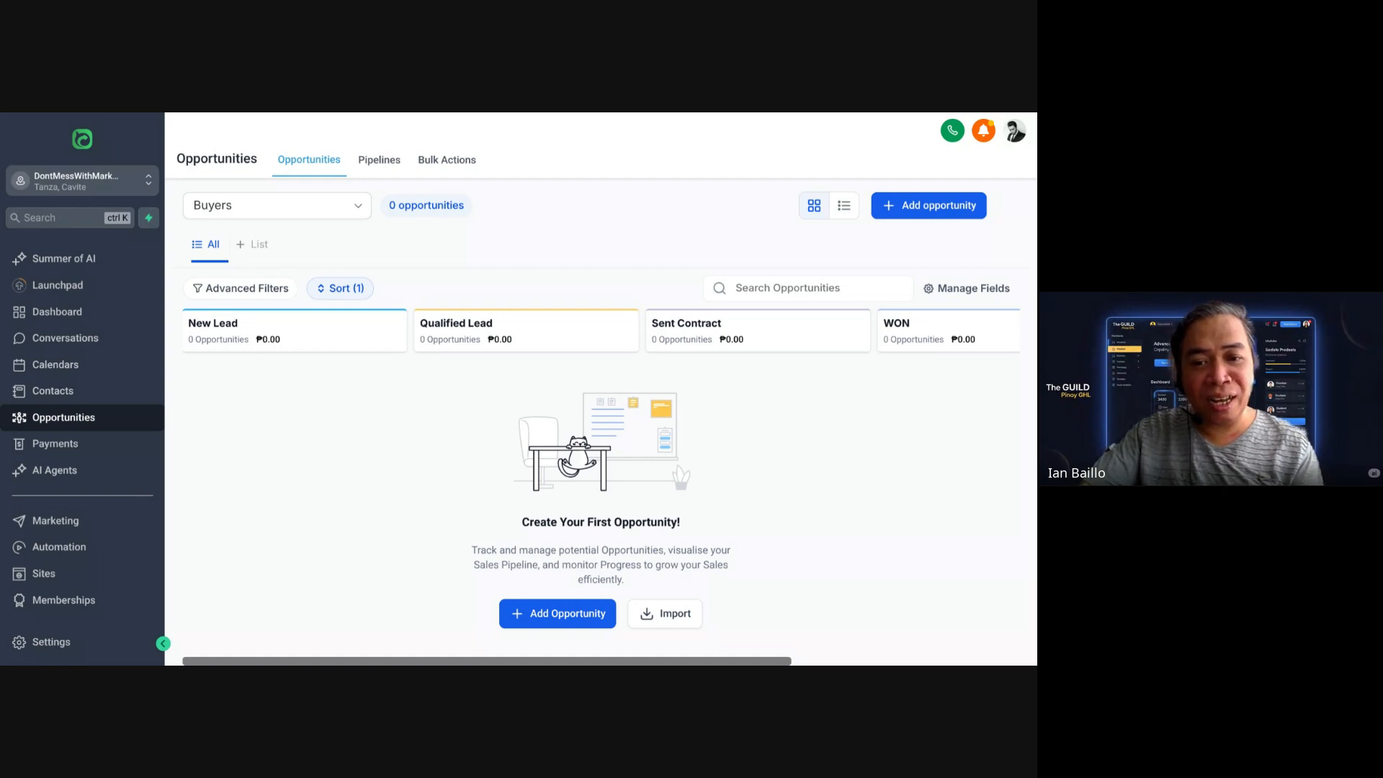
left_click_drag(94, 425, 131, 425)
left_click_drag(33, 429, 148, 433)
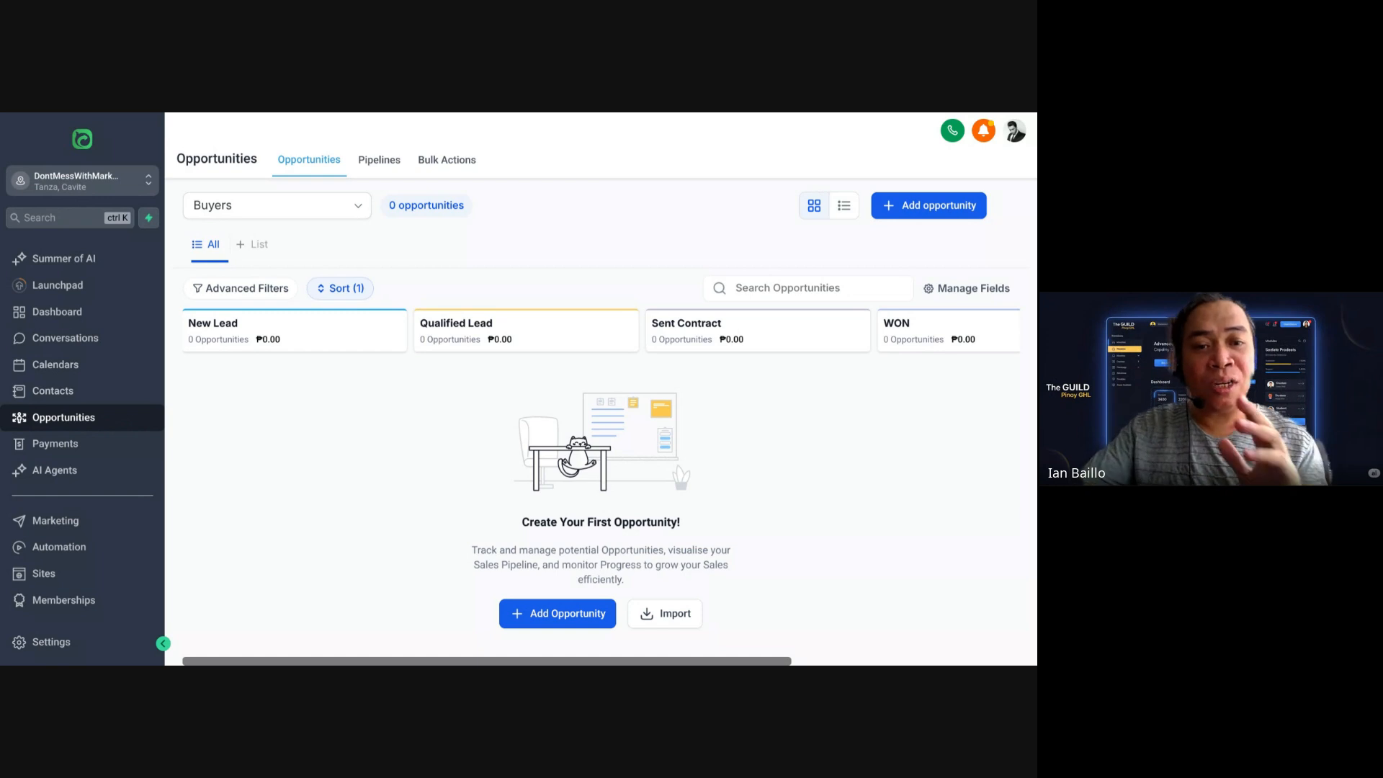
mouse_move(205, 222)
left_mouse_down()
mouse_move(250, 227)
mouse_move(274, 187)
mouse_move(187, 214)
left_mouse_up()
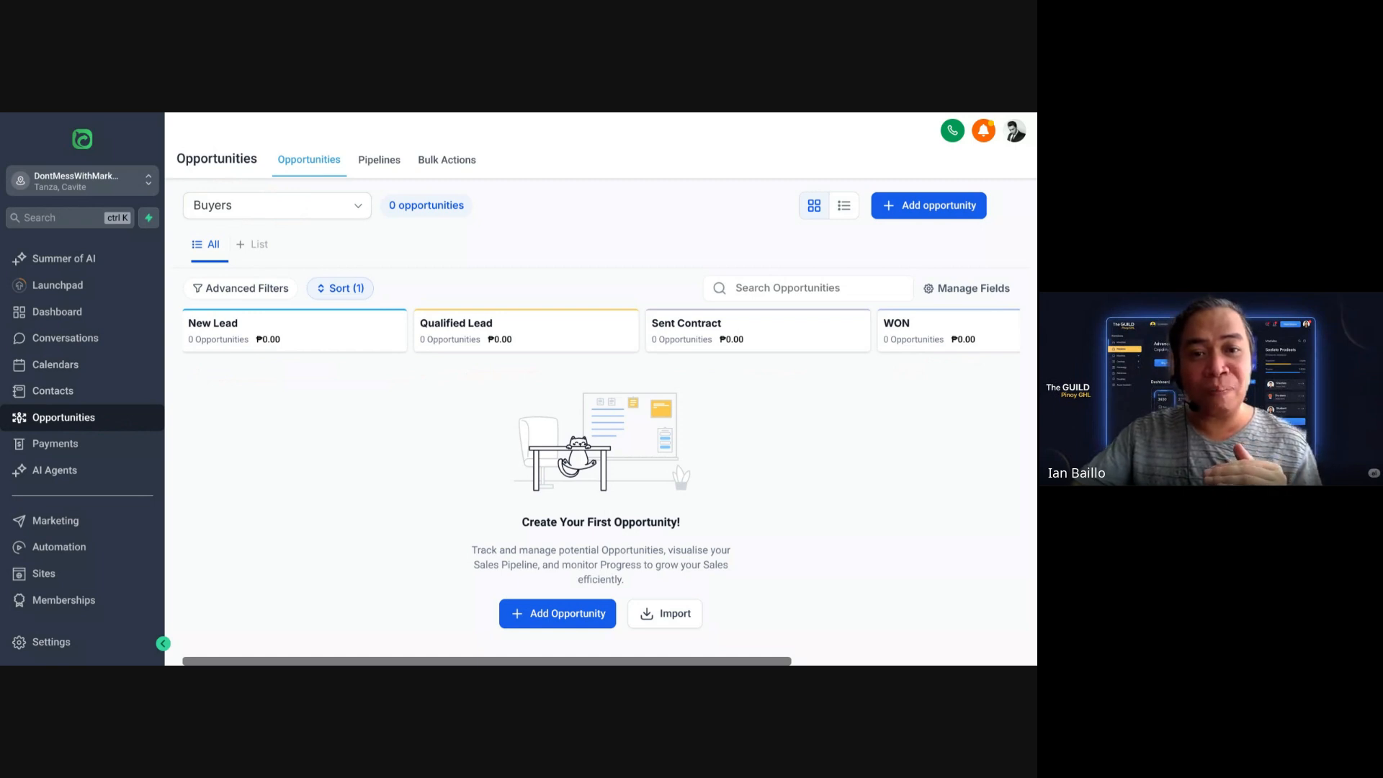
key("alt+Tab")
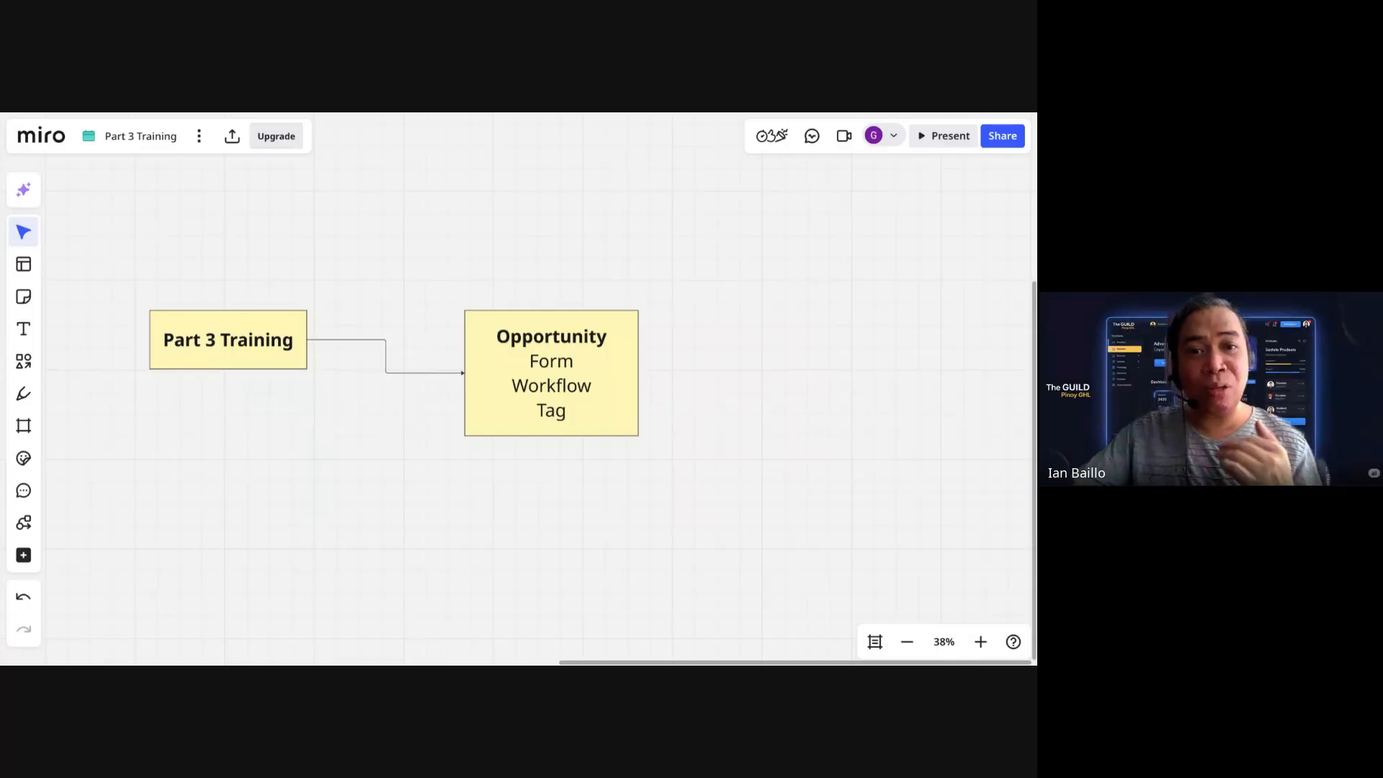
mouse_move(602, 335)
left_mouse_down()
mouse_move(651, 322)
mouse_move(688, 334)
mouse_move(605, 385)
mouse_move(689, 366)
left_mouse_up()
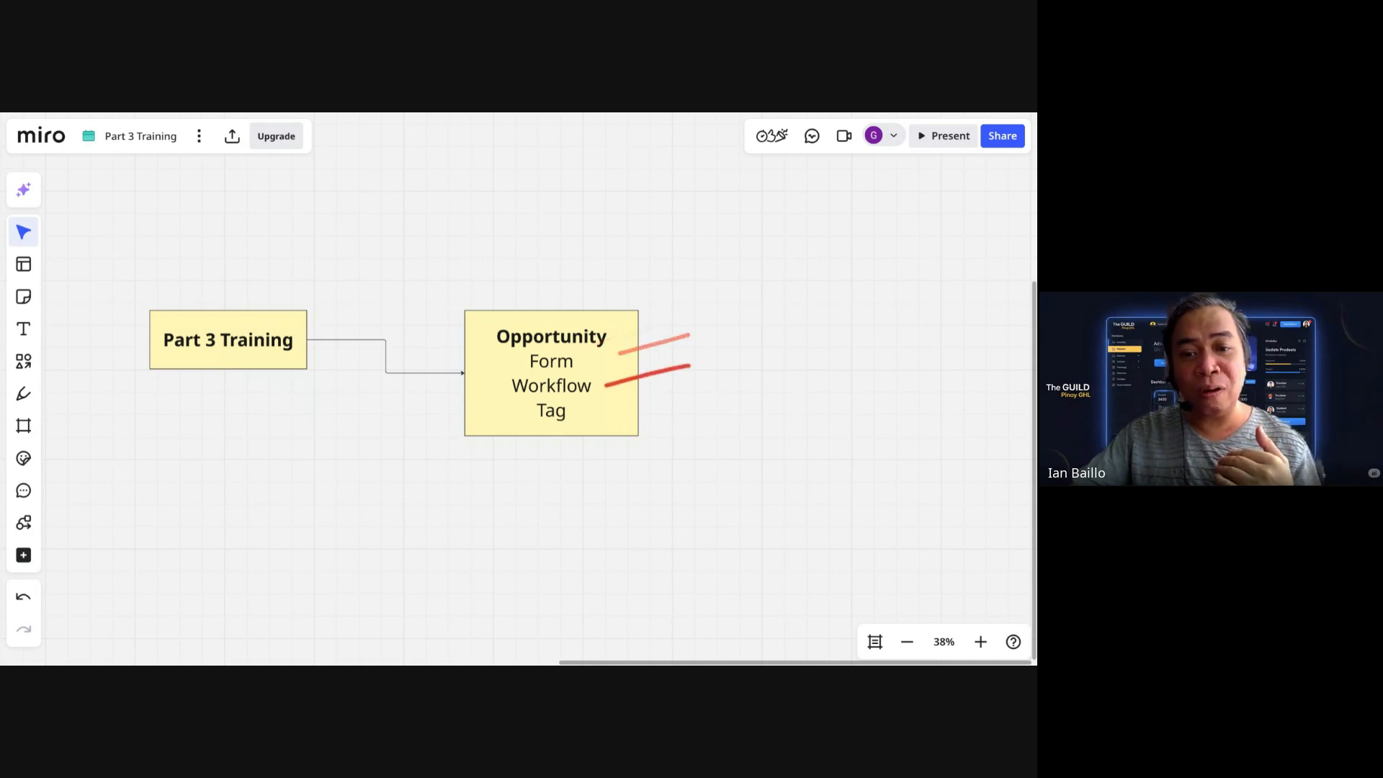
left_click_drag(608, 410, 708, 408)
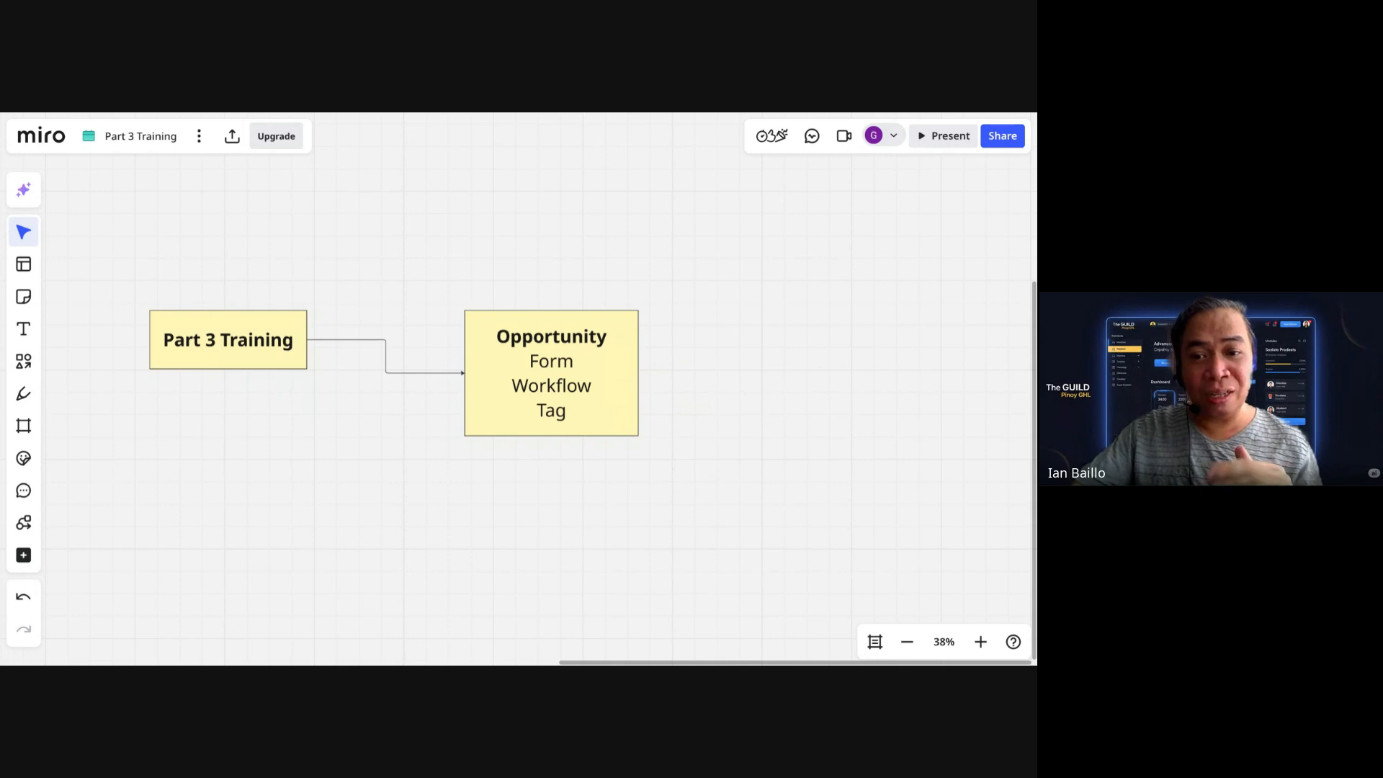
key("alt+Tab")
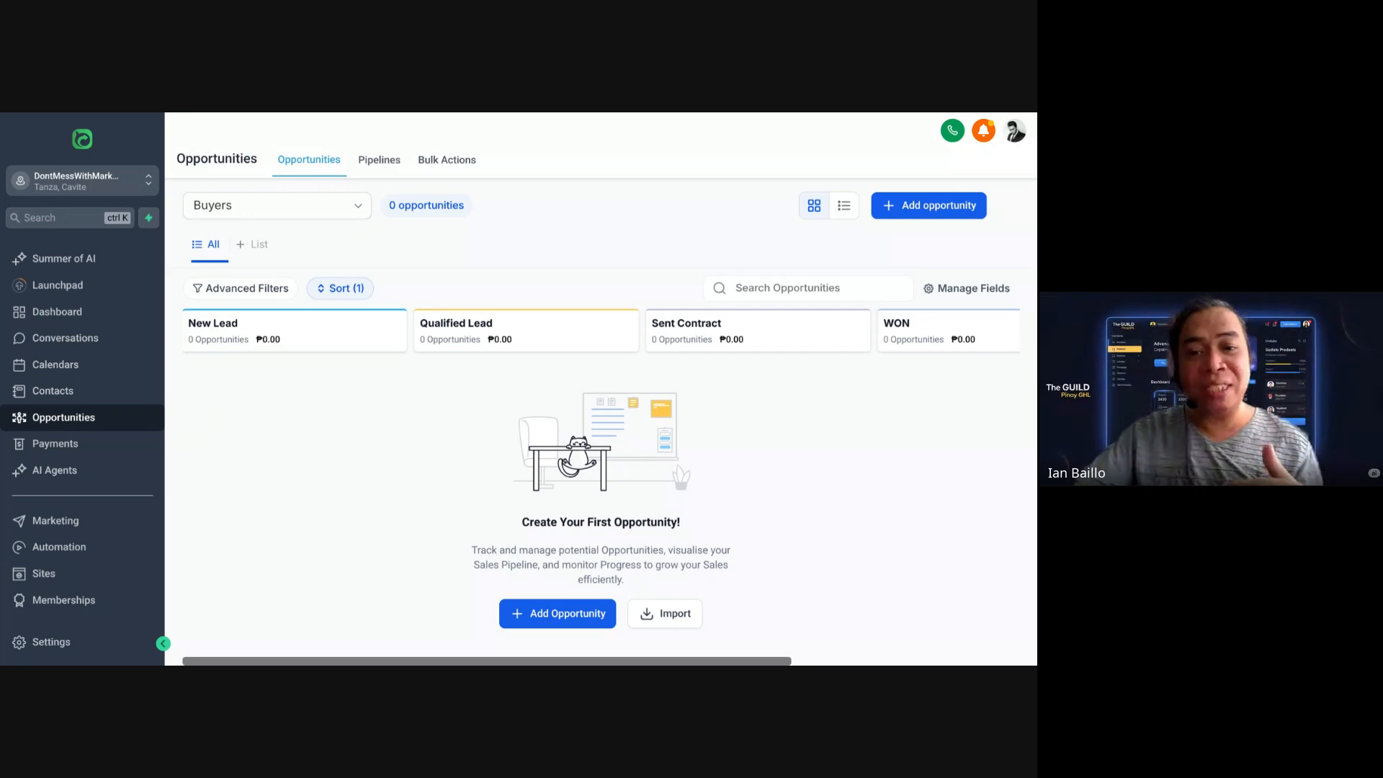
Step: Mark the New Lead, Qualified Lead and WON pipeline stages in red
left_click_drag(196, 359, 313, 366)
left_click_drag(410, 371, 577, 368)
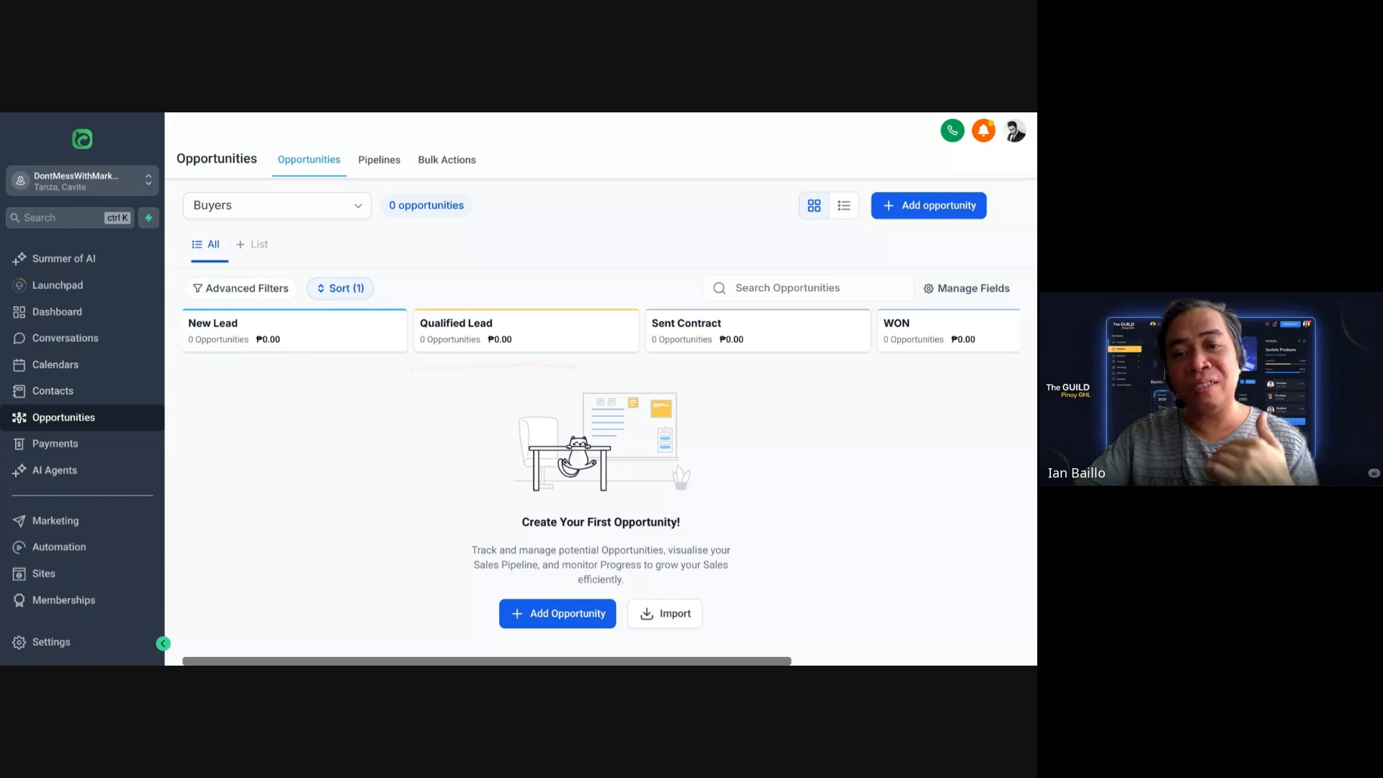
left_click_drag(893, 378, 988, 378)
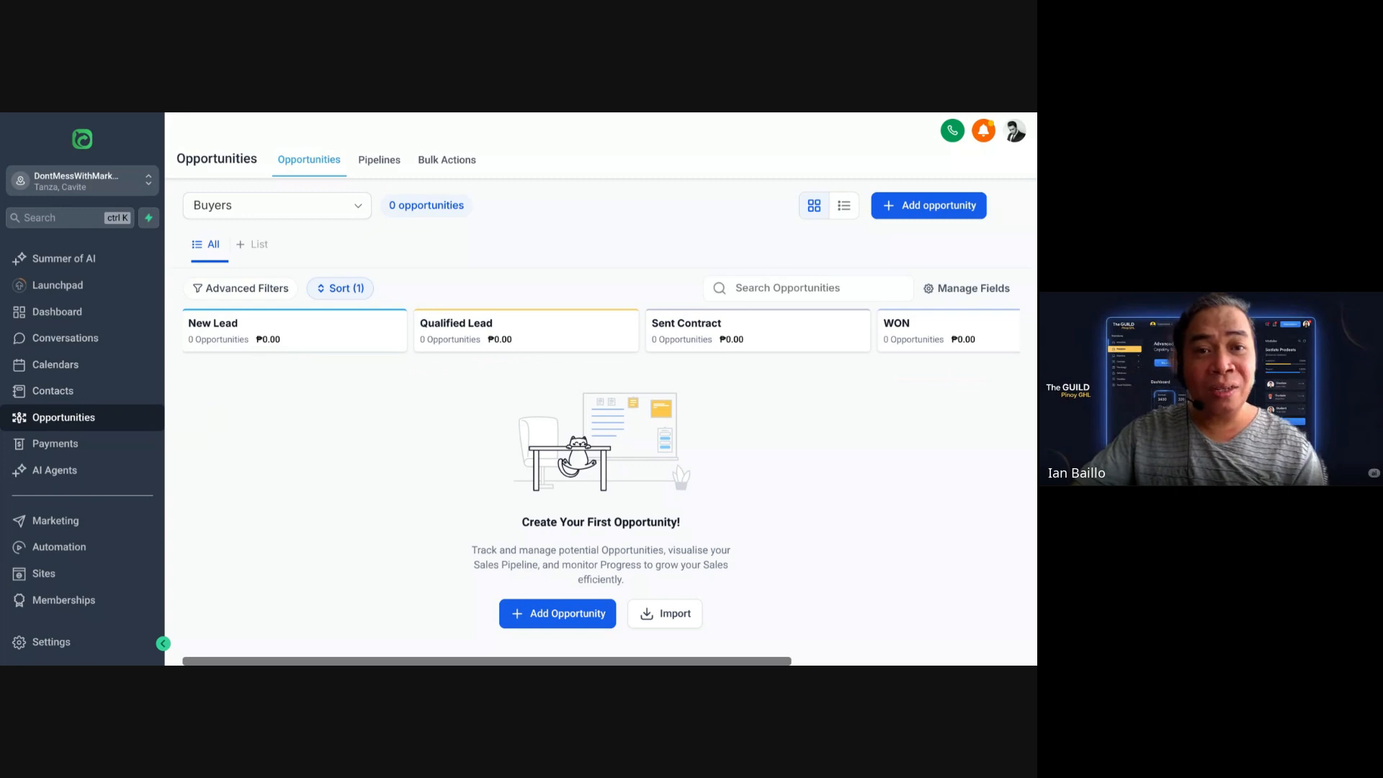
Step: Open the Forms builder under Sites to see the existing forms
left_click(41, 576)
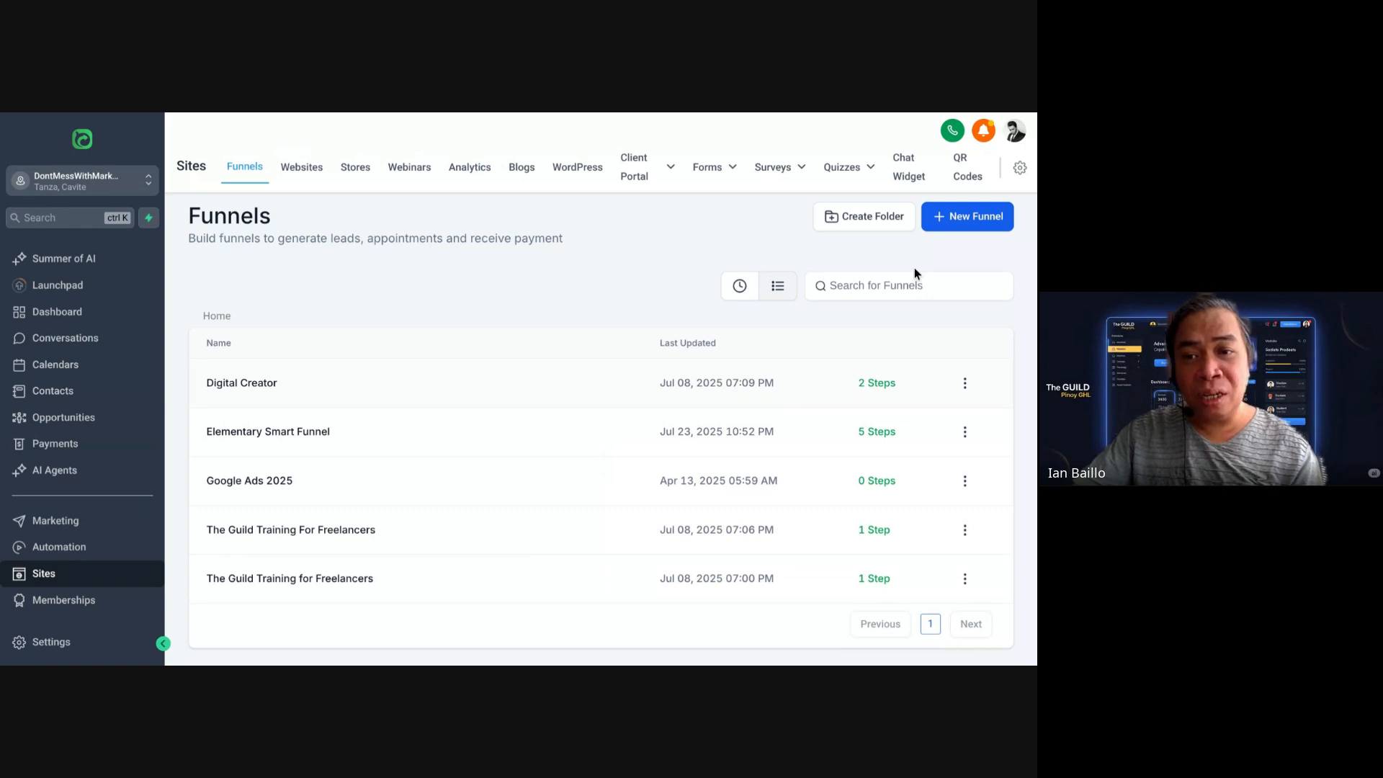
mouse_move(728, 186)
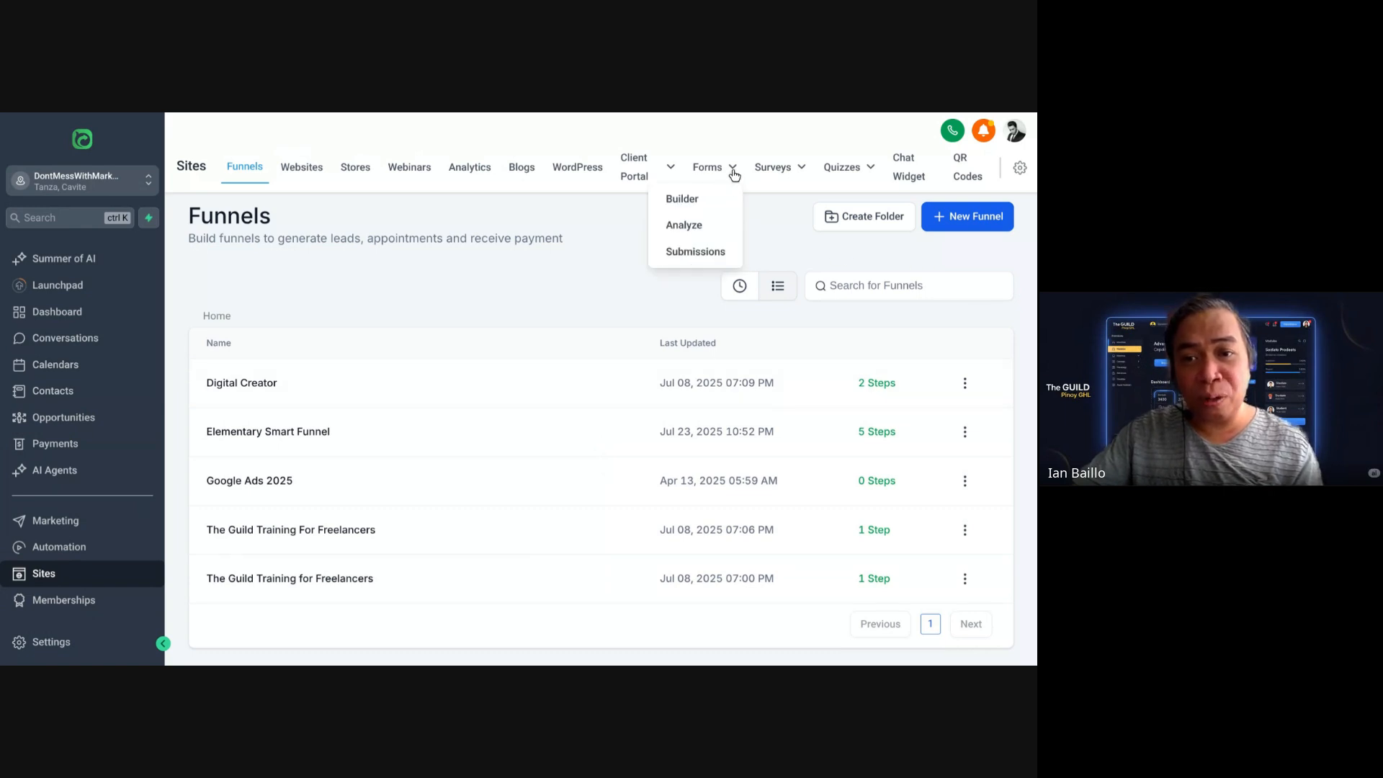
left_click(696, 207)
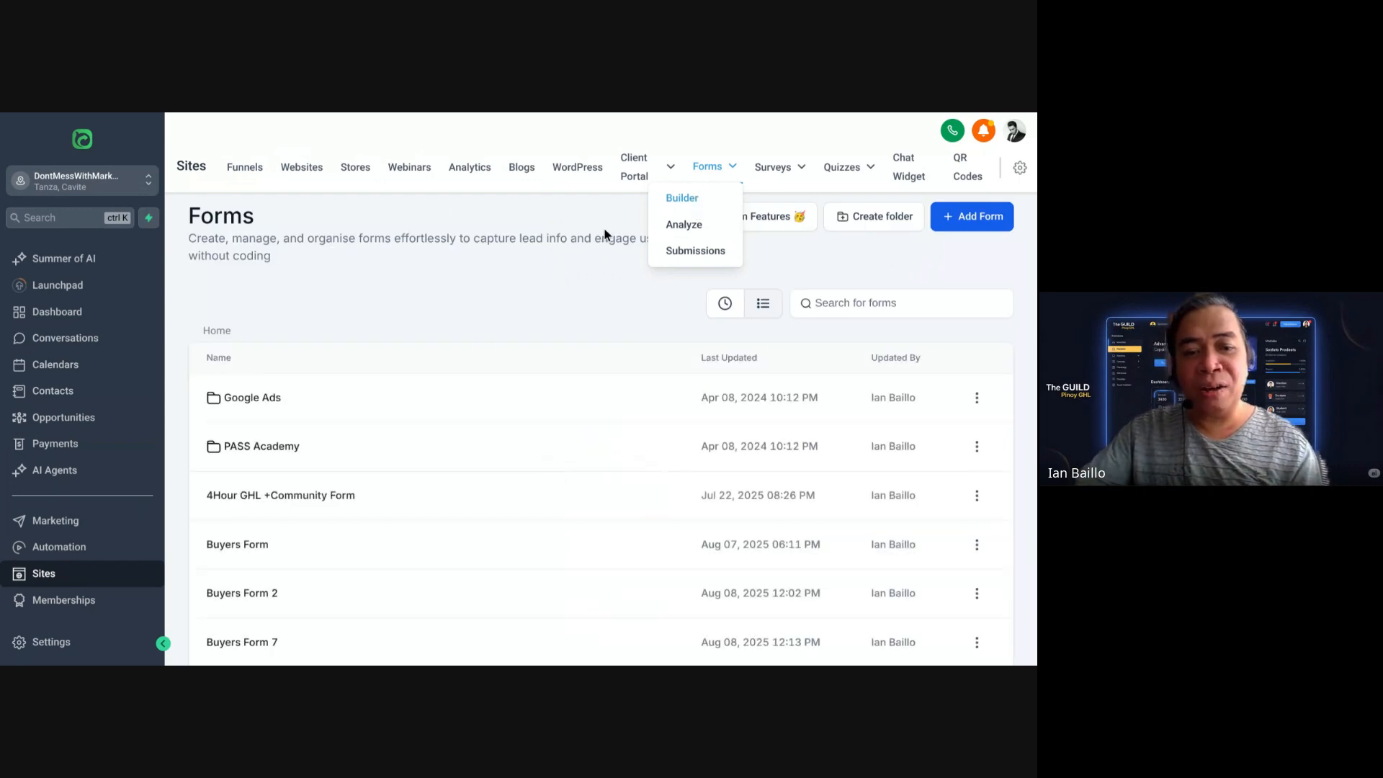
scroll(580, 349, "down", 2)
scroll(581, 343, "up", 2)
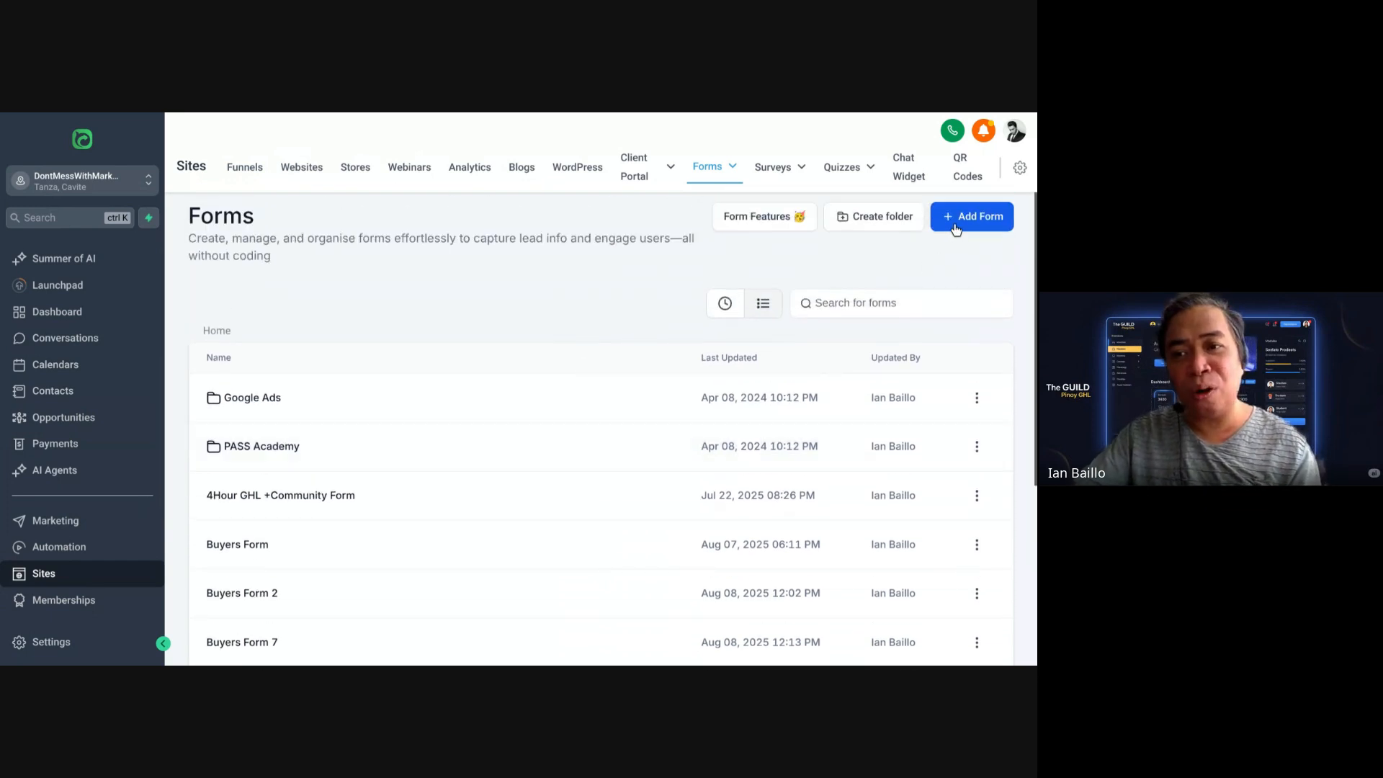
Step: Create a new blank form from scratch, opening Form 13 in the editor
left_click(959, 228)
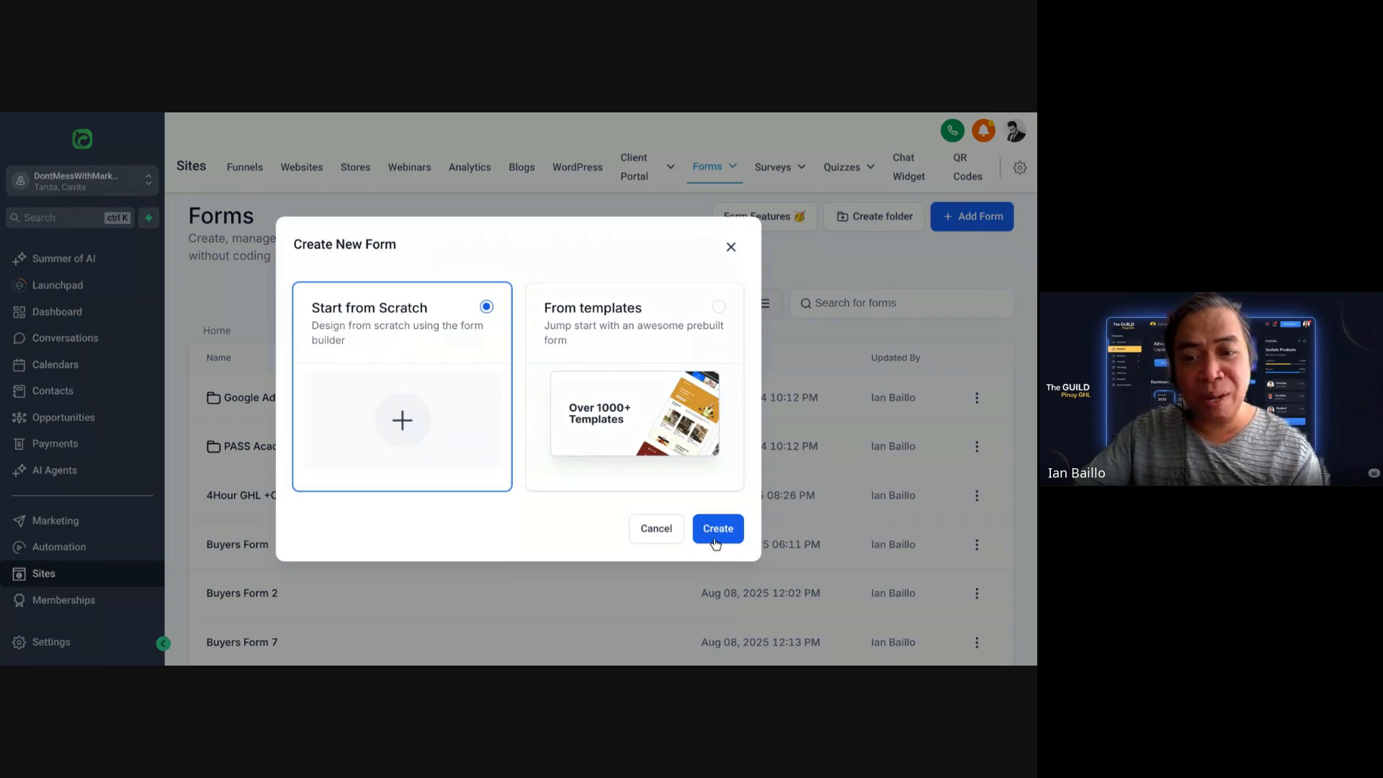
left_click(714, 533)
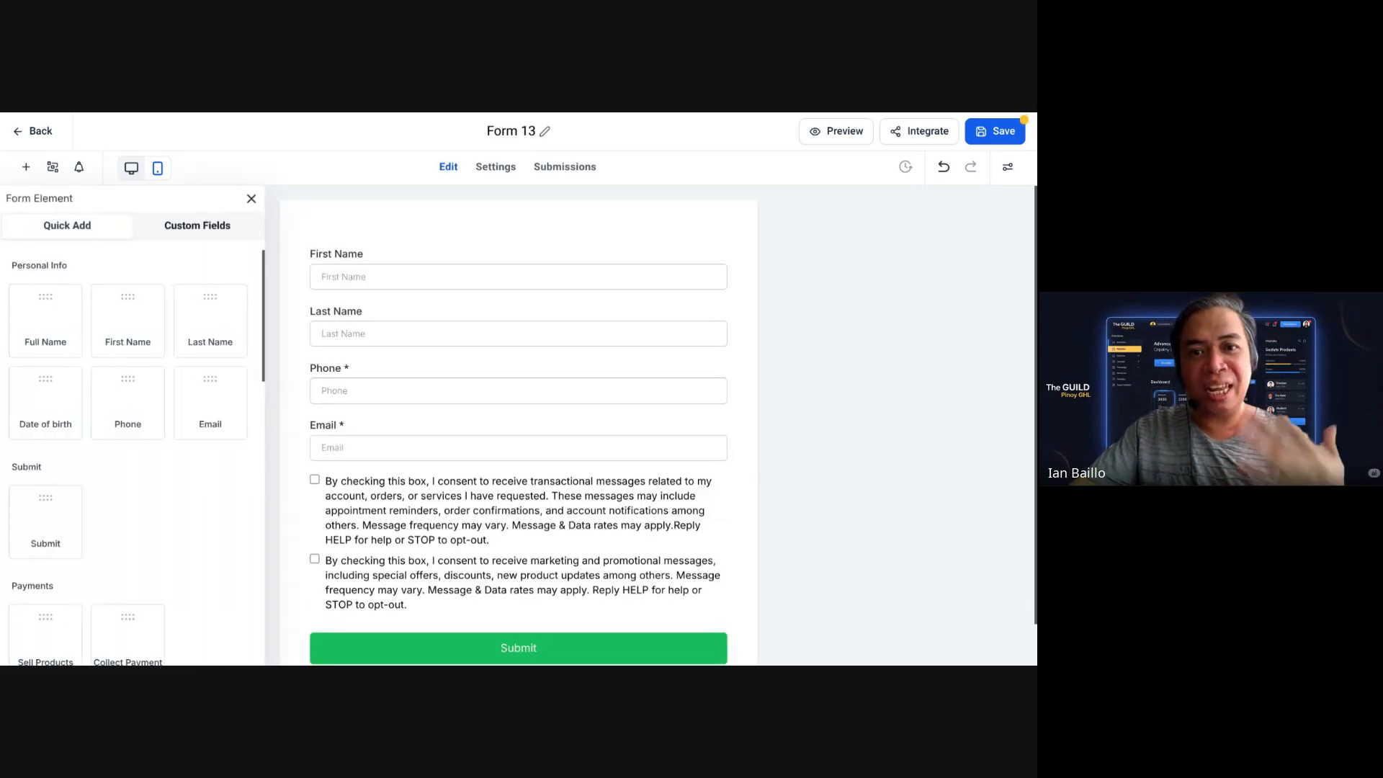
Step: Rename the form title from Form 13 to 'Buyers Form 9'
left_click(546, 132)
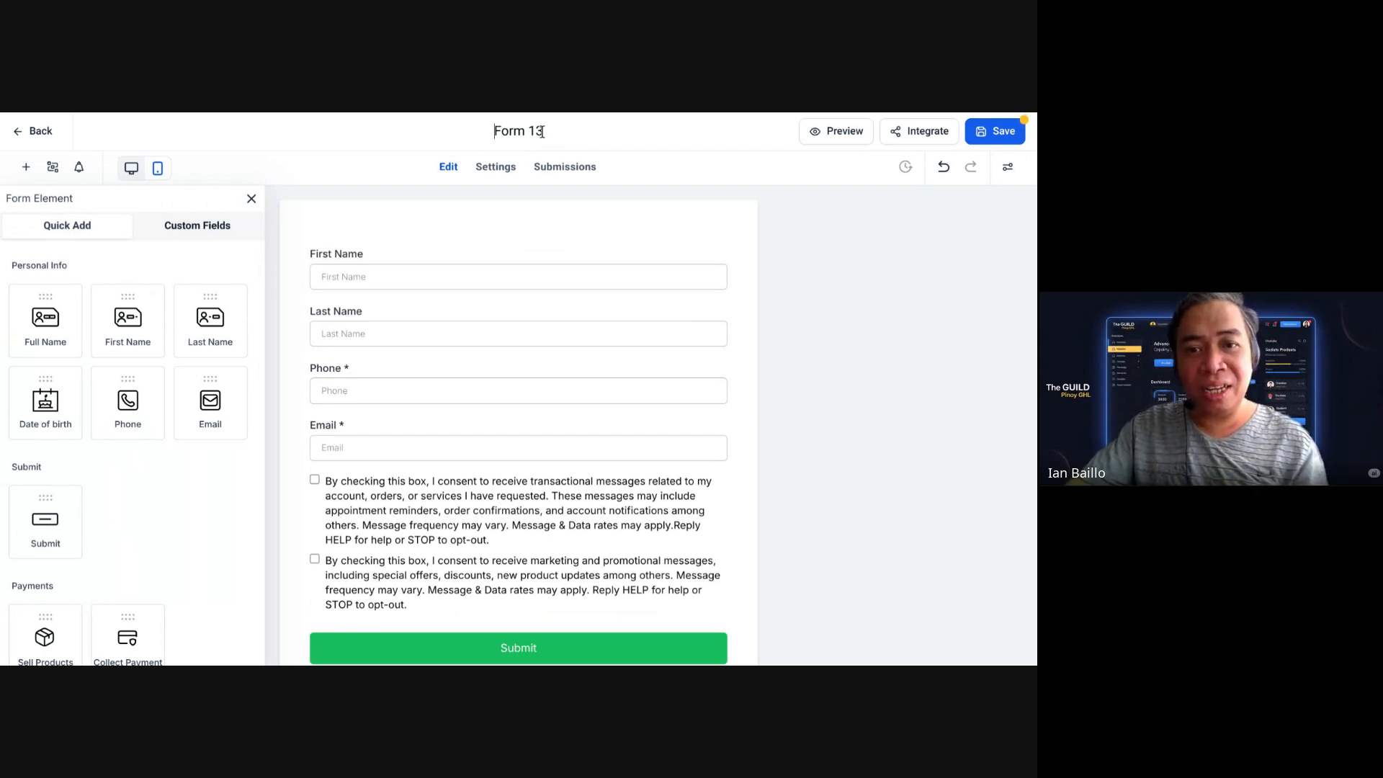
triple_click(531, 136)
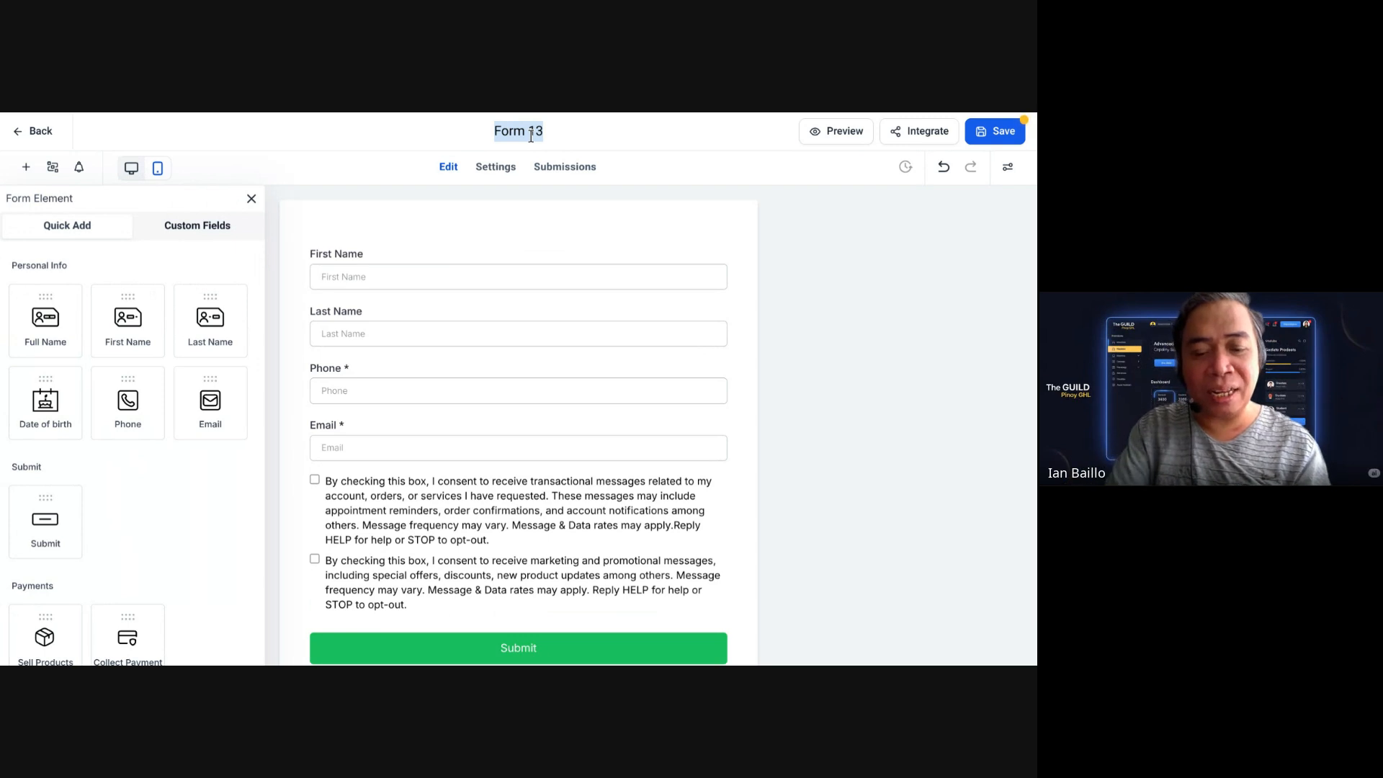
type("Buyers")
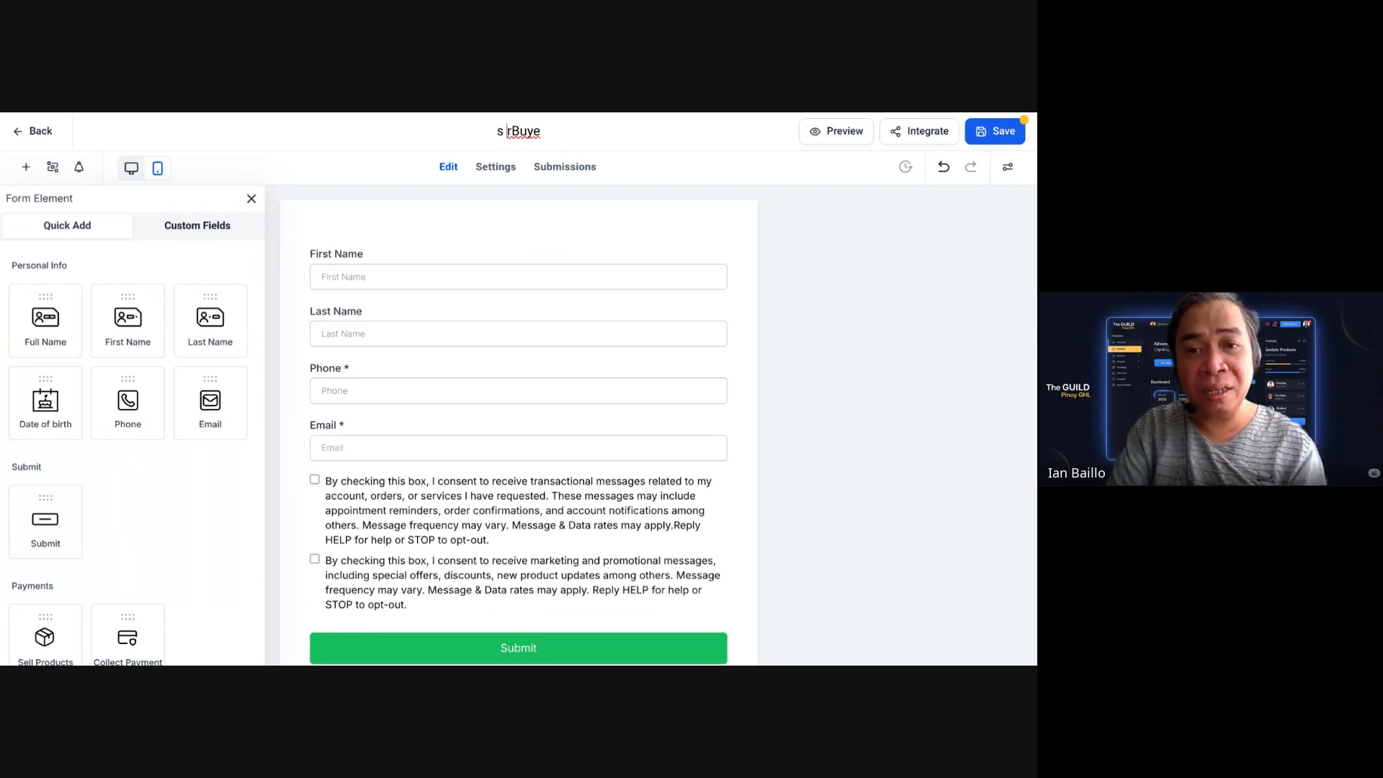
key("BackSpace")
key("BackSpace")
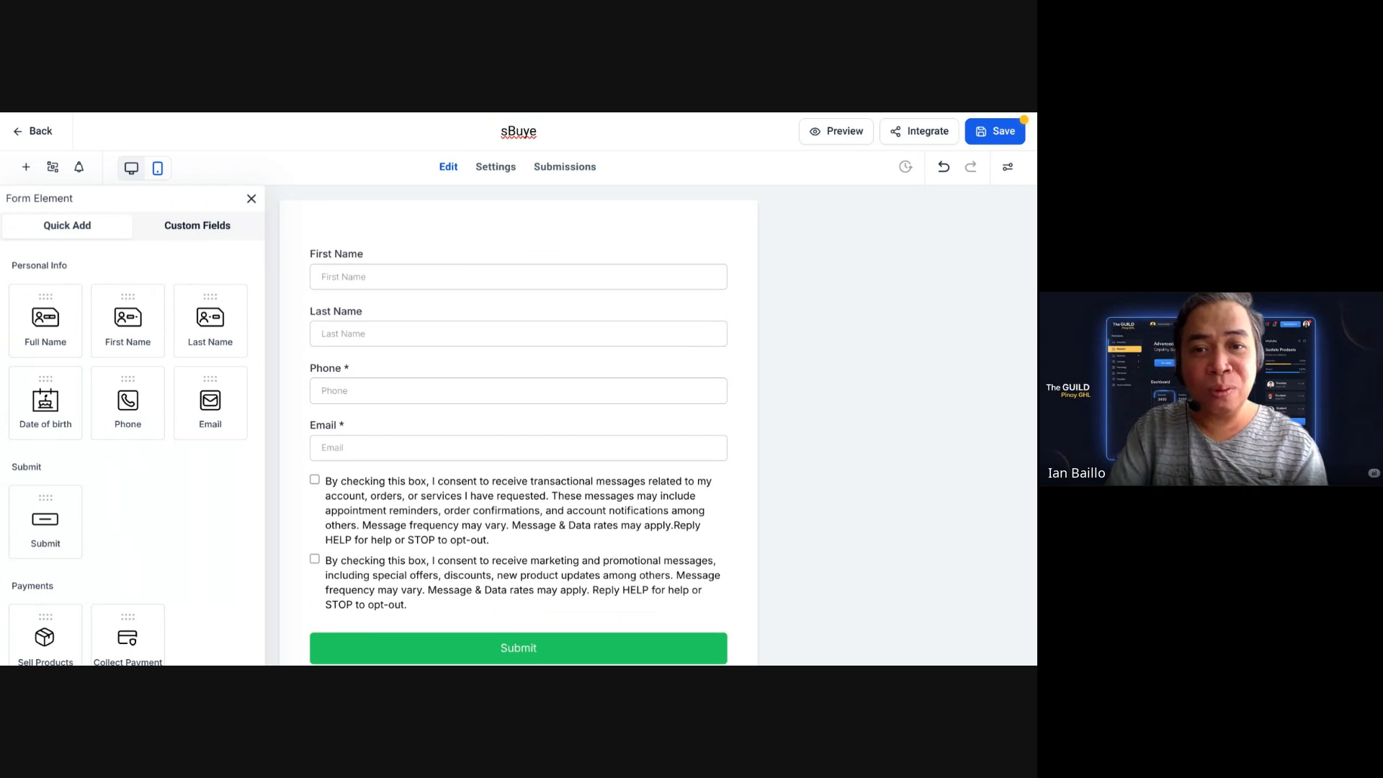
key("BackSpace")
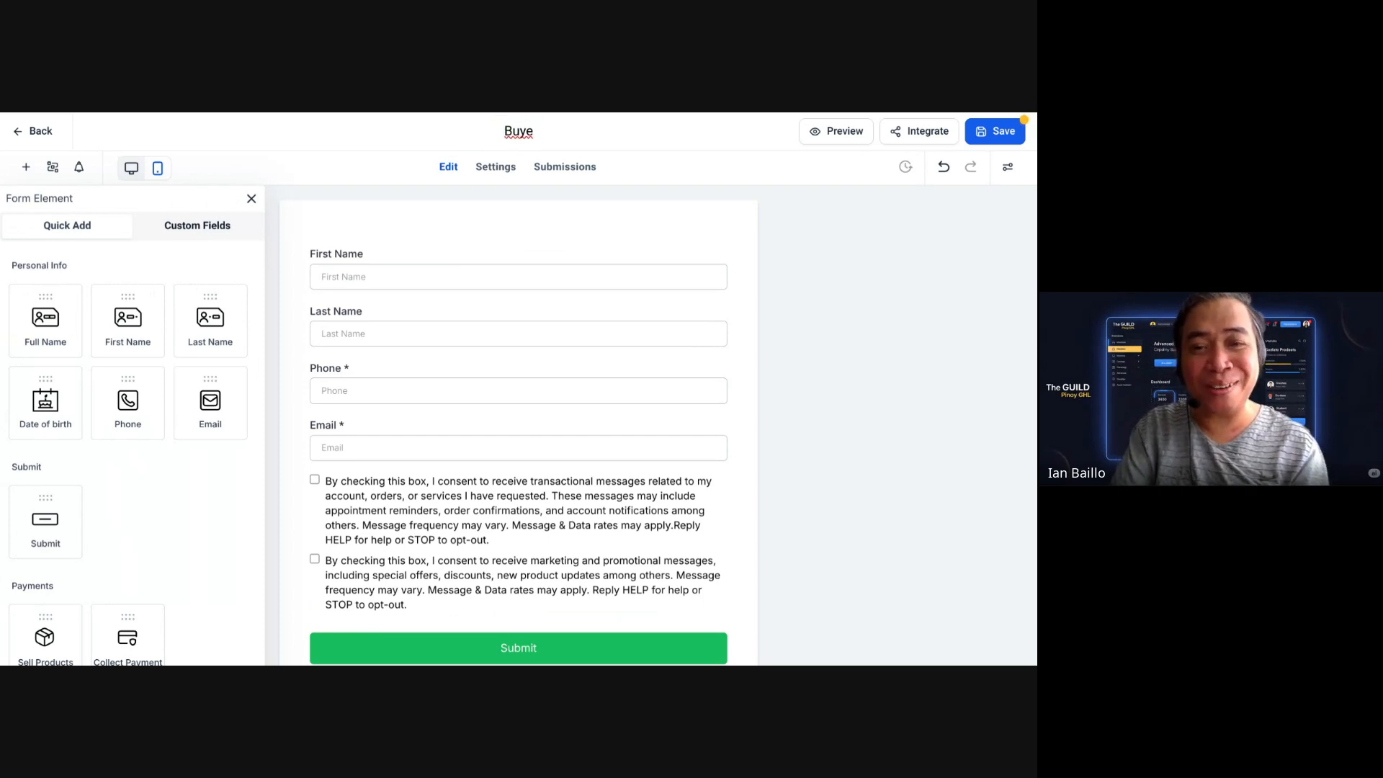
type("s")
key("BackSpace")
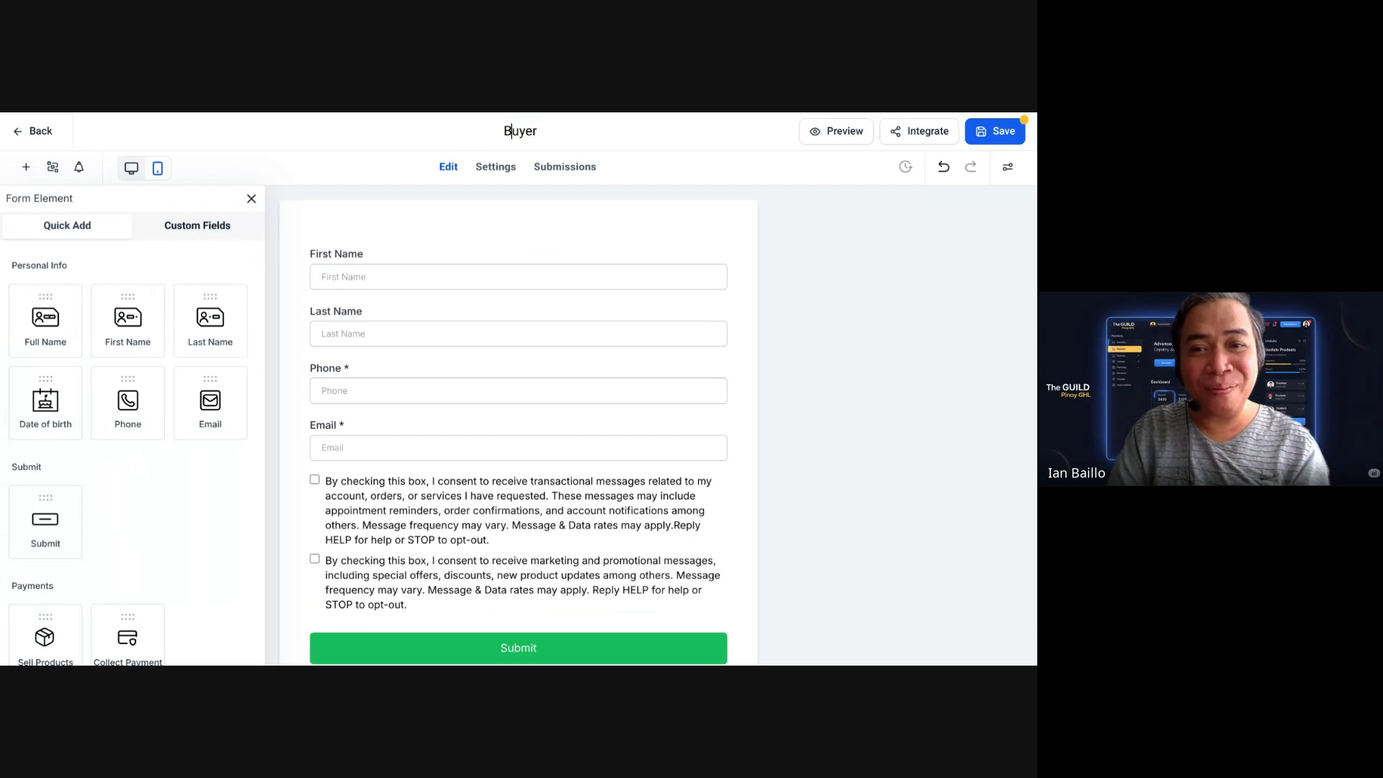
type("s Form")
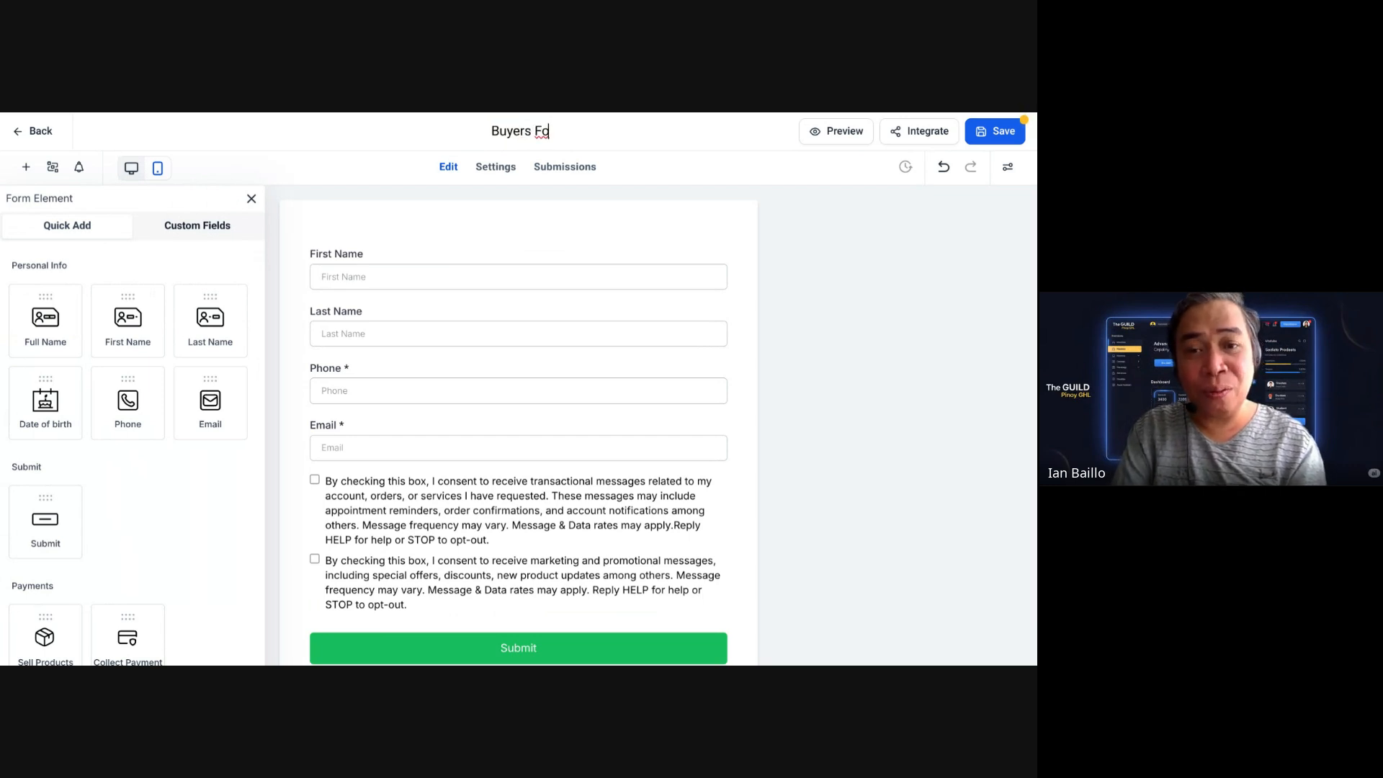
type(" 9")
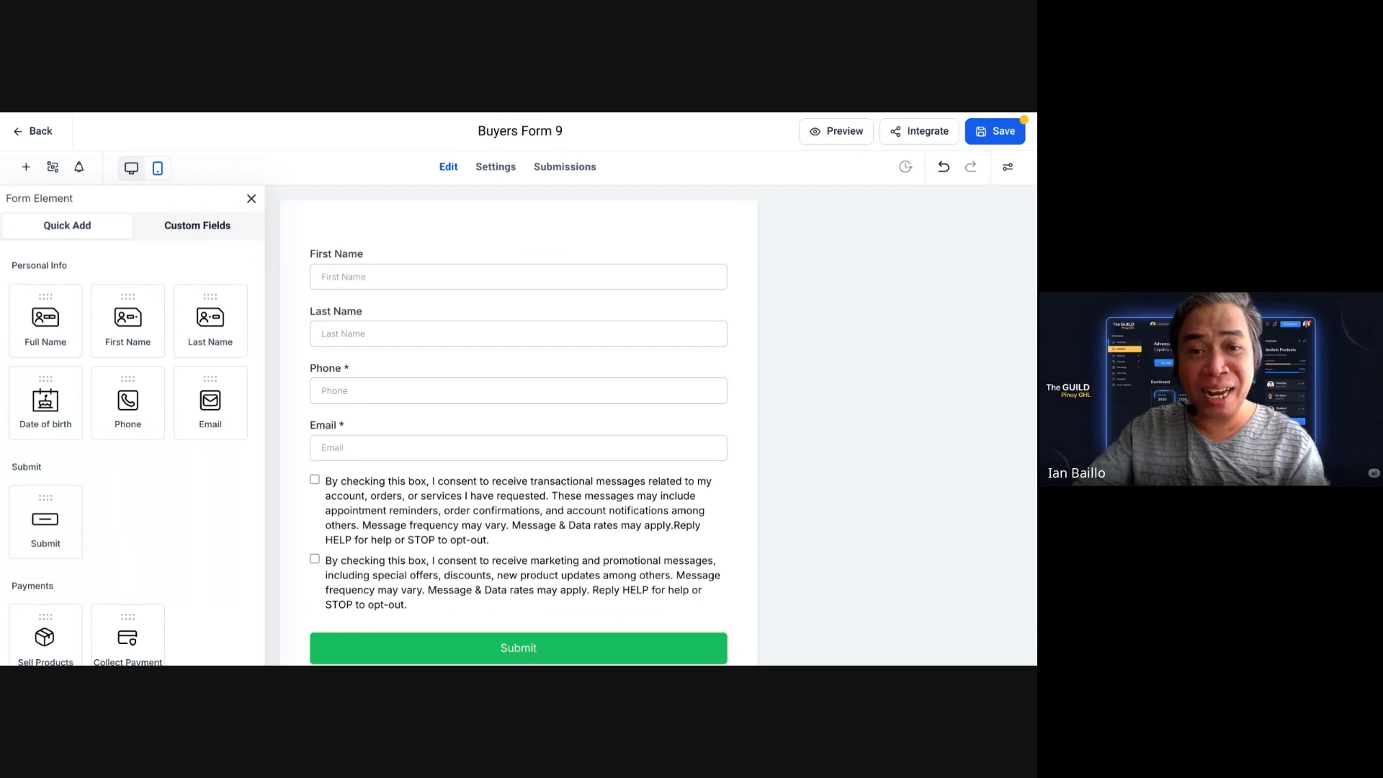
Step: Review the First Name, Phone and Email field settings, save, and return to the Forms list
left_click(619, 285)
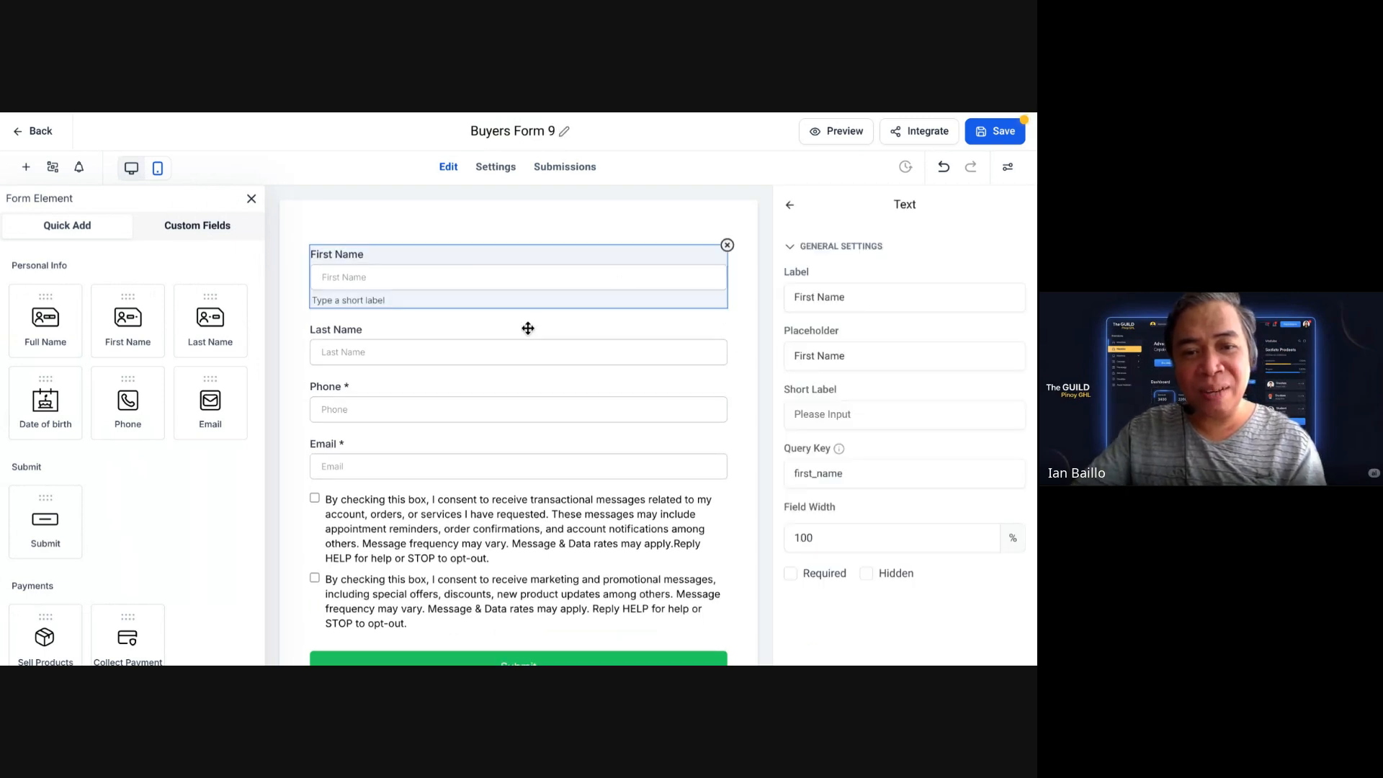
left_click(422, 415)
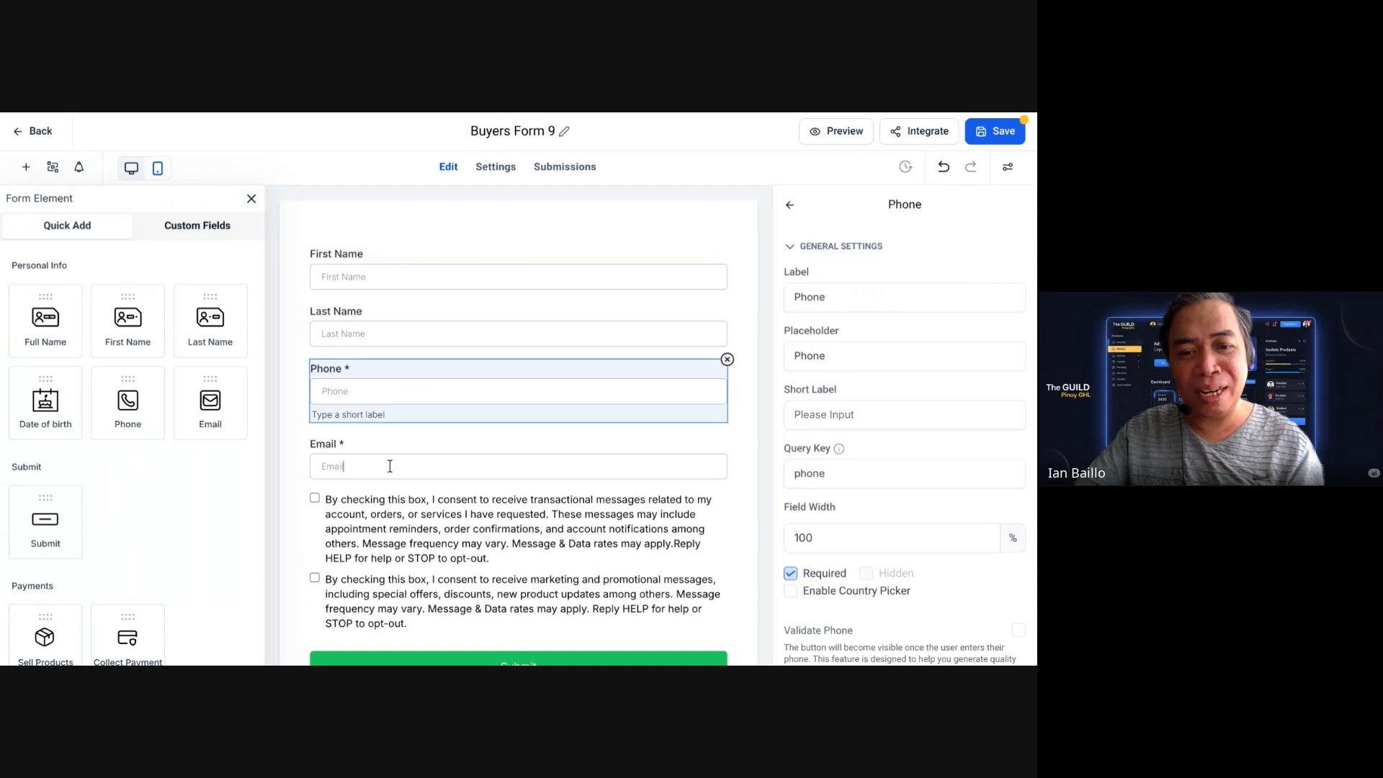
left_click(390, 466)
scroll(545, 504, "down", 2)
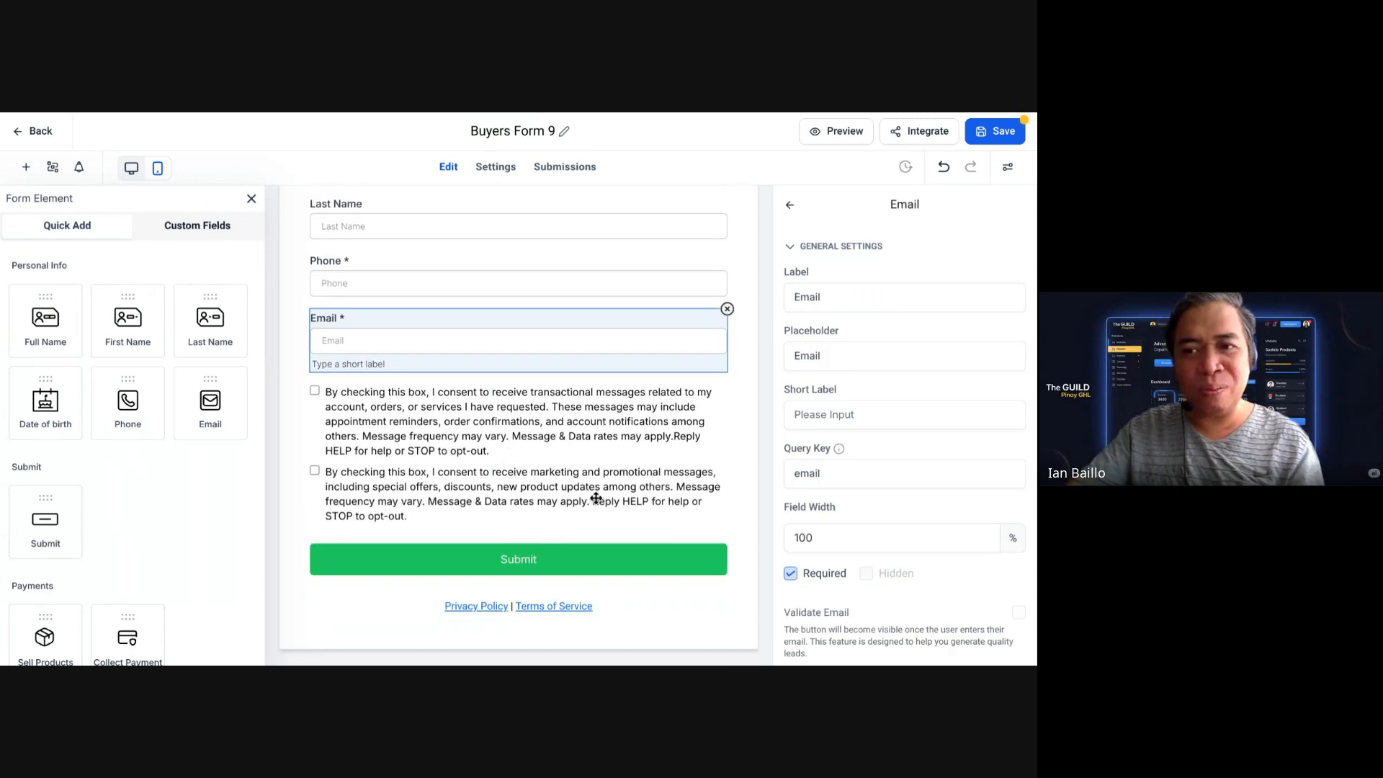
scroll(706, 404, "up", 2)
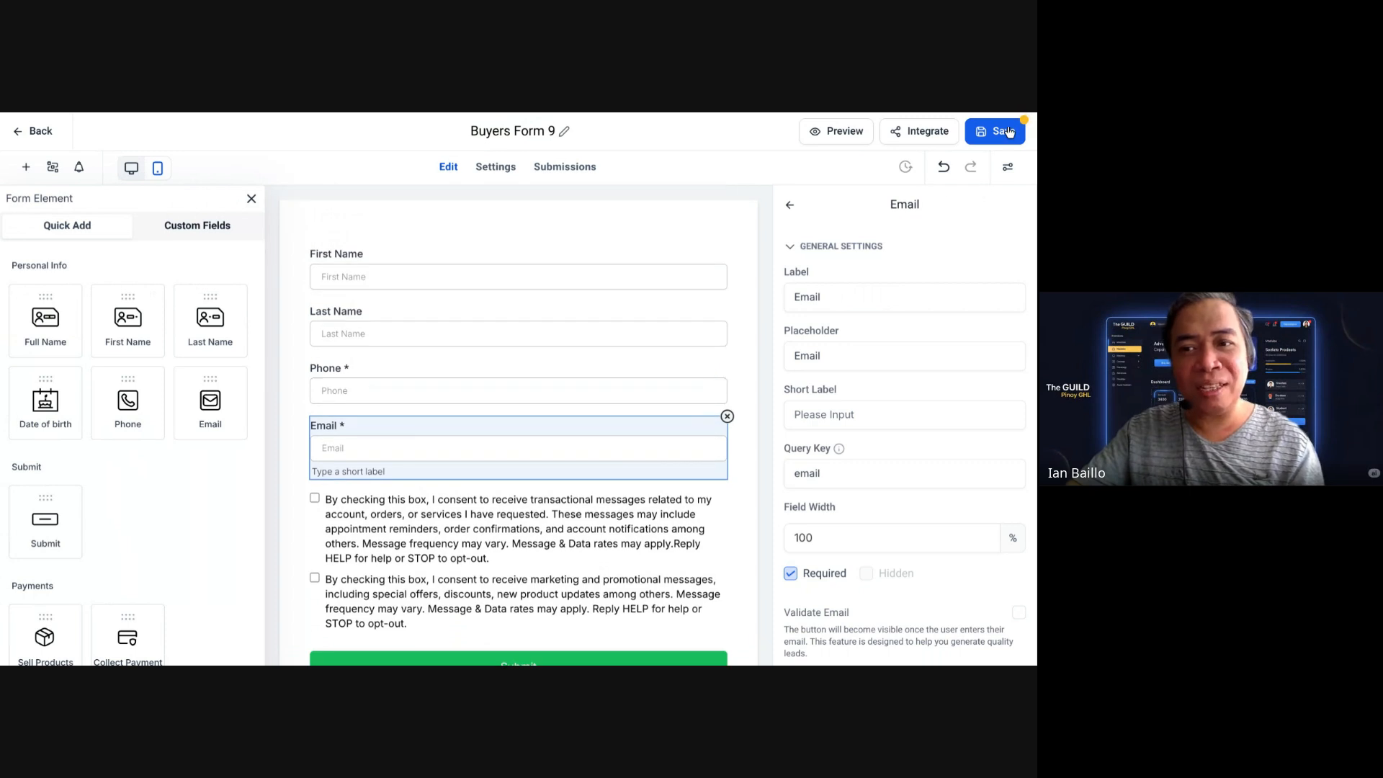
left_click(1011, 132)
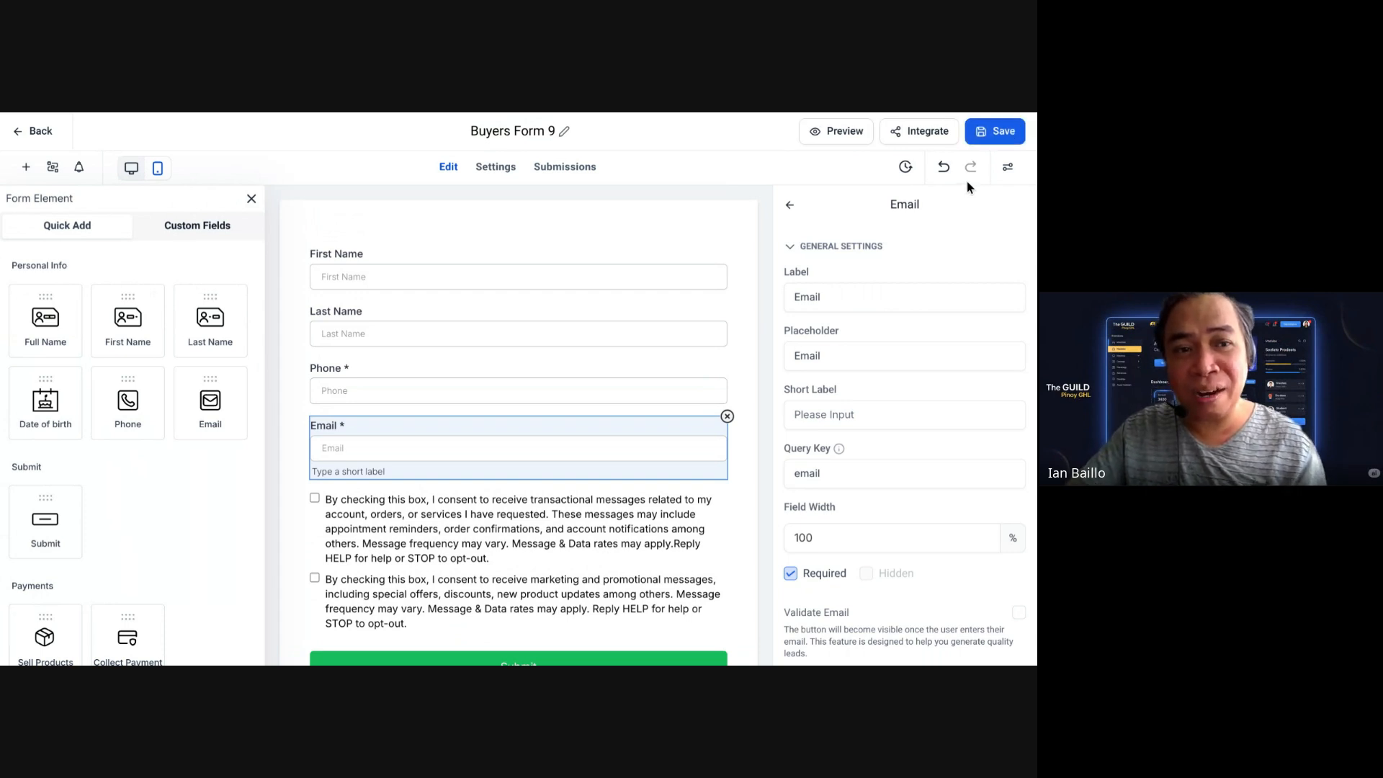
left_click(21, 132)
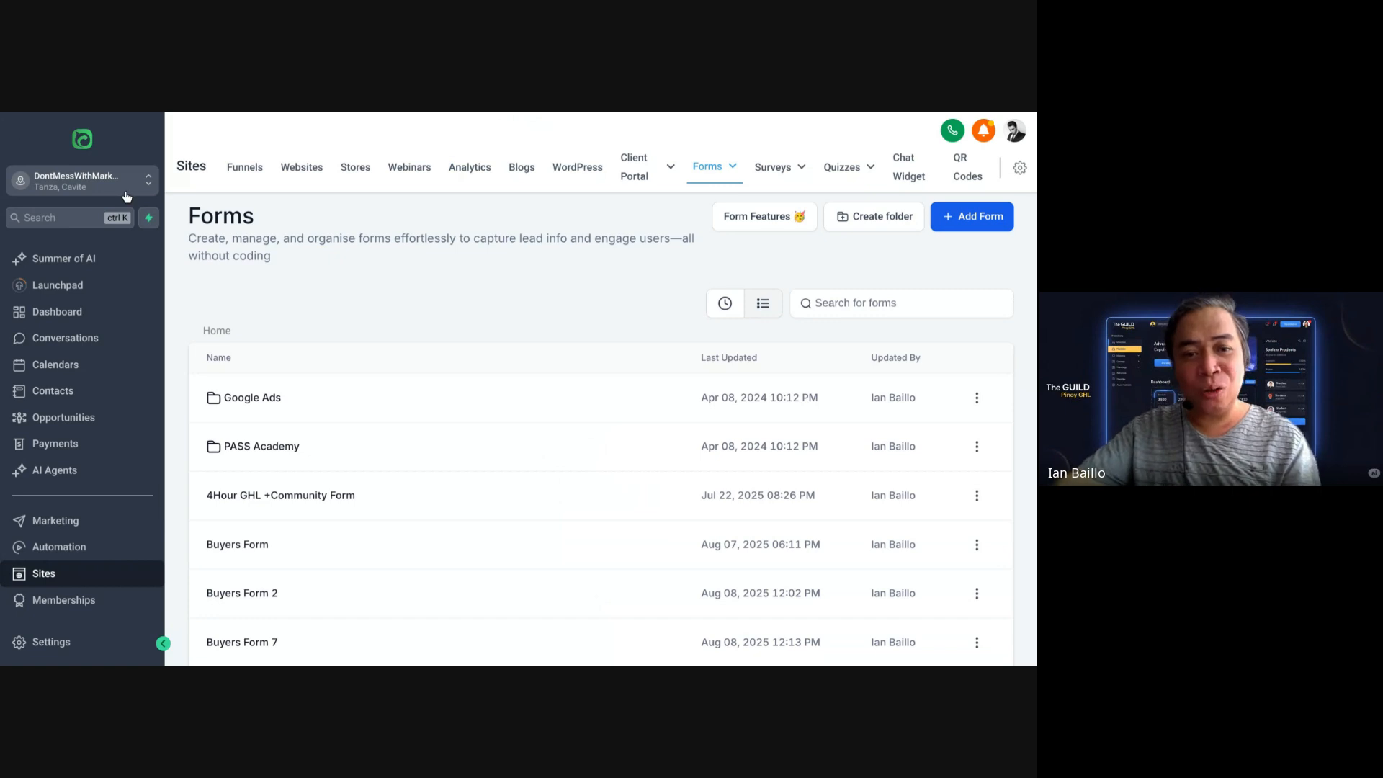
scroll(433, 461, "down", 3)
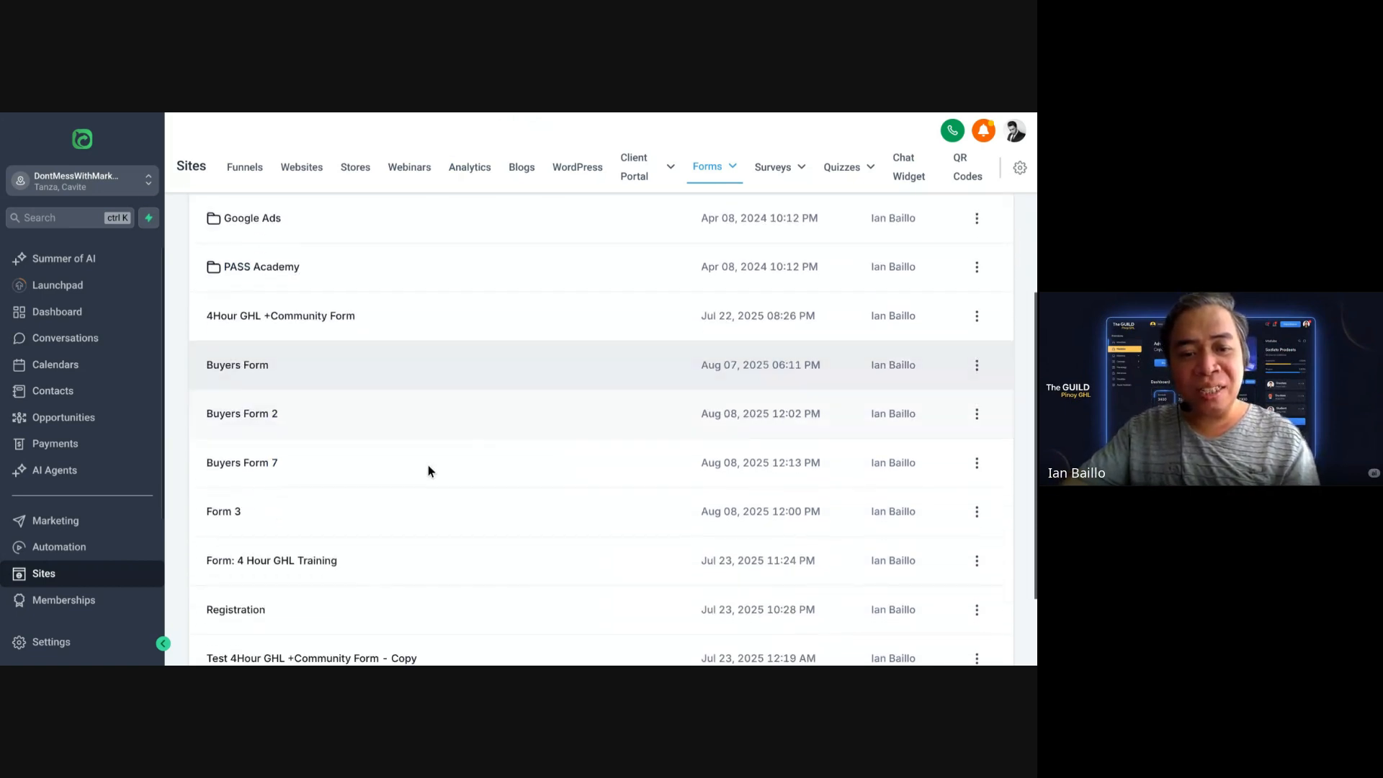
scroll(426, 472, "up", 2)
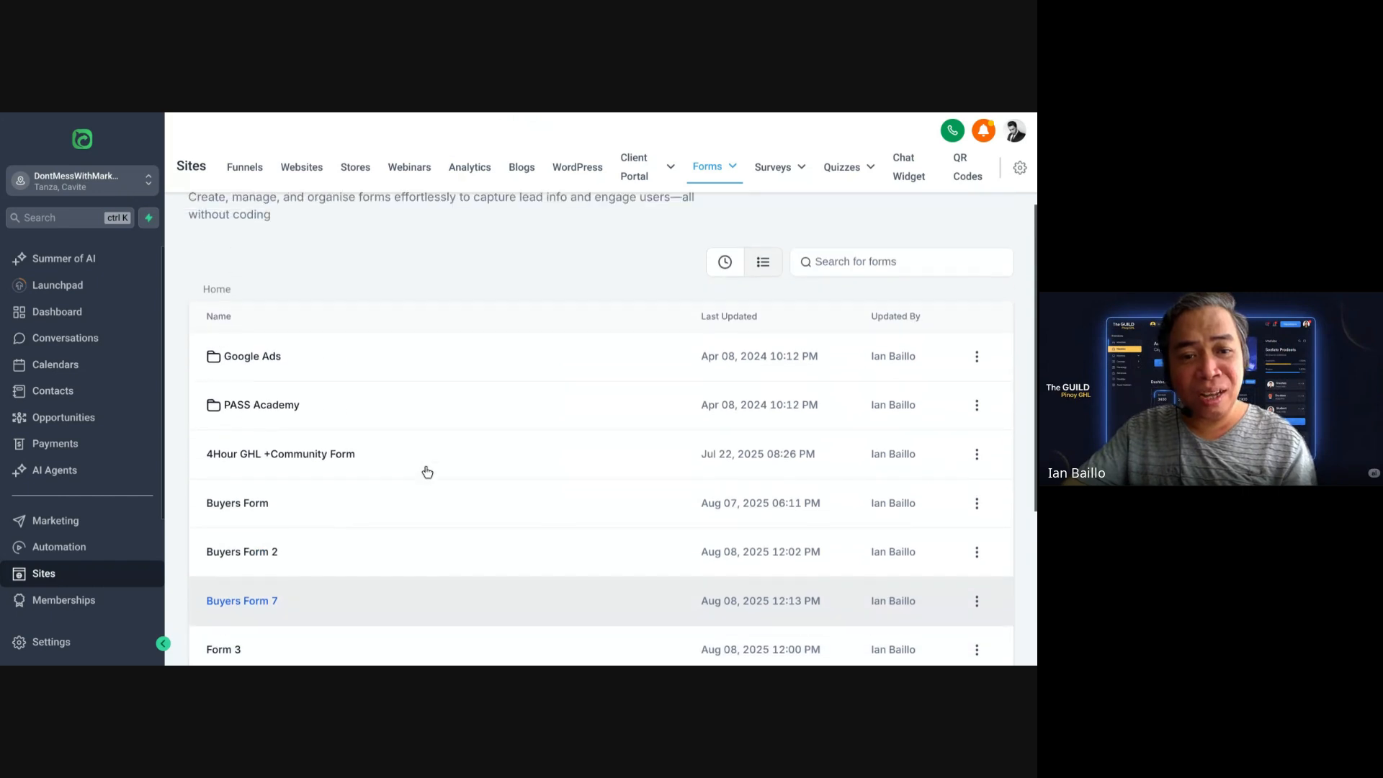
scroll(426, 472, "down", 1)
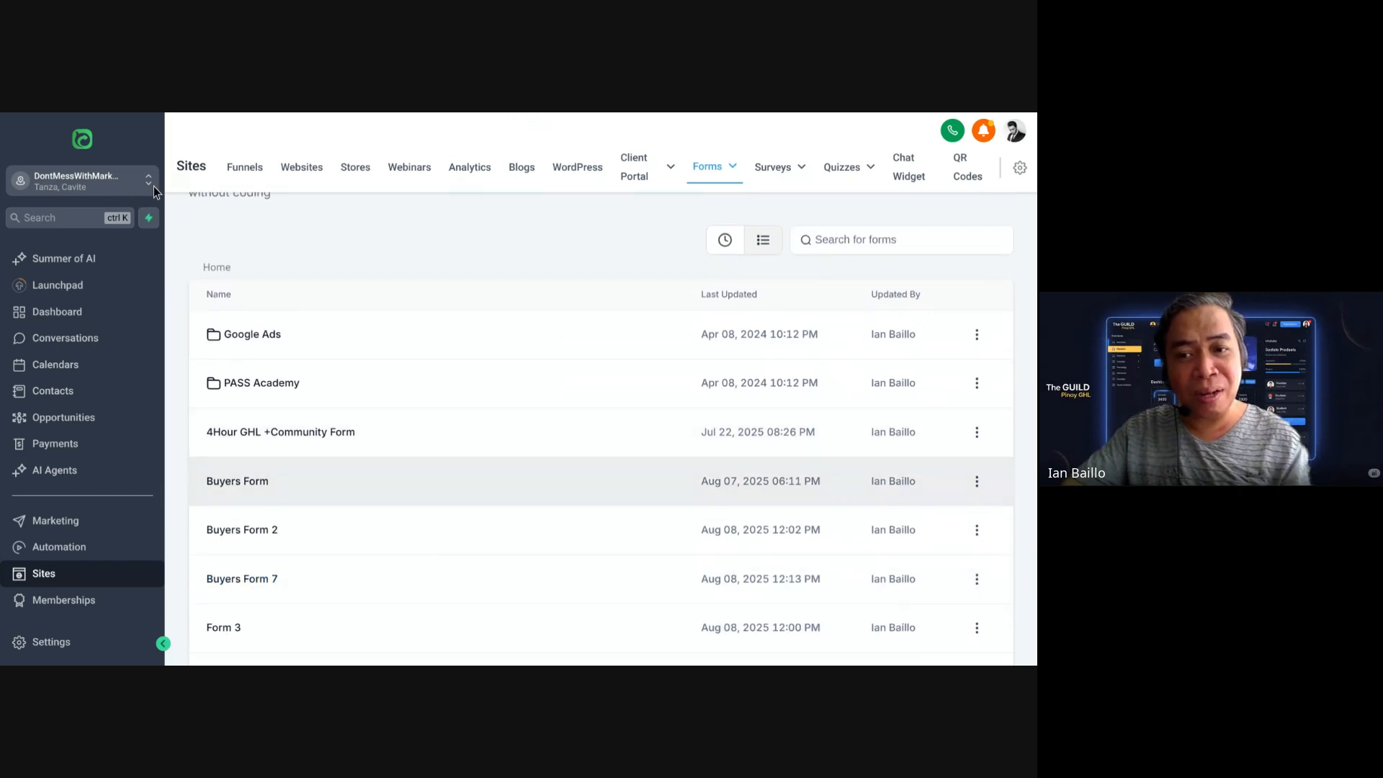
left_click(372, 178)
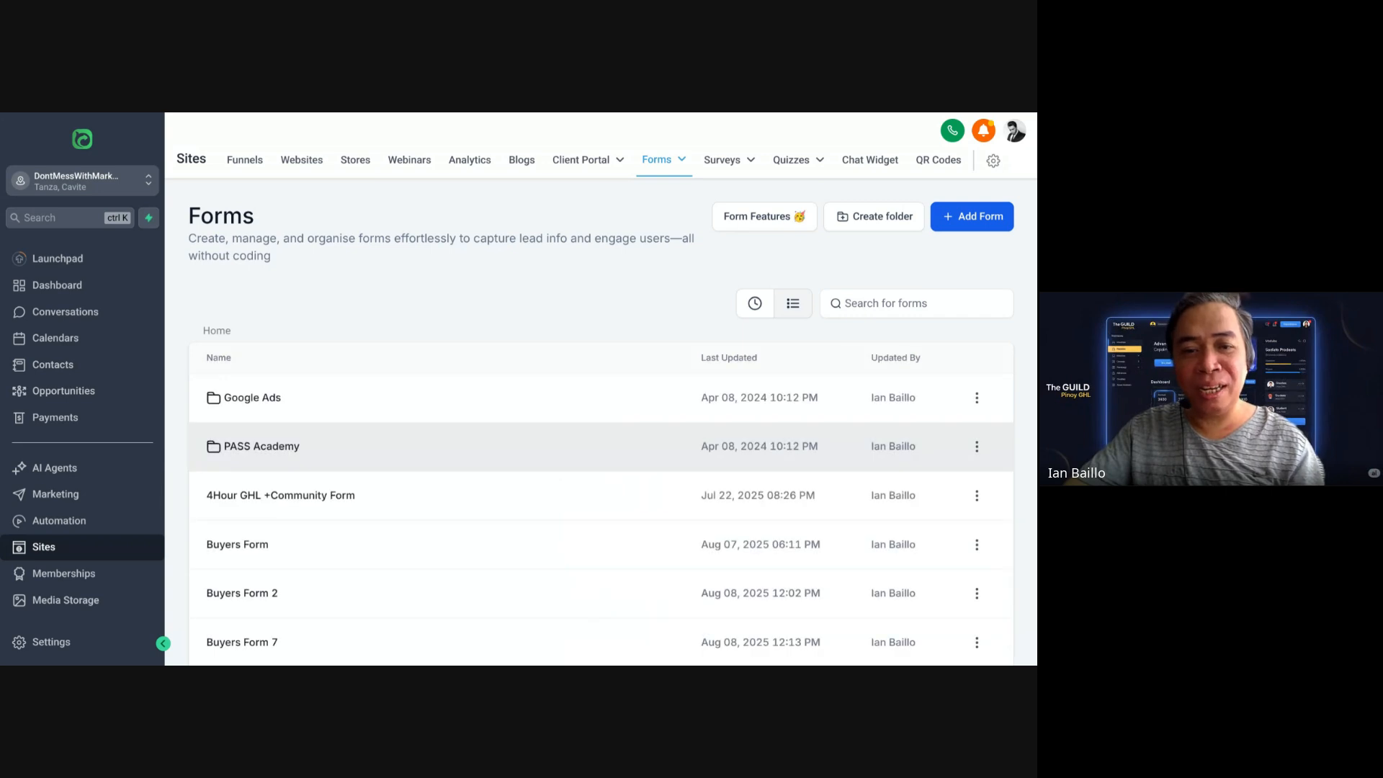
scroll(702, 459, "down", 4)
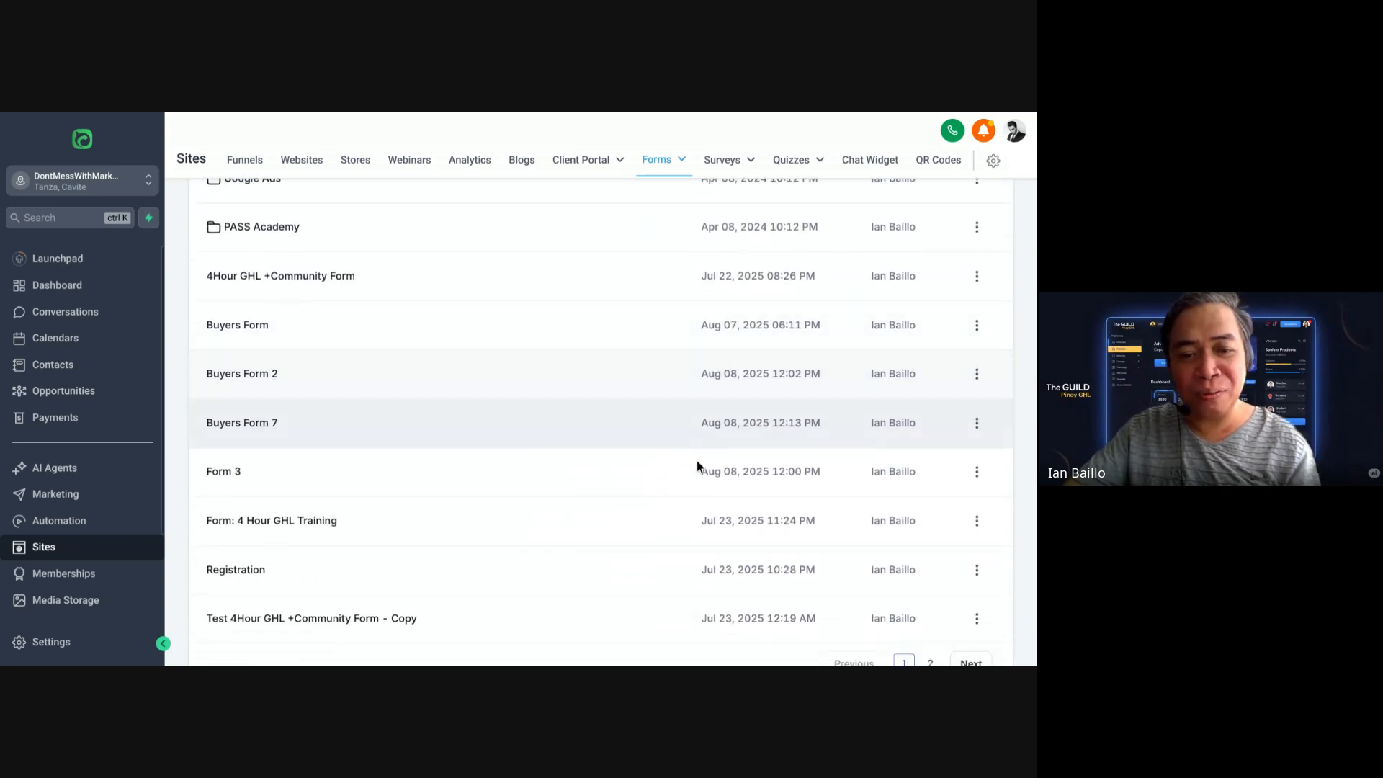
scroll(697, 460, "up", 4)
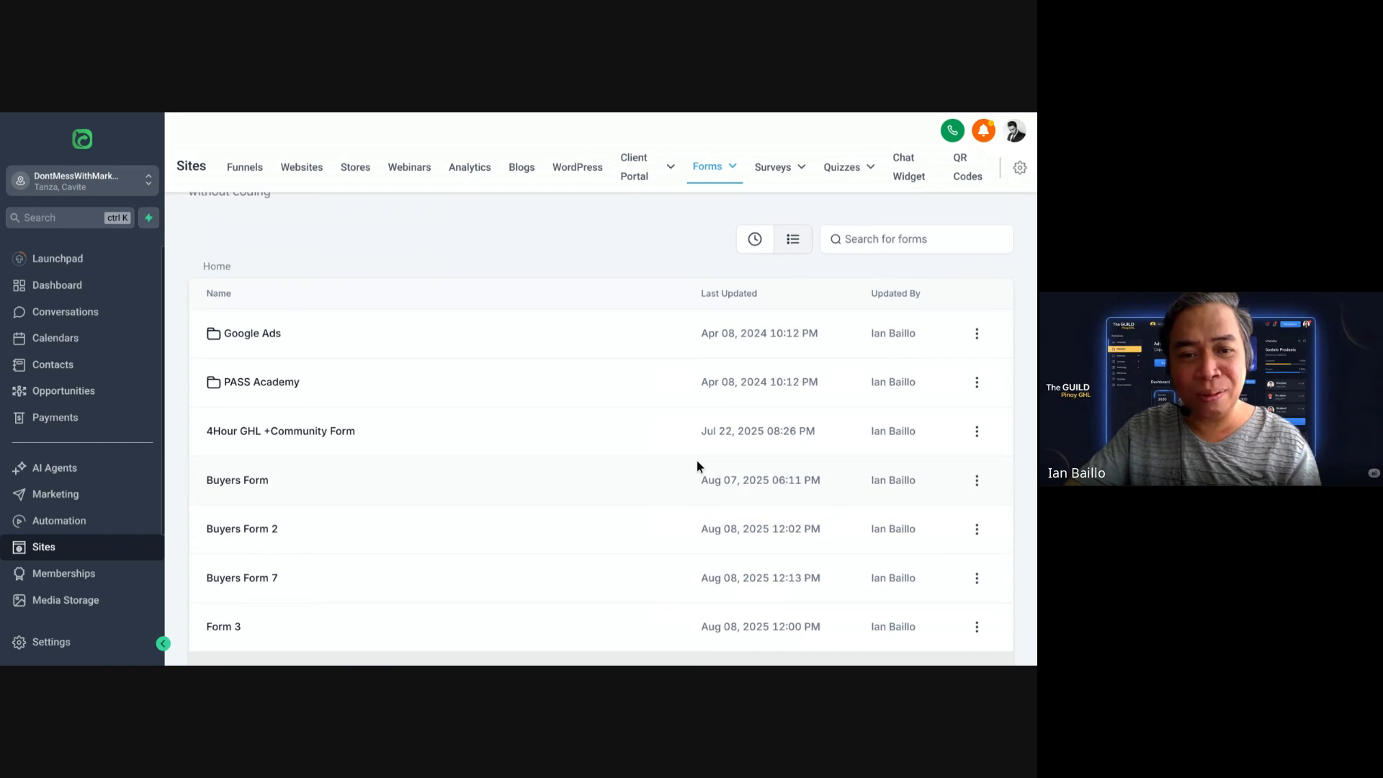
scroll(697, 462, "down", 1)
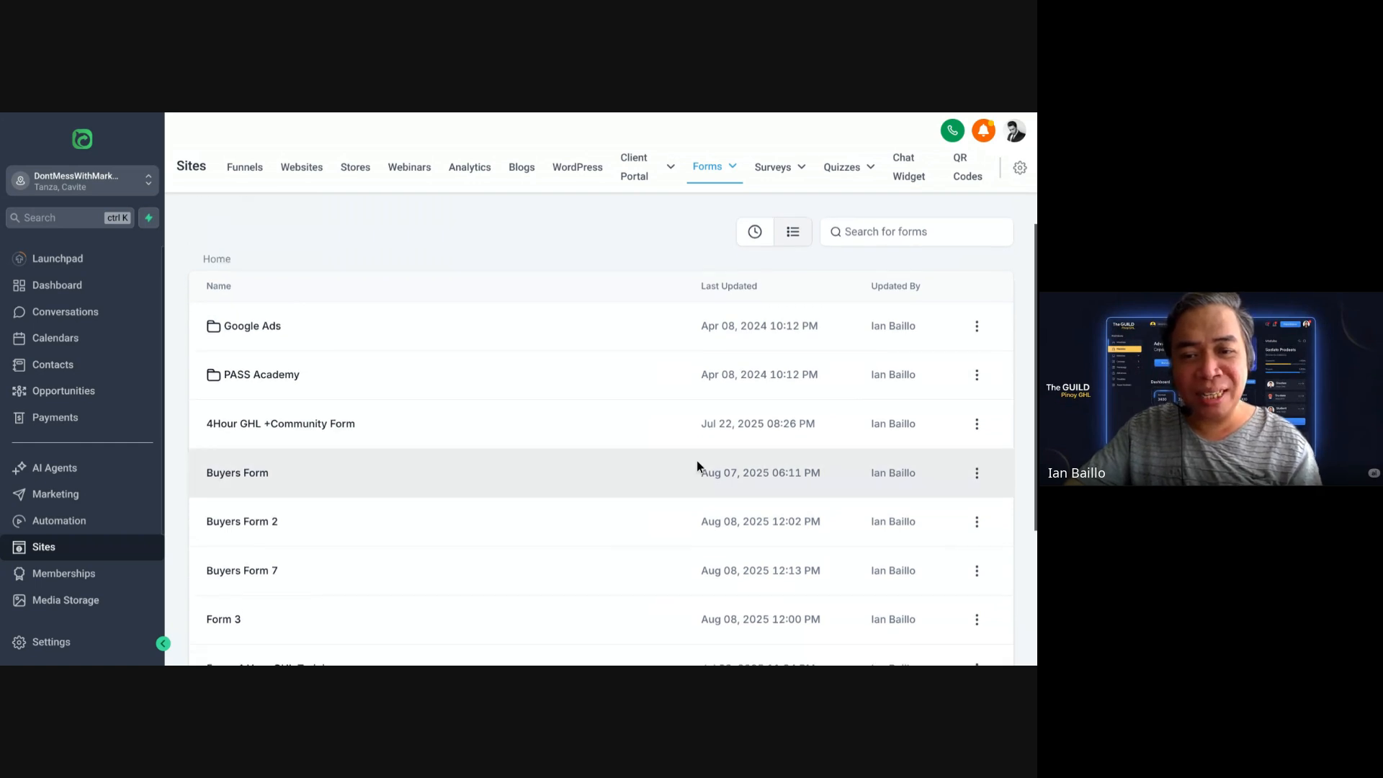
scroll(697, 461, "down", 1)
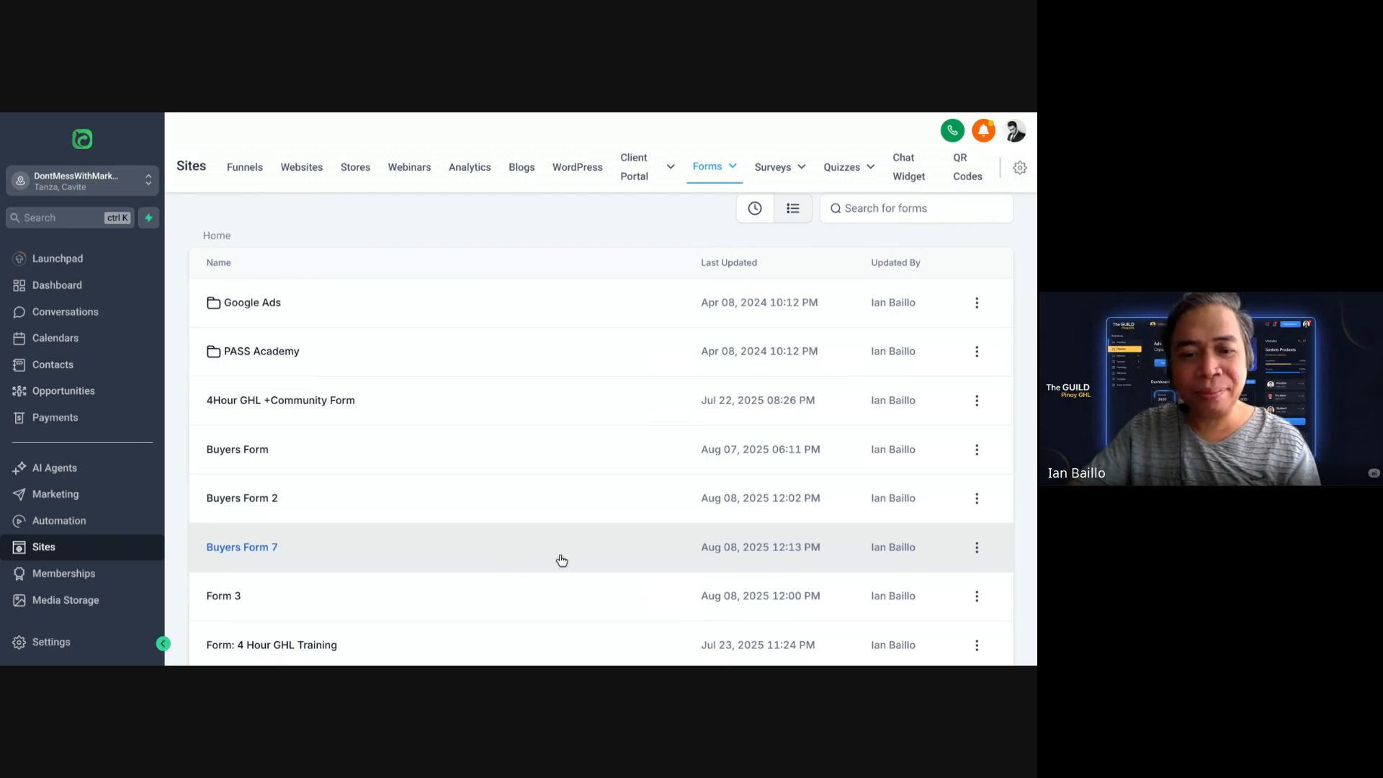
Step: Open Buyers Form 7, save it unchanged, and go back to the Forms list
left_click(559, 556)
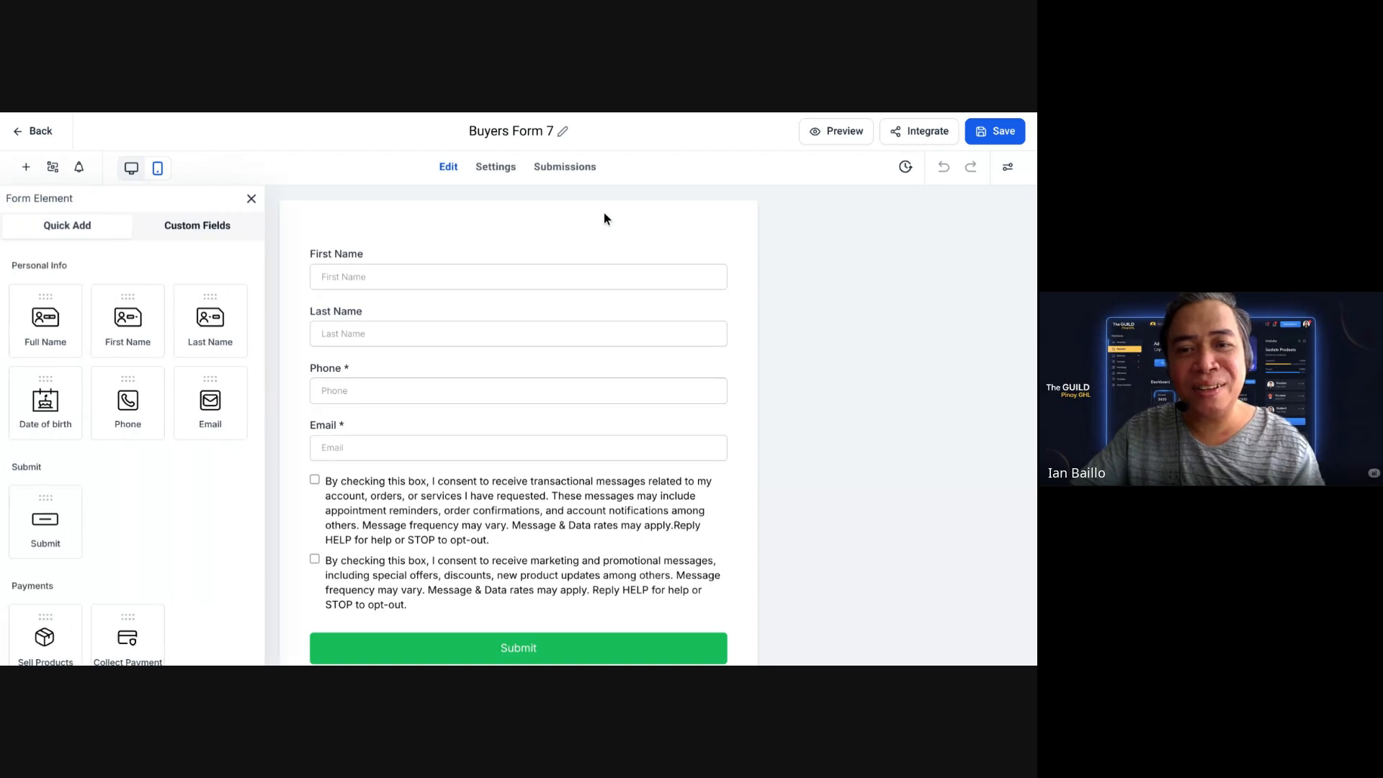
left_click(995, 131)
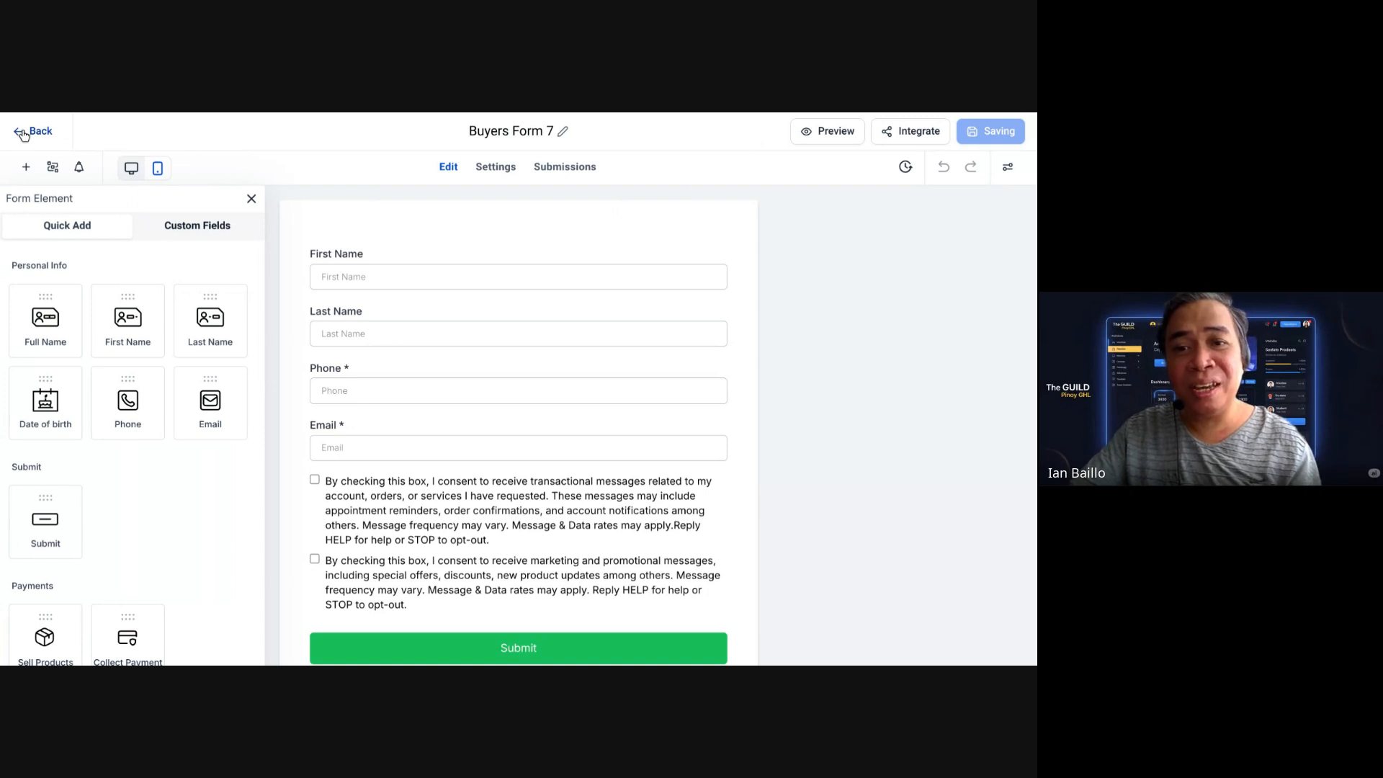
key("alt+Left")
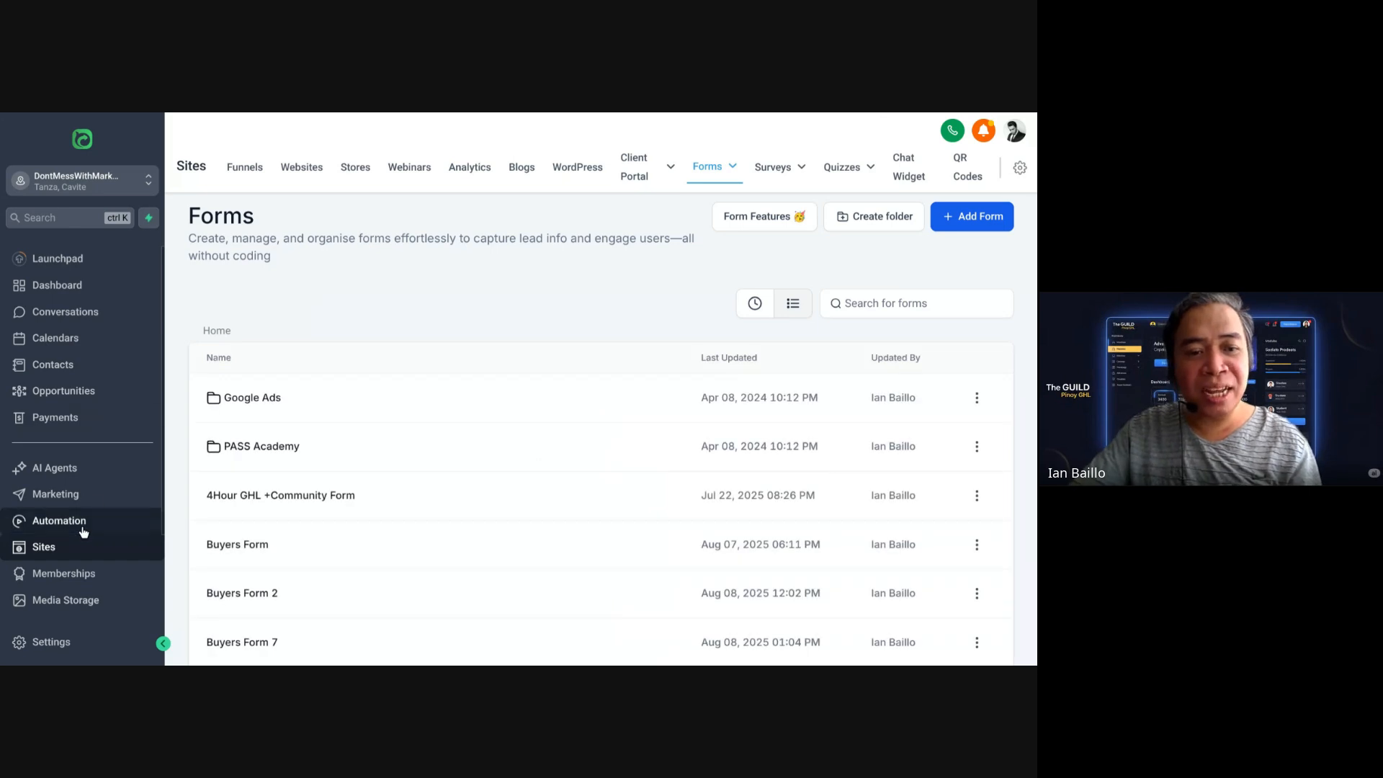
Step: Open the Automation workflow list and scroll through its folders and workflows
left_click(83, 532)
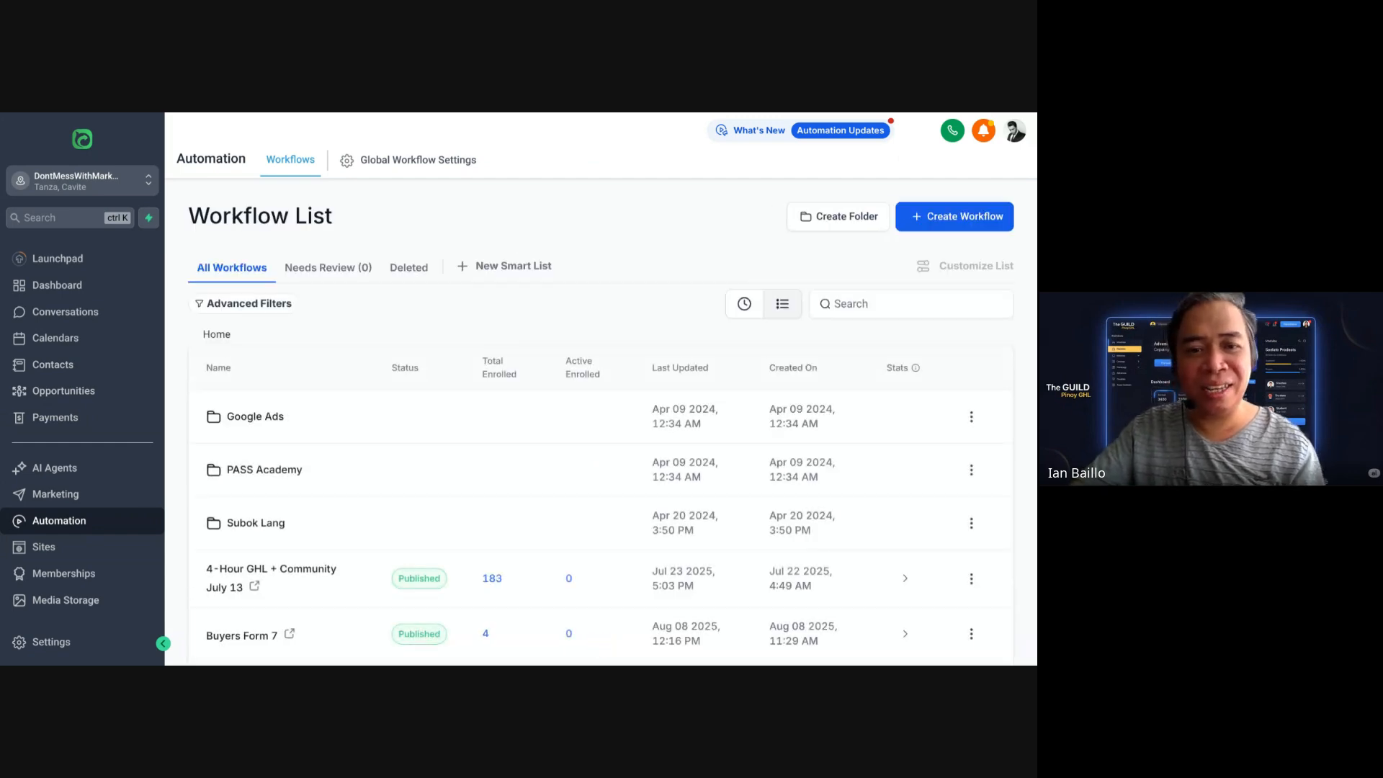
scroll(706, 299, "down", 1)
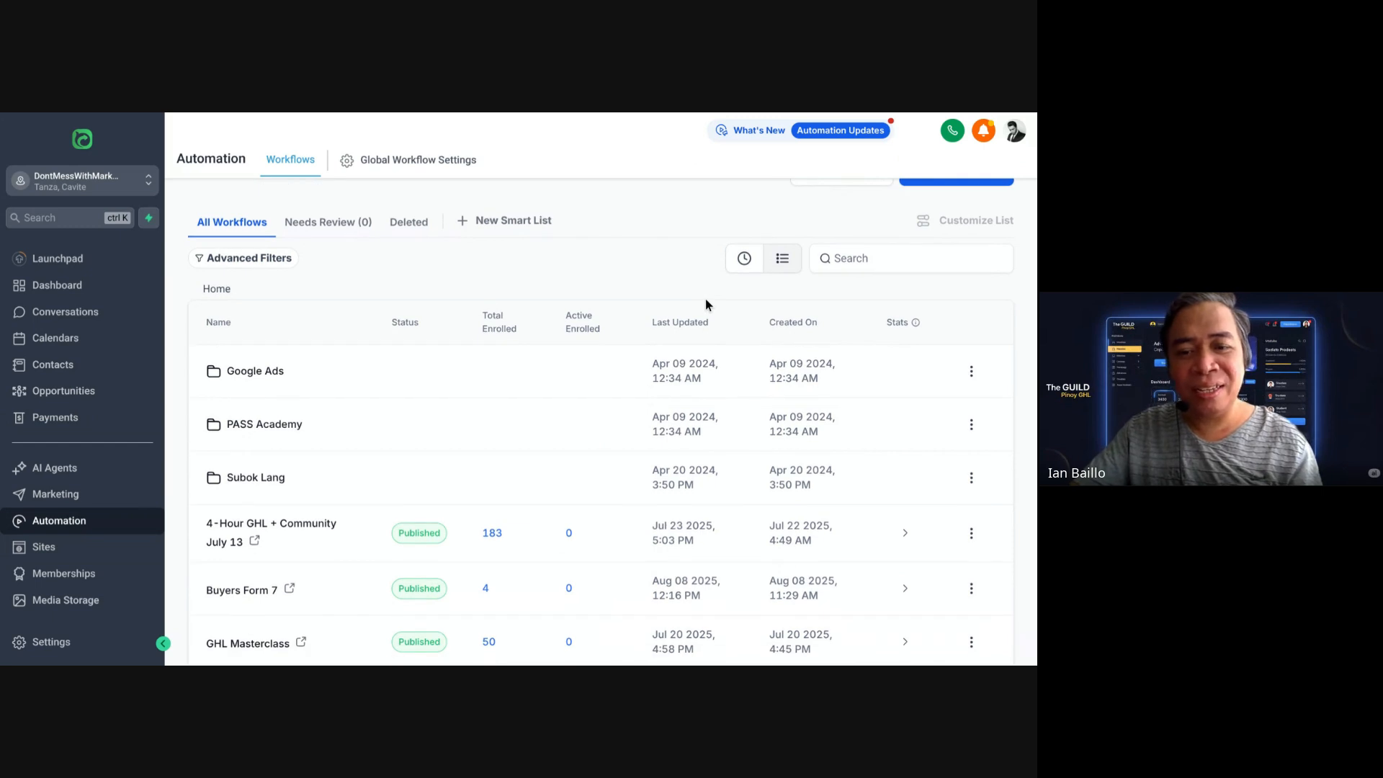
scroll(706, 305, "up", 1)
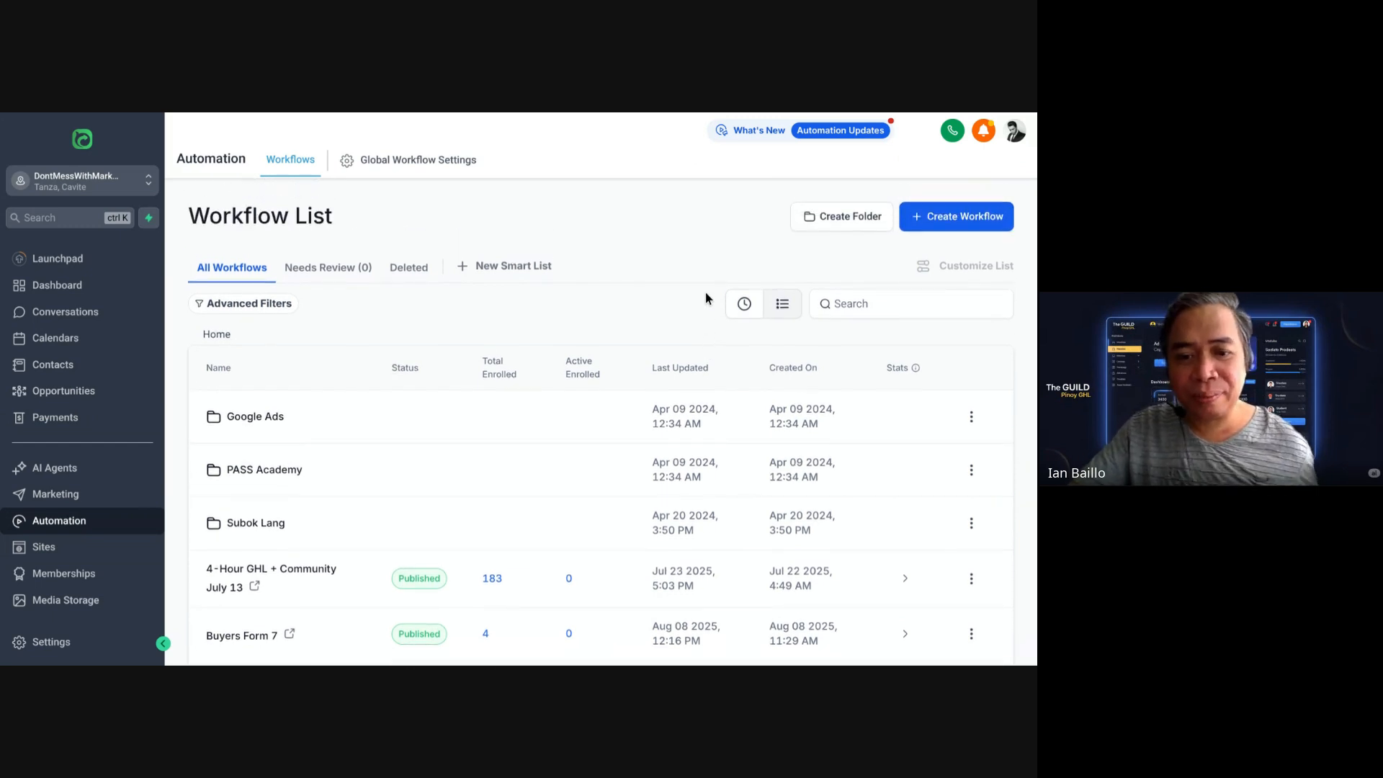
scroll(716, 299, "down", 1)
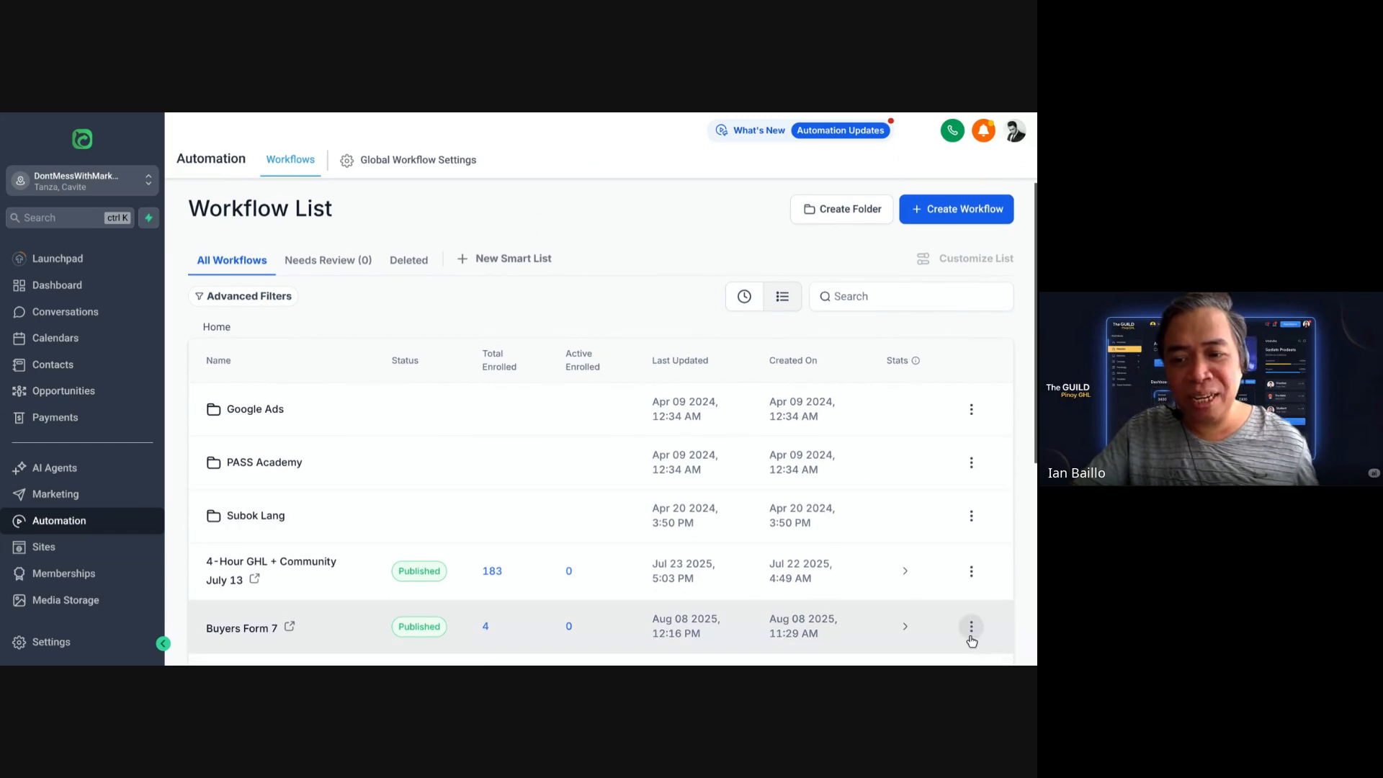
Step: Delete the Buyers Form 7 workflow, typing CONFIRM to approve the deletion
left_click(971, 627)
left_click(958, 598)
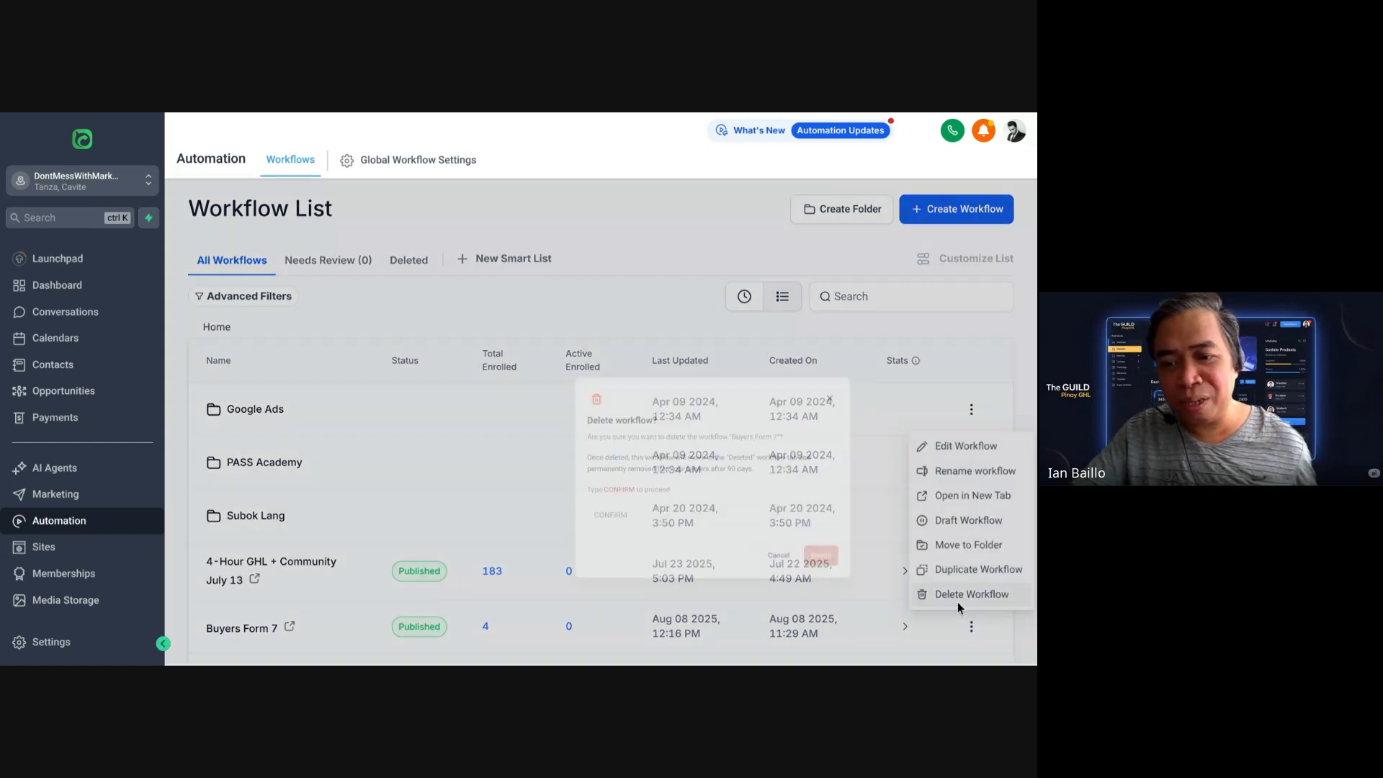
left_click(571, 480)
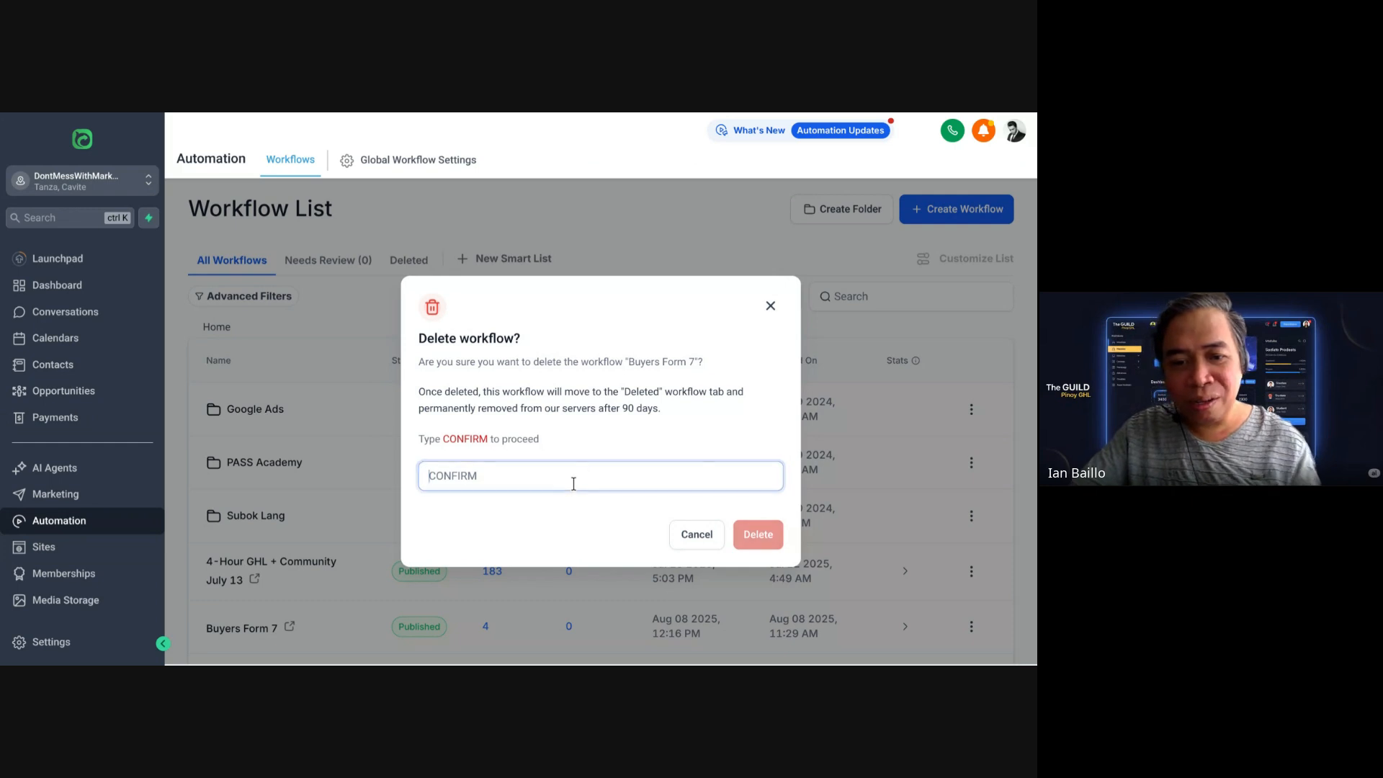
type("CONFIRM")
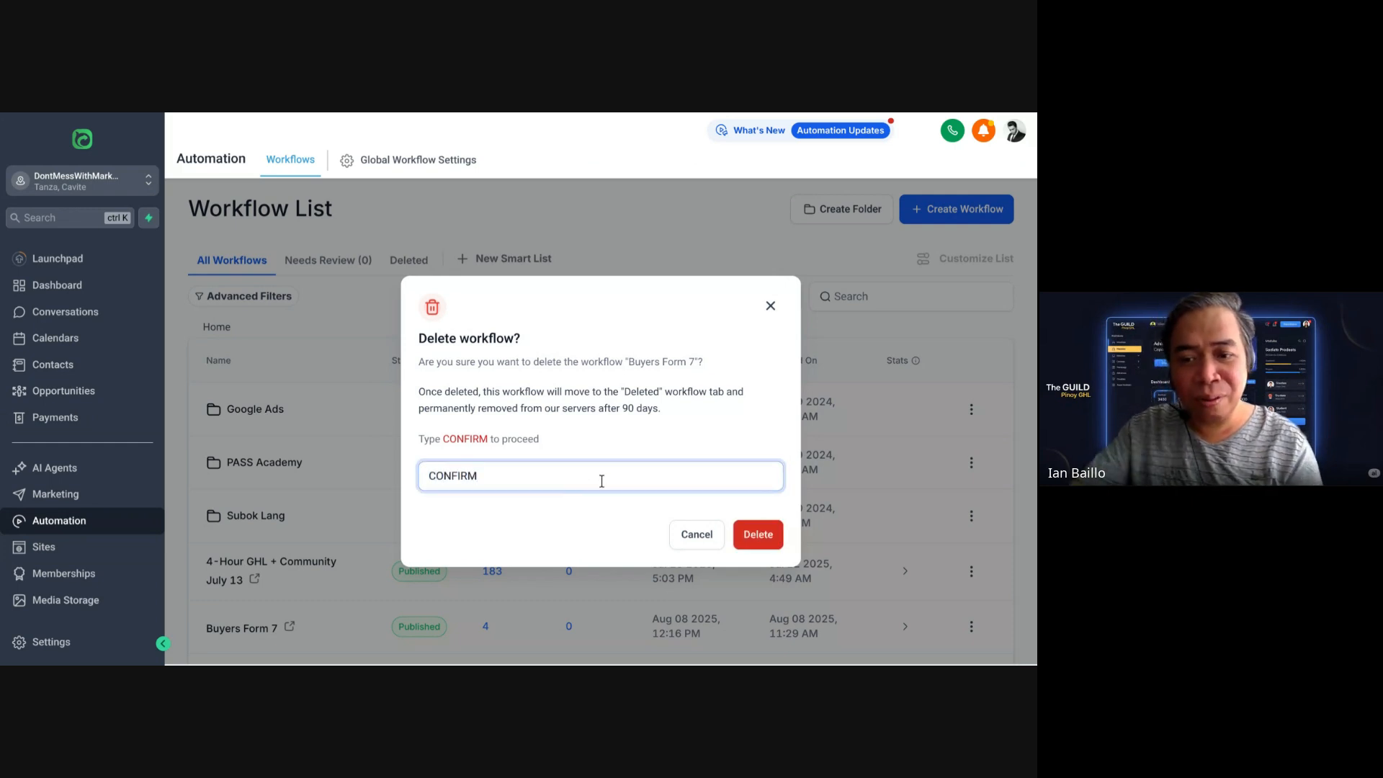
left_click(742, 541)
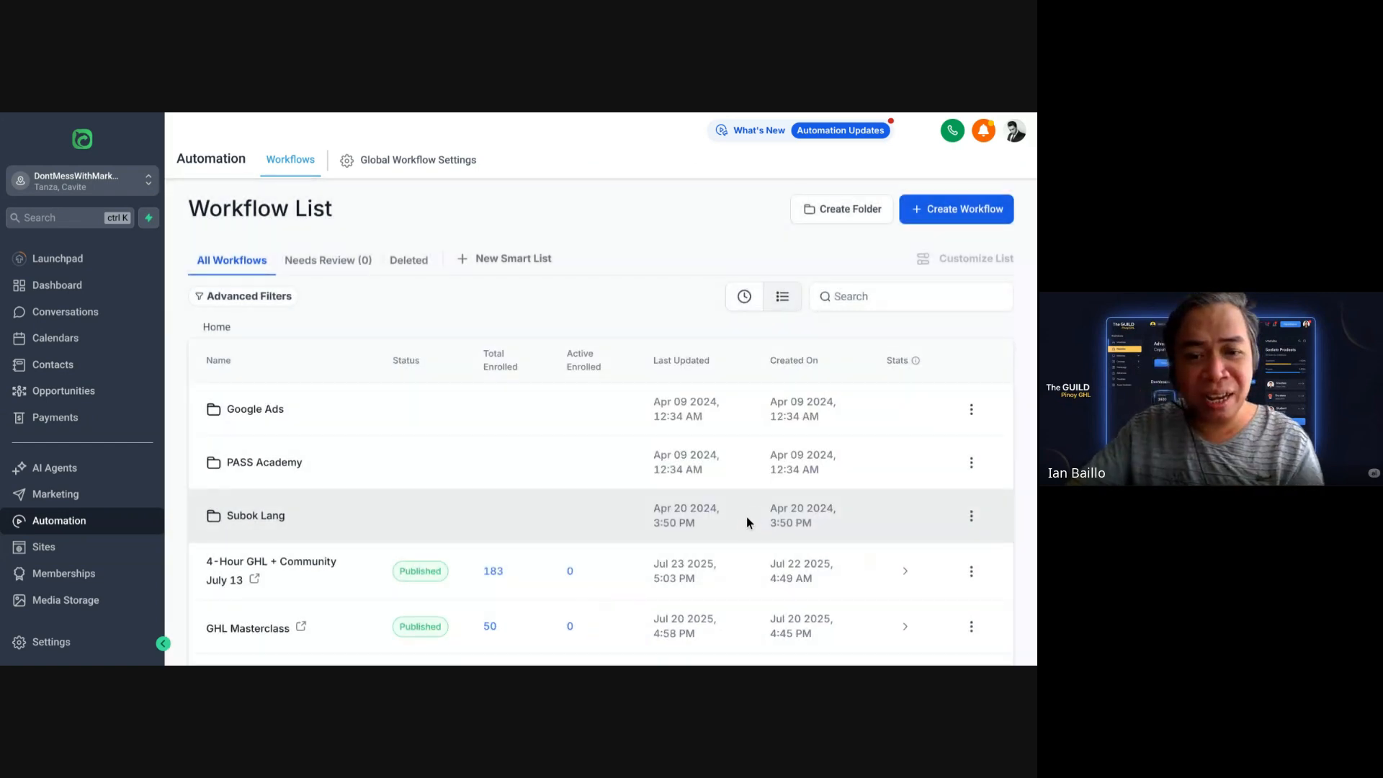
Step: Start a blank workflow from scratch, title it 'Buyer Form 7', and save it
left_click(959, 228)
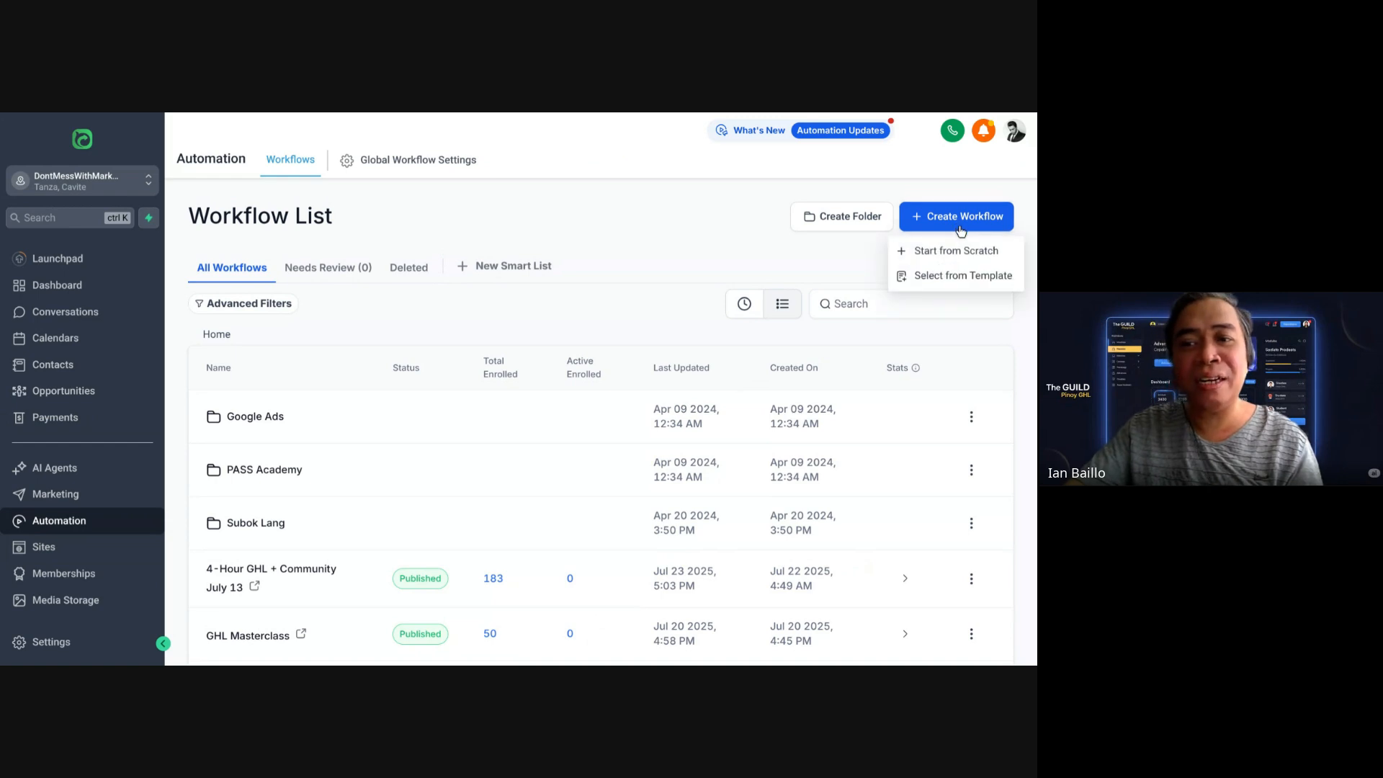
left_click(937, 253)
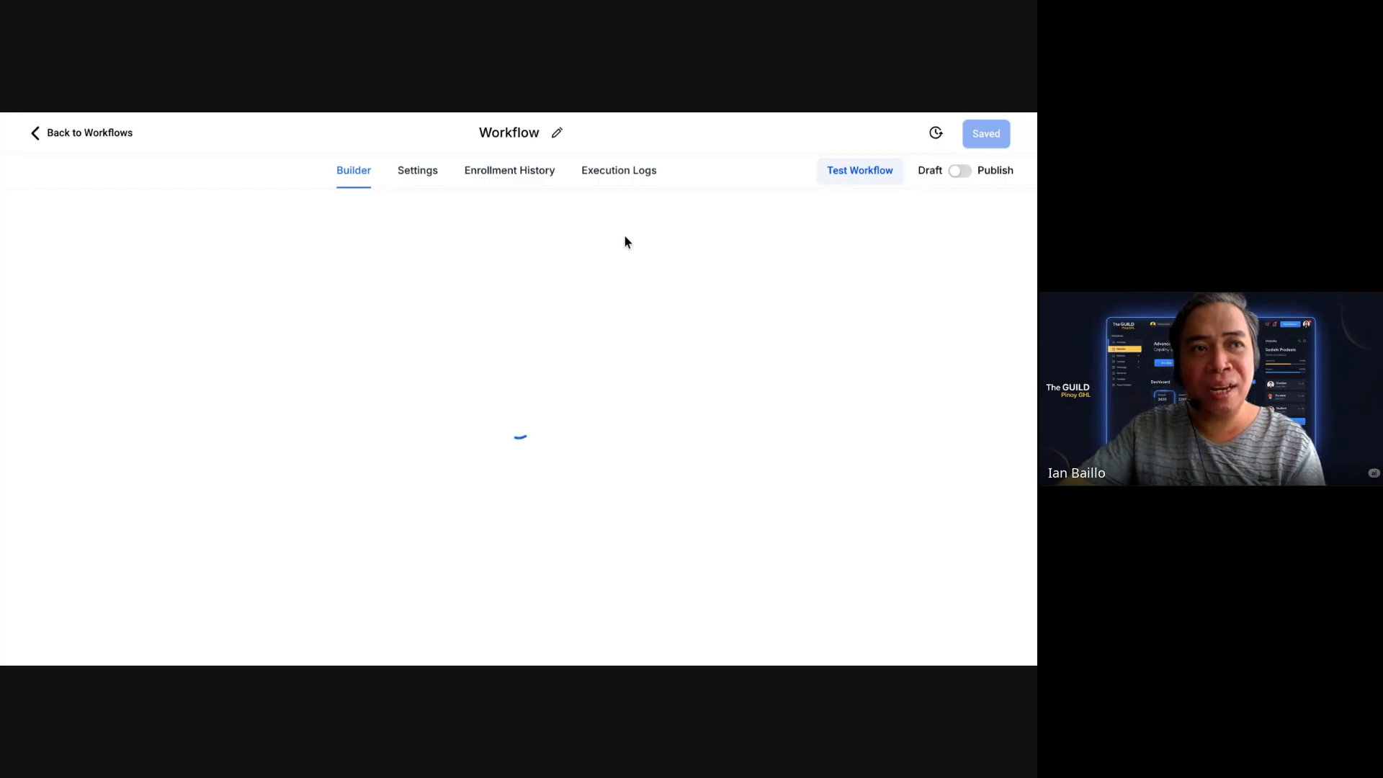
left_click(548, 135)
key("ctrl+a")
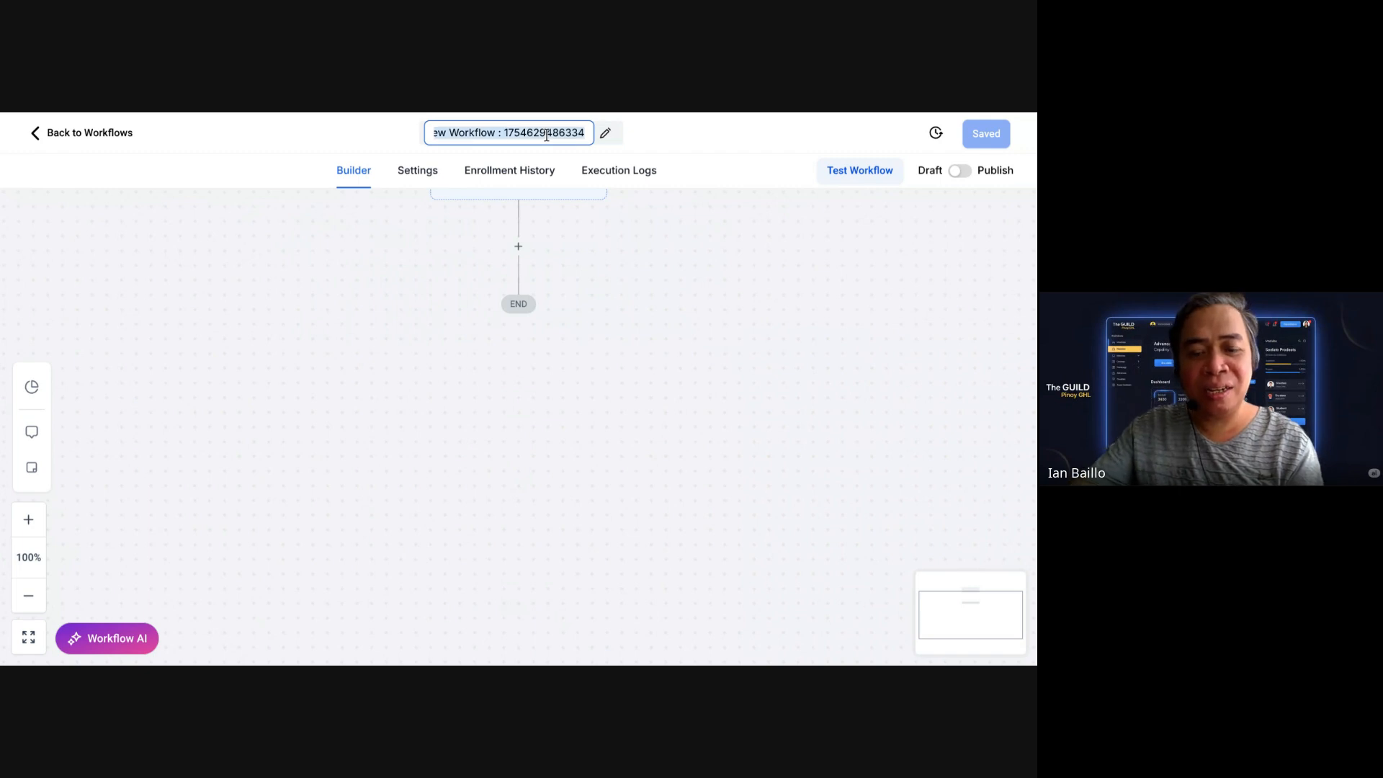
type("Buyer FOR")
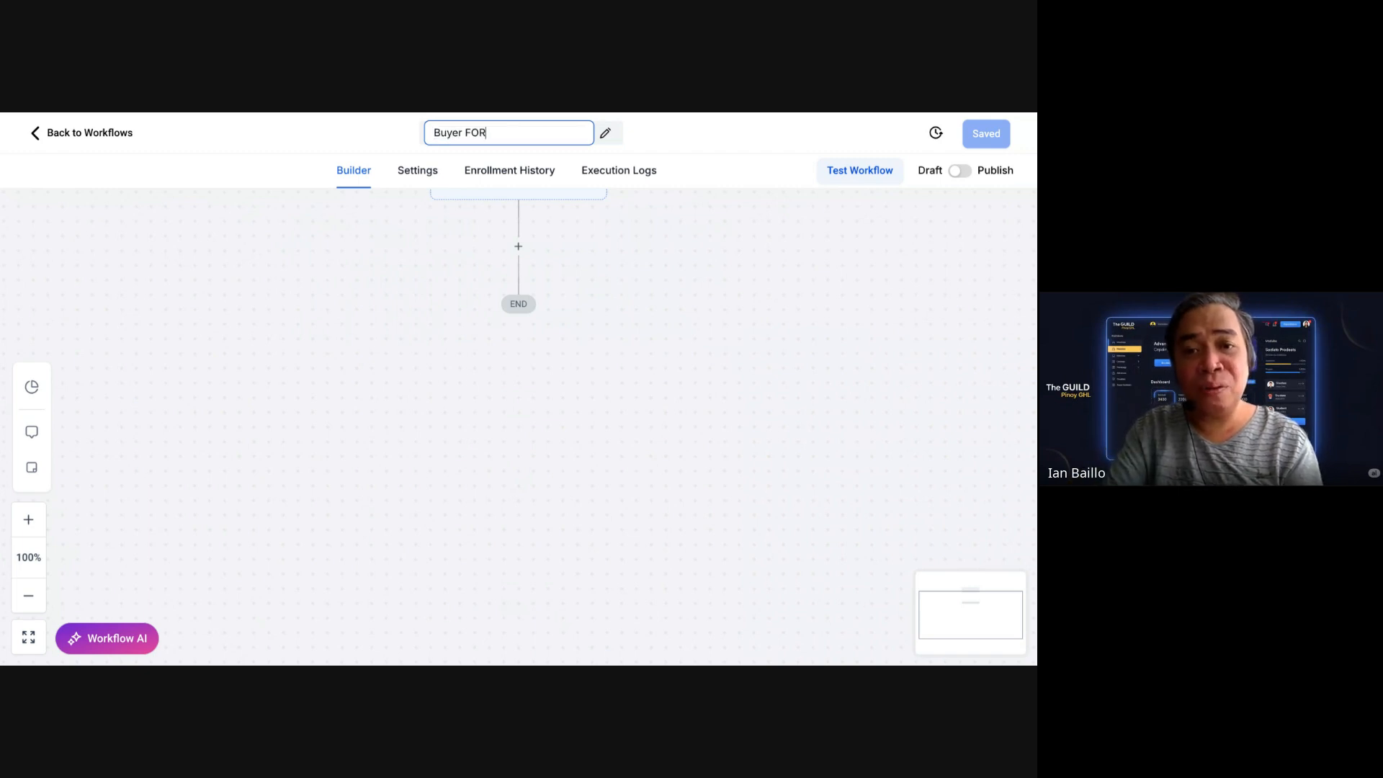
key("BackSpace")
key("BackSpace")
type("orm 7")
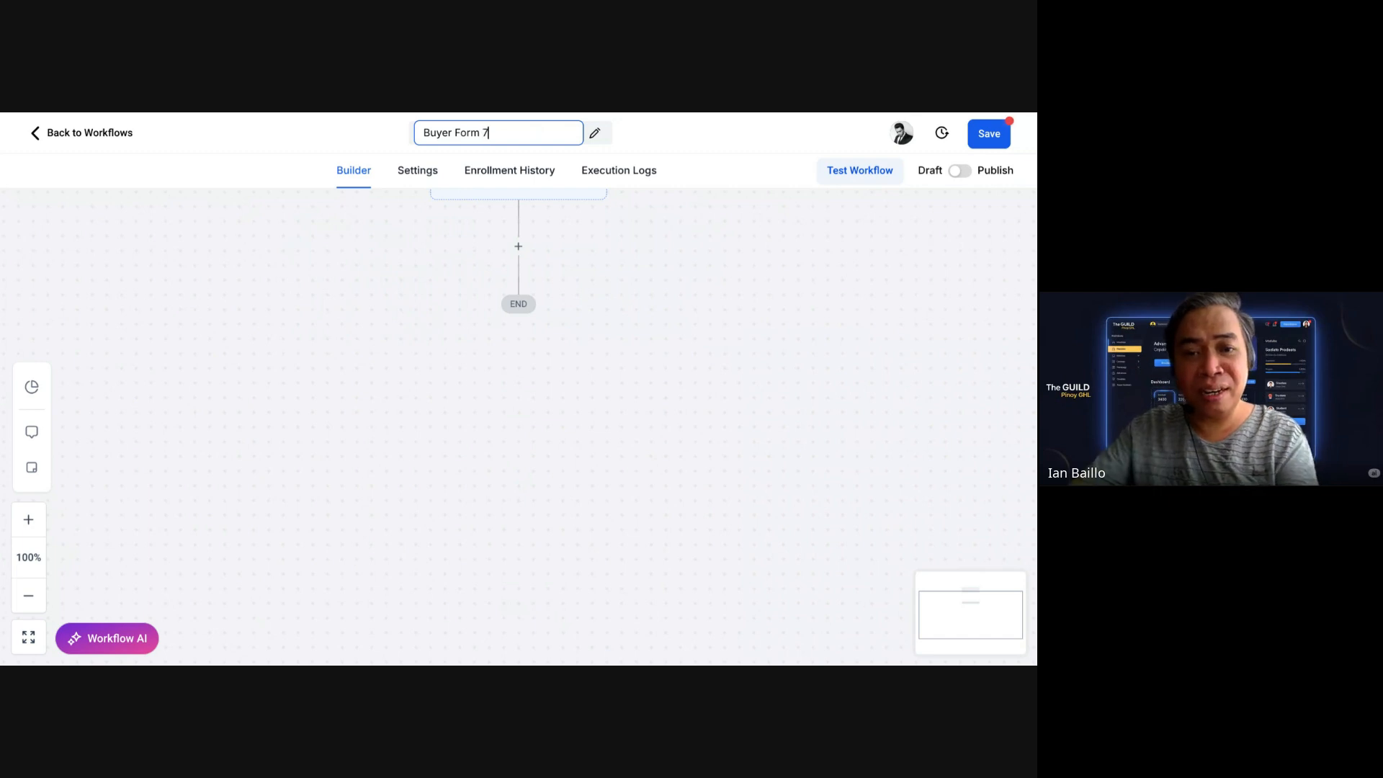
left_click(991, 146)
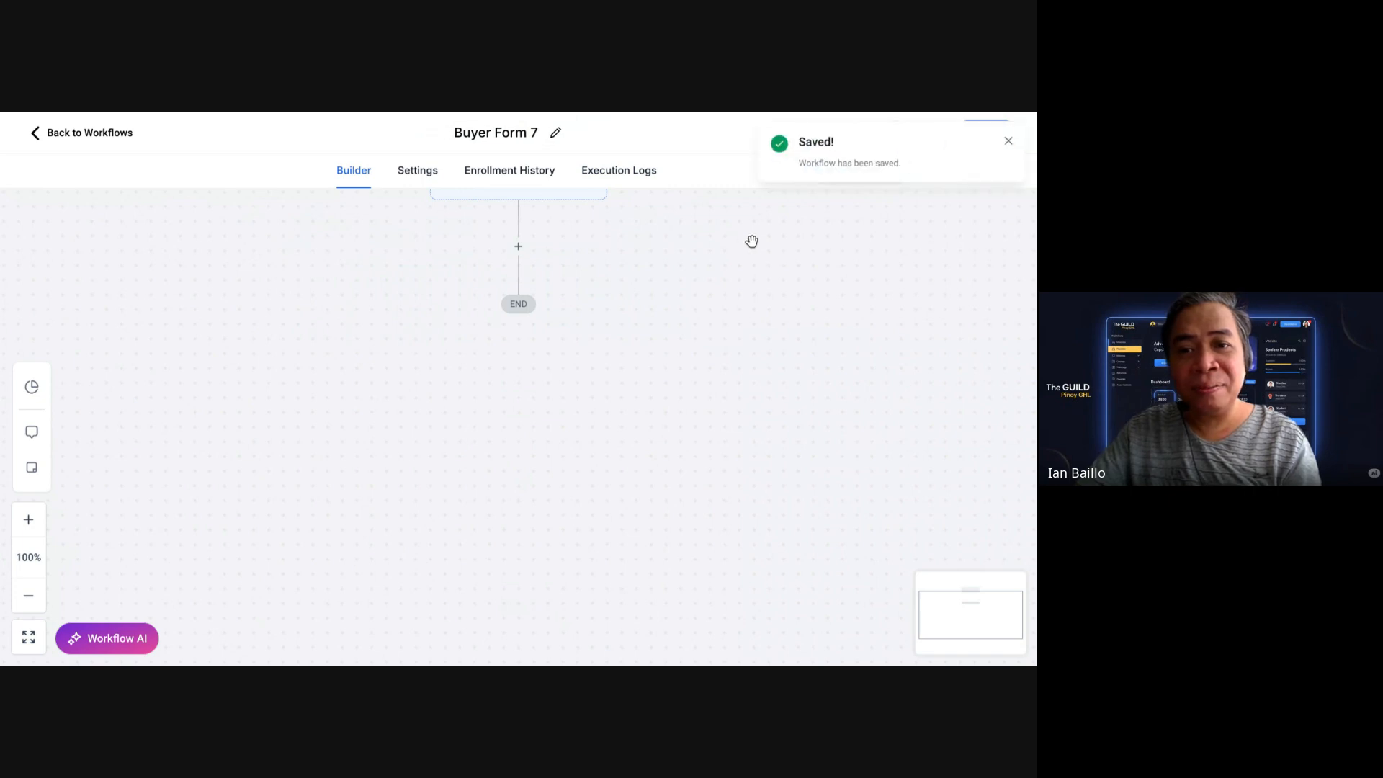
scroll(649, 252, "up", 2)
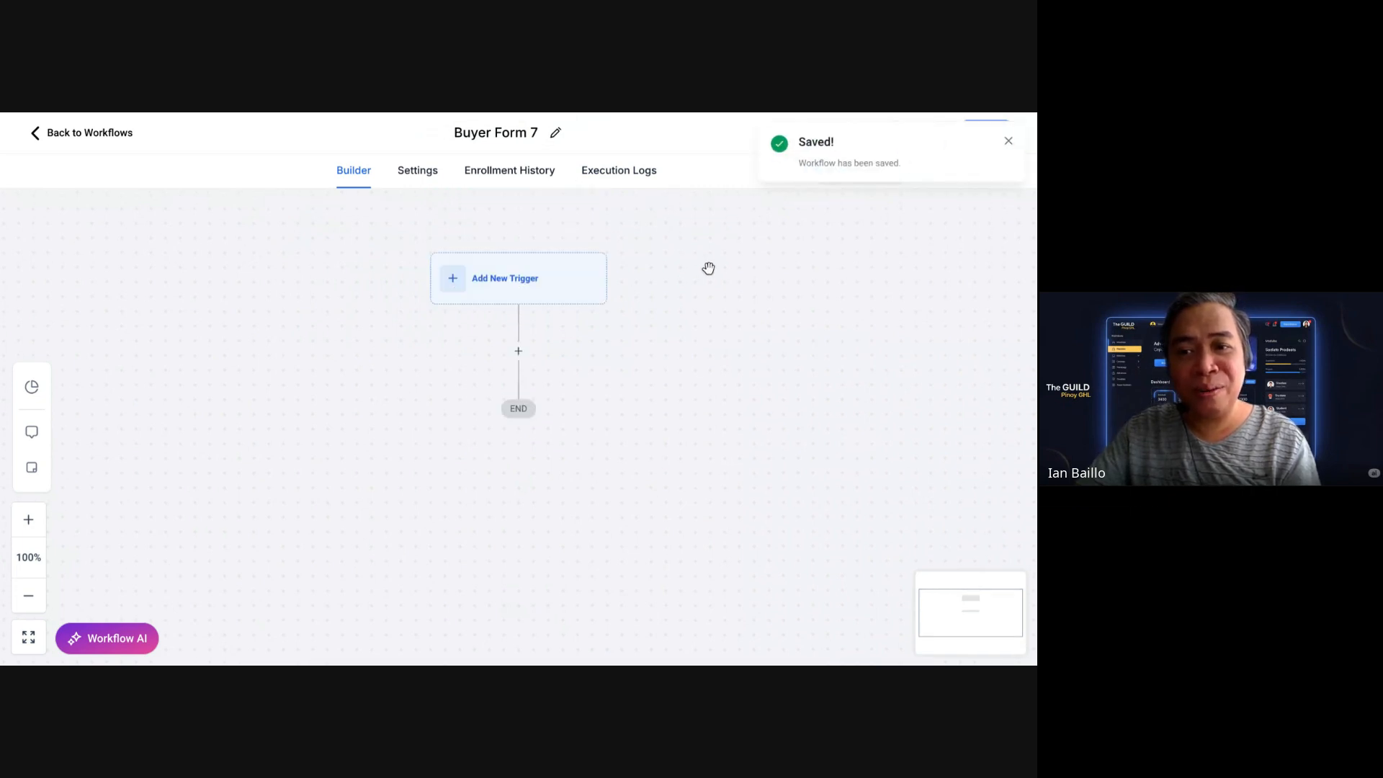
left_click(1010, 142)
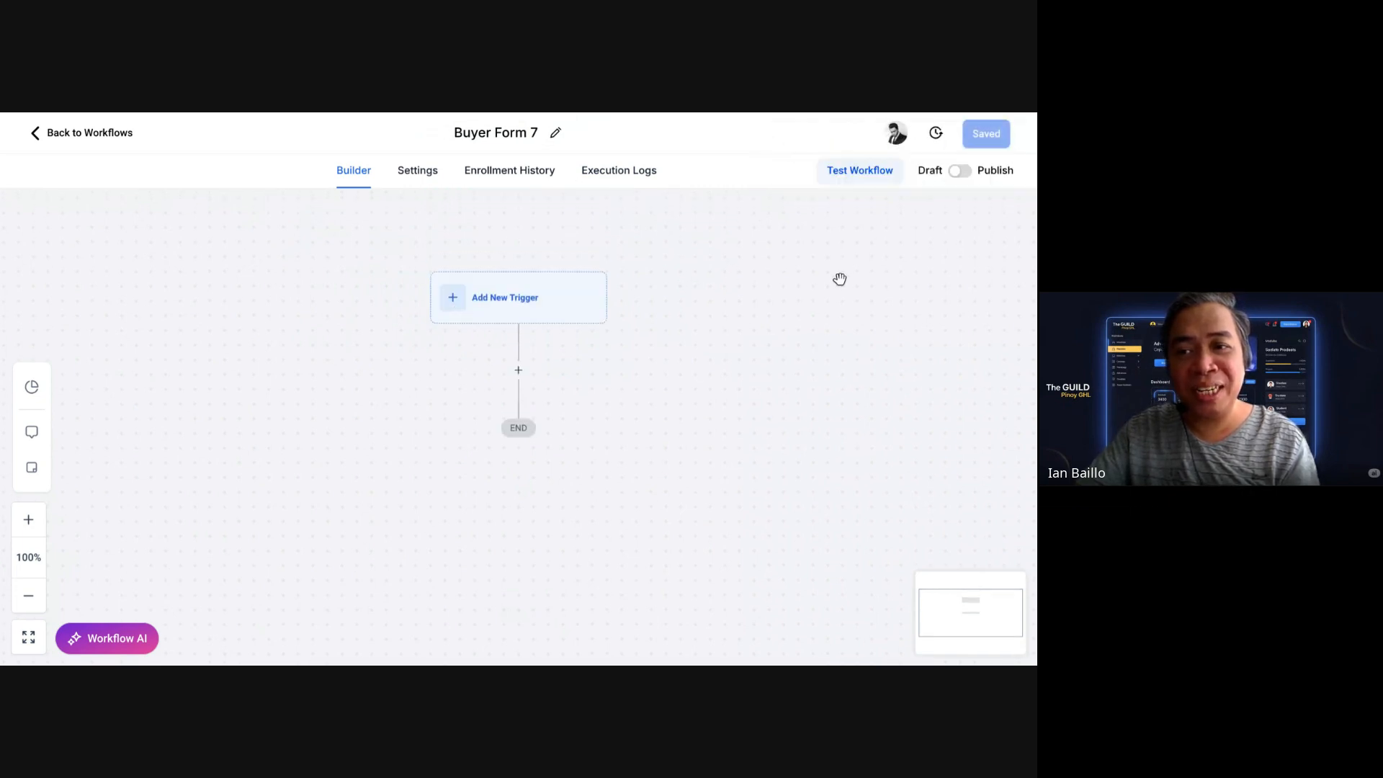
Step: Search the trigger list for 'form' and choose the Form Submitted trigger
left_click(515, 311)
left_click(747, 282)
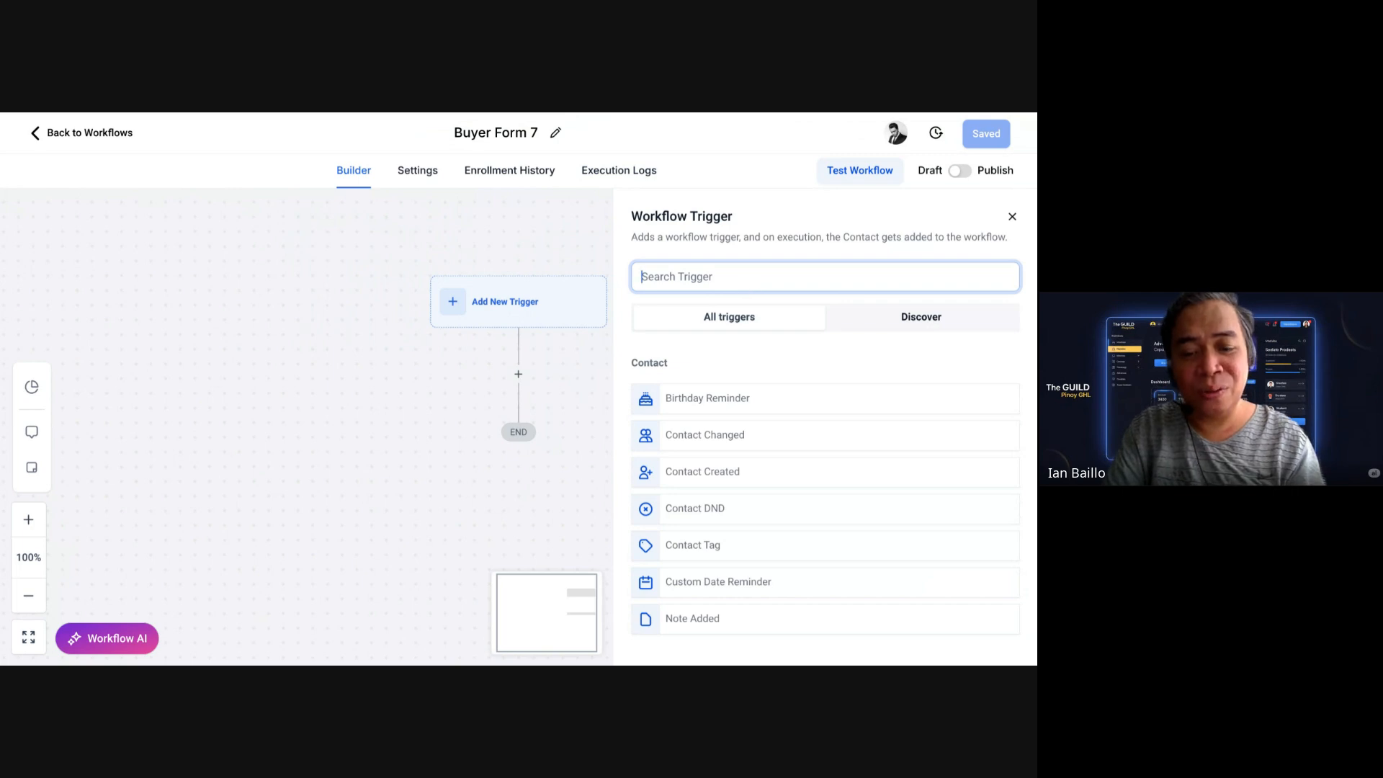
type("for")
type("m")
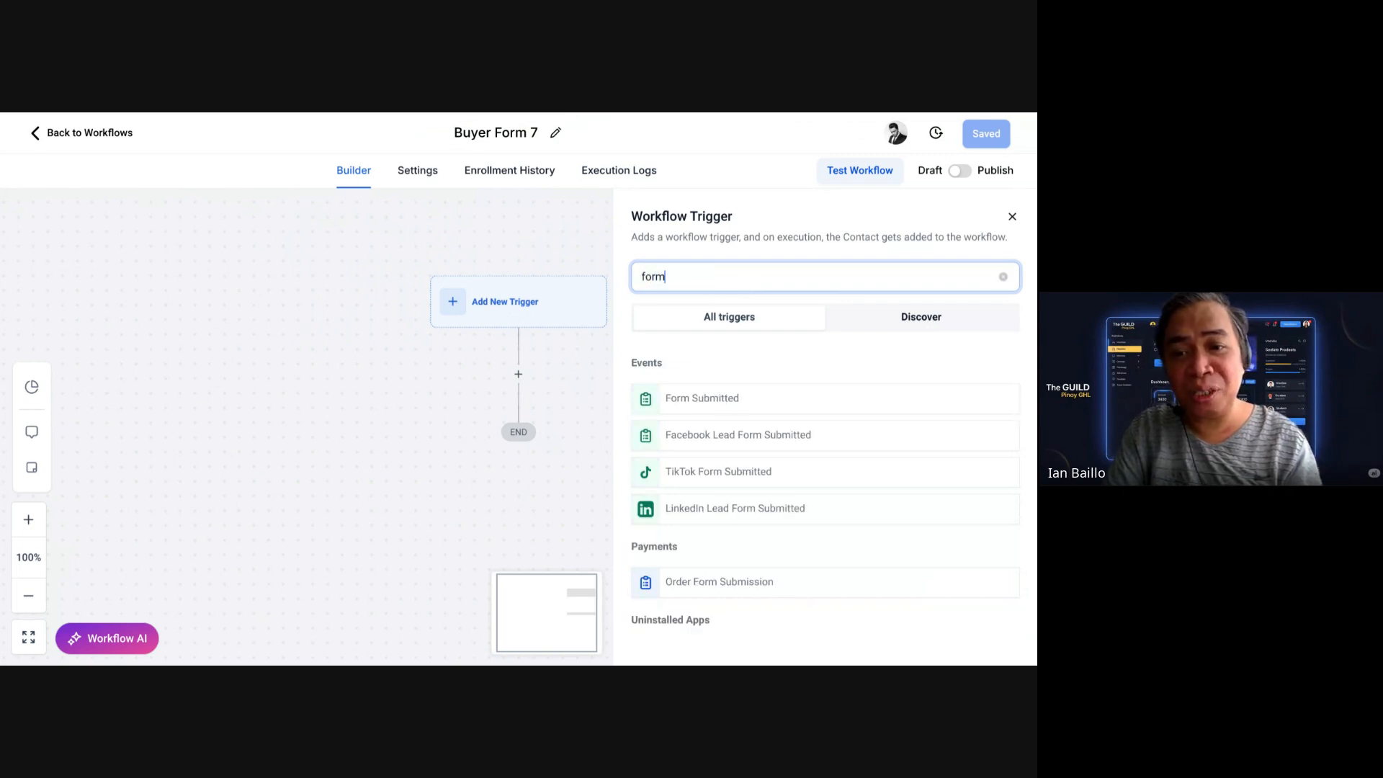
key("BackSpace")
key("BackSpace")
key("BackSpace")
key("BackSpace")
type("form")
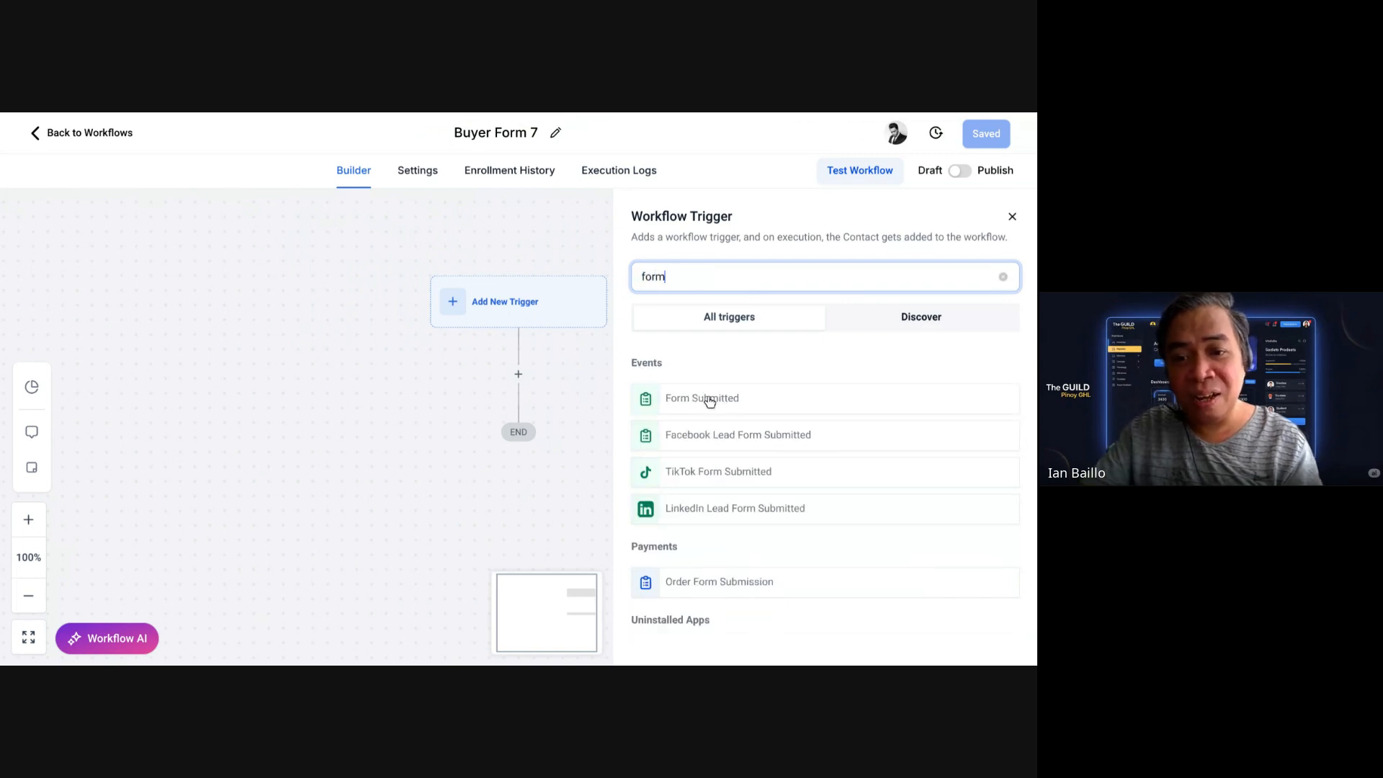
left_click(709, 401)
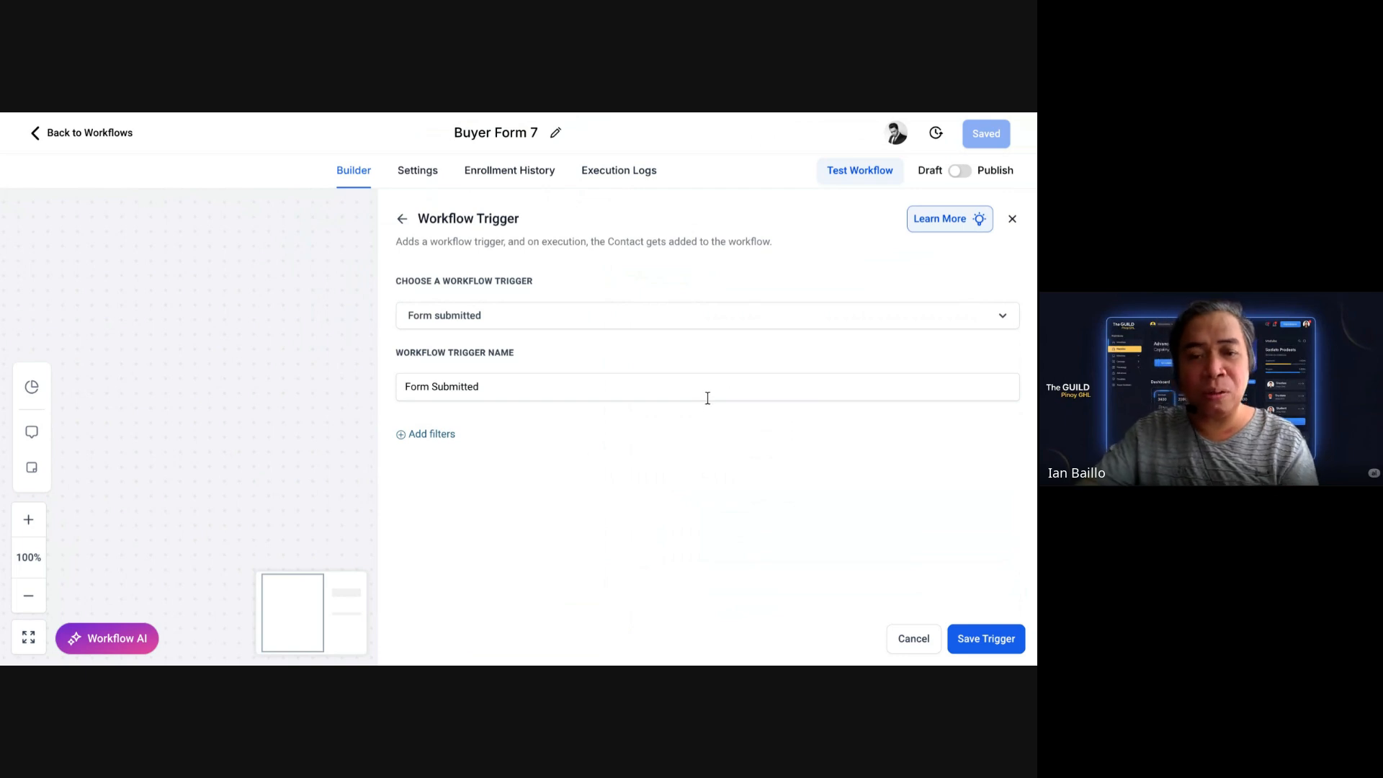
Step: Filter the trigger to 'Form is Buyers Form 7' and save the trigger
left_click(446, 437)
left_click(482, 452)
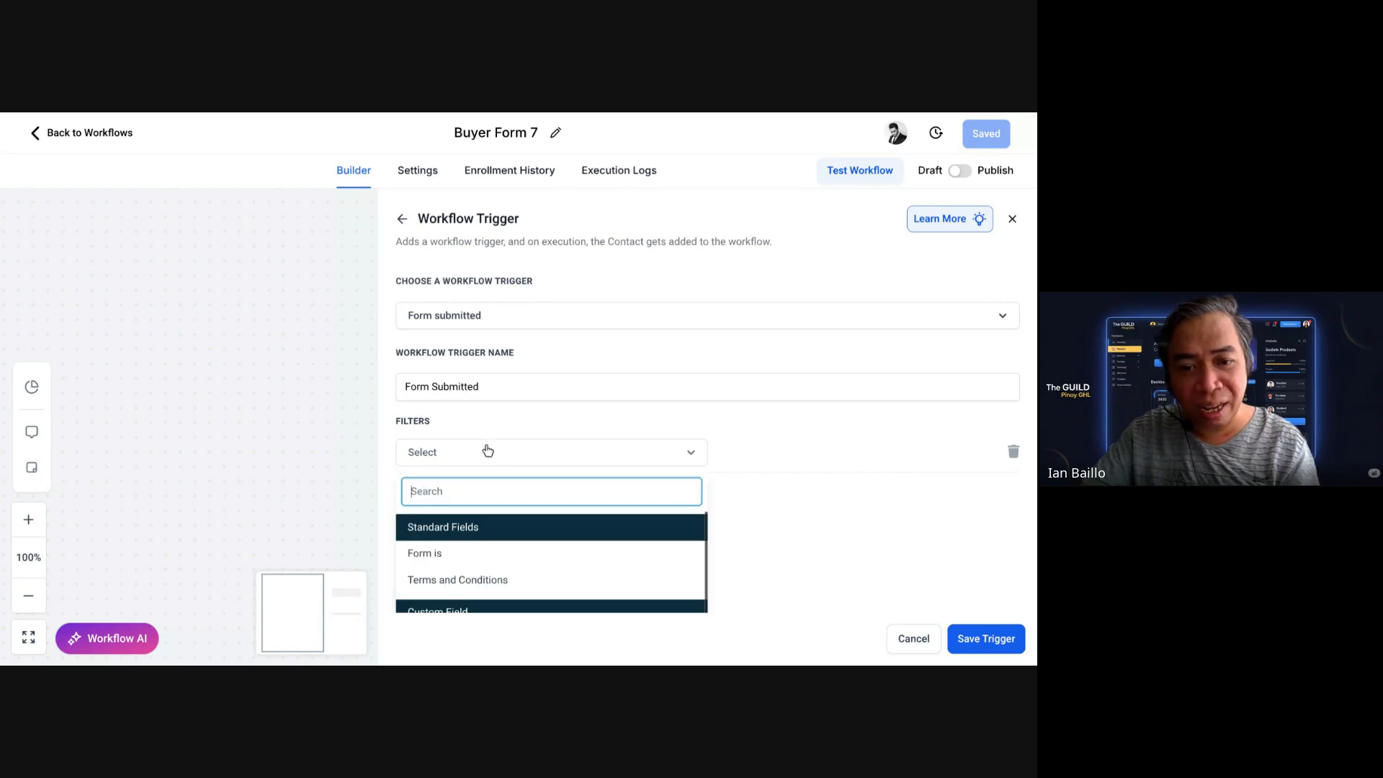
left_click(461, 551)
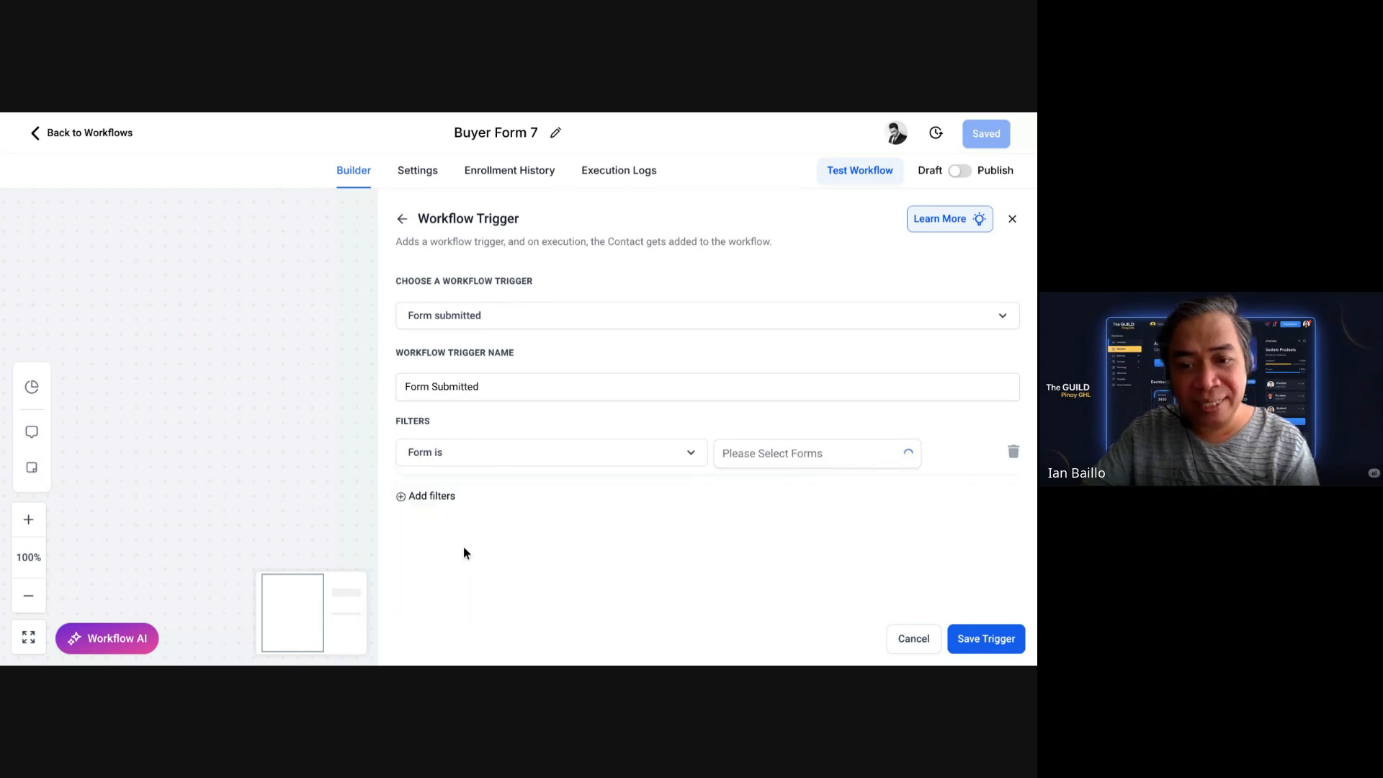
left_click(838, 461)
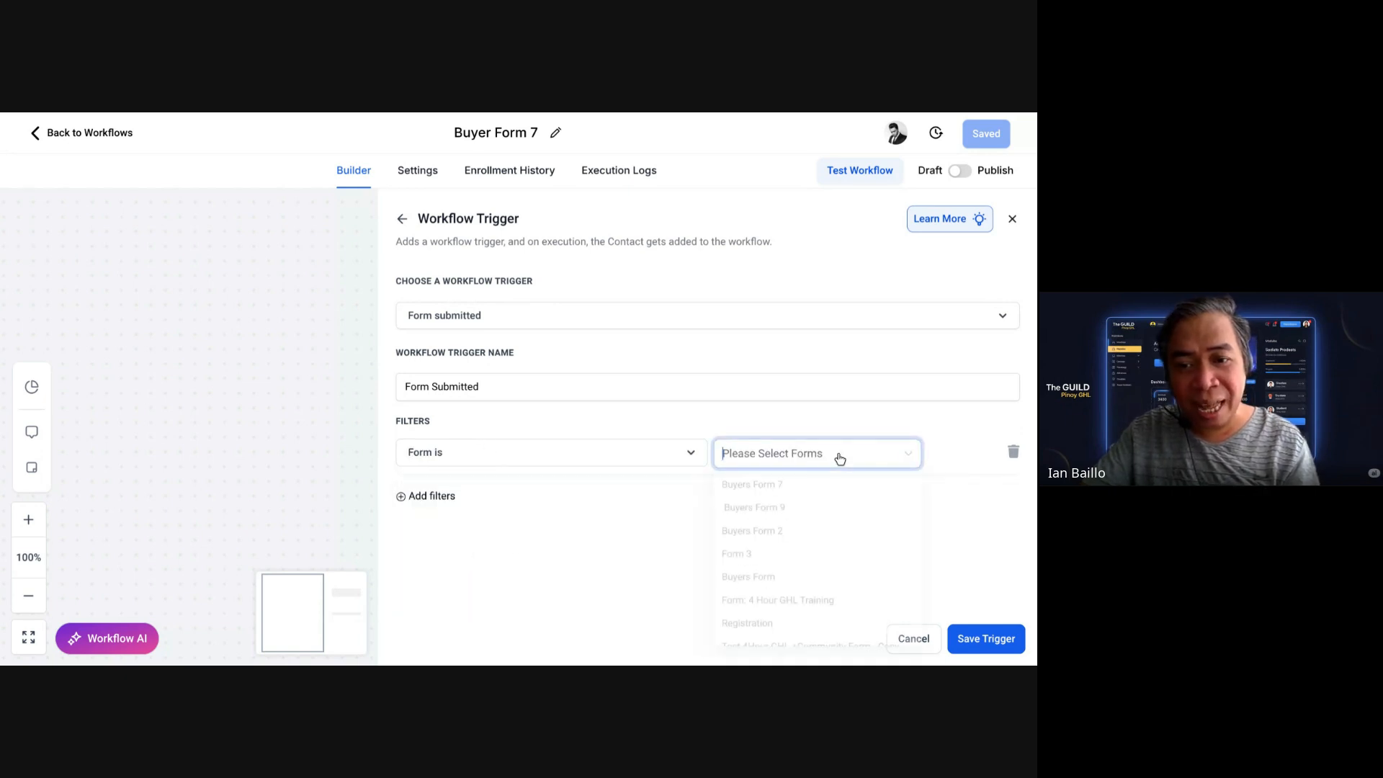
left_click(790, 489)
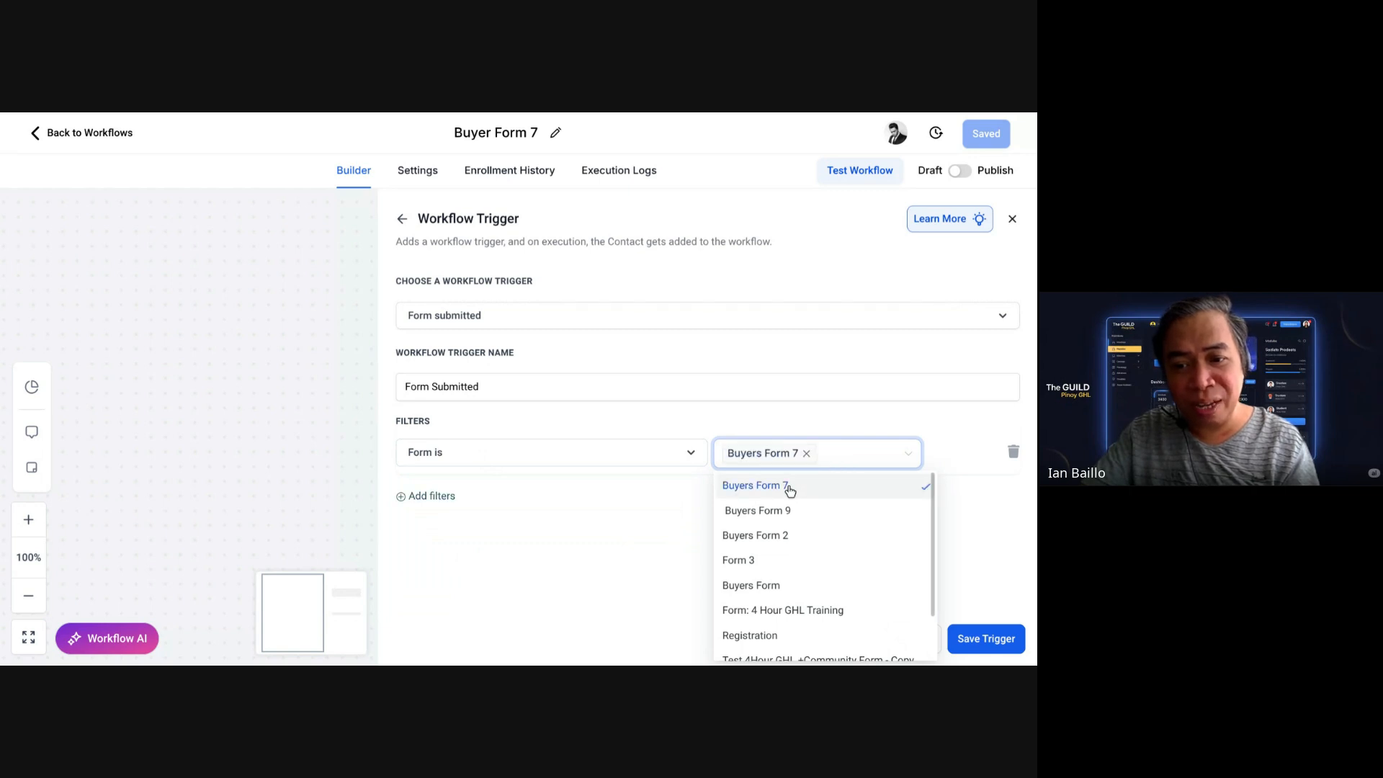
left_click(996, 643)
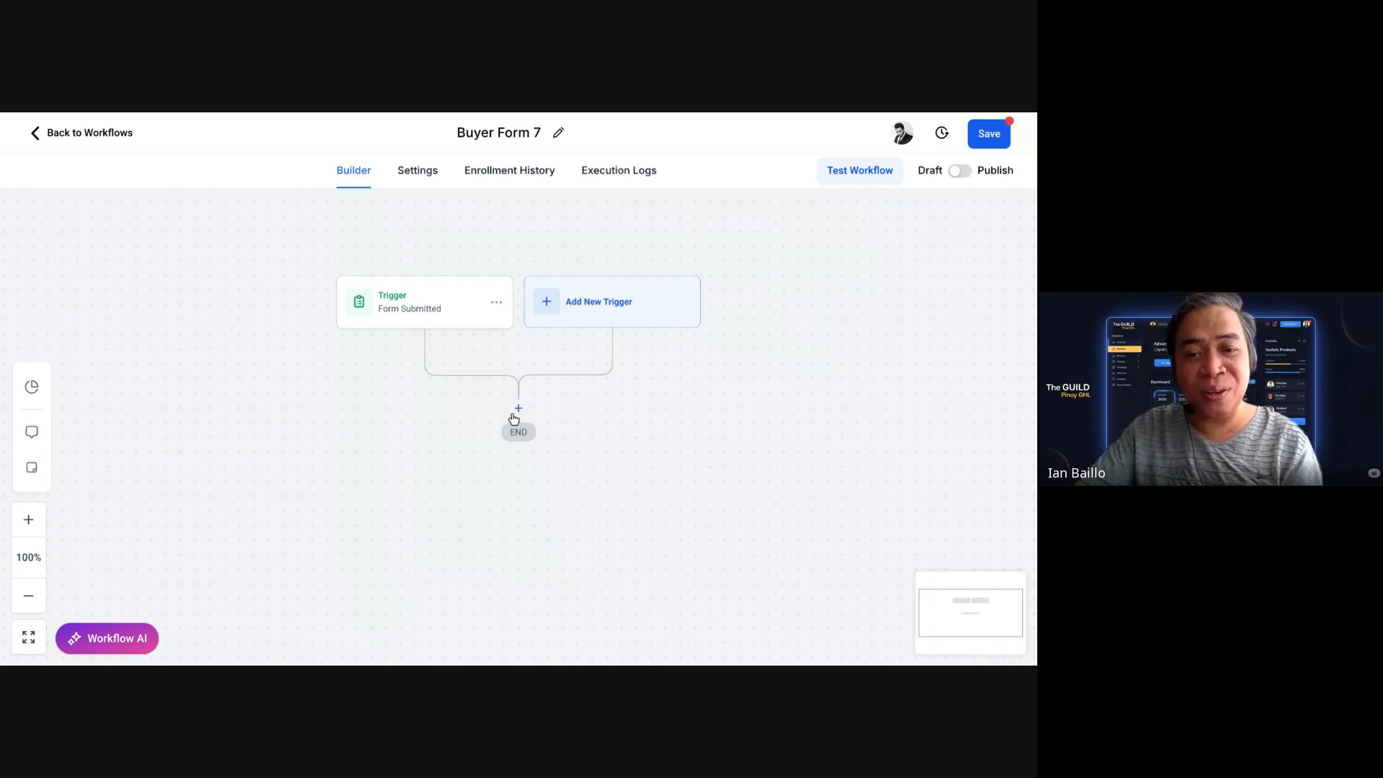
Step: Add an action after the trigger and search the action list for 'oppor'
left_click(519, 409)
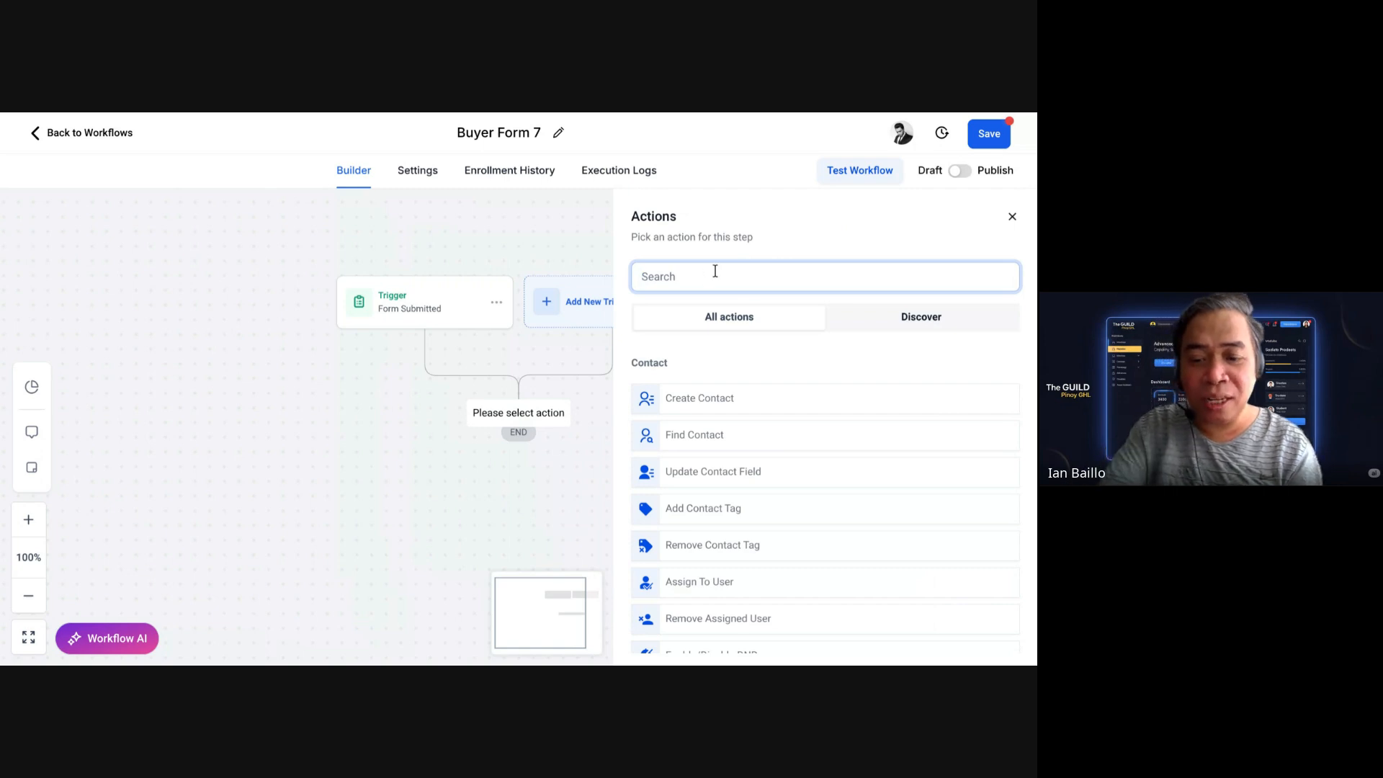
type("opp")
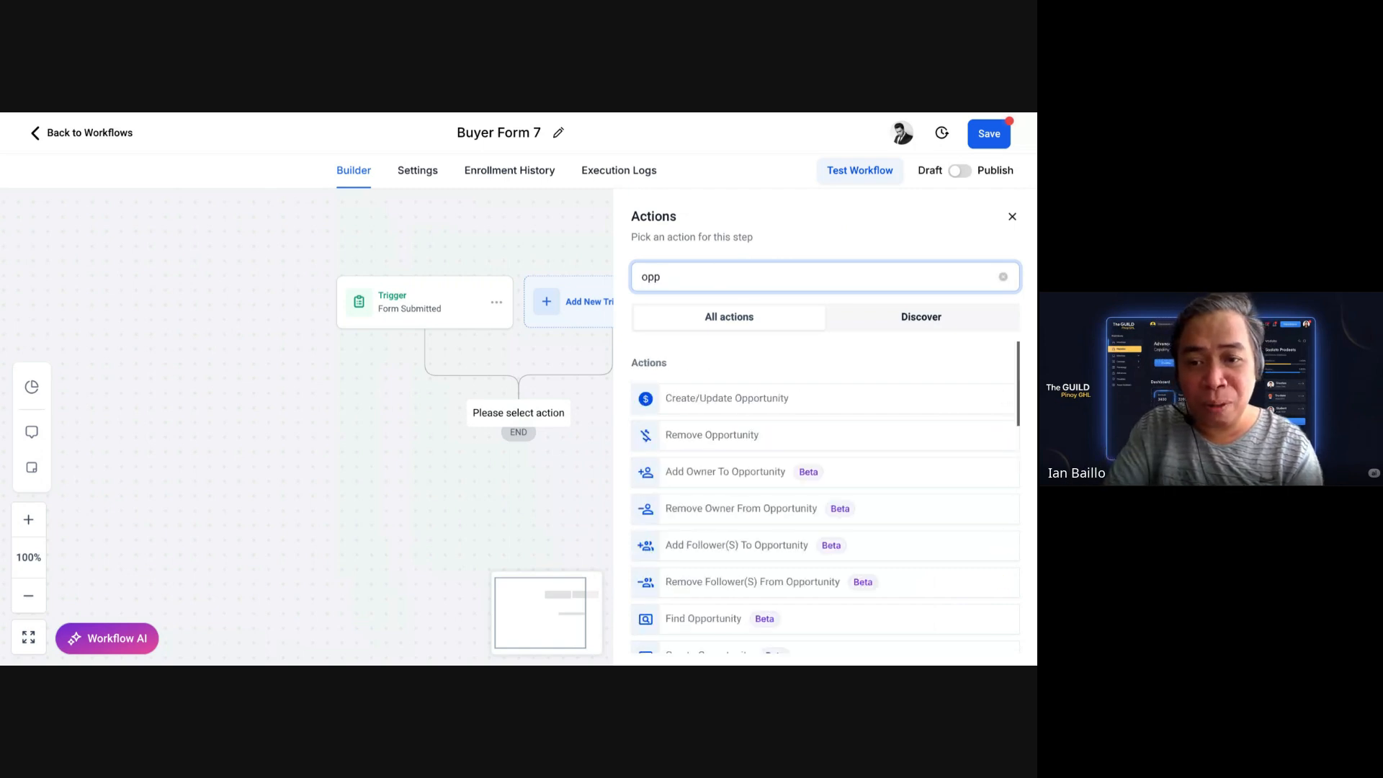
type("o")
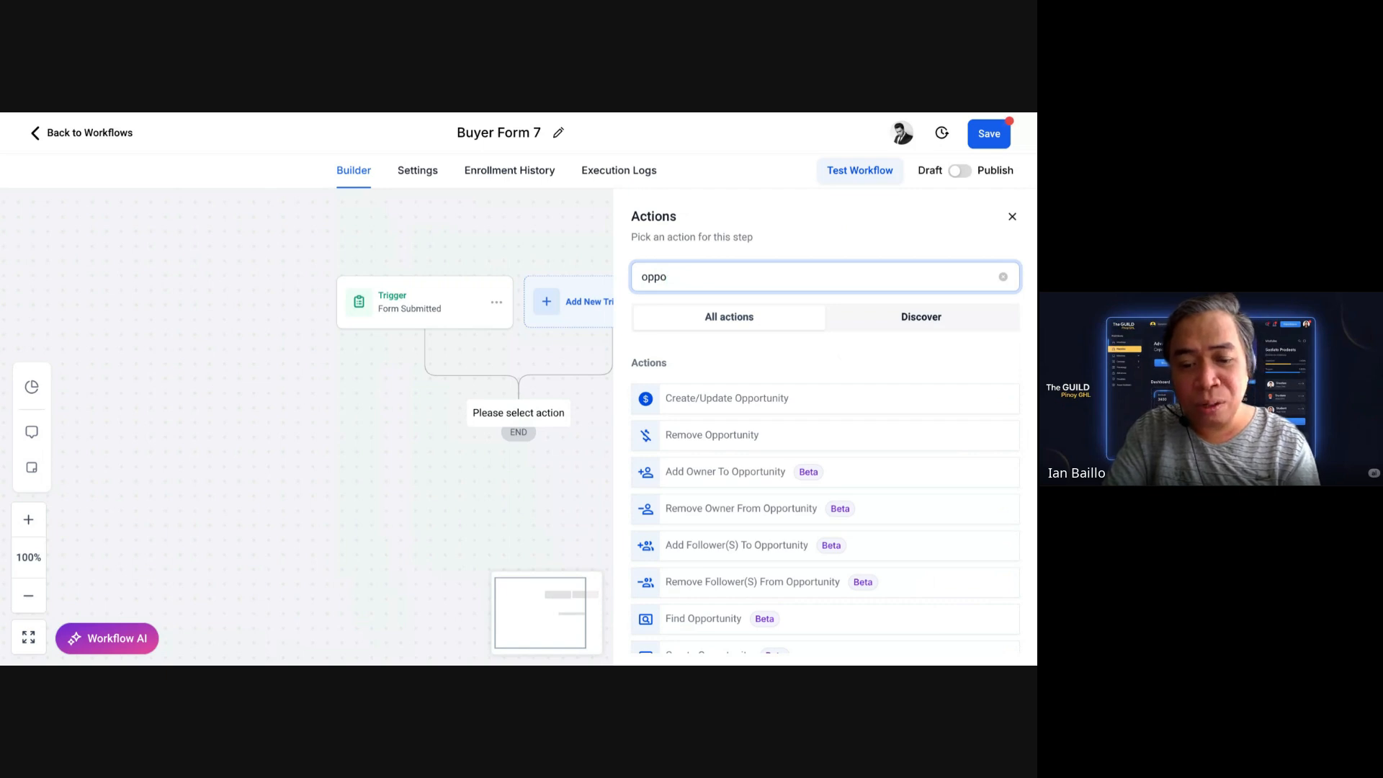
type("r")
scroll(945, 363, "down", 1)
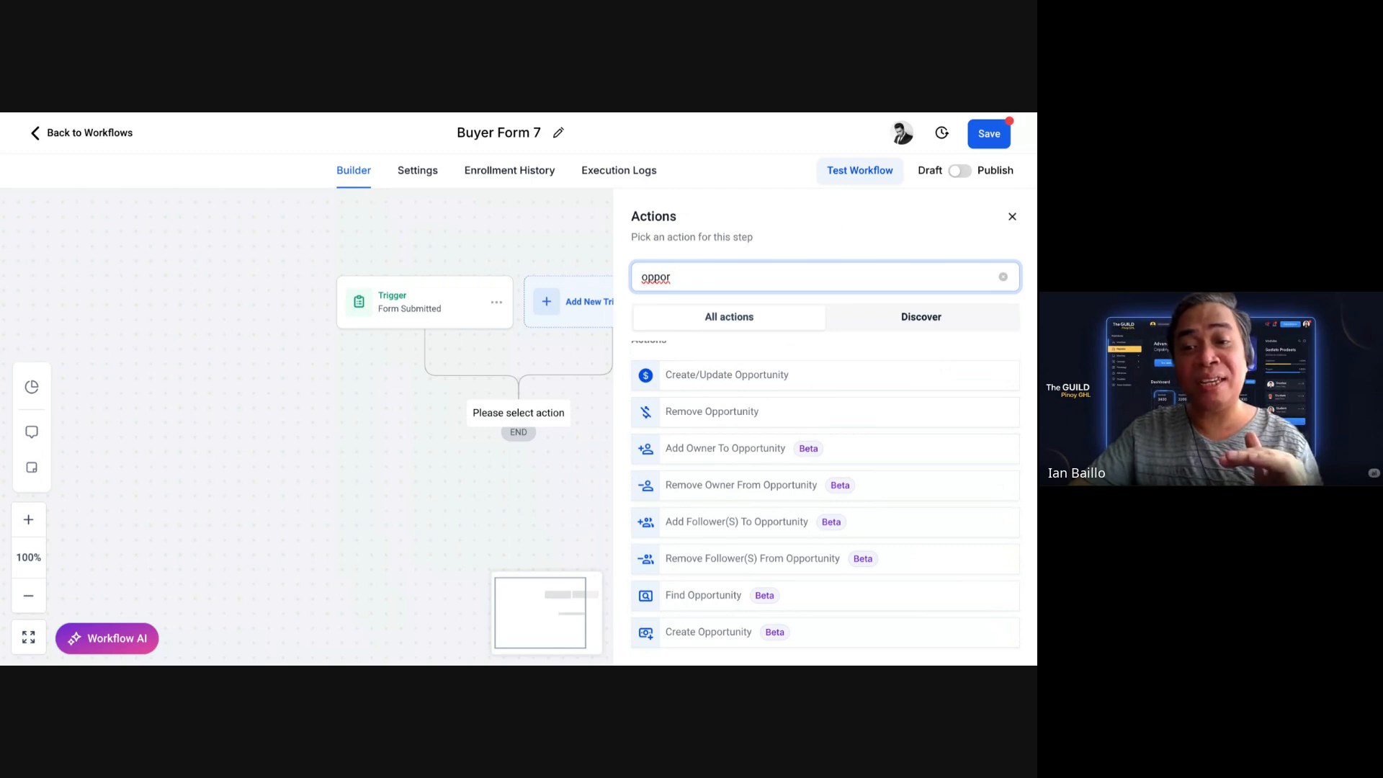
scroll(680, 382, "down", 3)
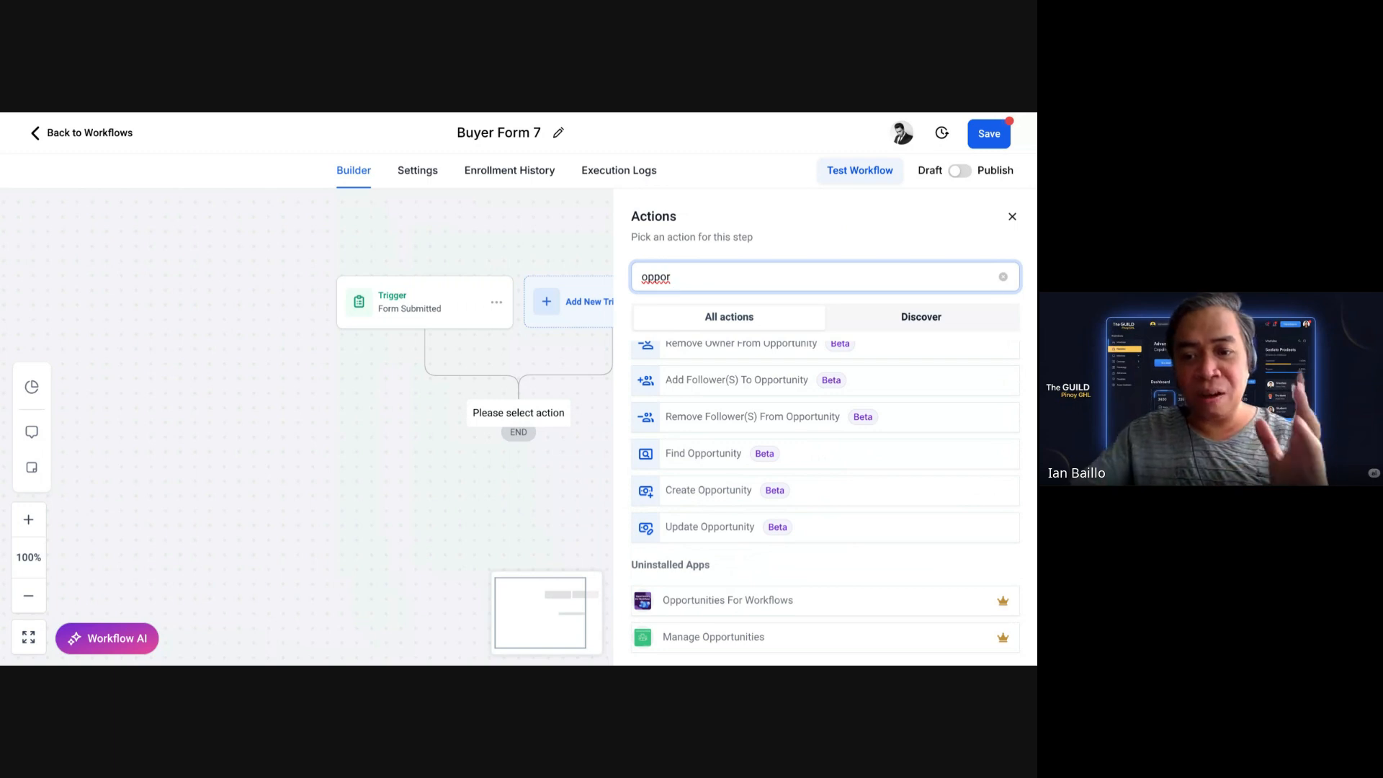
Step: Choose Create Opportunity in the Buyers pipeline and add one empty field row
left_click(726, 490)
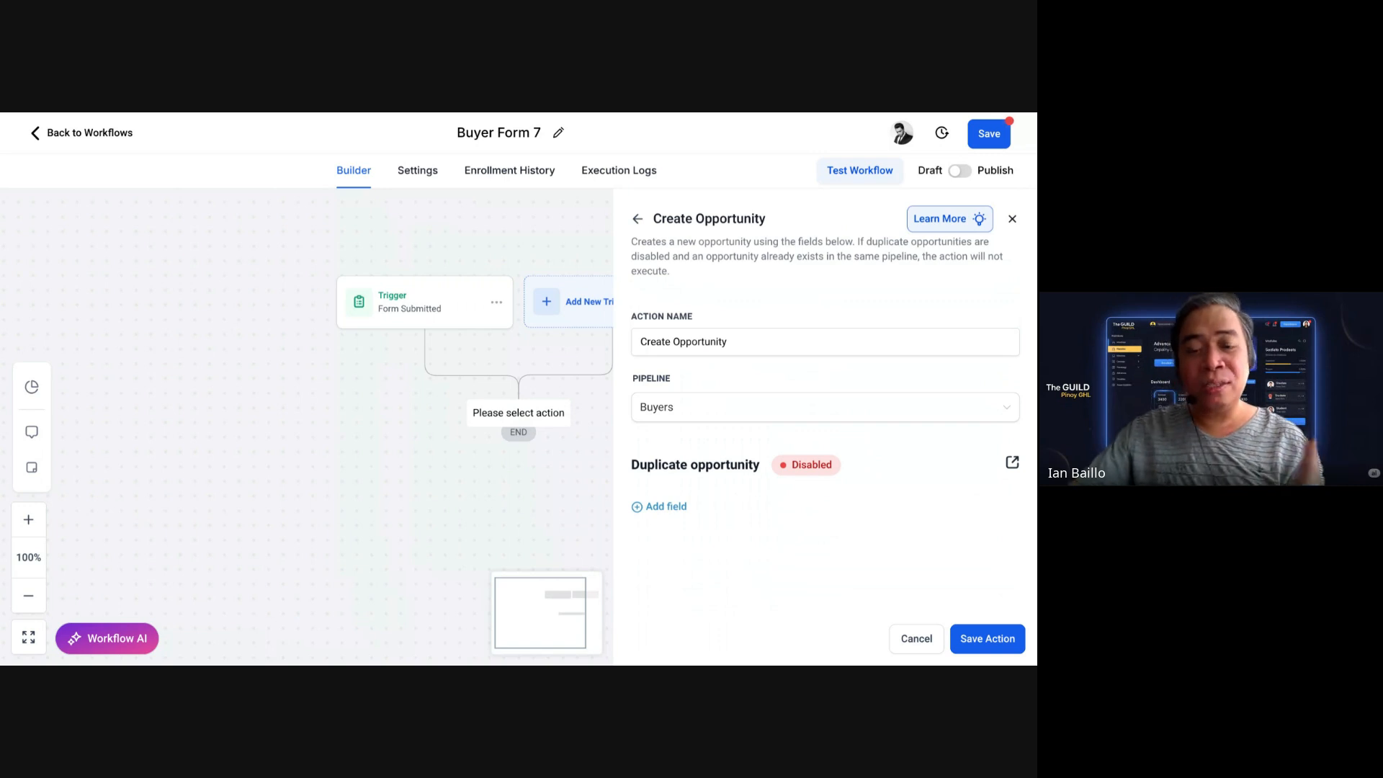
left_click(684, 511)
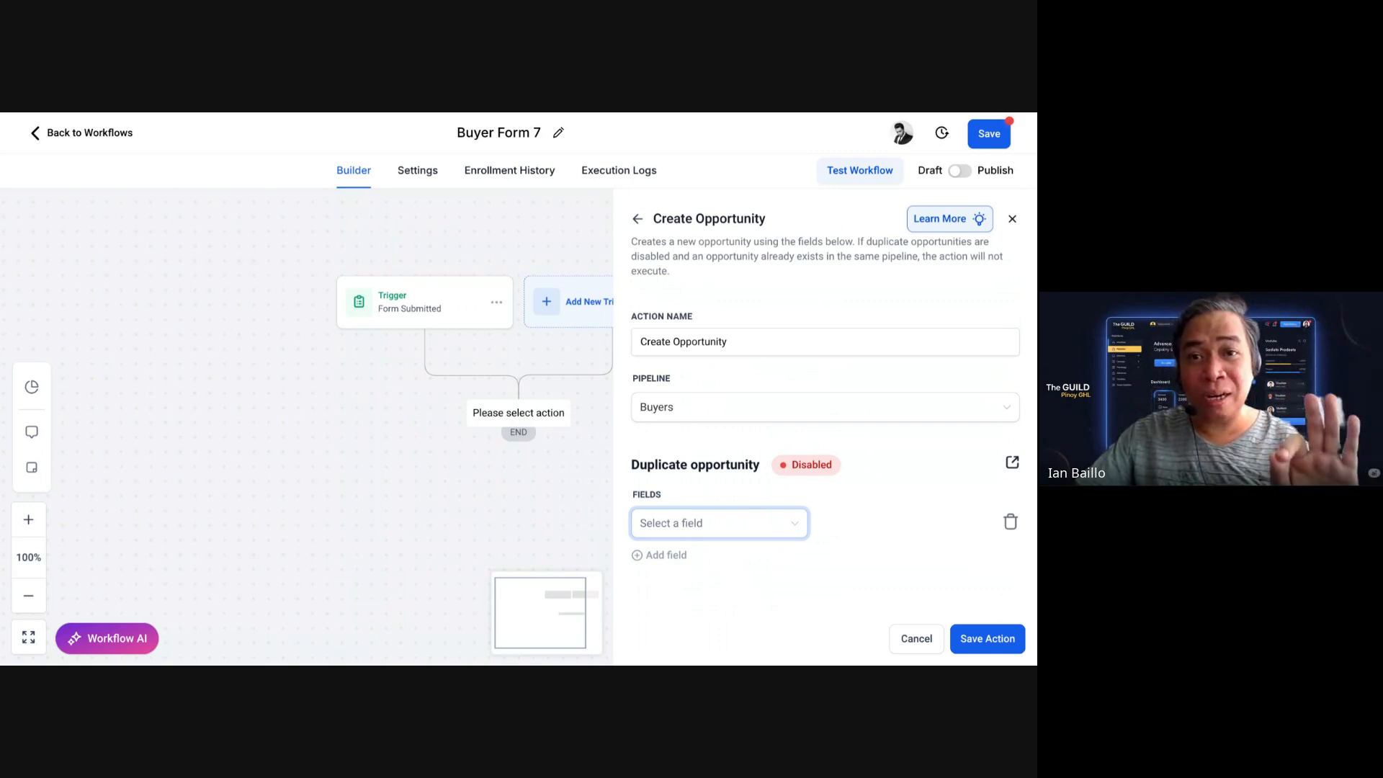
Step: Add Pipeline Stage and Status fields to the opportunity, set Status to Open, and save the step
left_click(704, 530)
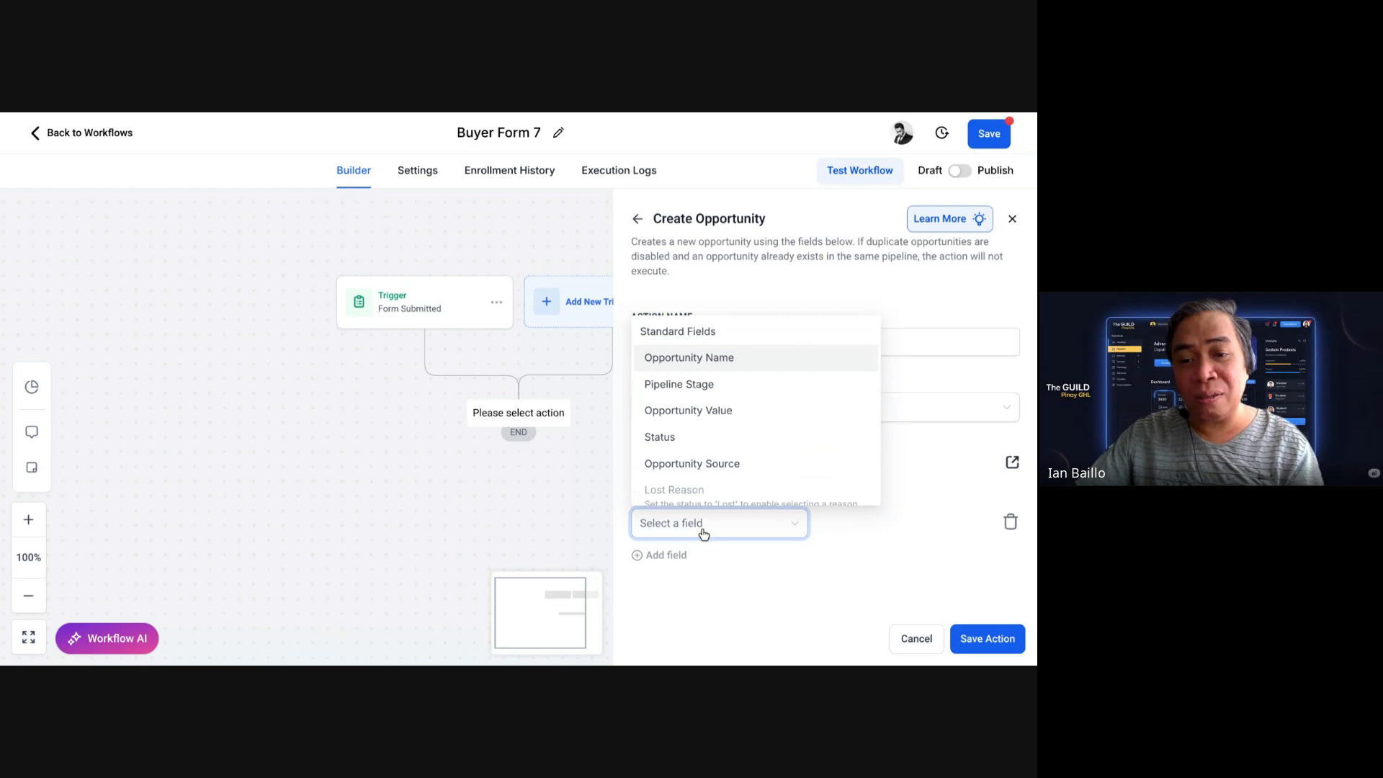
left_click(771, 392)
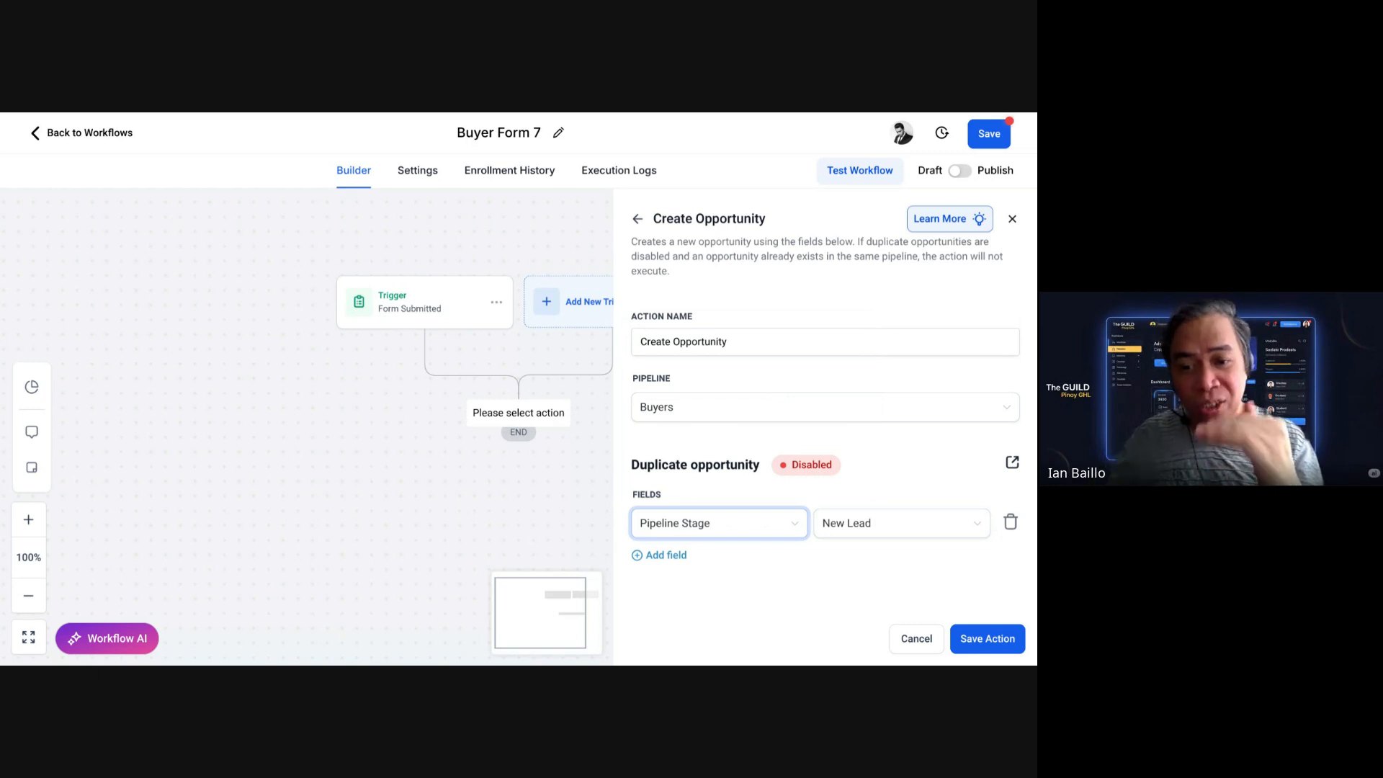
left_click(684, 555)
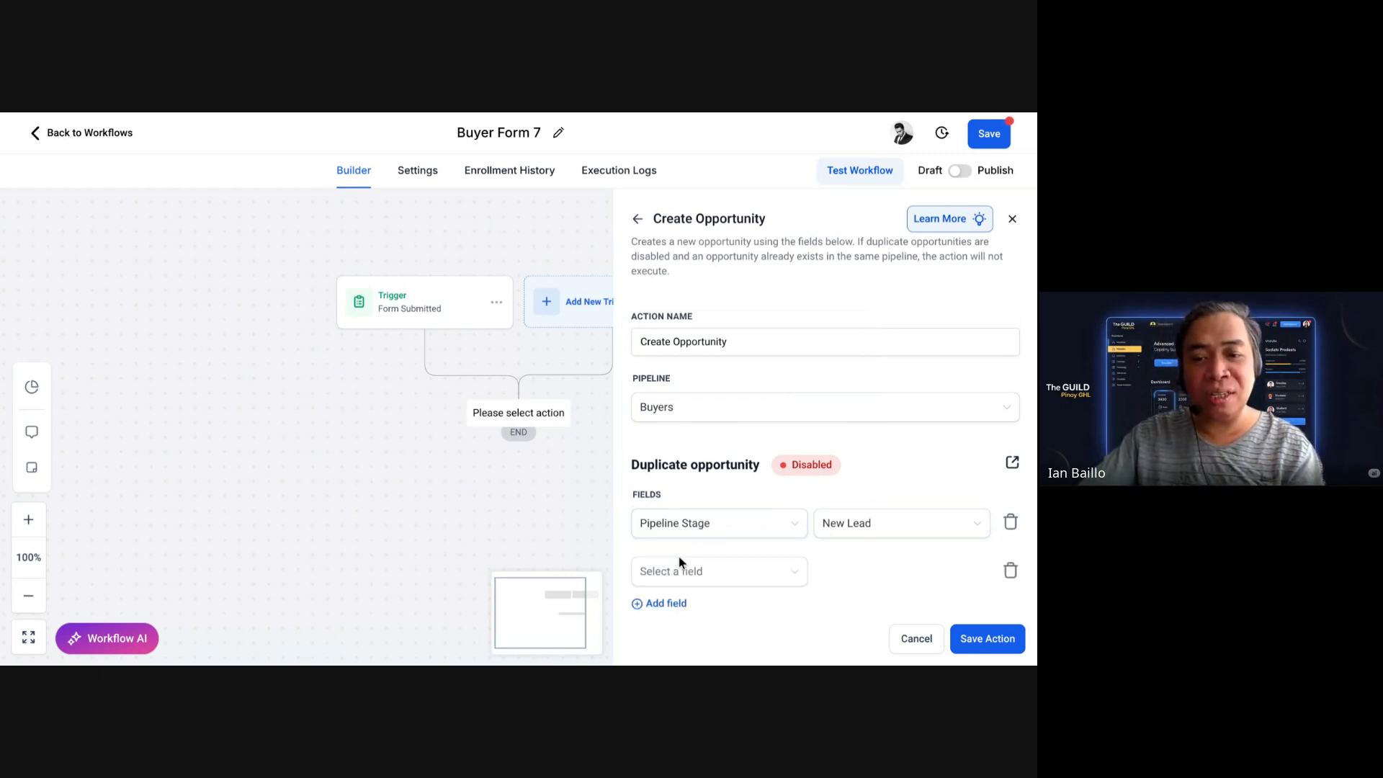
left_click(725, 571)
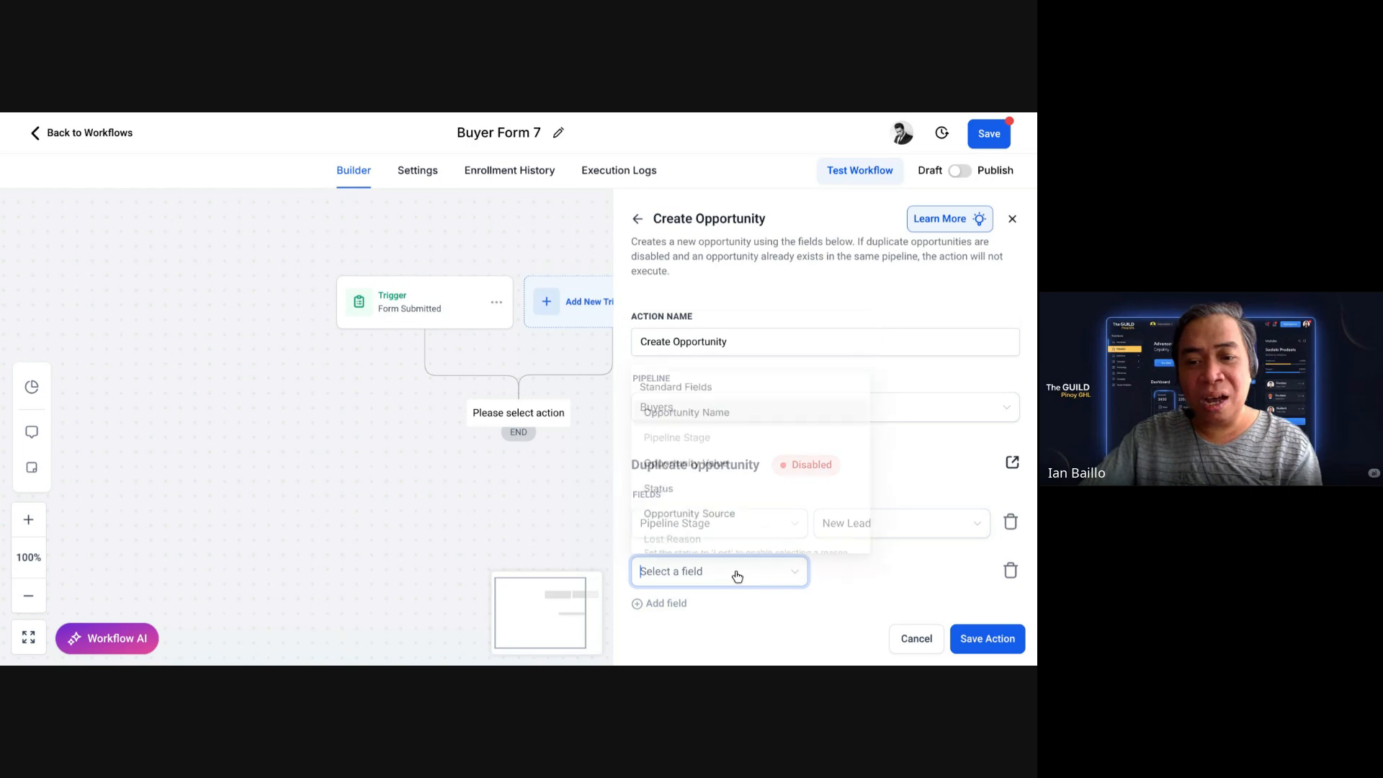
left_click(728, 490)
left_click(969, 581)
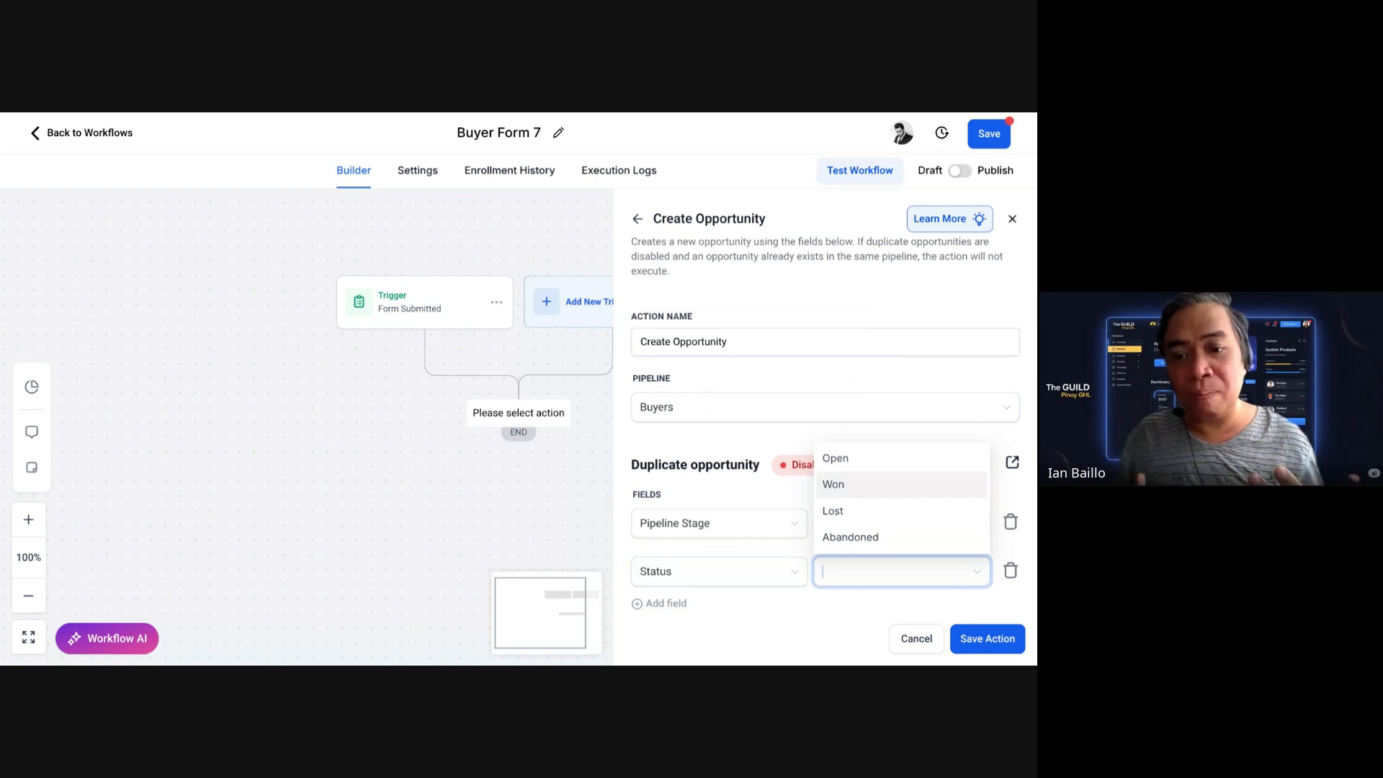
left_click(866, 463)
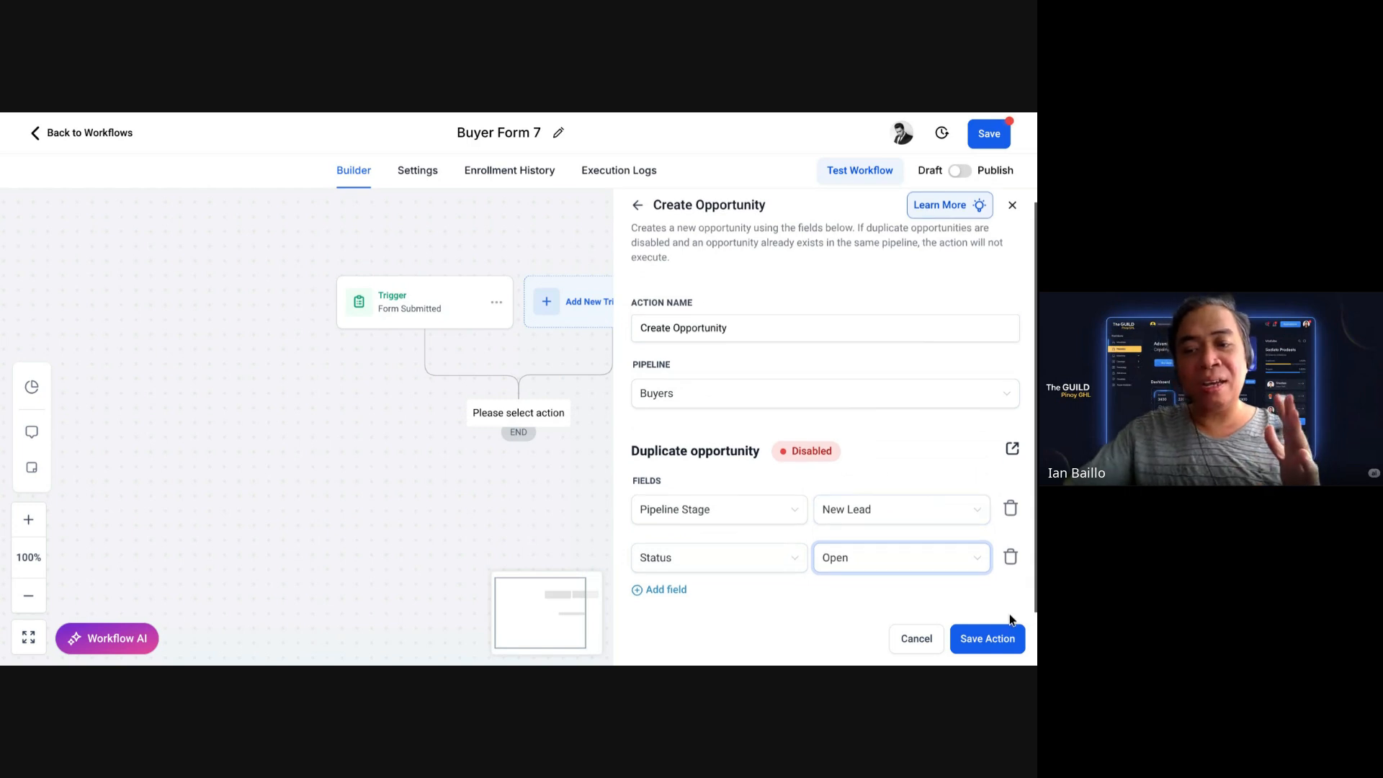
left_click(987, 639)
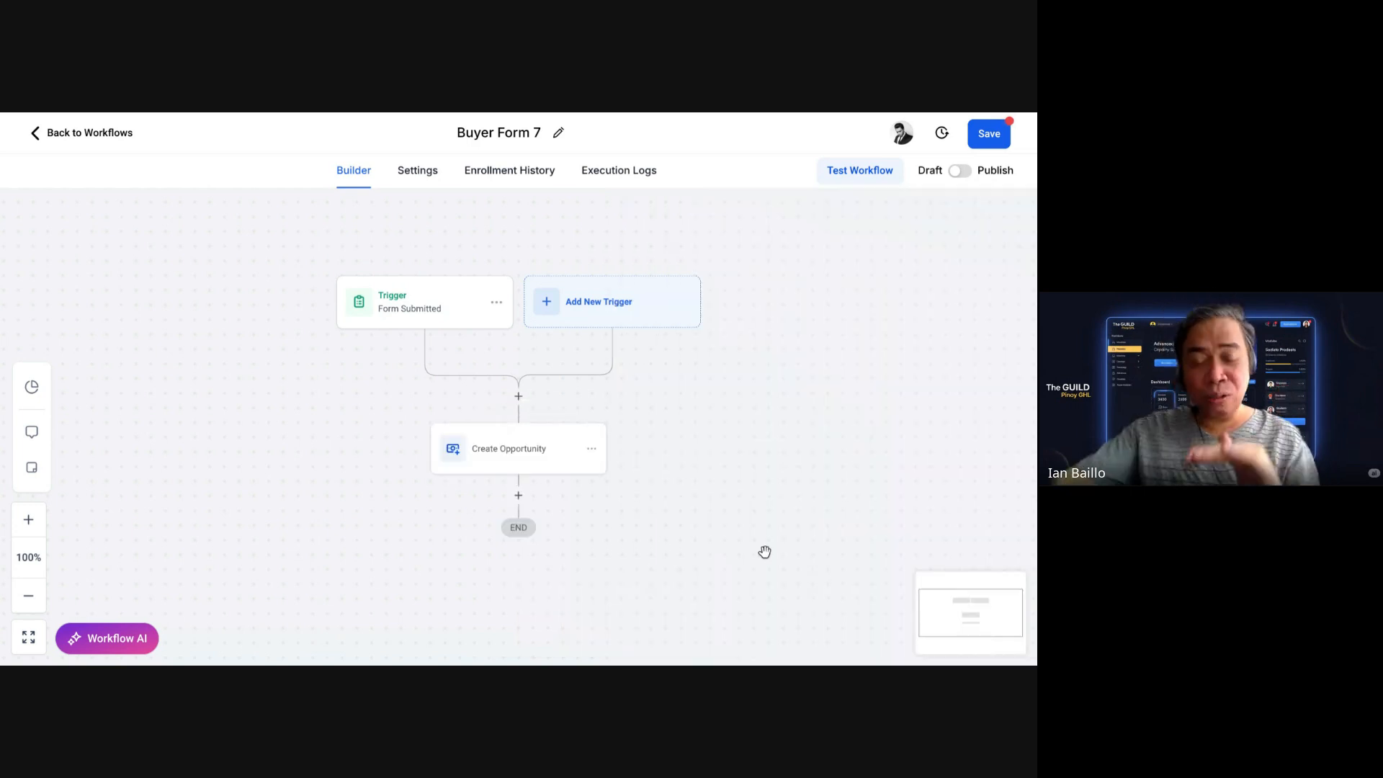
Step: Rename the form-submitted trigger to 'Form Submitted Buyers Form 7' and save it
scroll(726, 519, "down", 1)
scroll(726, 518, "down", 2)
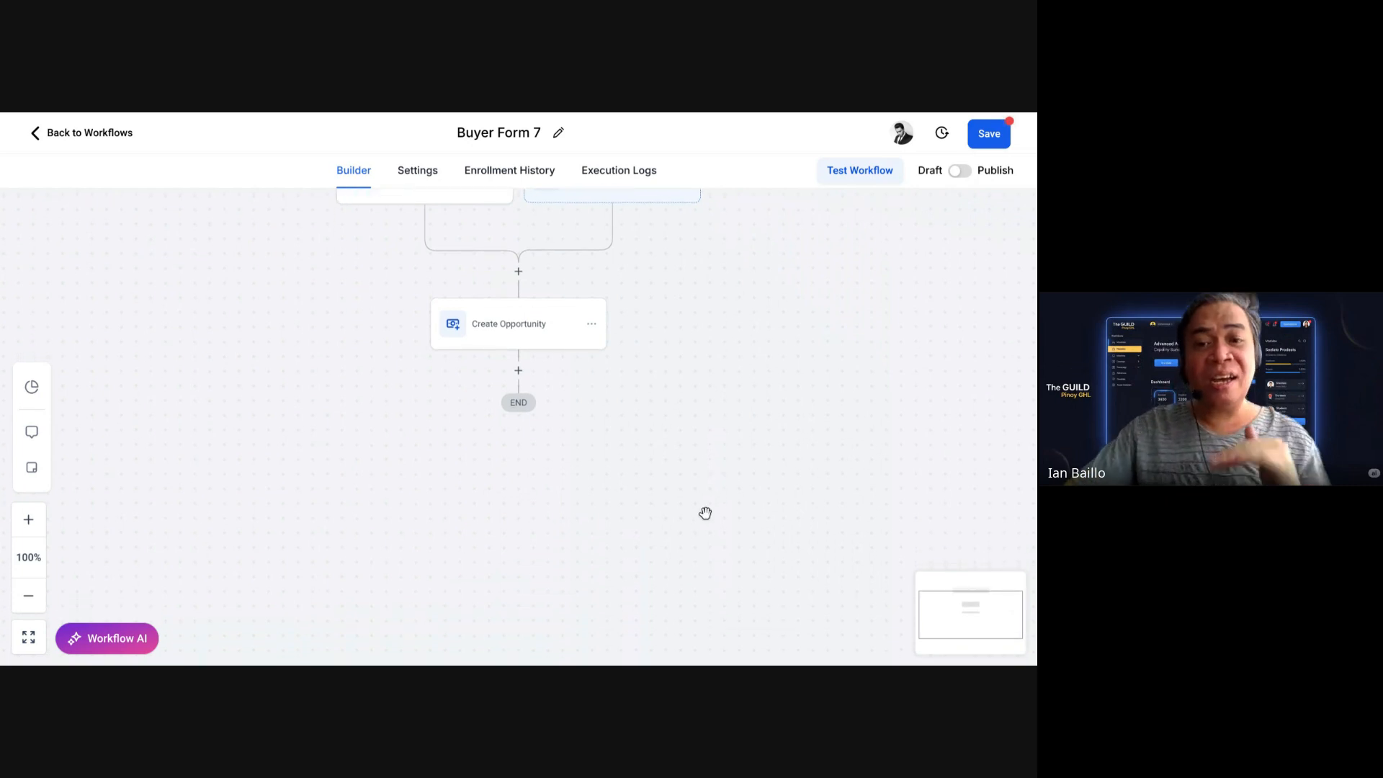
scroll(703, 514, "up", 1)
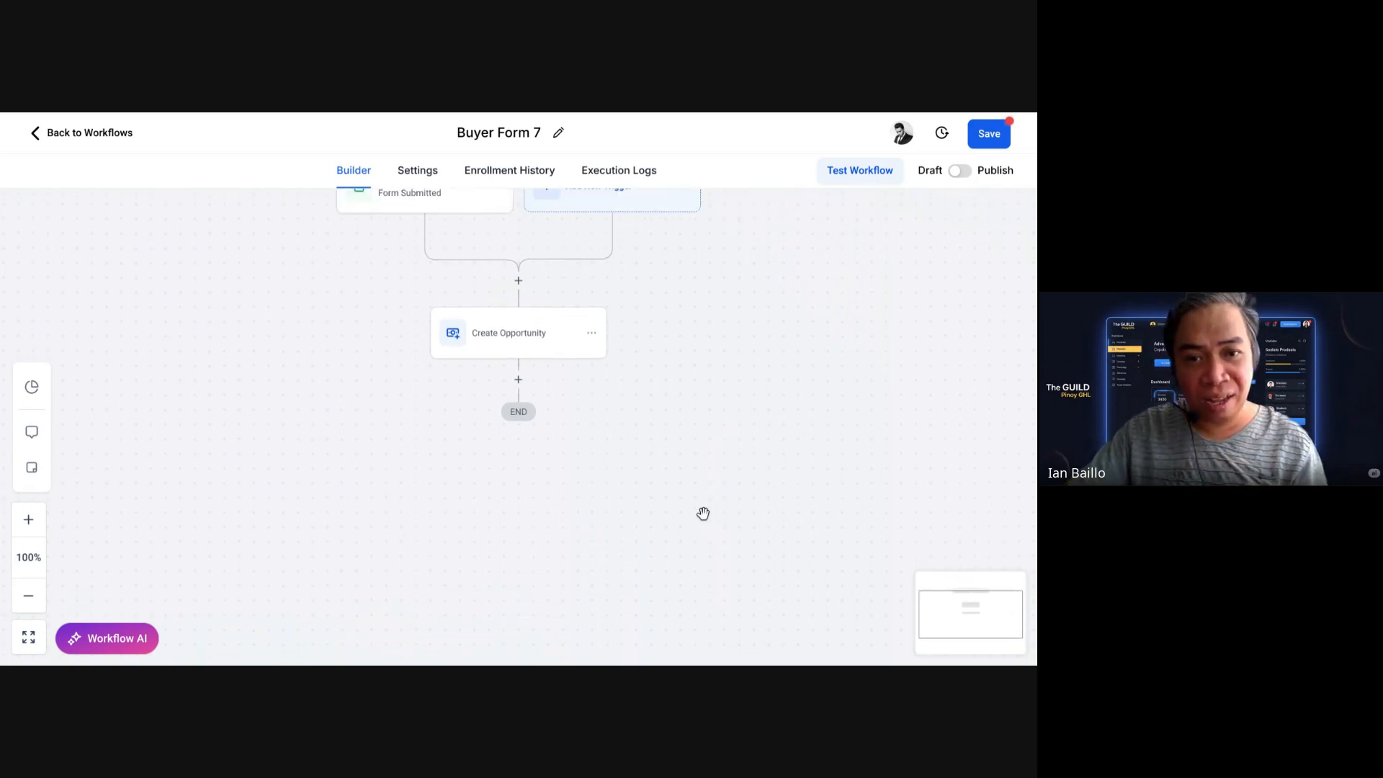
scroll(703, 513, "up", 1)
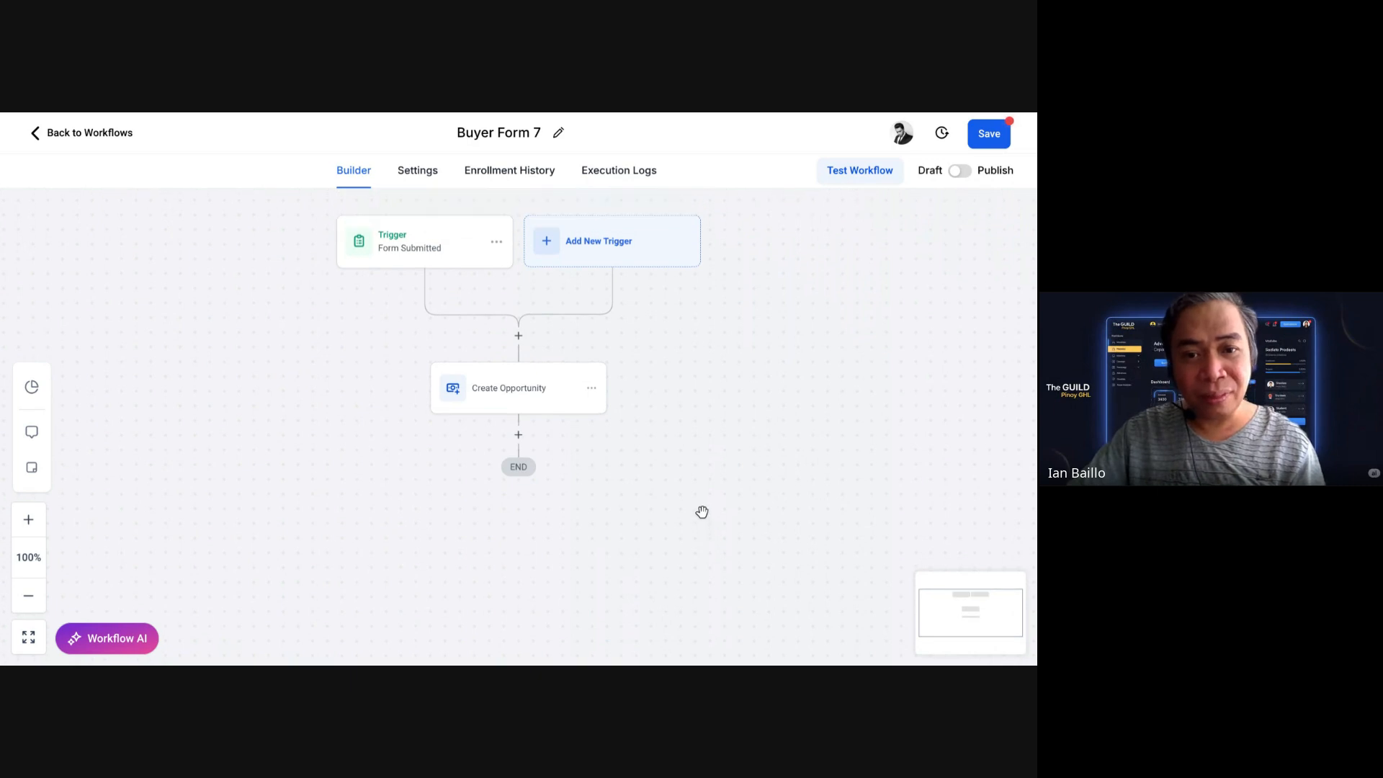
left_click(471, 258)
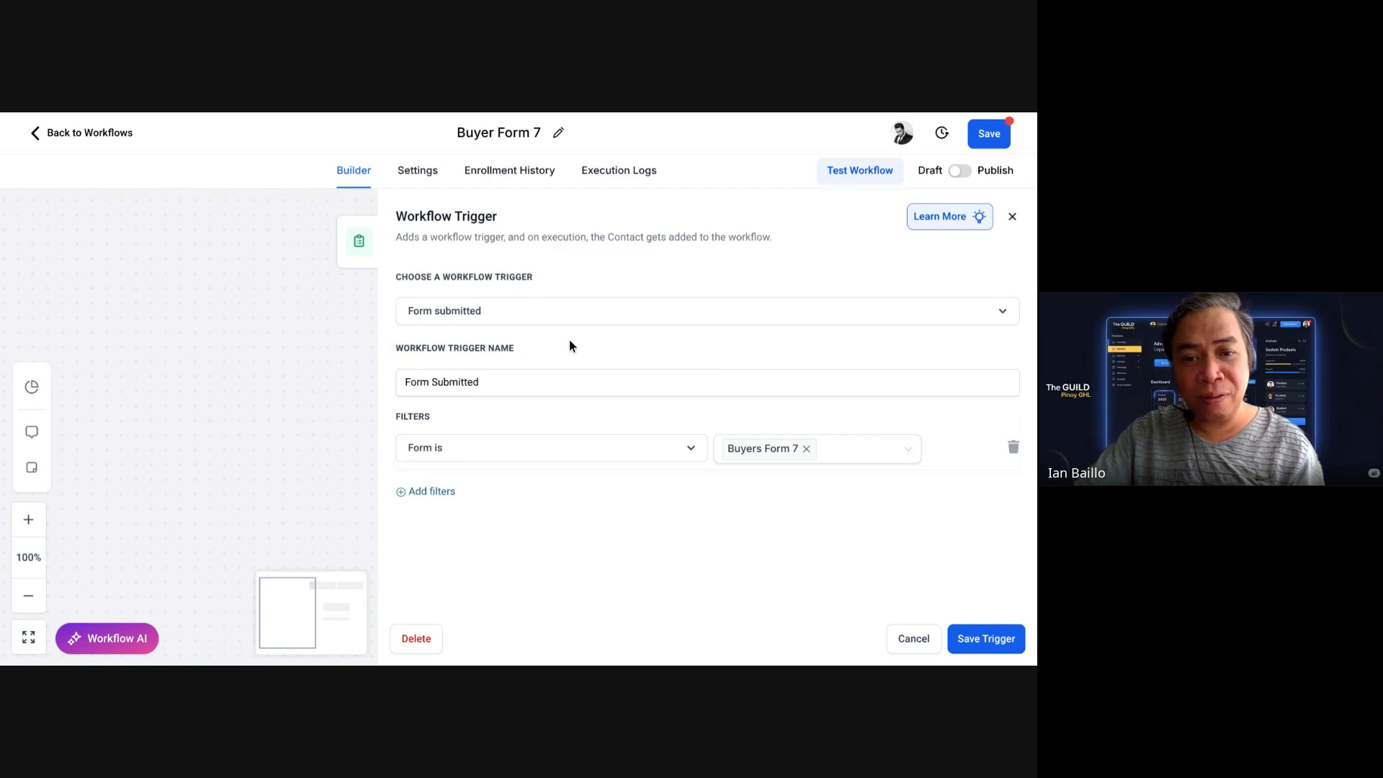
left_click(512, 380)
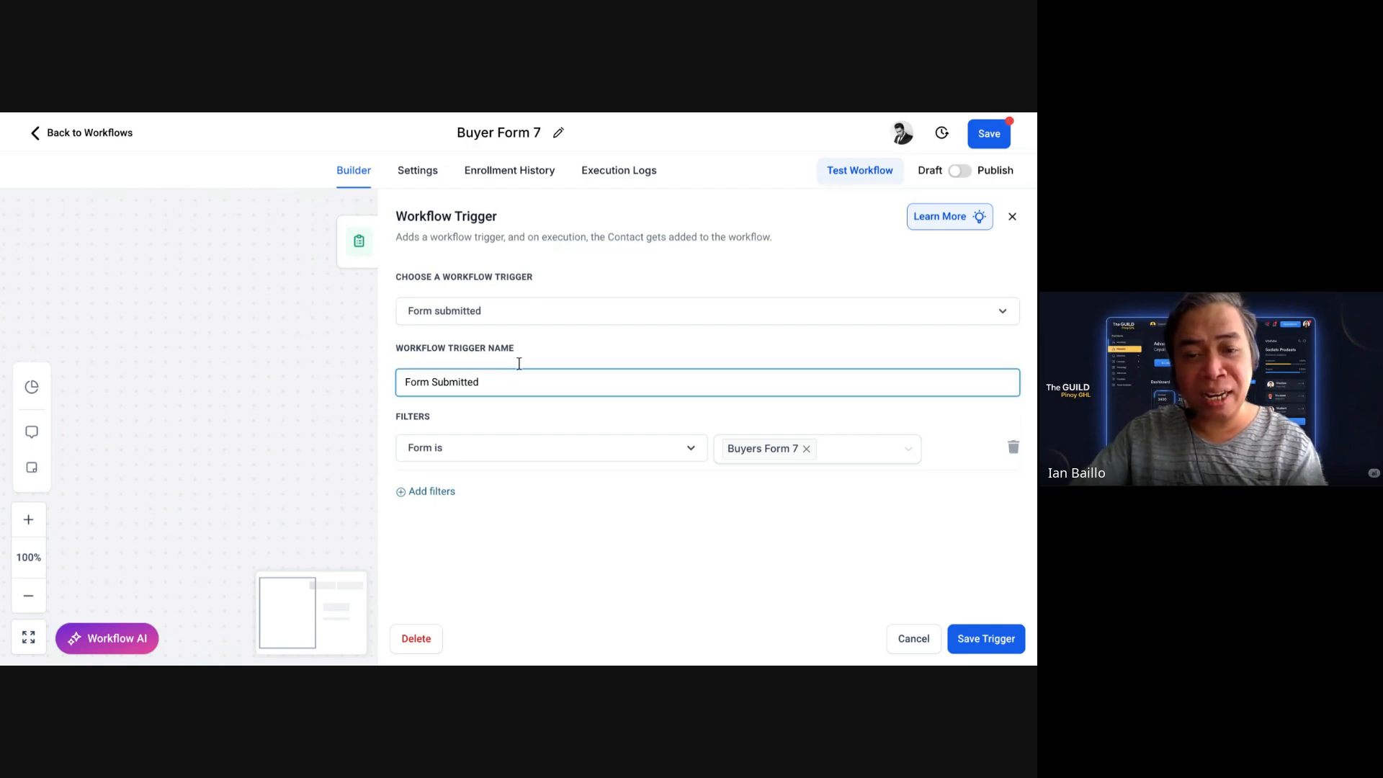
type("Buyers")
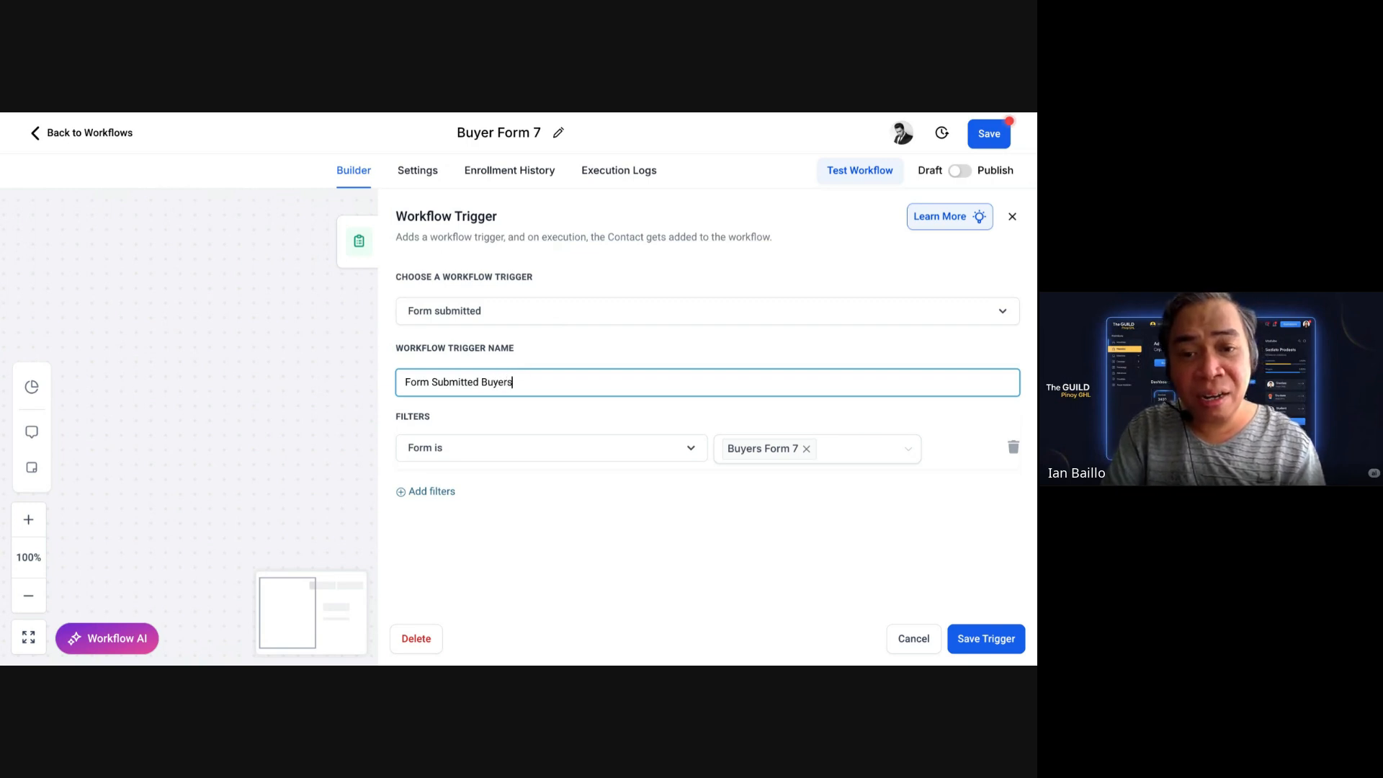
key("BackSpace")
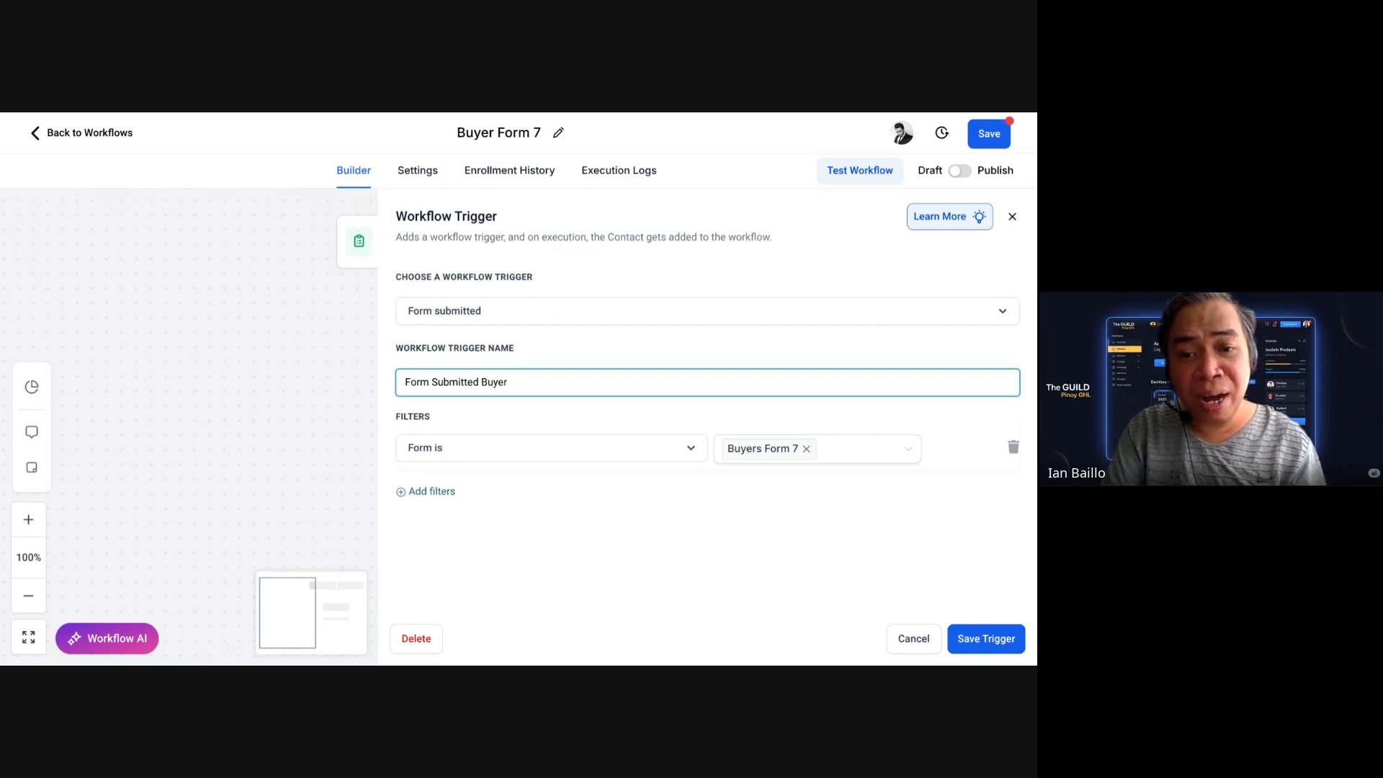
type("Form")
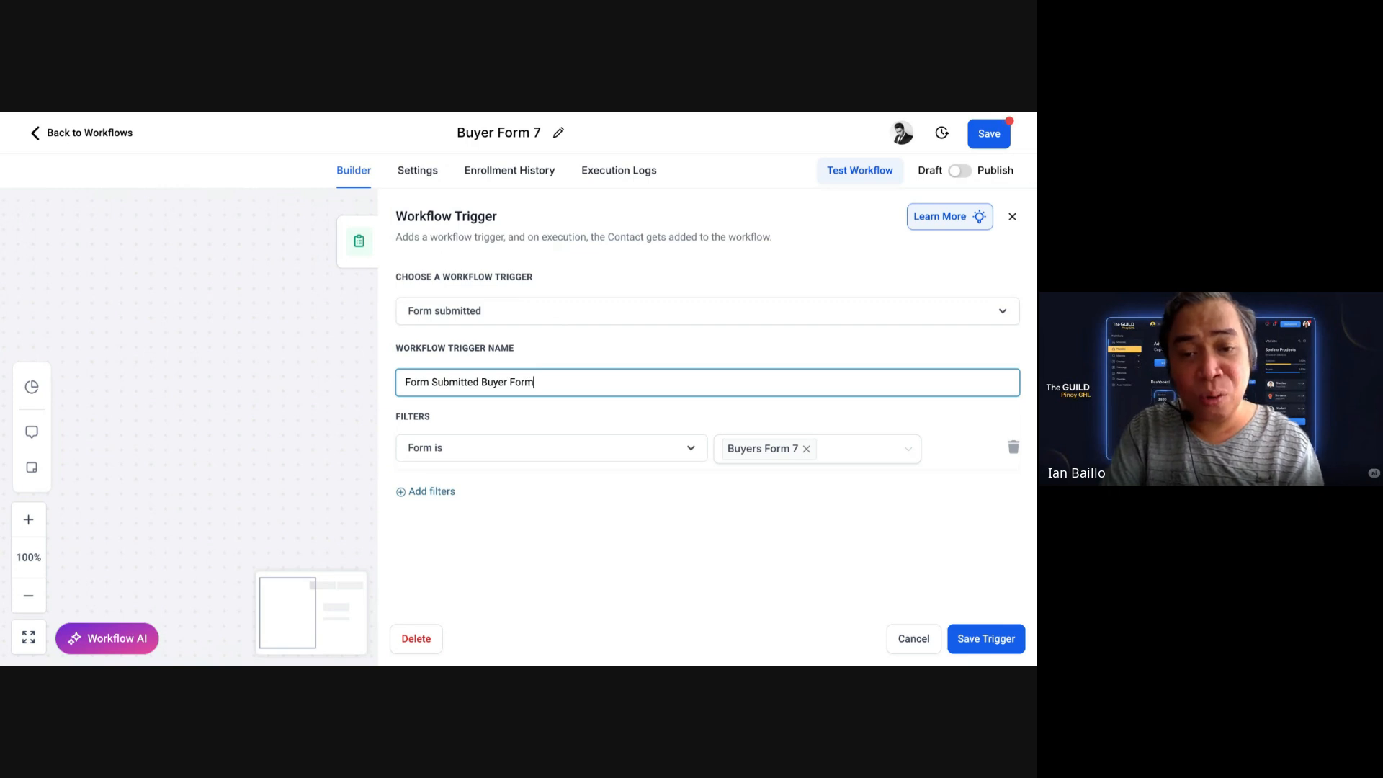
type("&")
key("Left")
key("BackSpace")
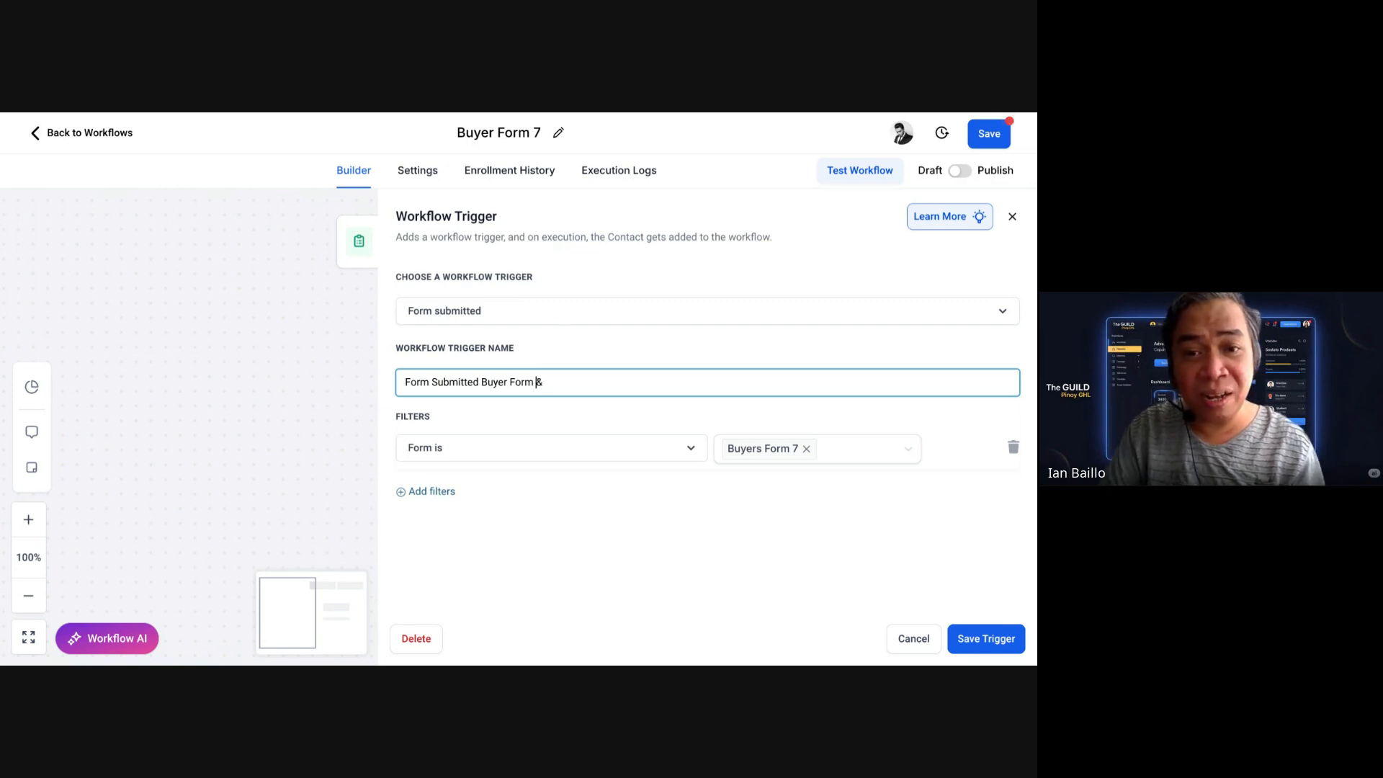
type("s")
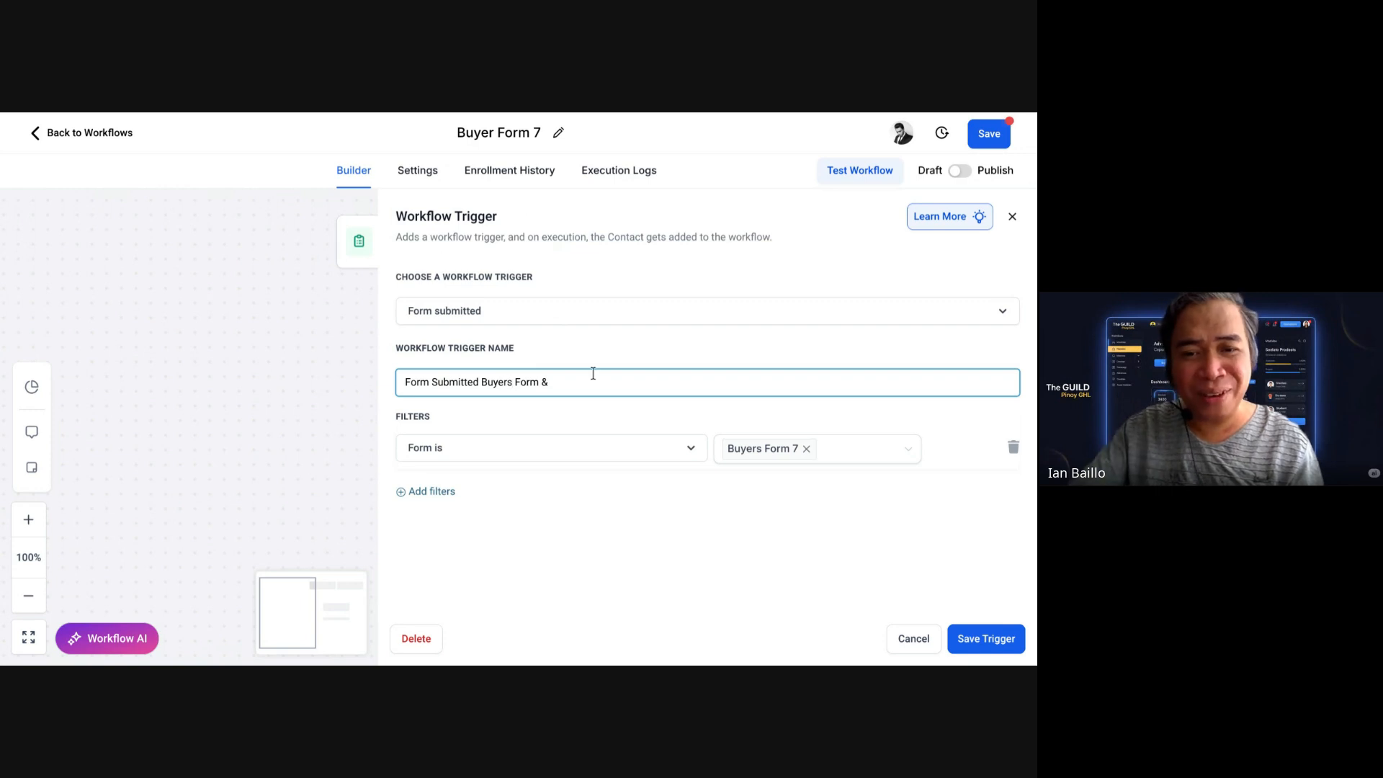
key("End")
key("BackSpace")
type("7")
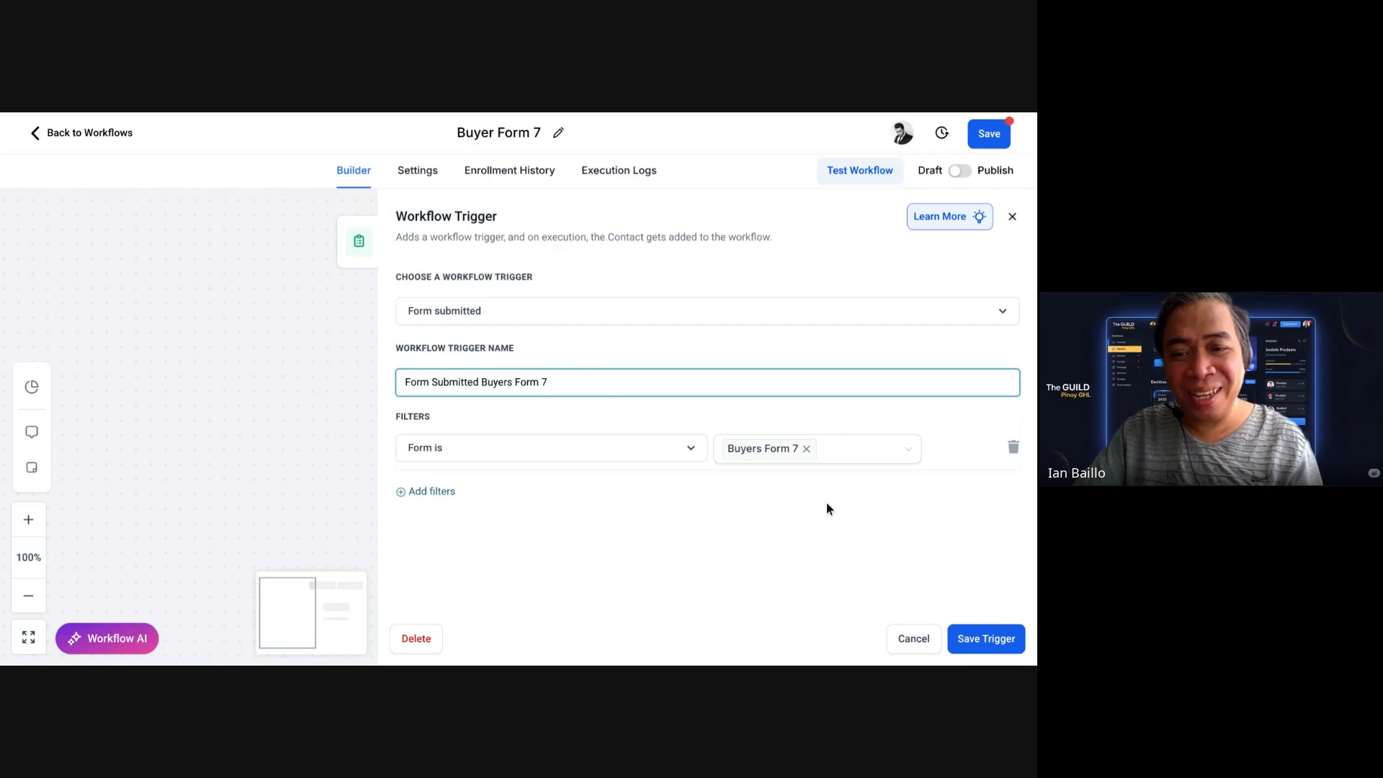
left_click(970, 632)
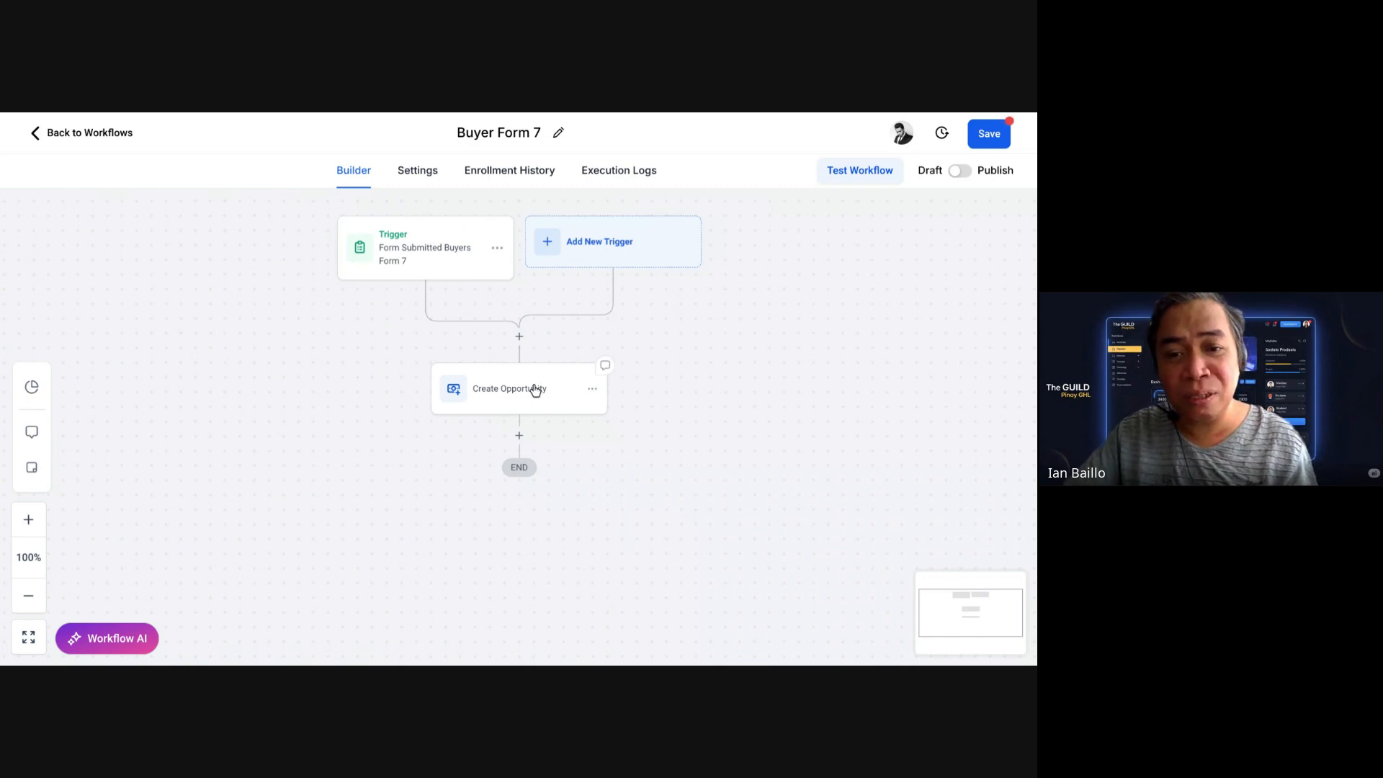
Step: Append 'Buyers Pipeline' to the Create Opportunity step's action name and save it
left_click(535, 389)
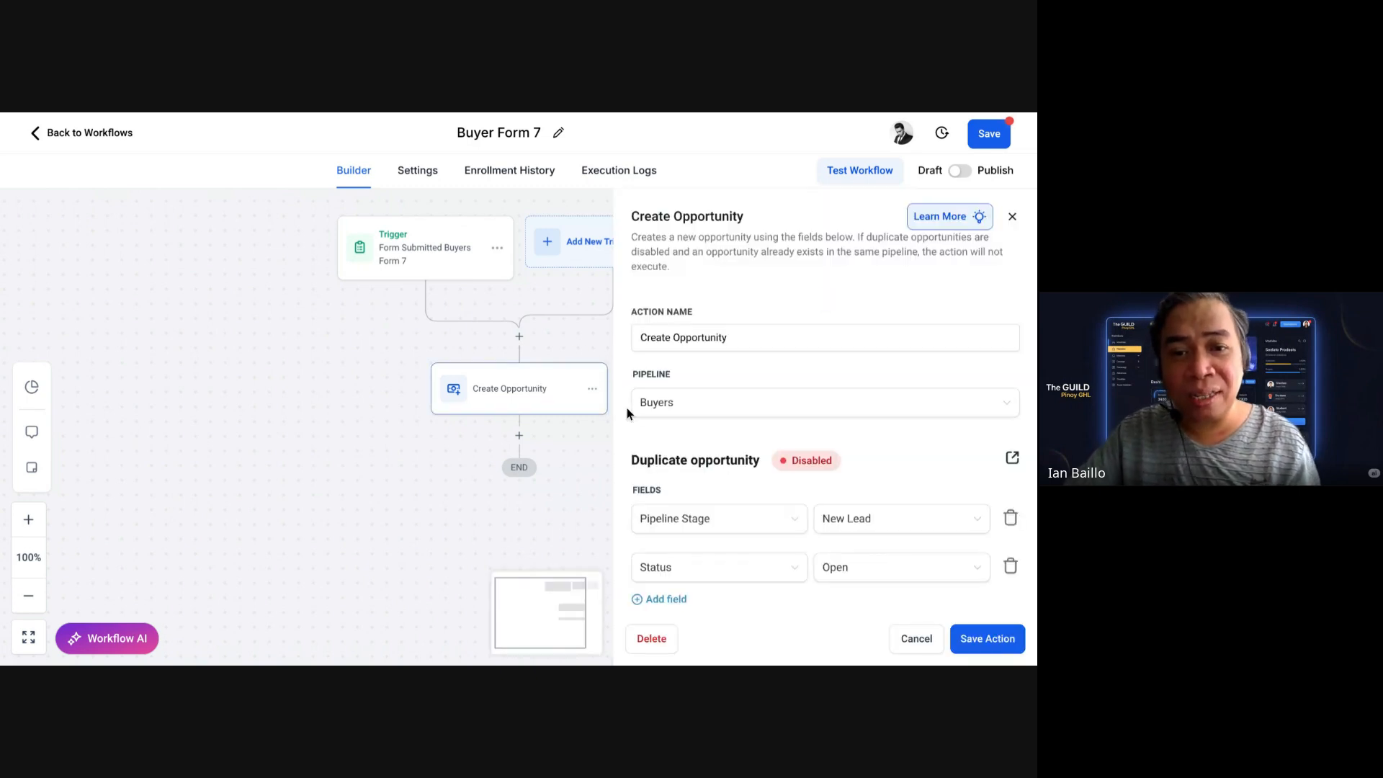
left_click(754, 344)
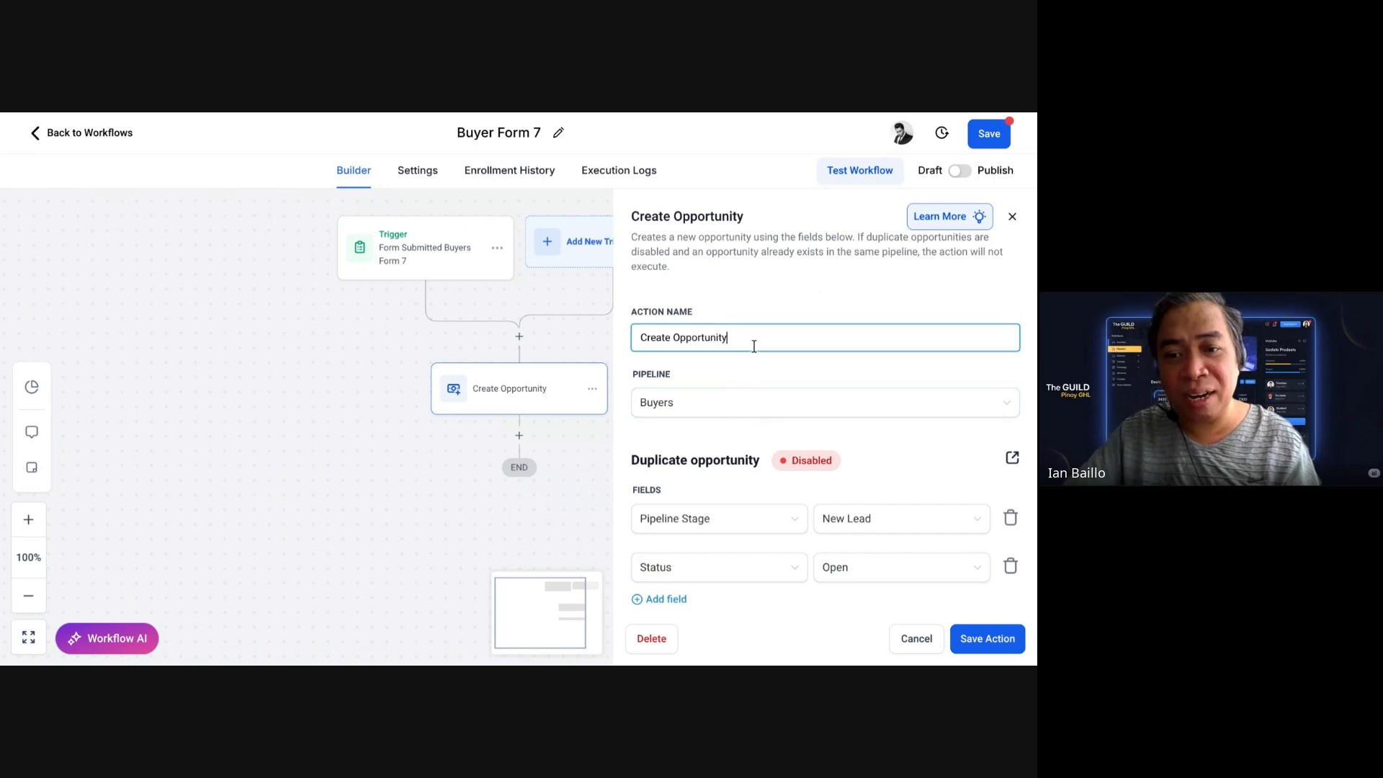
type("Buyers")
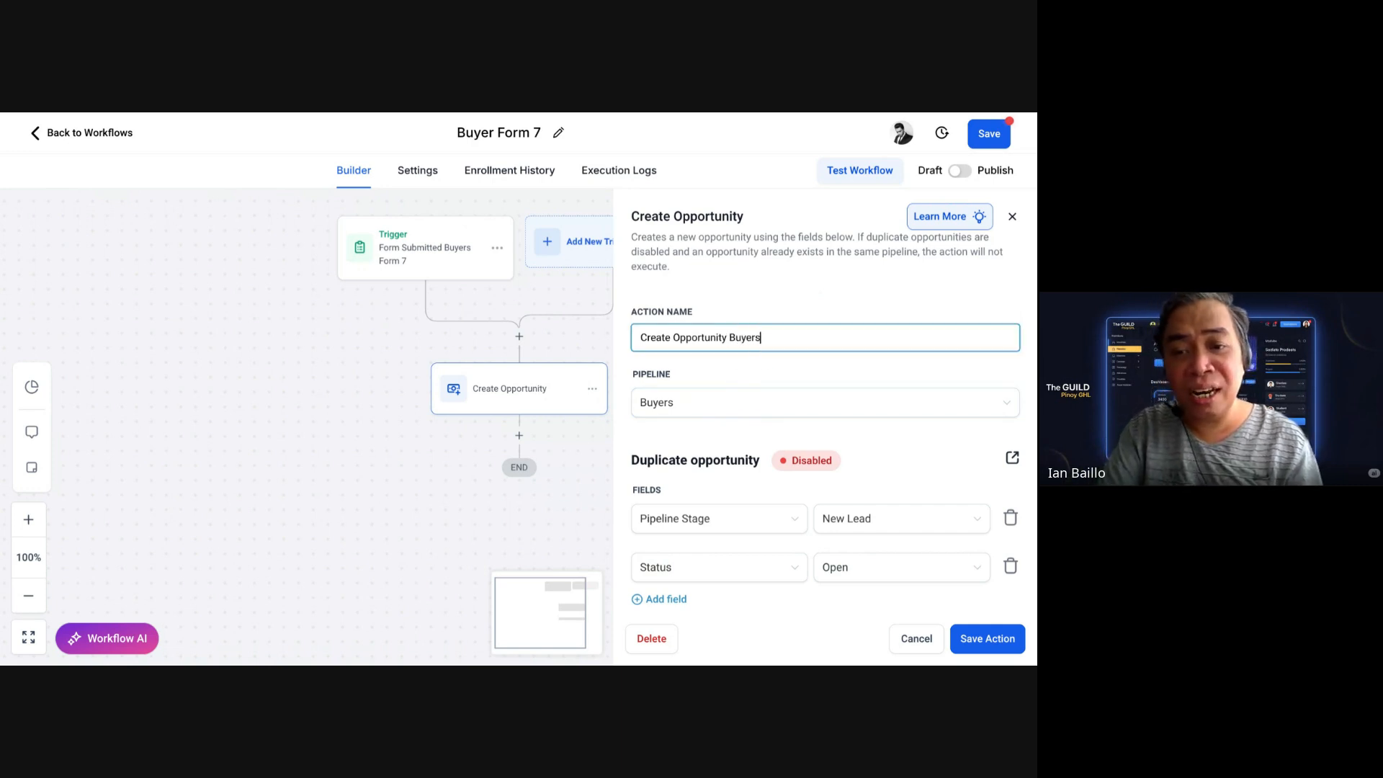
type(" Pipel")
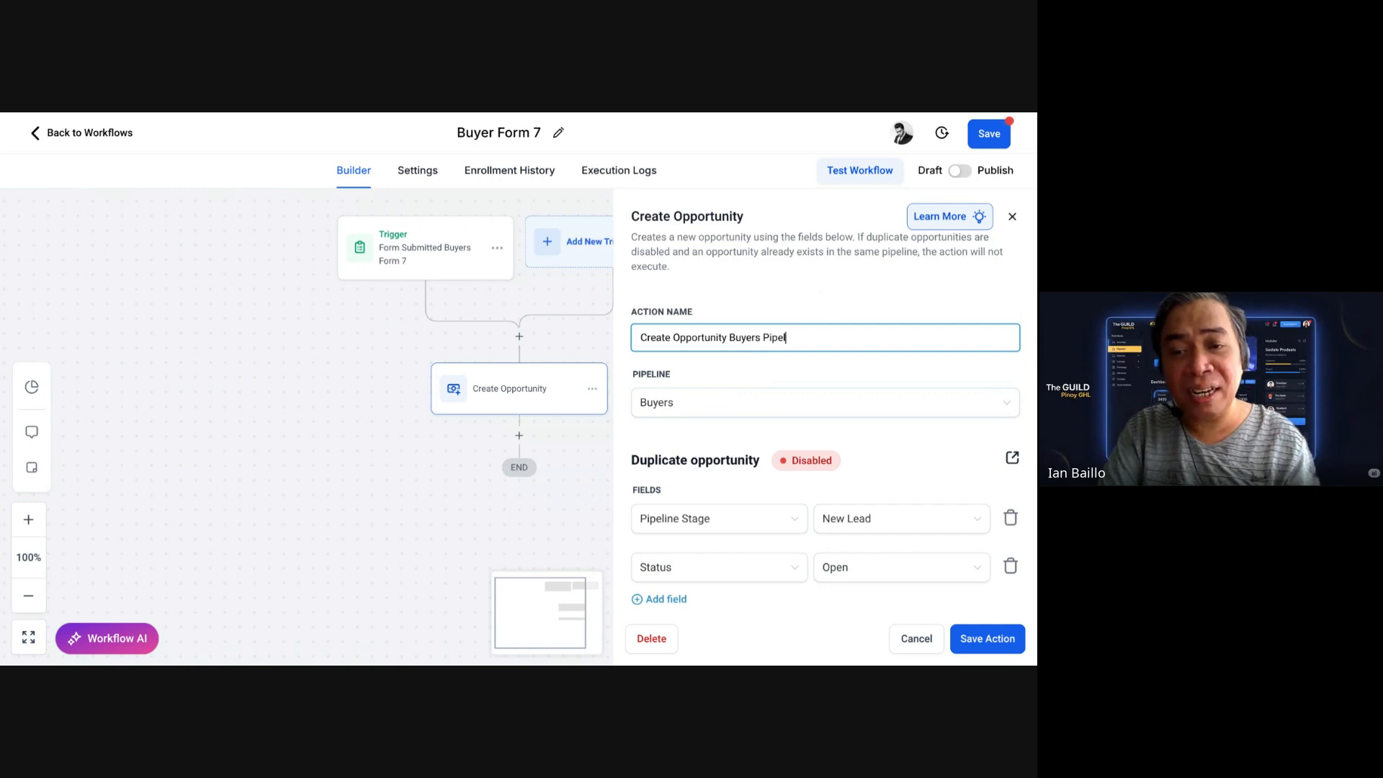
type("ine")
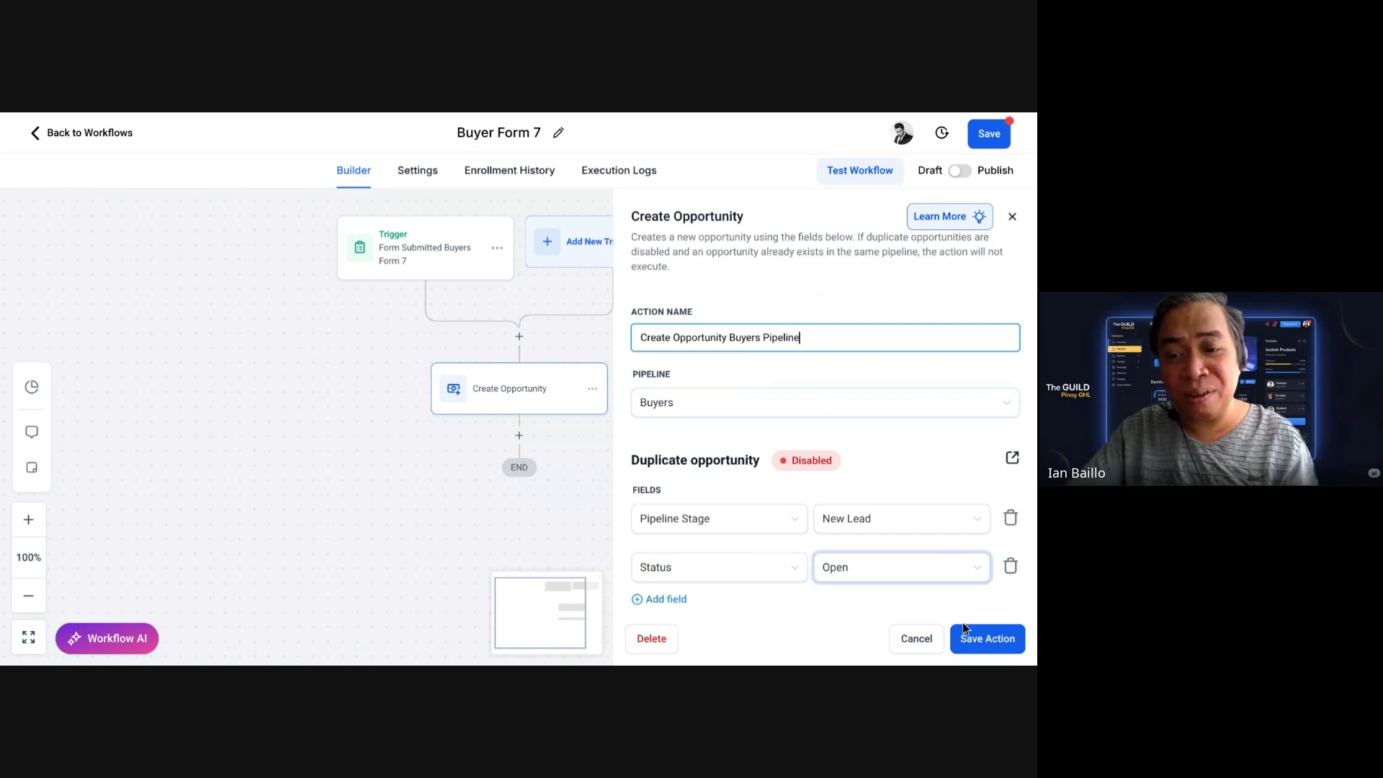
left_click(971, 634)
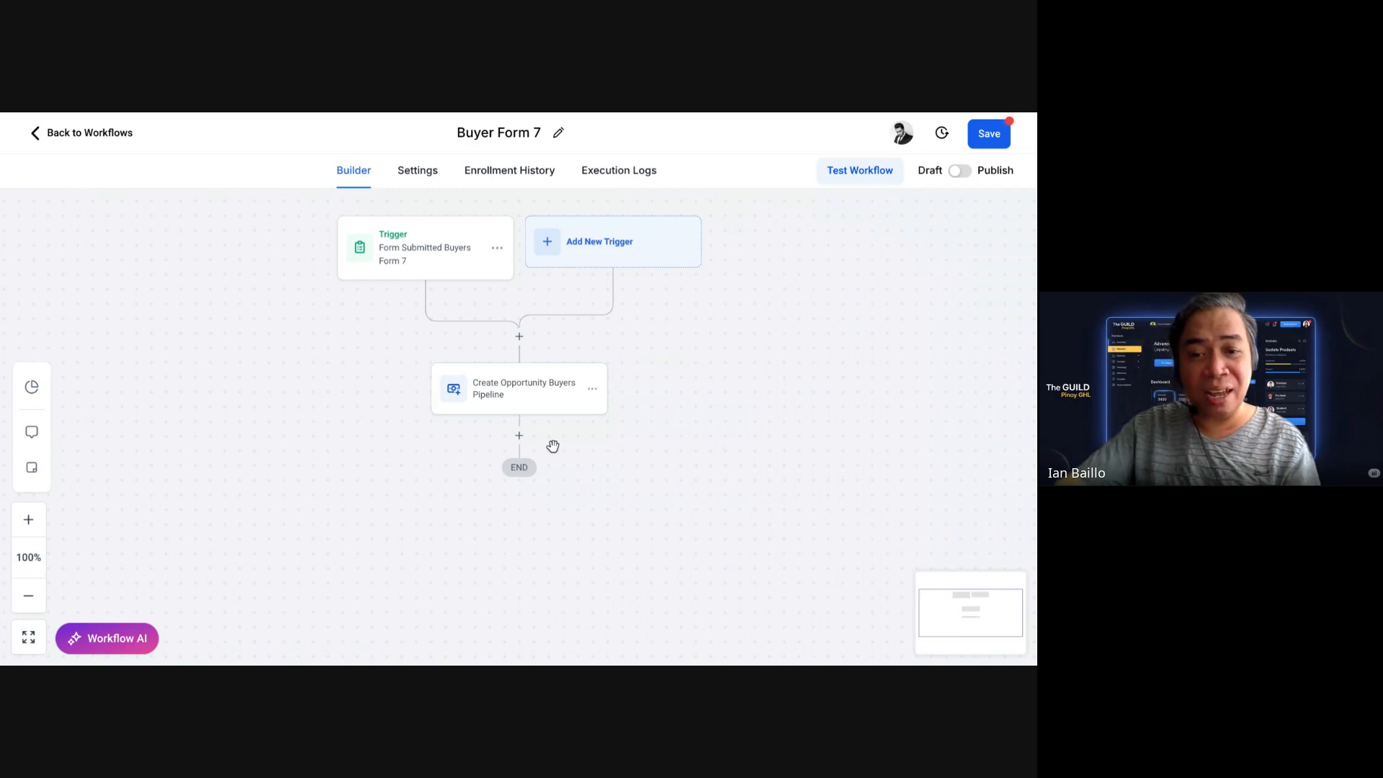
Step: Add an Add Contact Tag step applying the newly created tag 'buyers 7' and save it
left_click(519, 436)
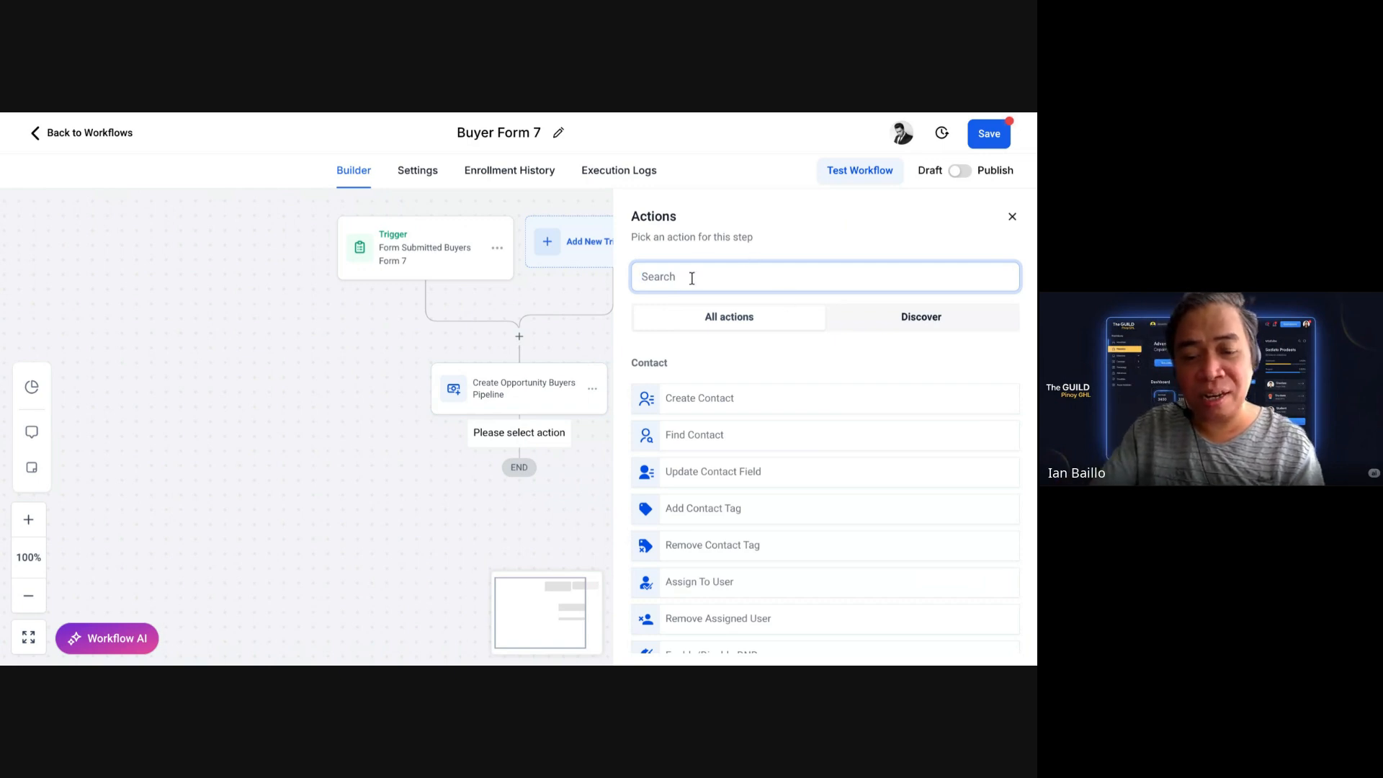
type("tag")
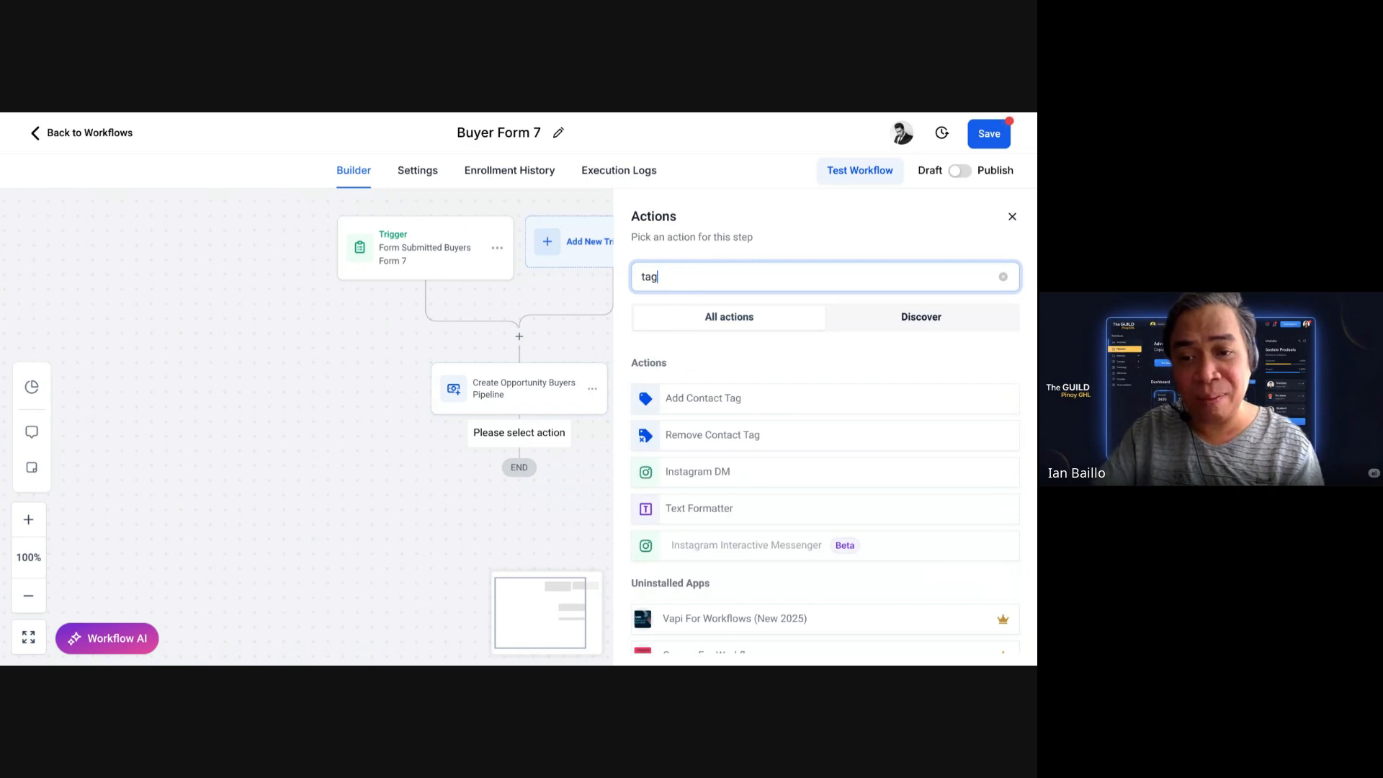
left_click(691, 403)
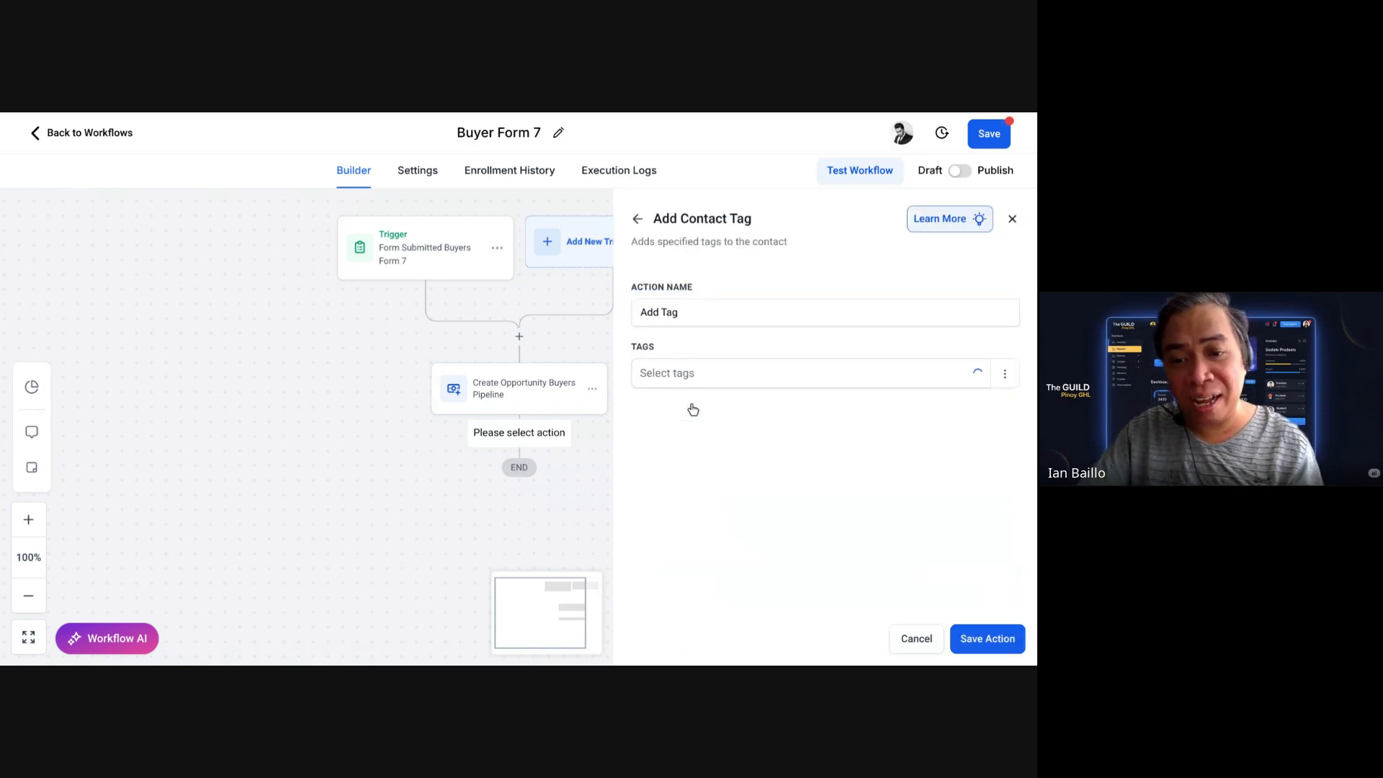
left_click(760, 384)
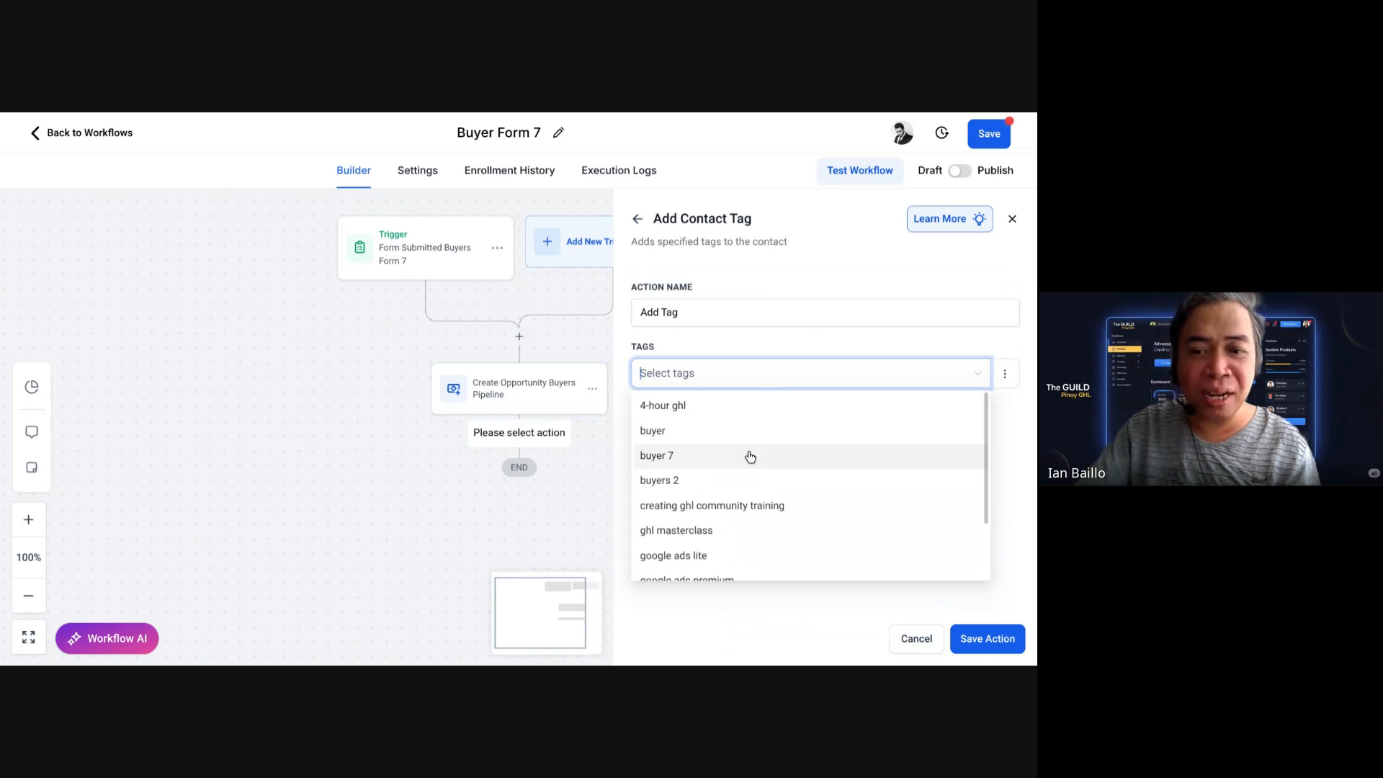
left_click(750, 457)
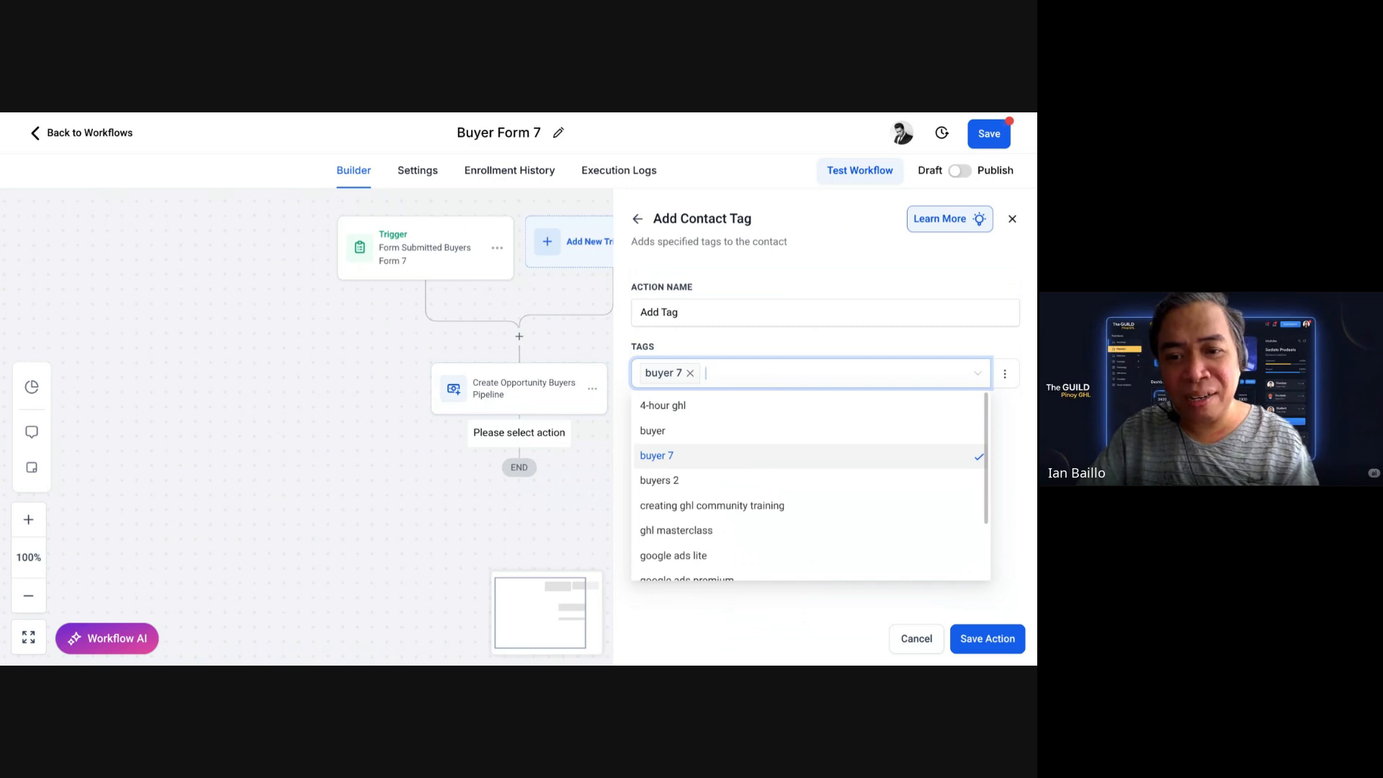
left_click(689, 373)
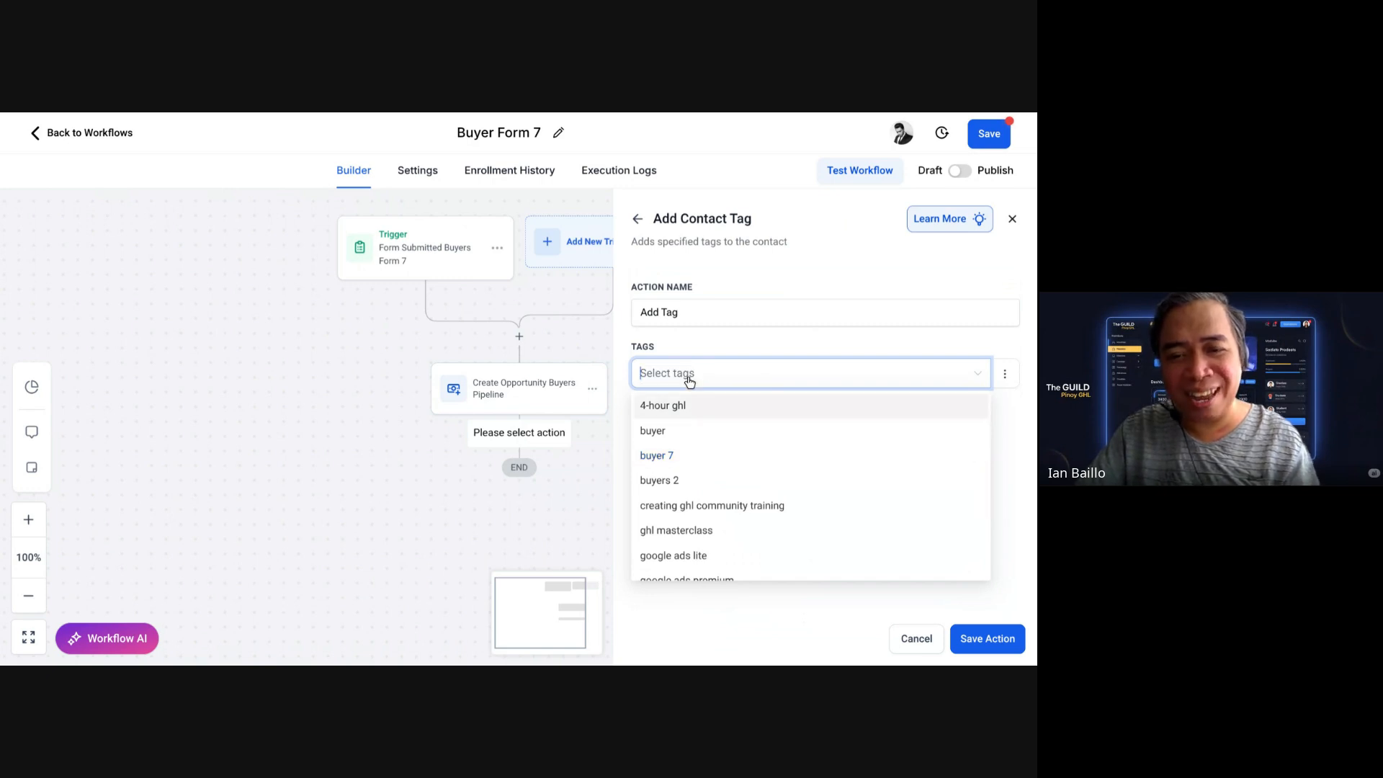
left_click(1024, 464)
left_click(743, 387)
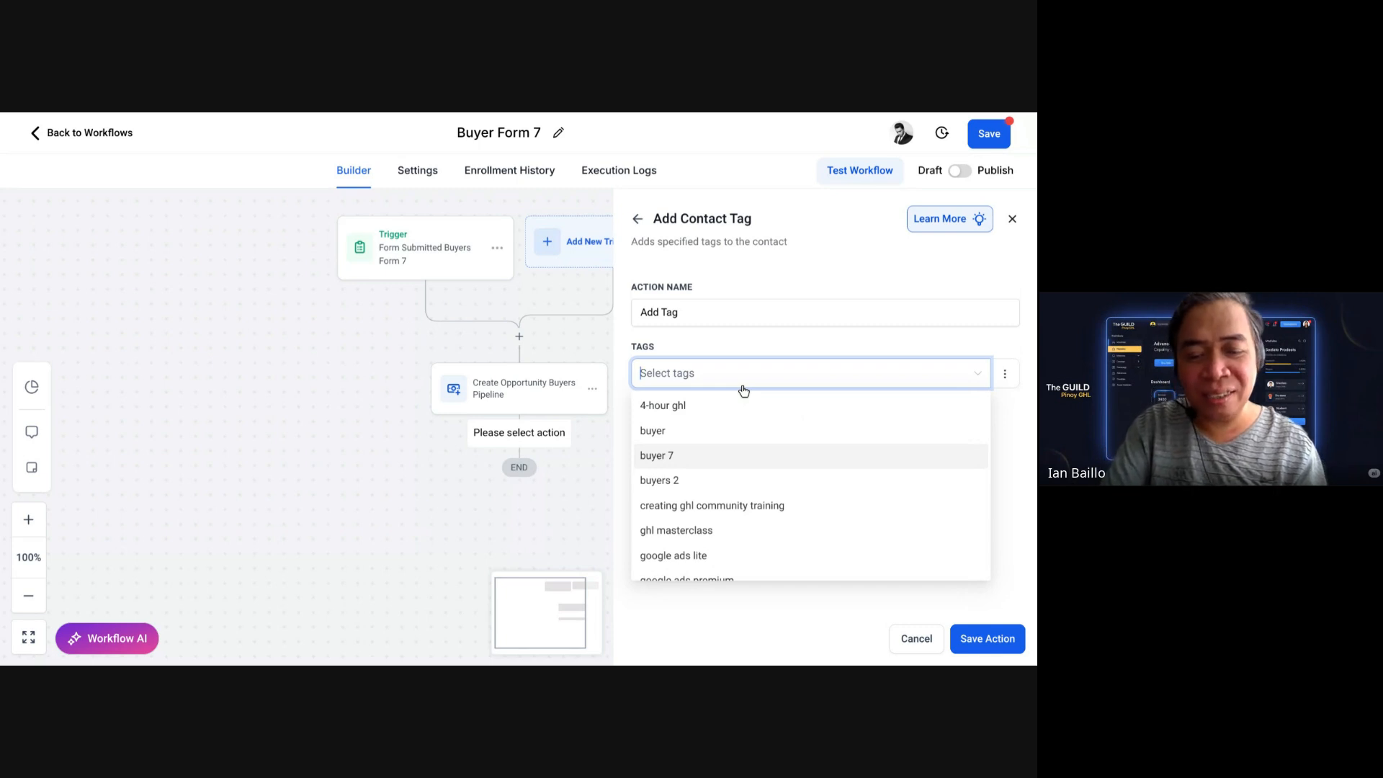
type("buy")
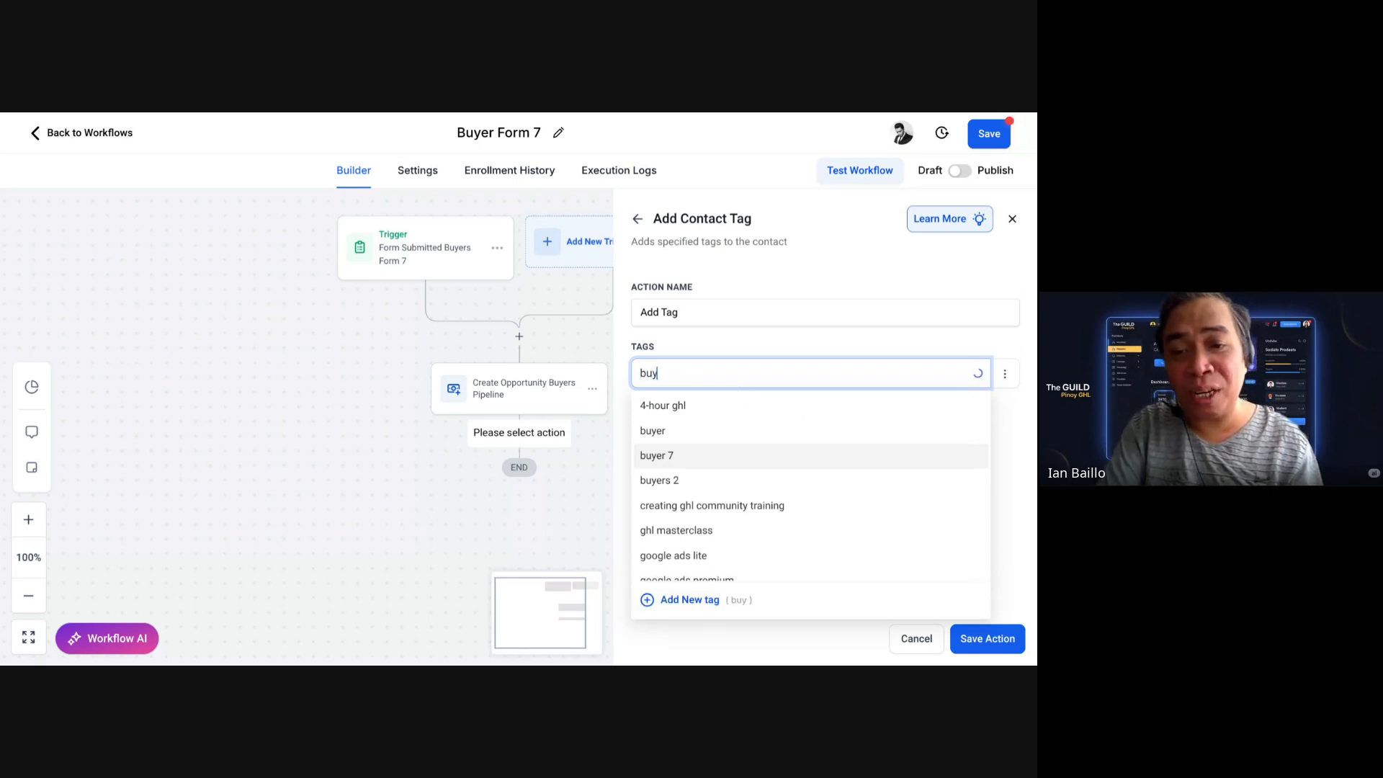
type("ers")
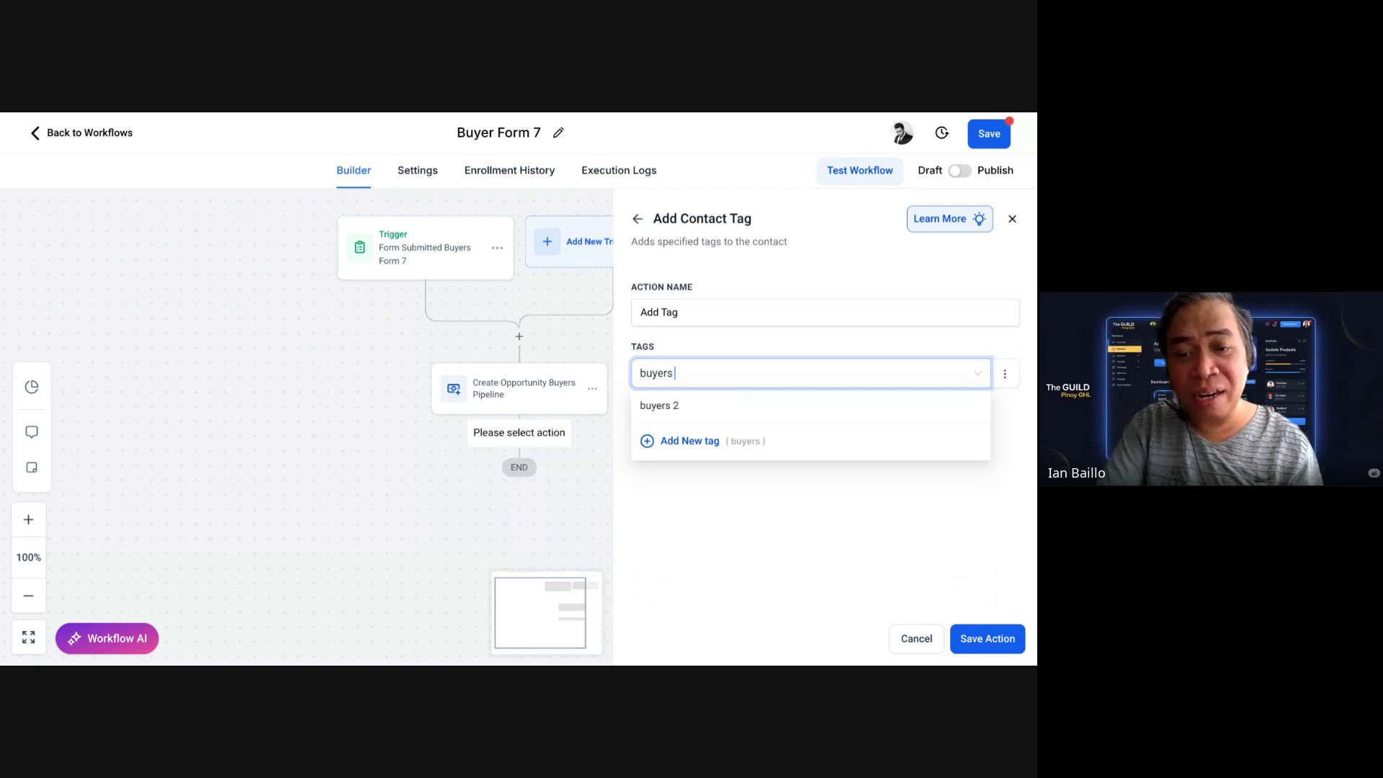
type(" 7")
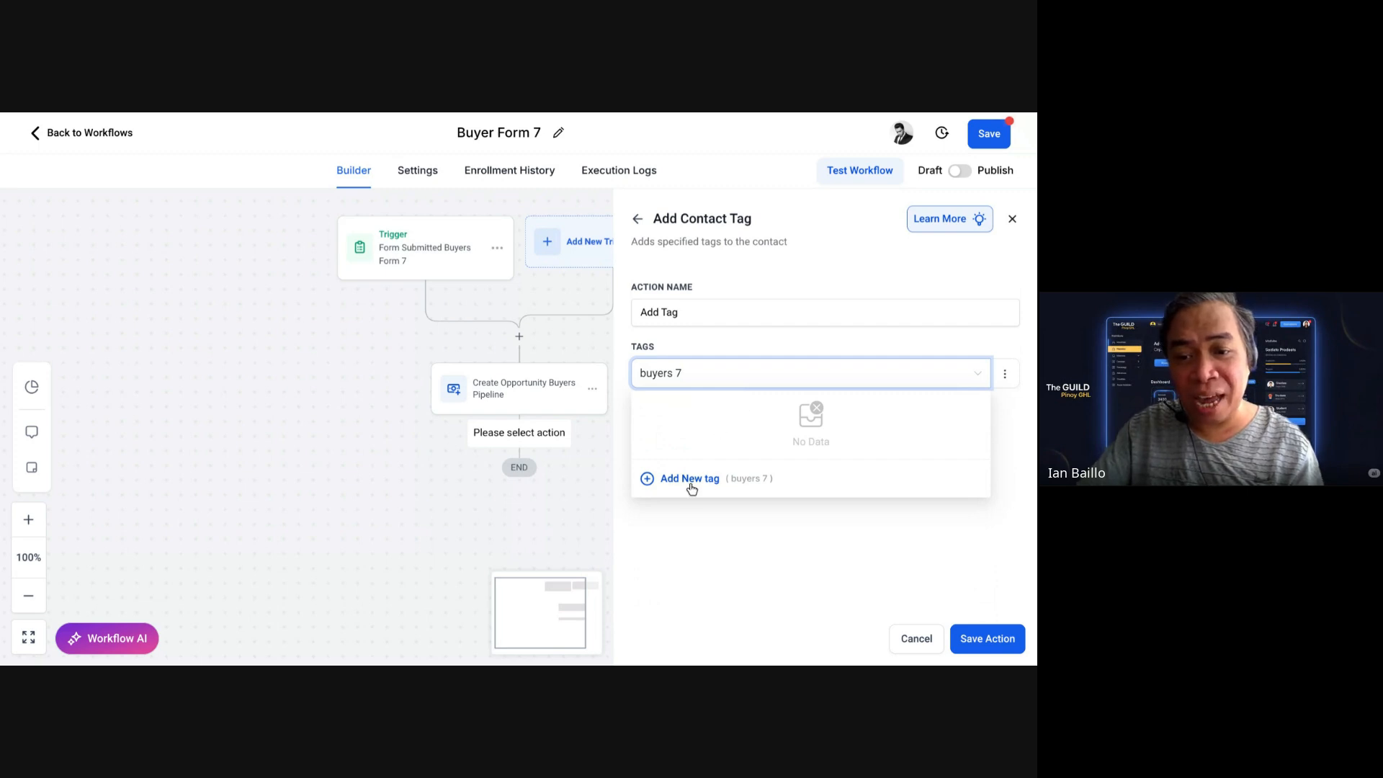
left_click(690, 481)
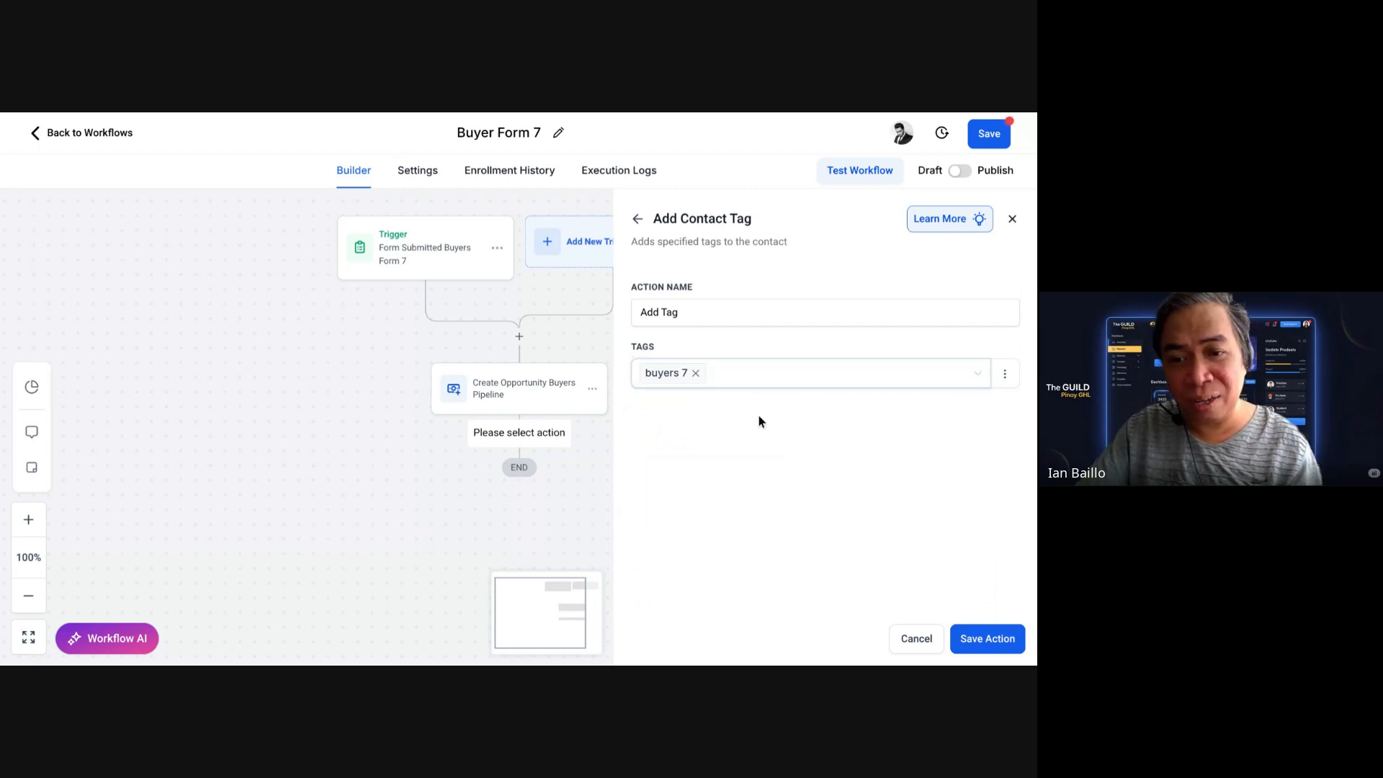
left_click(969, 639)
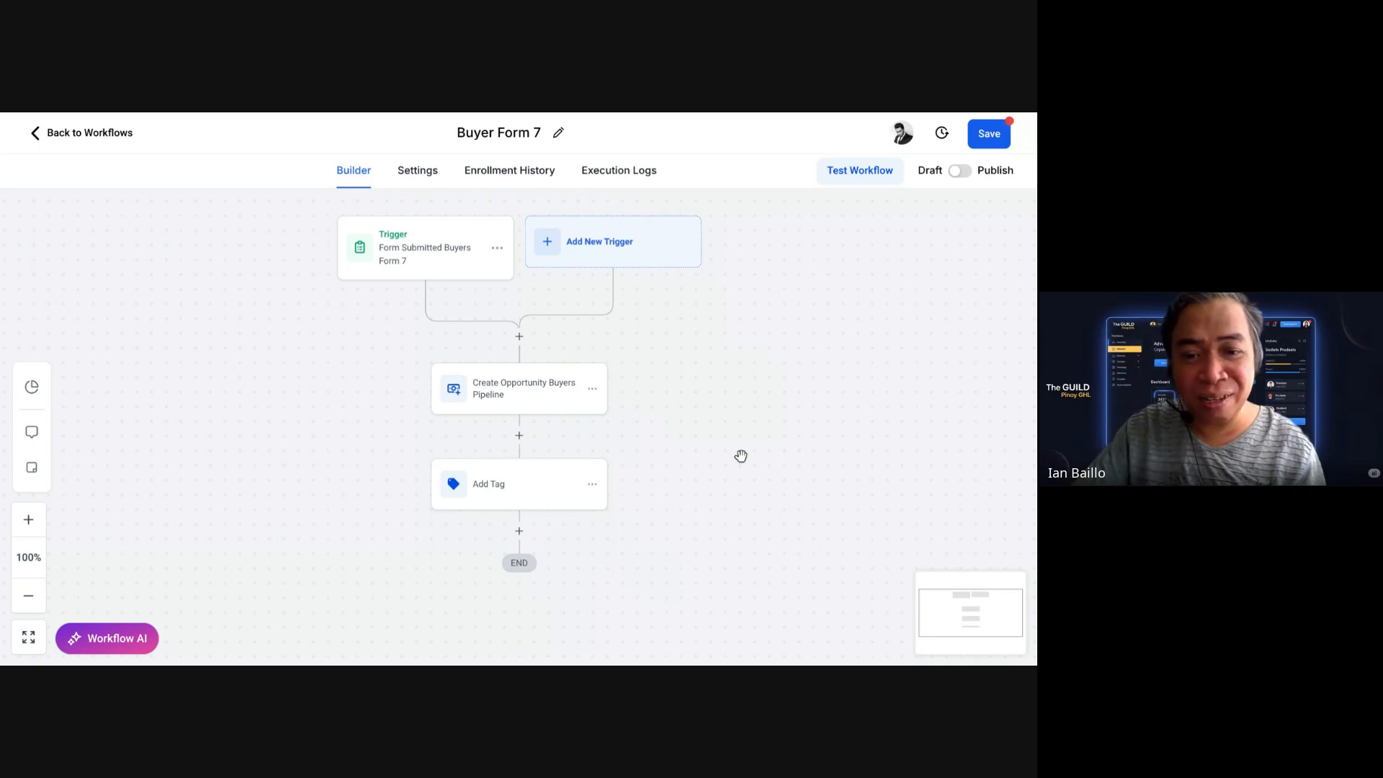
Step: Change the tag step's action name to Add Tag "Buyers 7" and save it
left_click(543, 474)
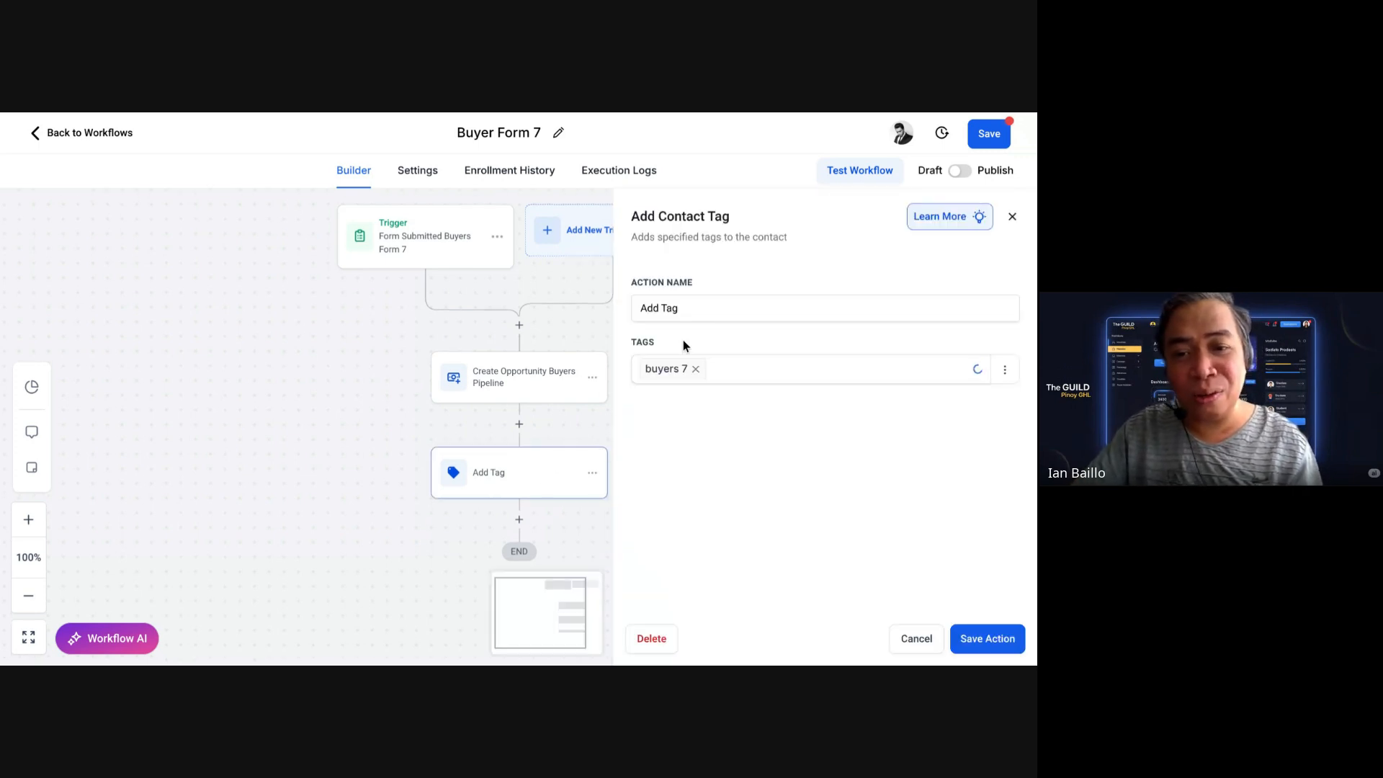
left_click(729, 304)
type("Bu")
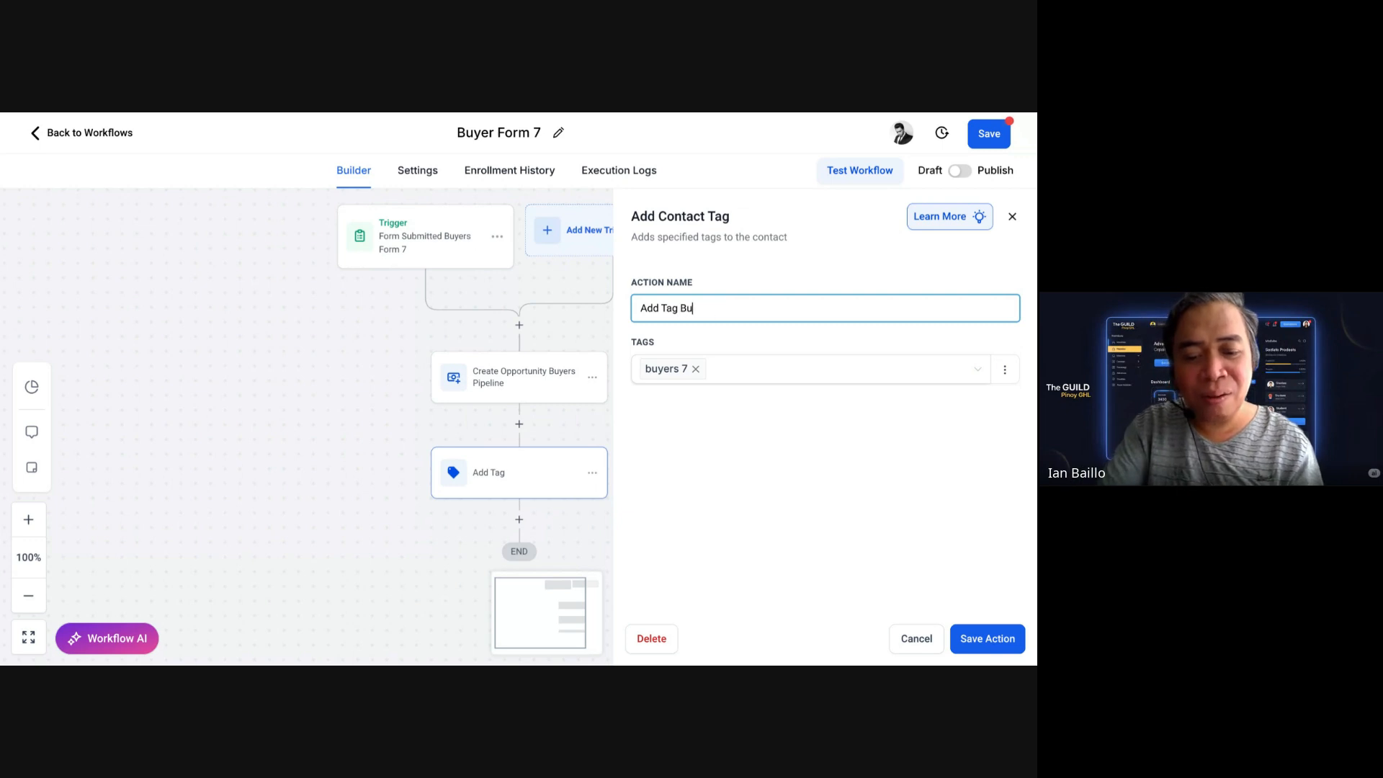
type("yers 7")
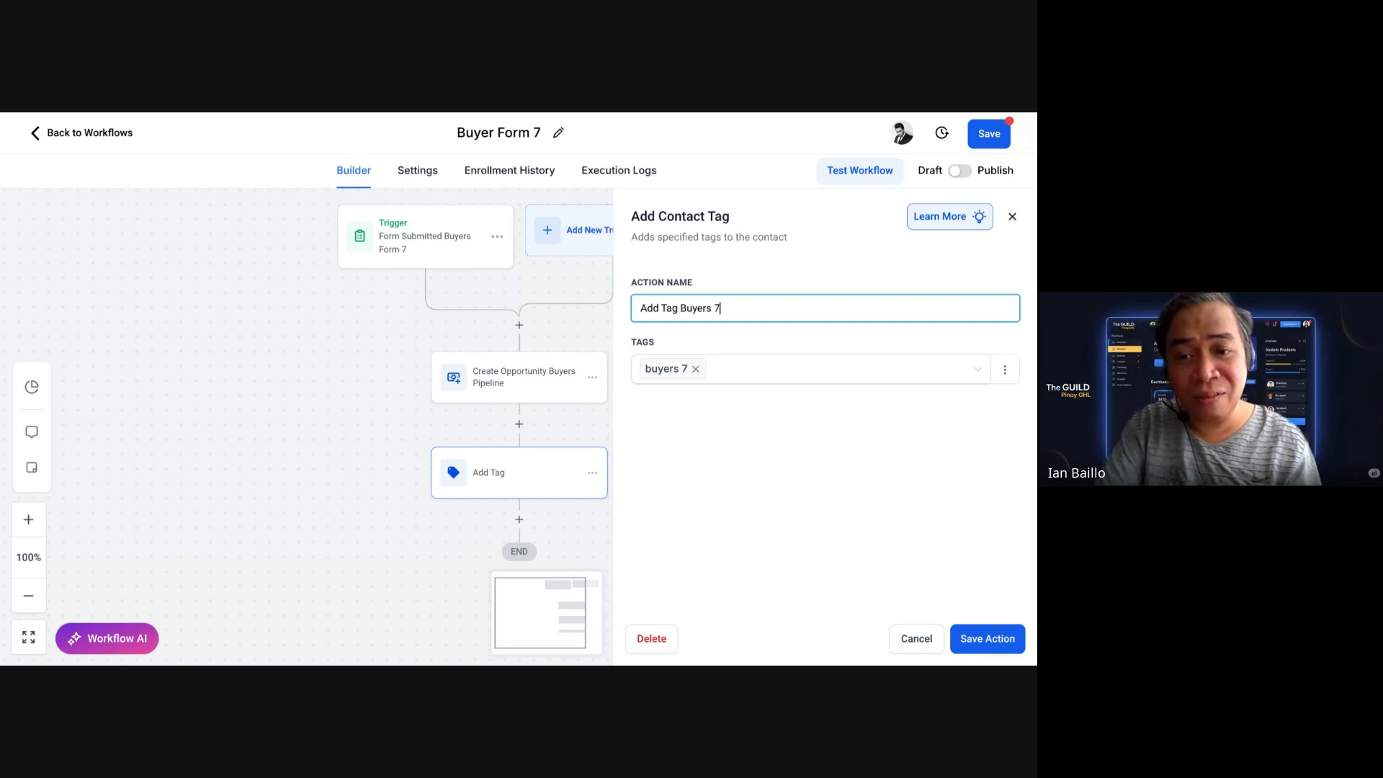
left_click(685, 314)
type("\"")
left_click(744, 309)
type("\"")
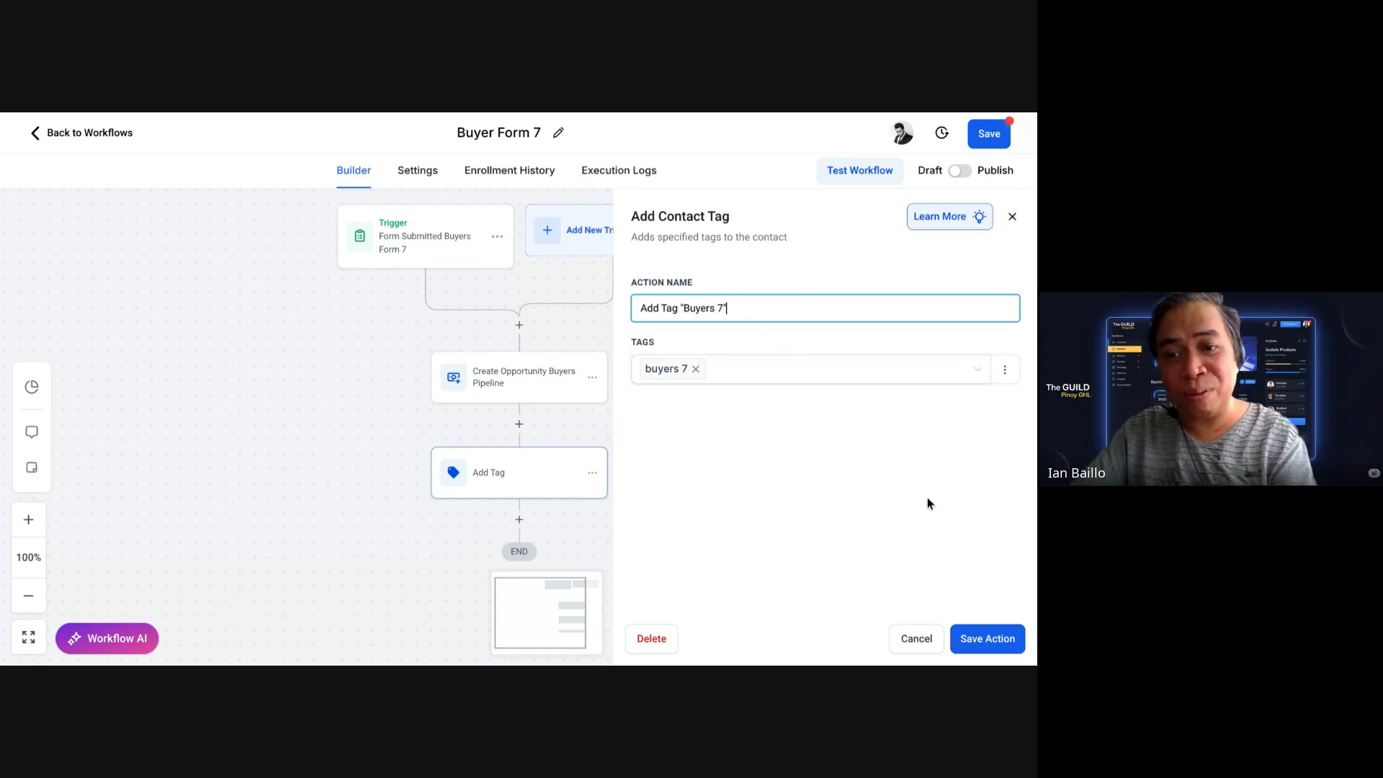
left_click(975, 637)
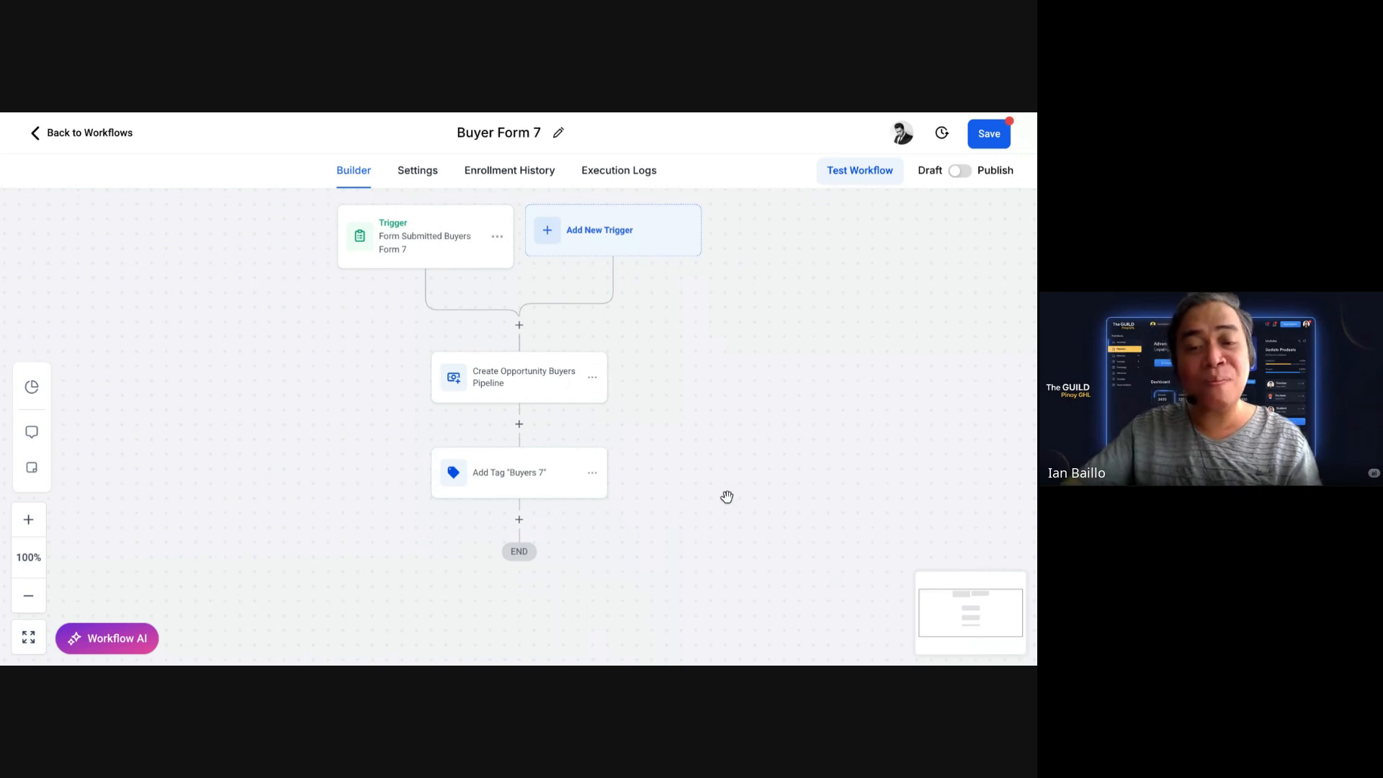
scroll(747, 374, "down", 3)
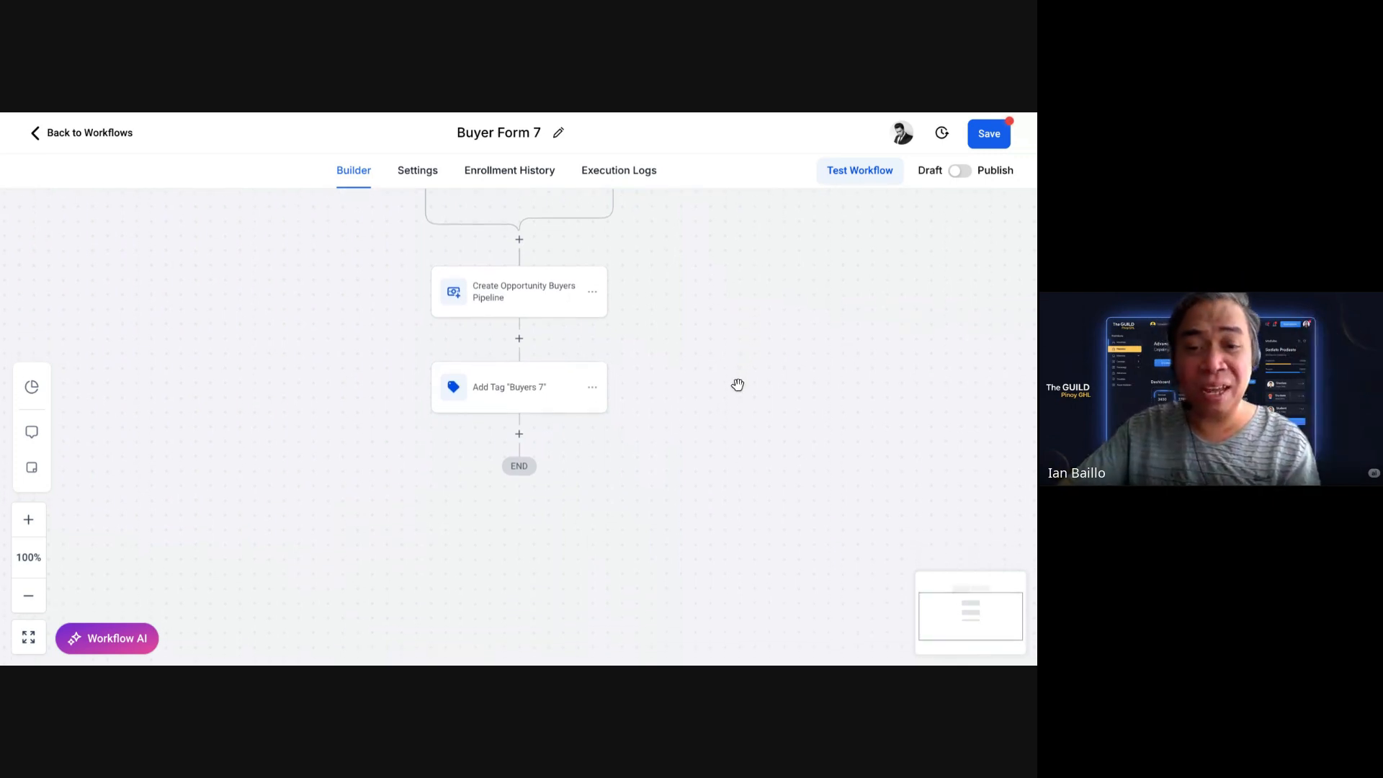
Step: Add a Send Email step after the Add Tag step
left_click(518, 429)
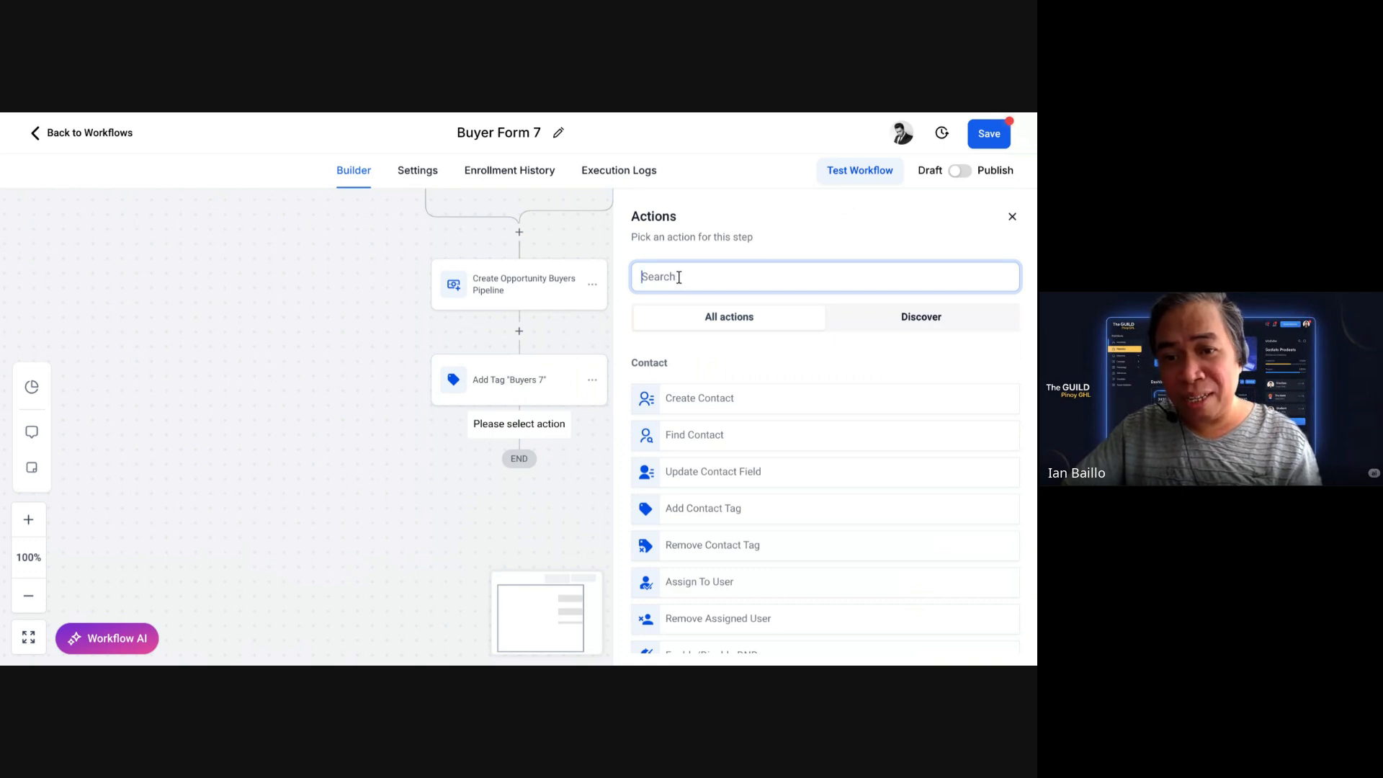
type("email")
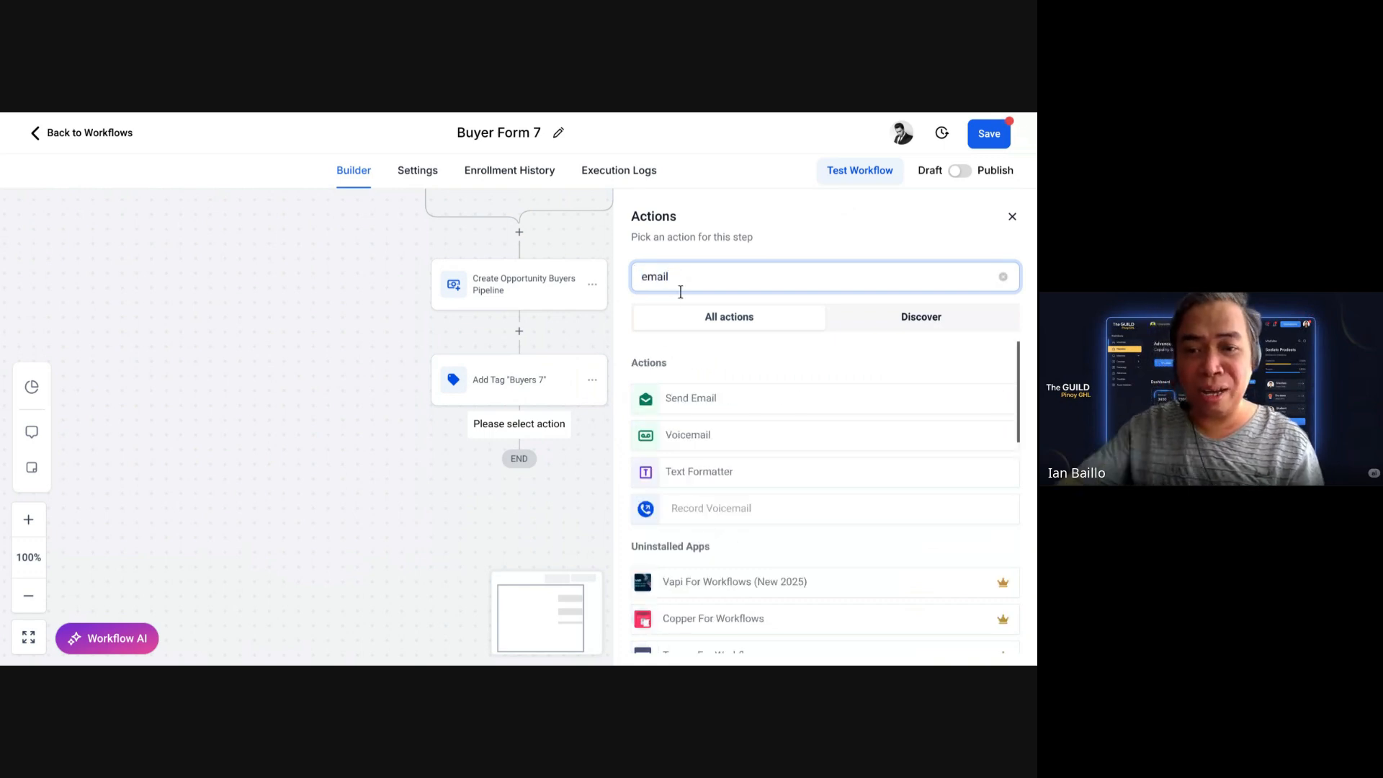
left_click(722, 401)
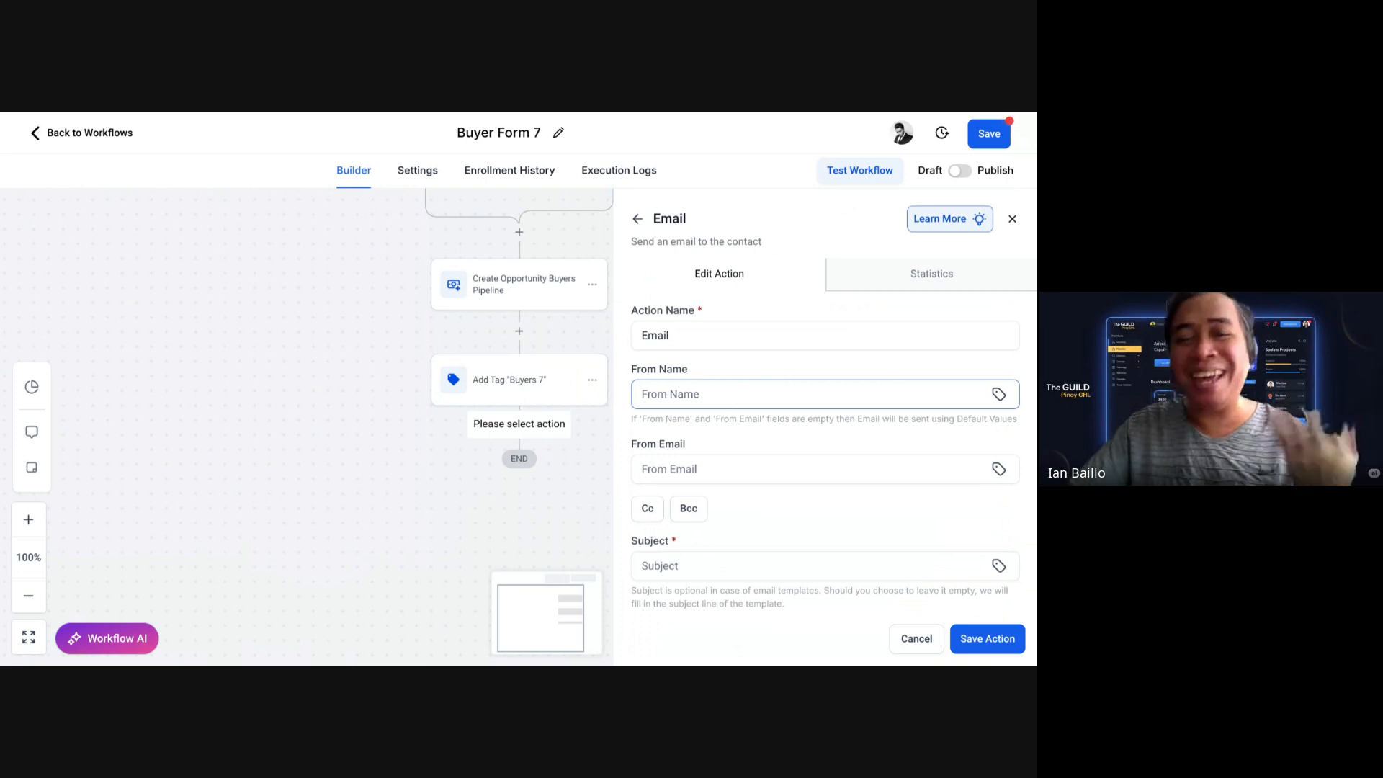
Step: Fill in the email's From Name with the sender's name of the SMDC team
scroll(722, 394, "down", 1)
left_click(710, 379)
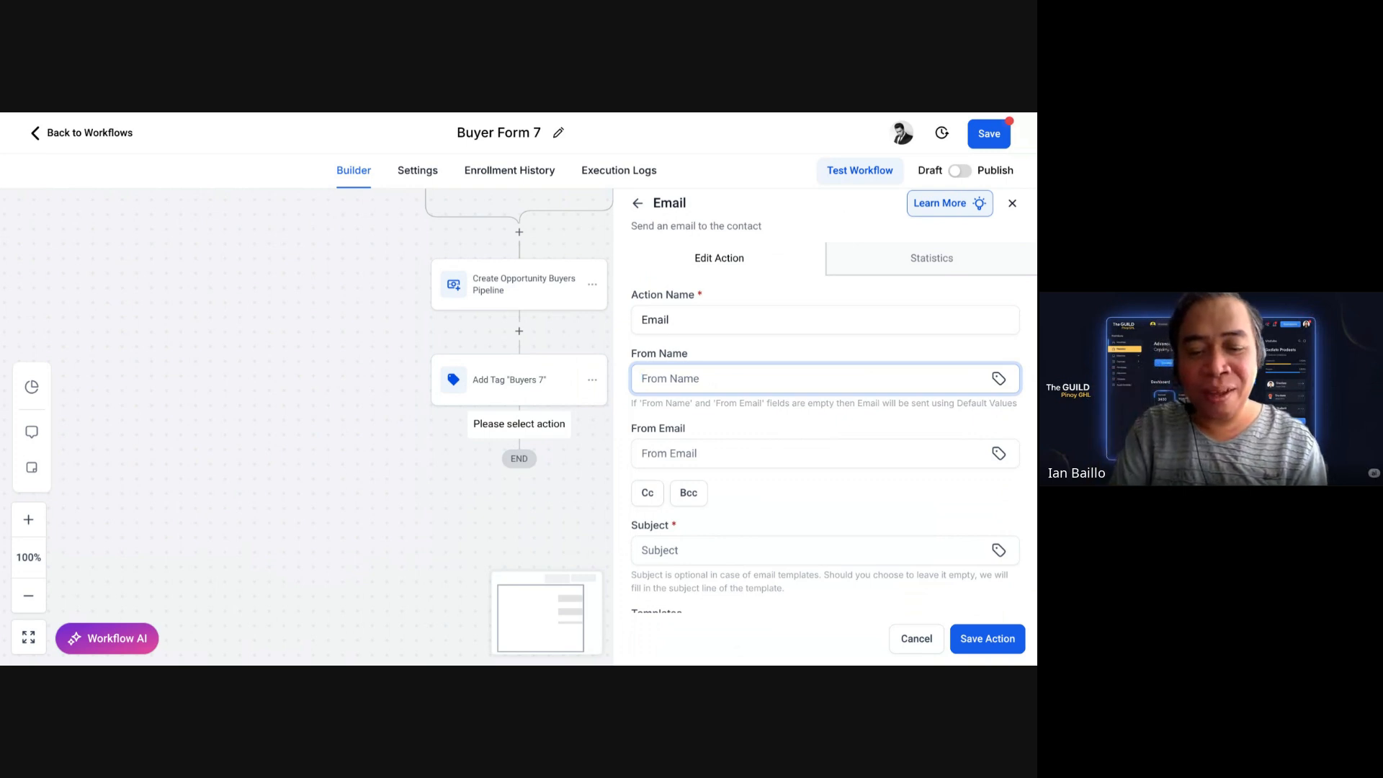
type("IAN of ")
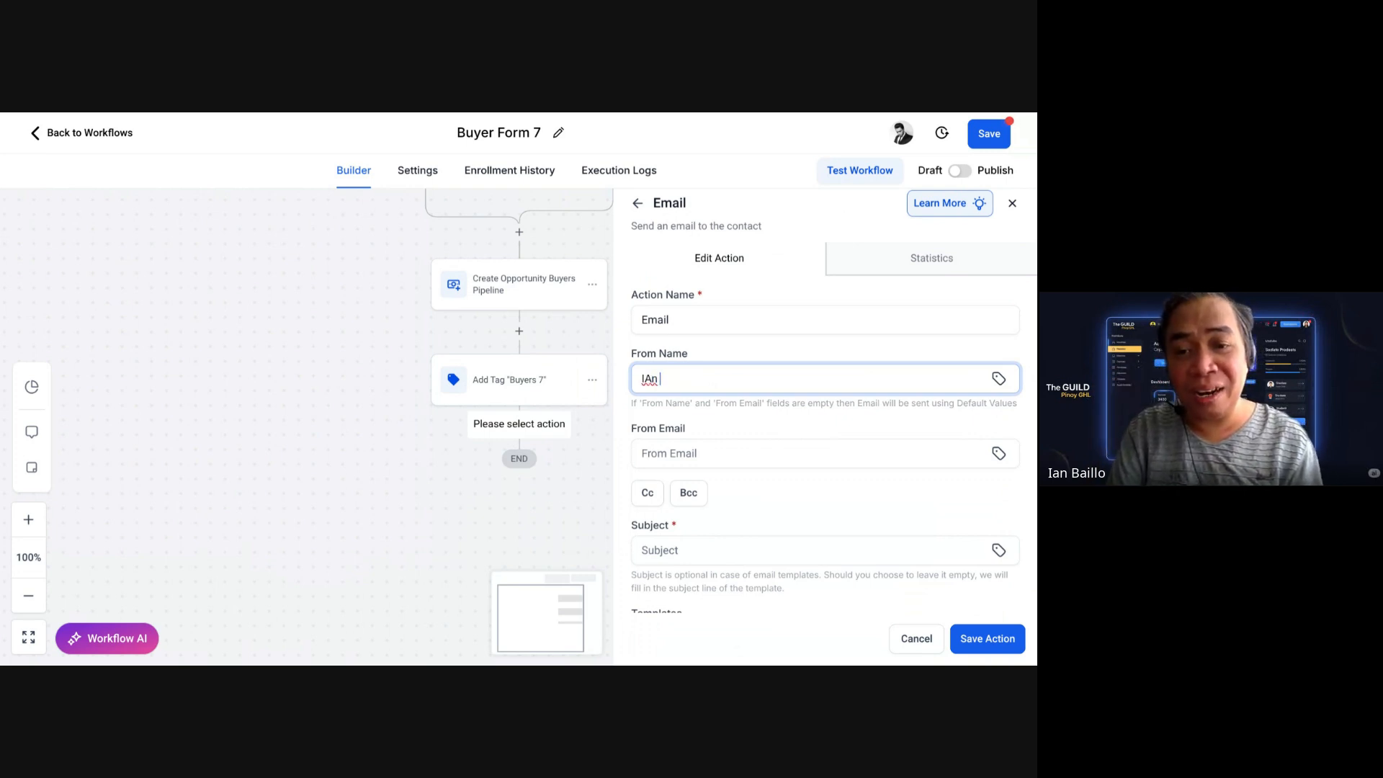
type("SMDC")
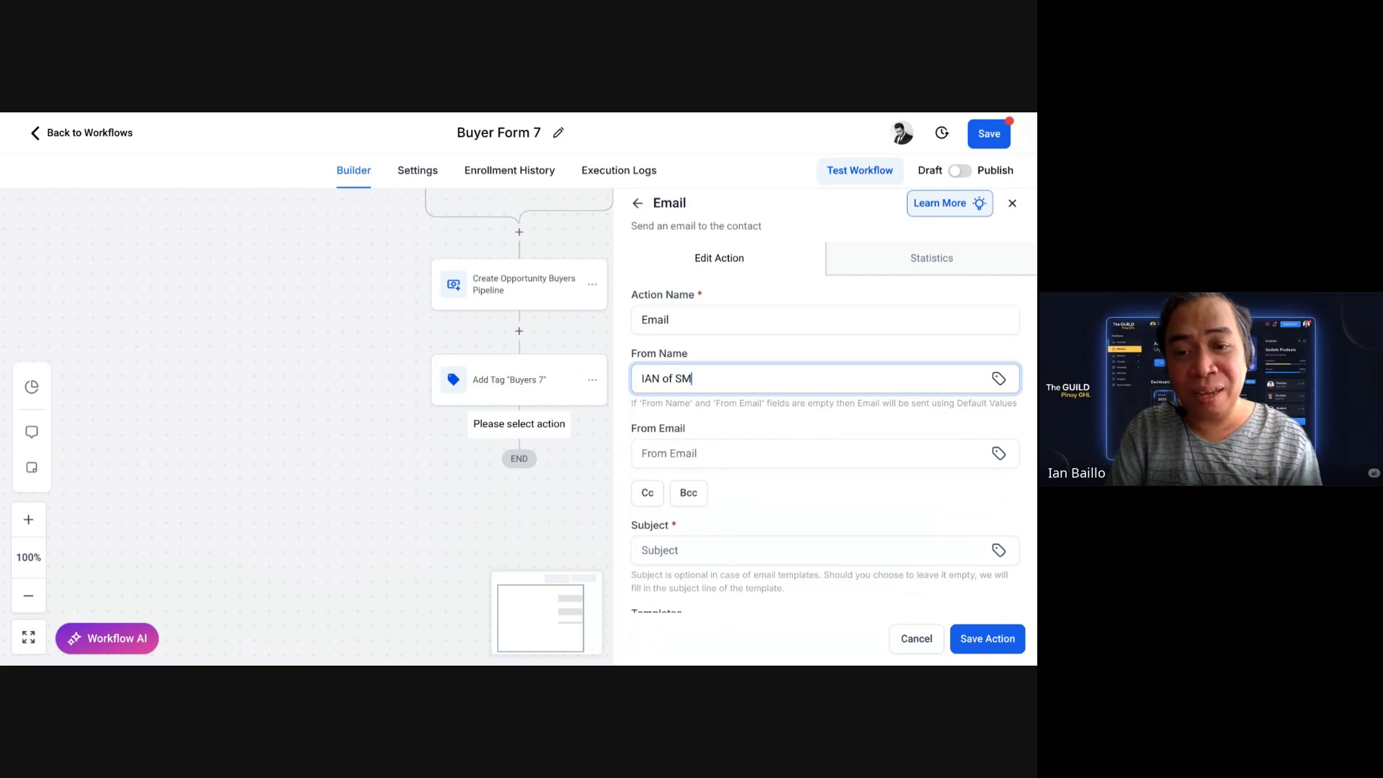
key("BackSpace")
key("BackSpace")
type("DC Team")
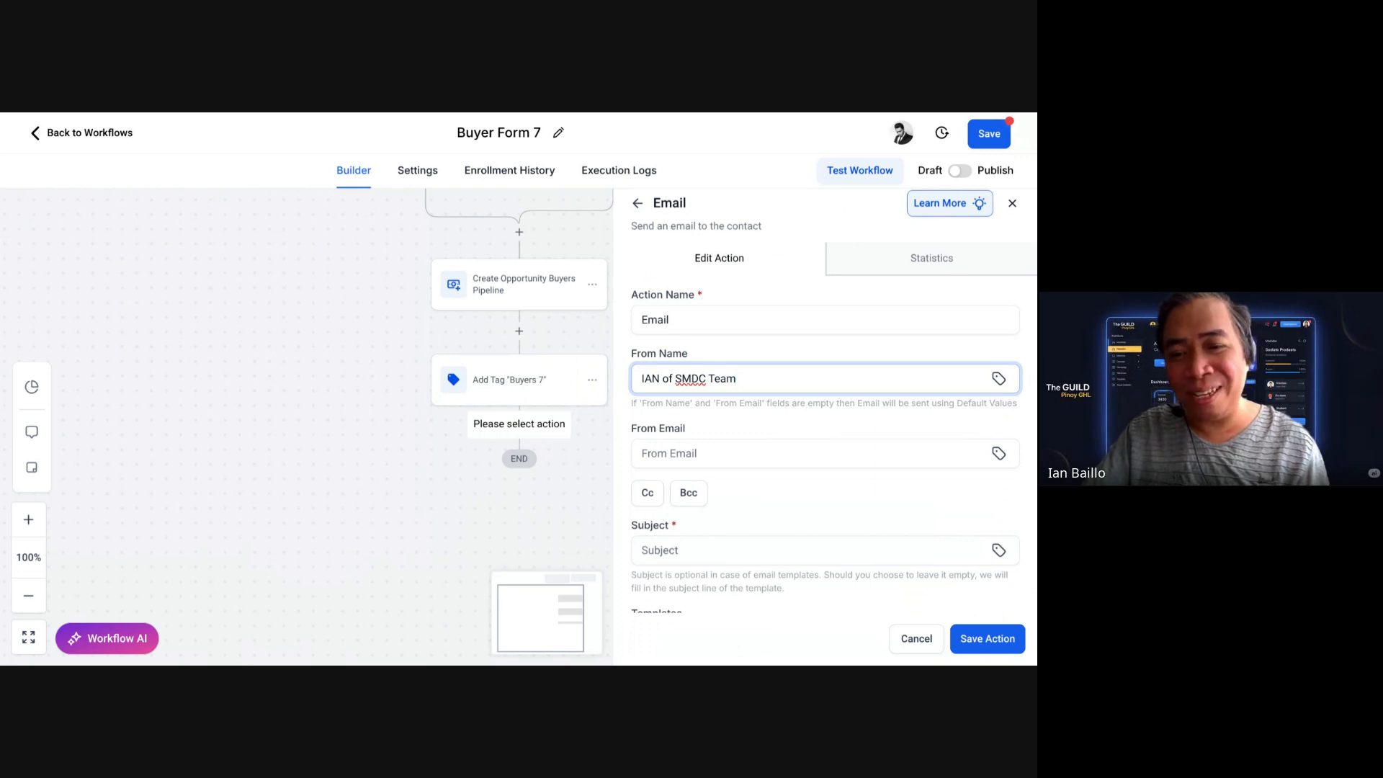
left_click(857, 348)
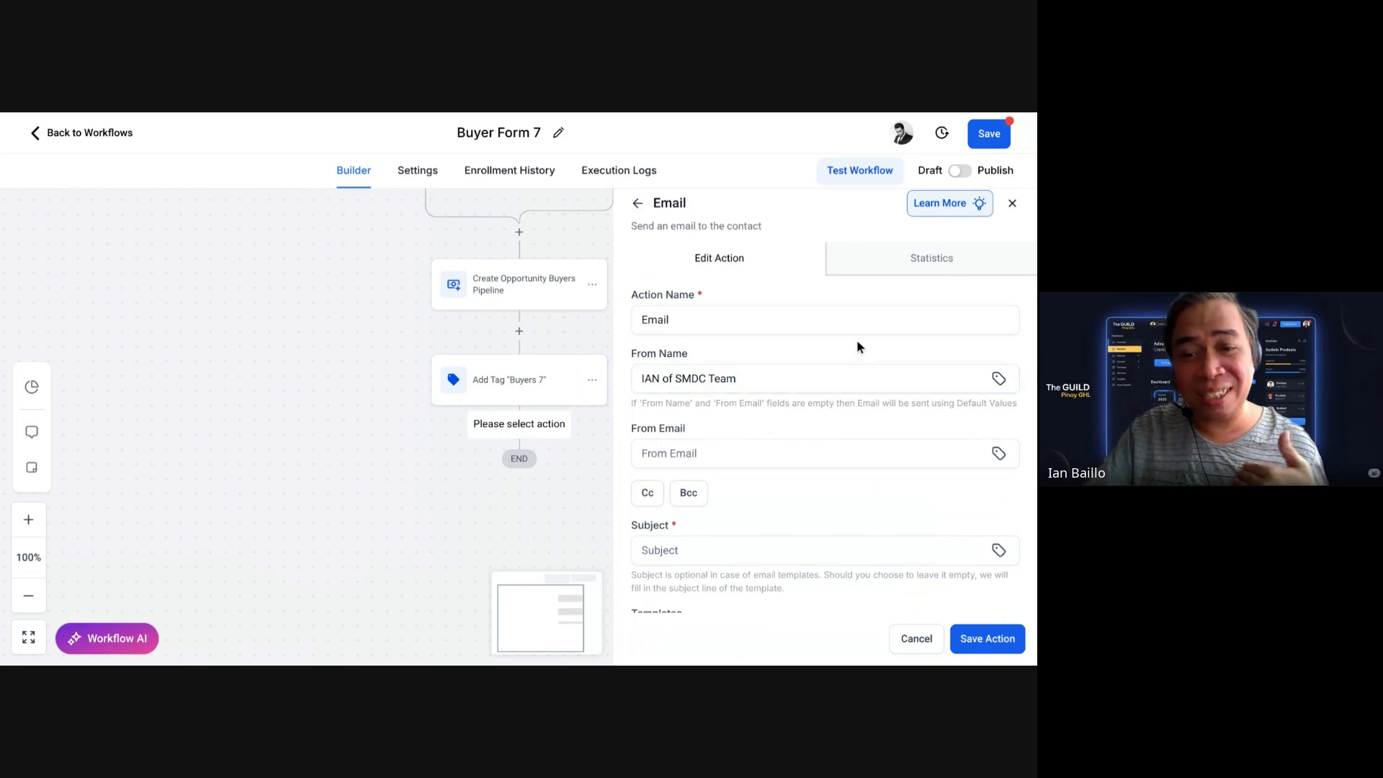
scroll(857, 347, "down", 1)
Step: Enter the sender's e-mail address and set the subject to 'Welcome'
left_click(689, 423)
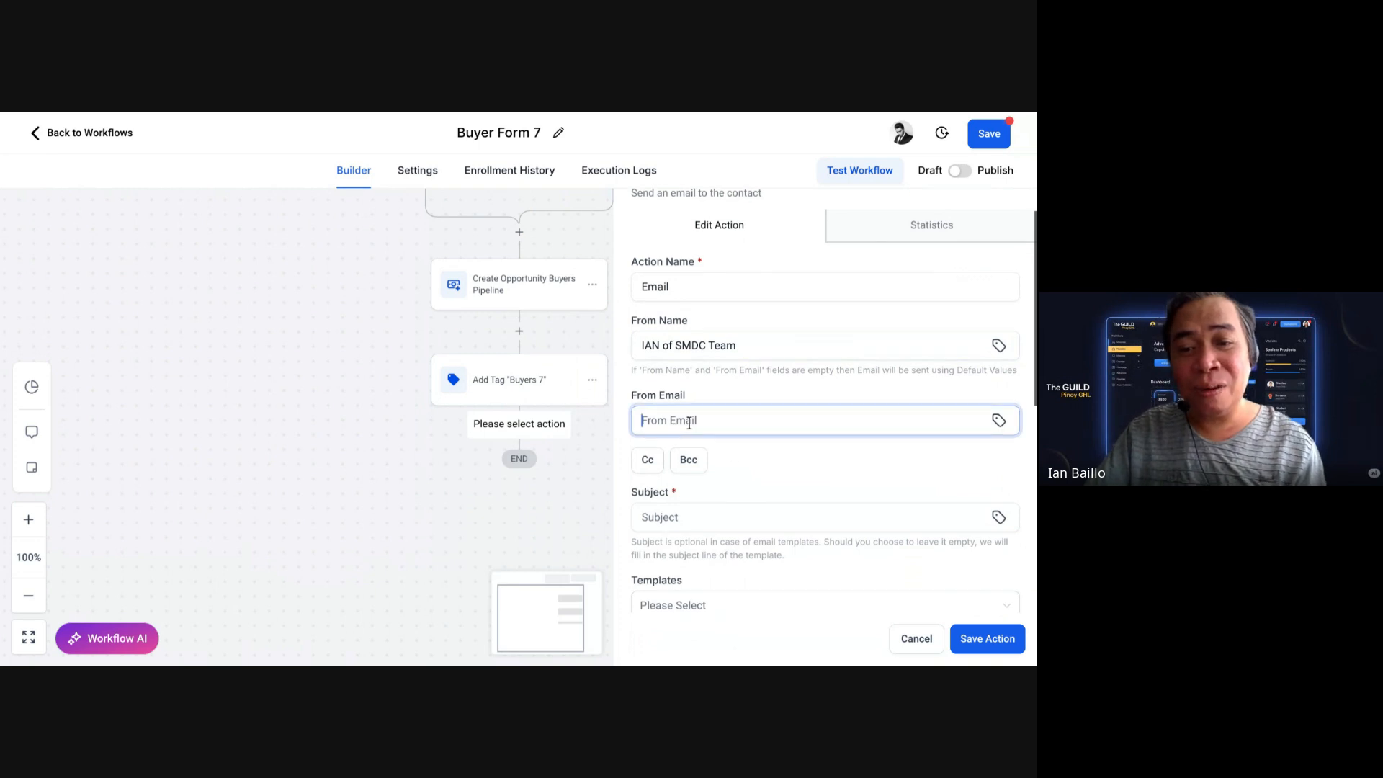
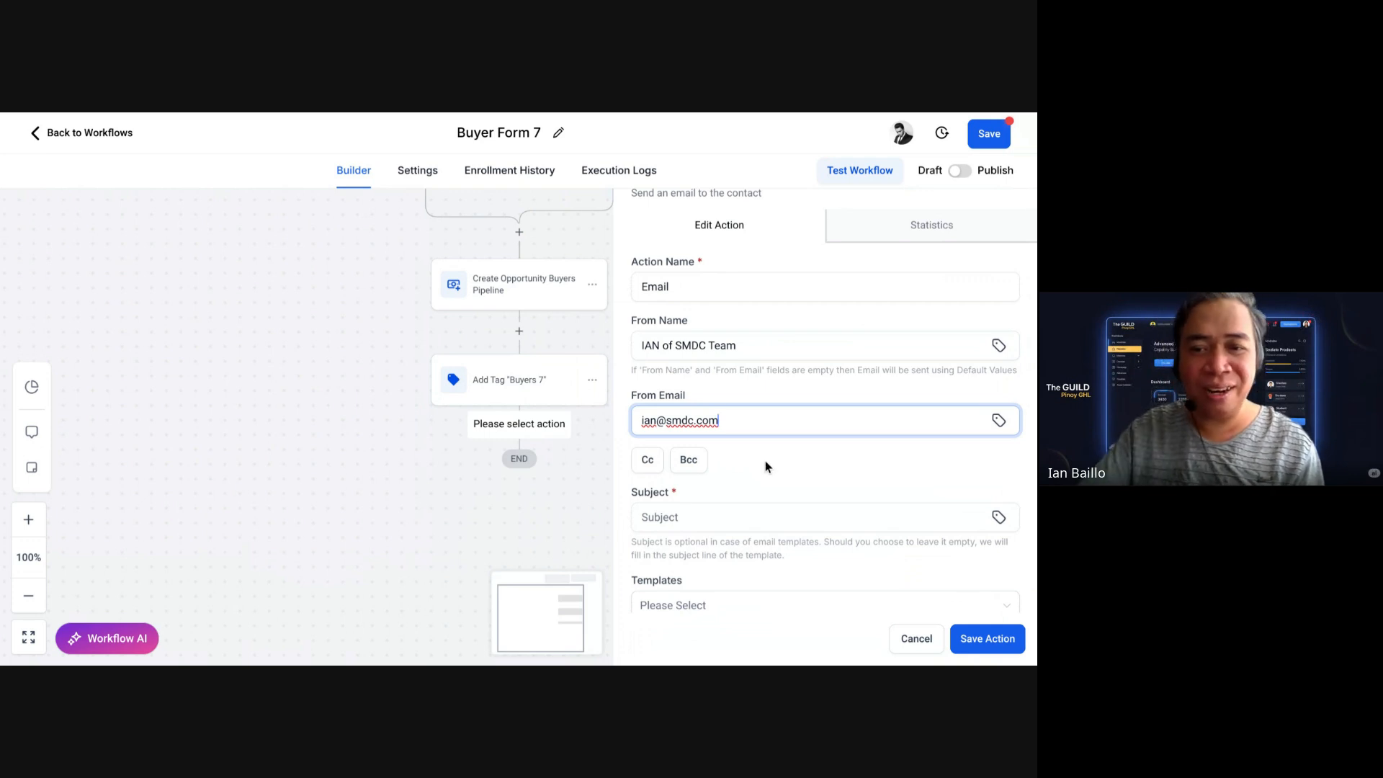
scroll(768, 459, "down", 2)
left_click(736, 432)
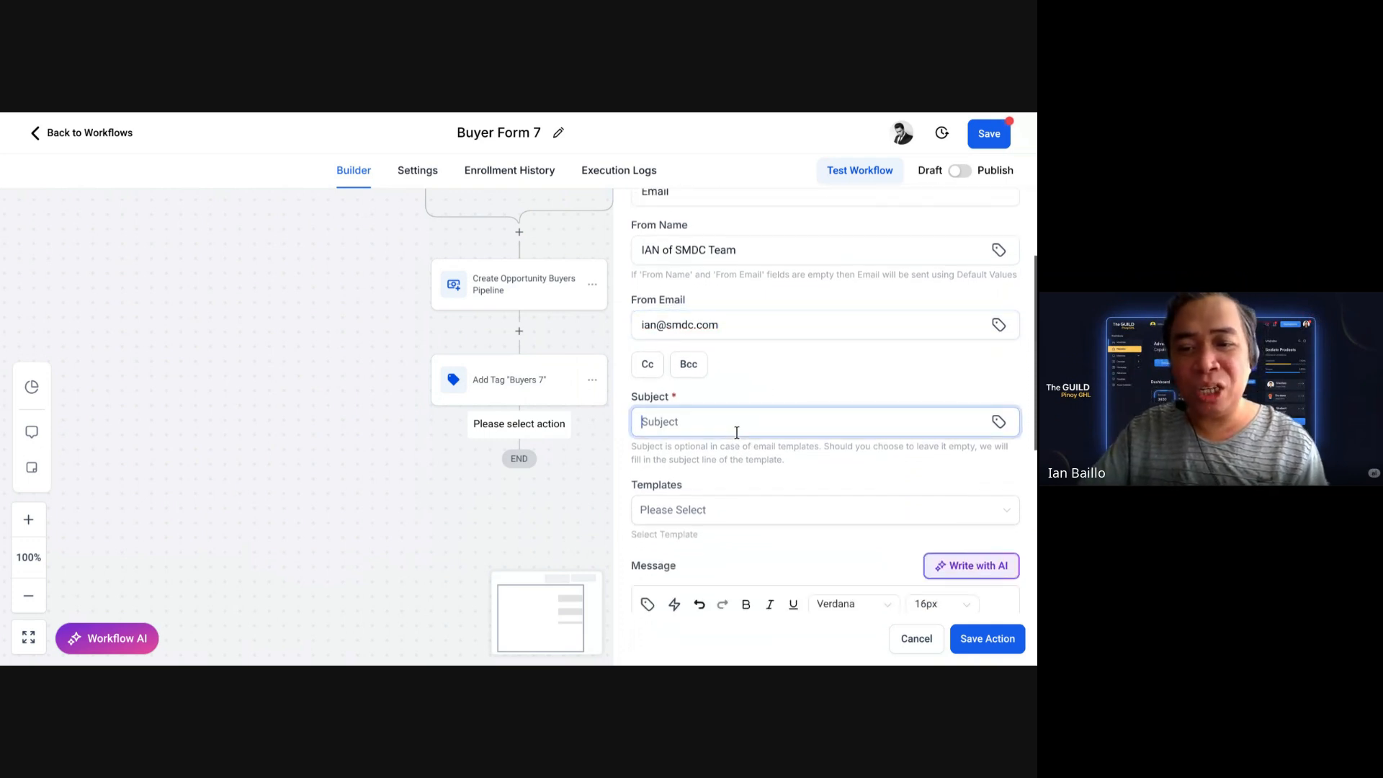
type("Welcome")
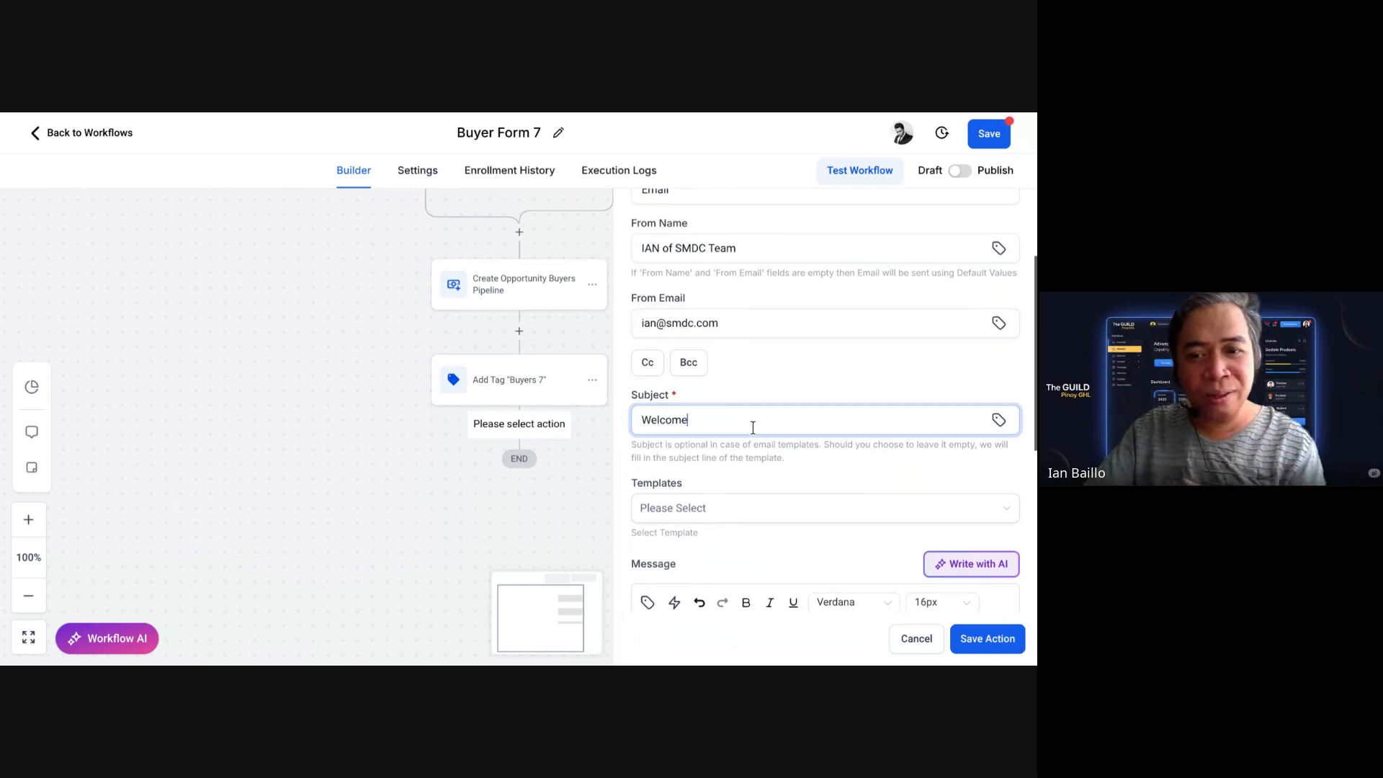
Step: Start the body with 'Hi' followed by the contact's first name value
scroll(752, 432, "down", 3)
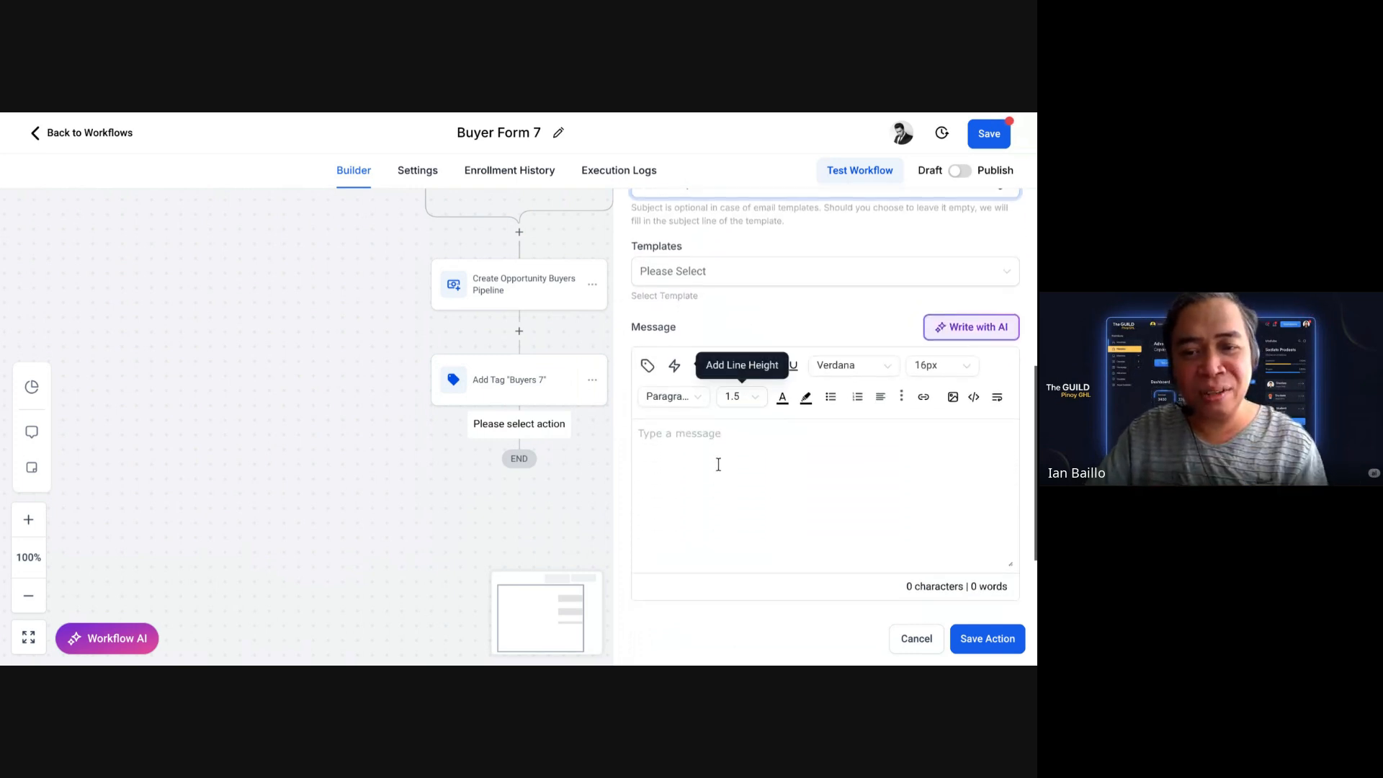
type("Hi")
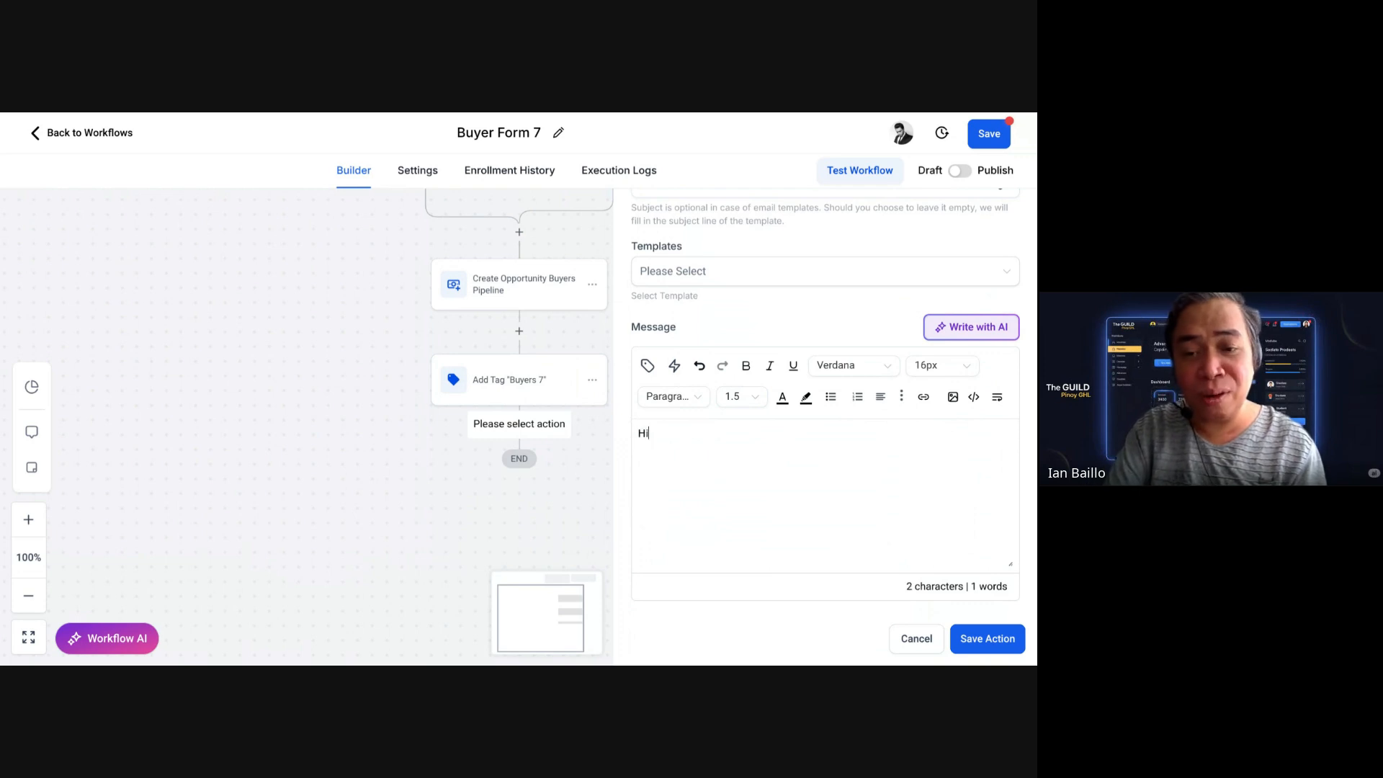
left_click(648, 365)
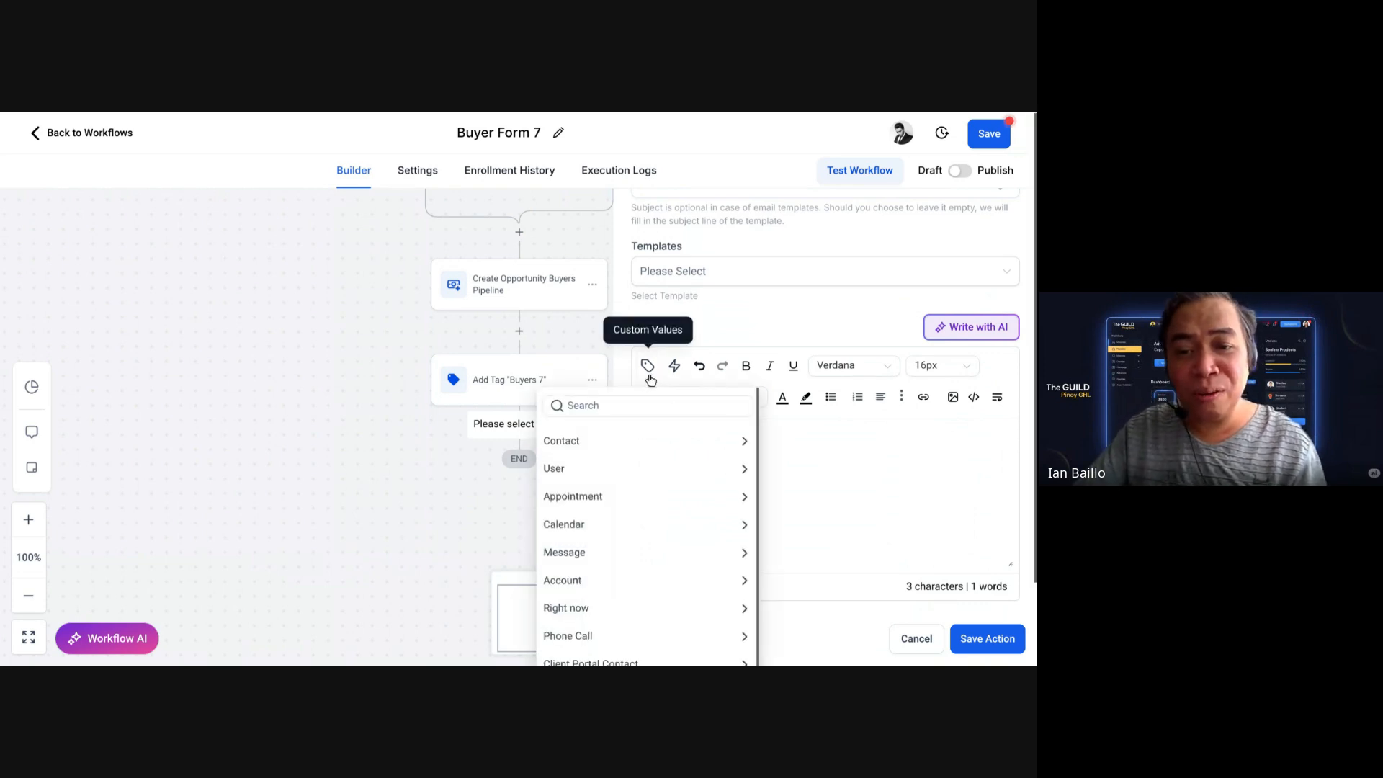
left_click(599, 441)
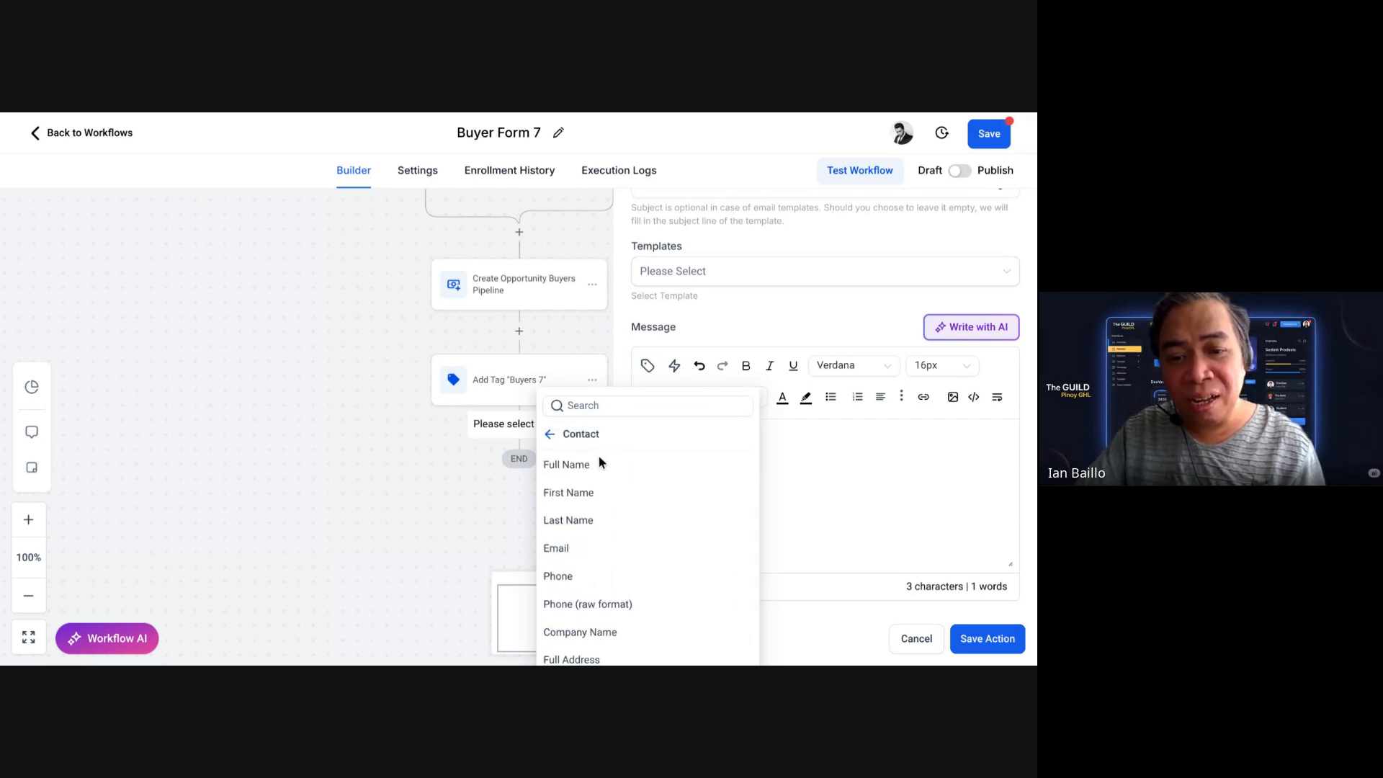
left_click(591, 495)
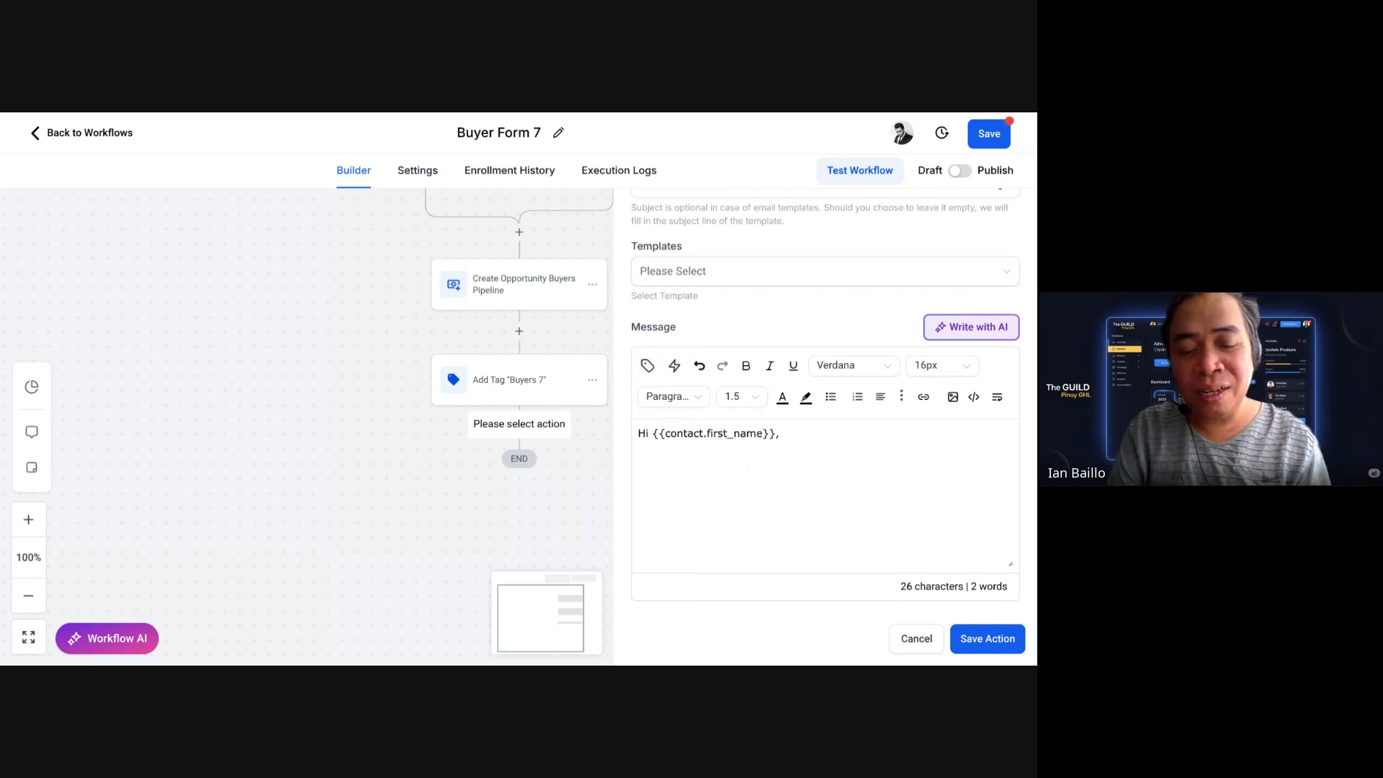
Step: Write 'Thanks for signing up. We'll send you latest property deals of SMDC every week.'
type("Name")
key("BackSpace")
key("BackSpace")
key("BackSpace")
key("BackSpace")
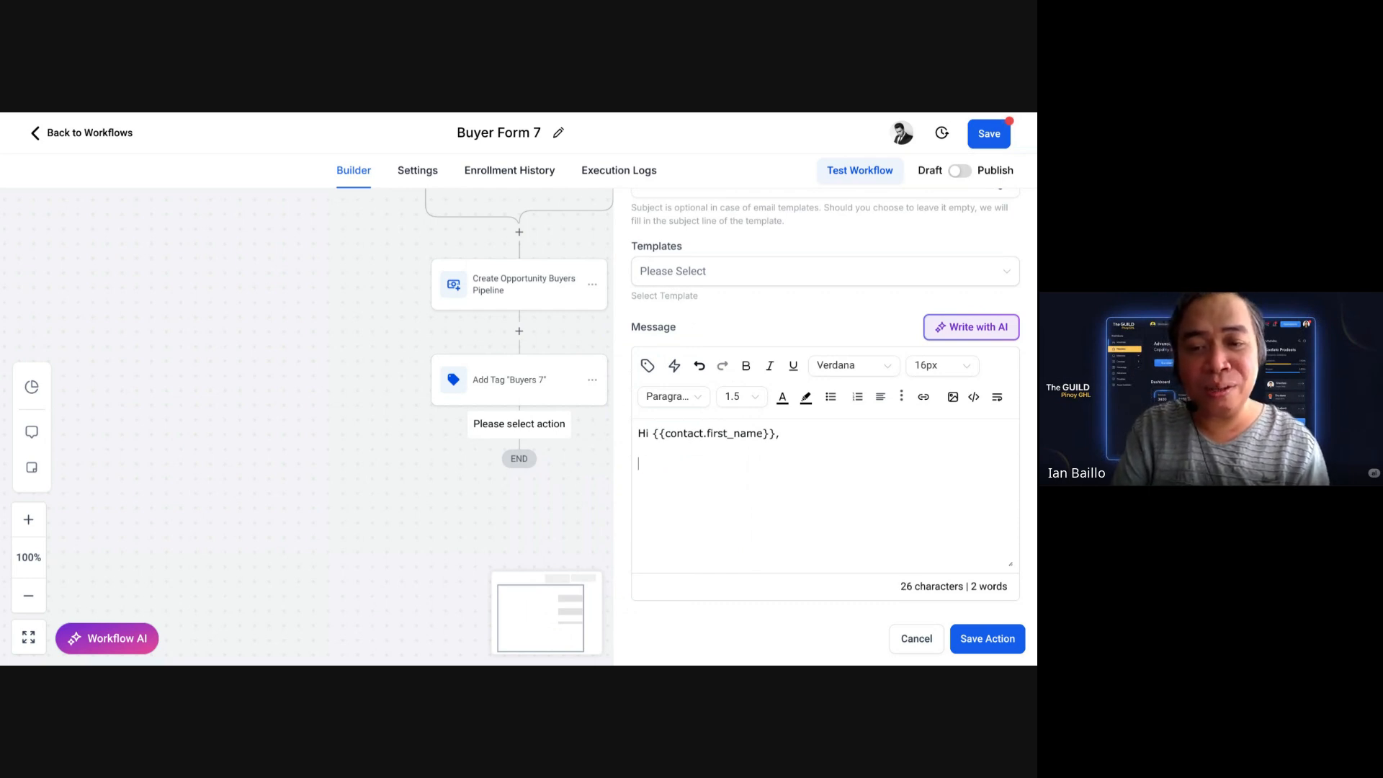
type("Th")
key("BackSpace")
type("hanks")
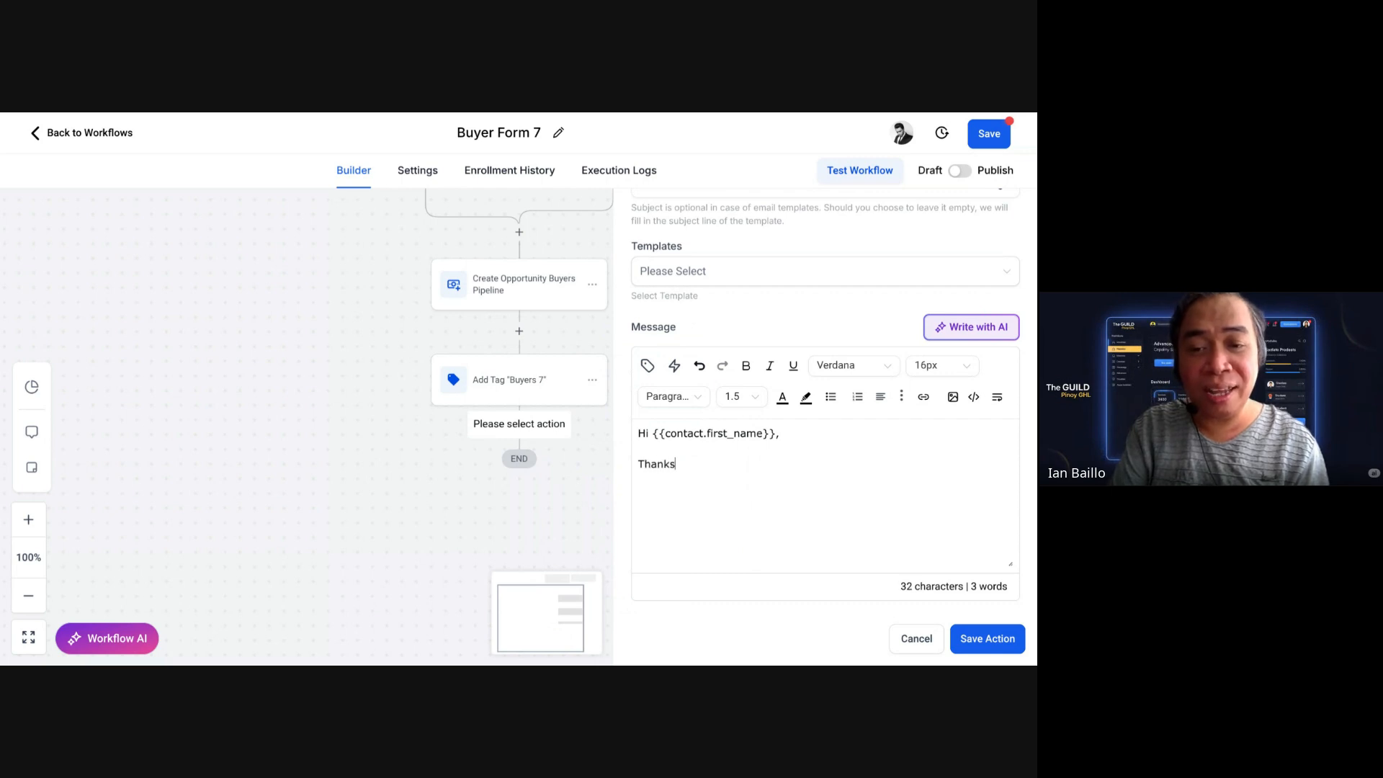
type(" for sigin")
key("BackSpace")
key("BackSpace")
key("BackSpace")
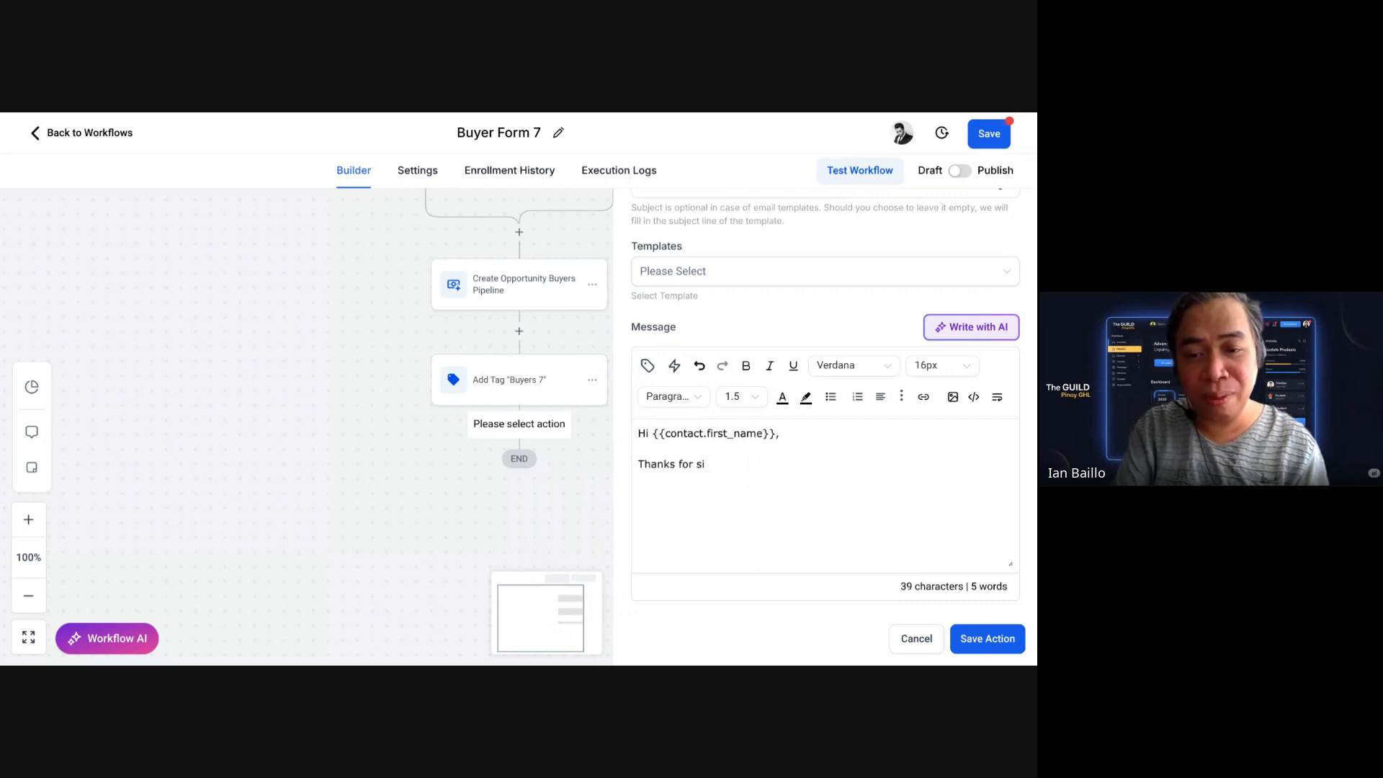
type("ubscribtin")
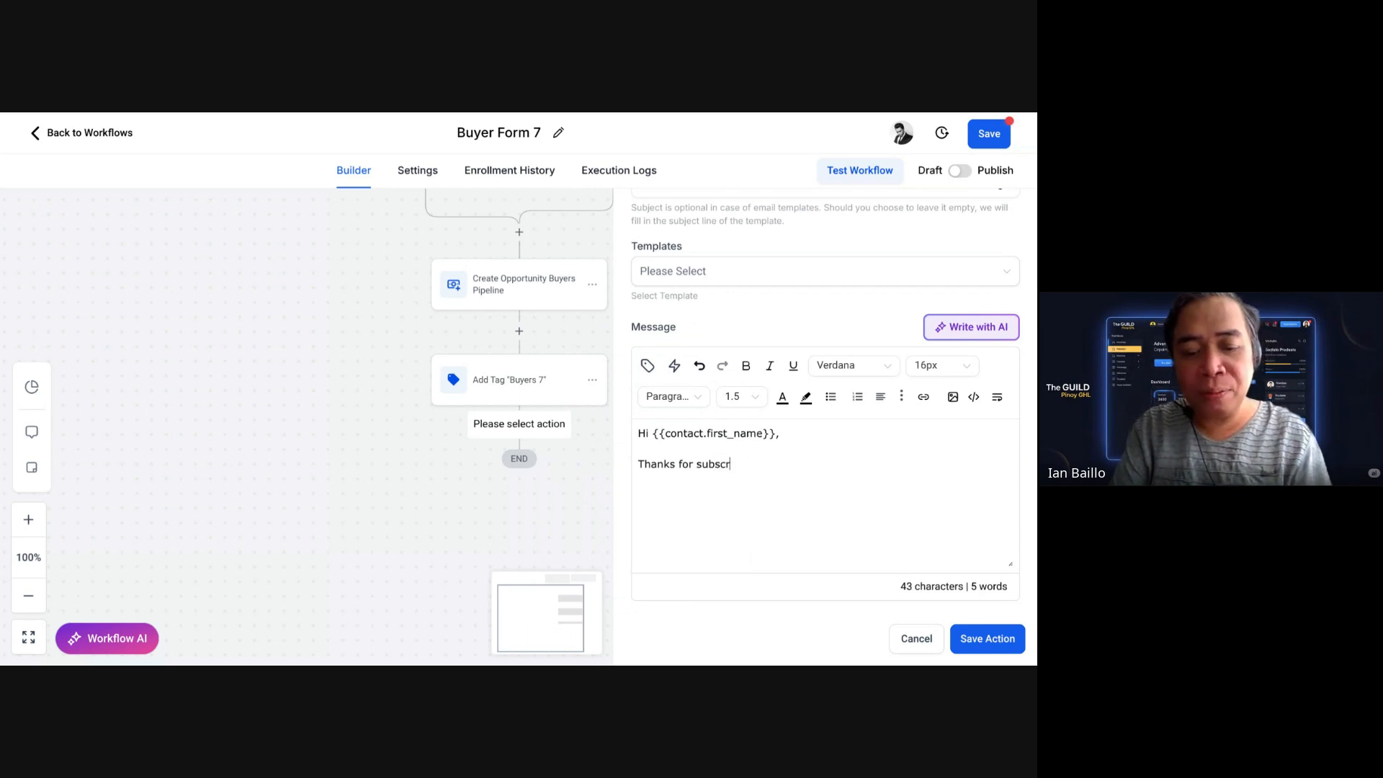
key("BackSpace")
key("BackSpace")
key("BackSpace")
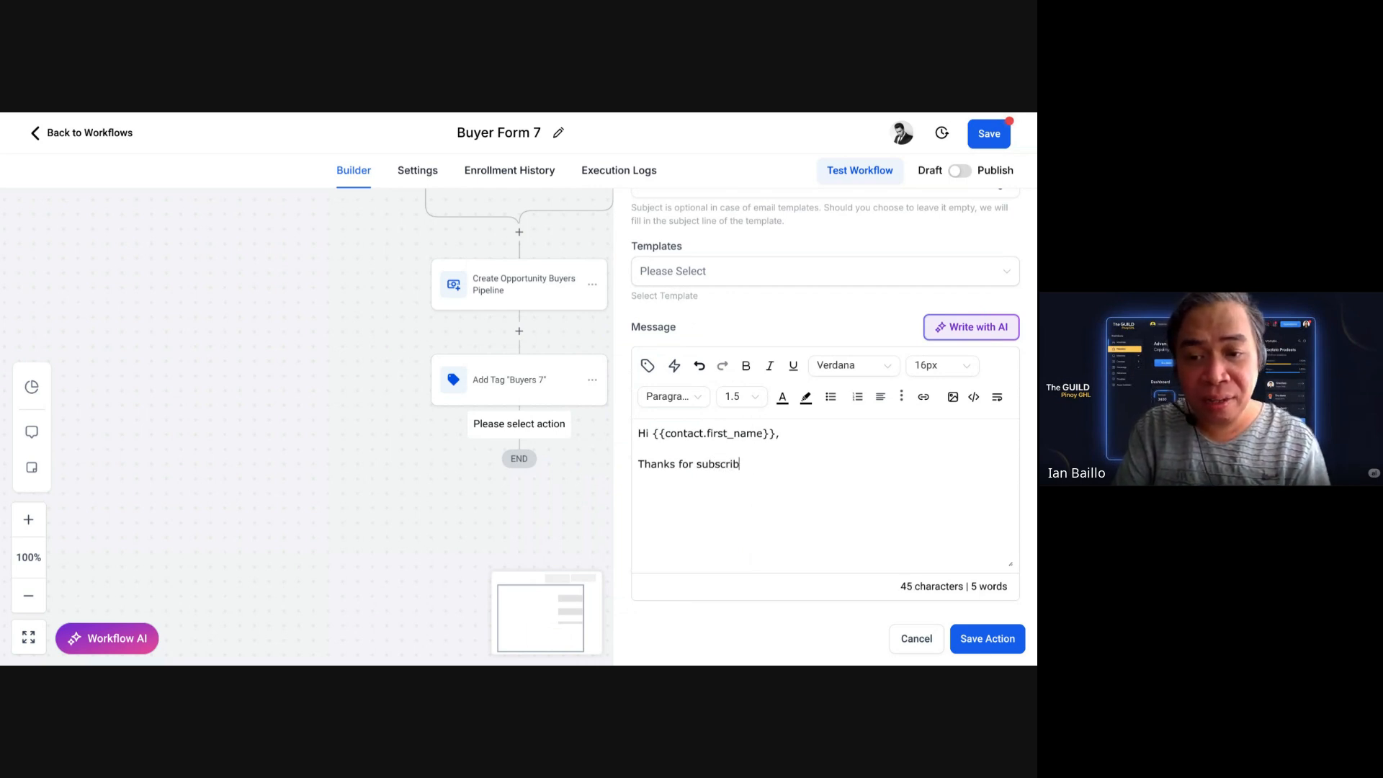
type("ing")
key("BackSpace")
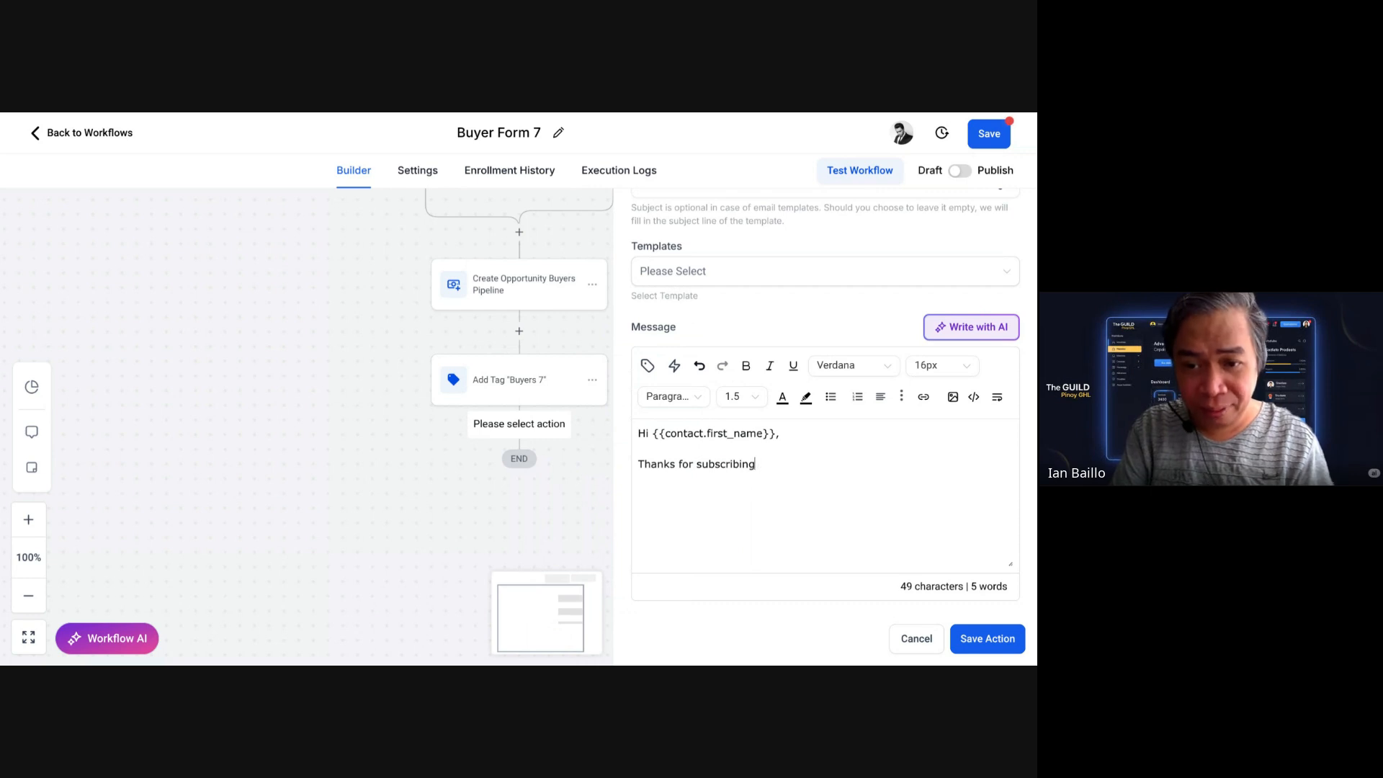
key("BackSpace")
key("BackSpace")
key("BackSpace")
key("BackSpace")
key("BackSpace")
key("BackSpace")
key("BackSpace")
key("BackSpace")
key("BackSpace")
key("BackSpace")
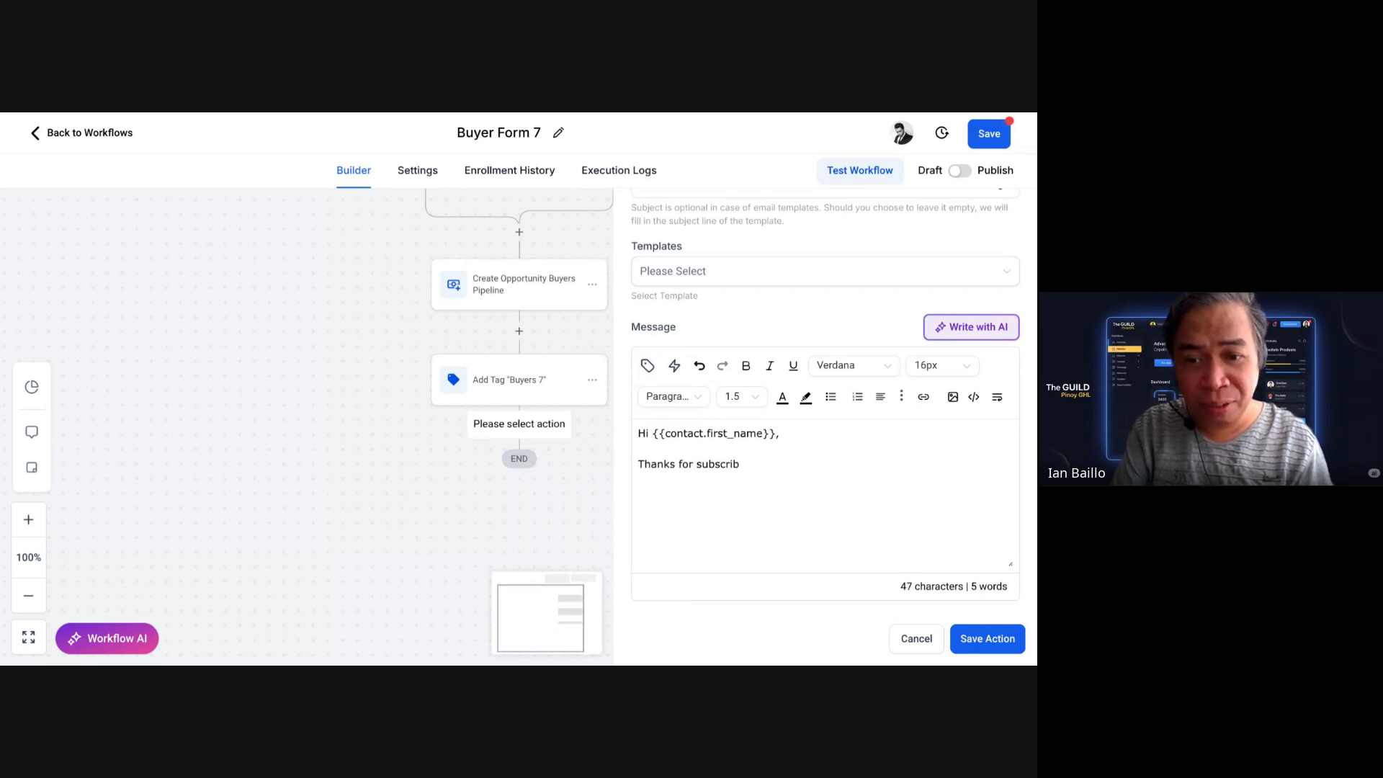
type("ign")
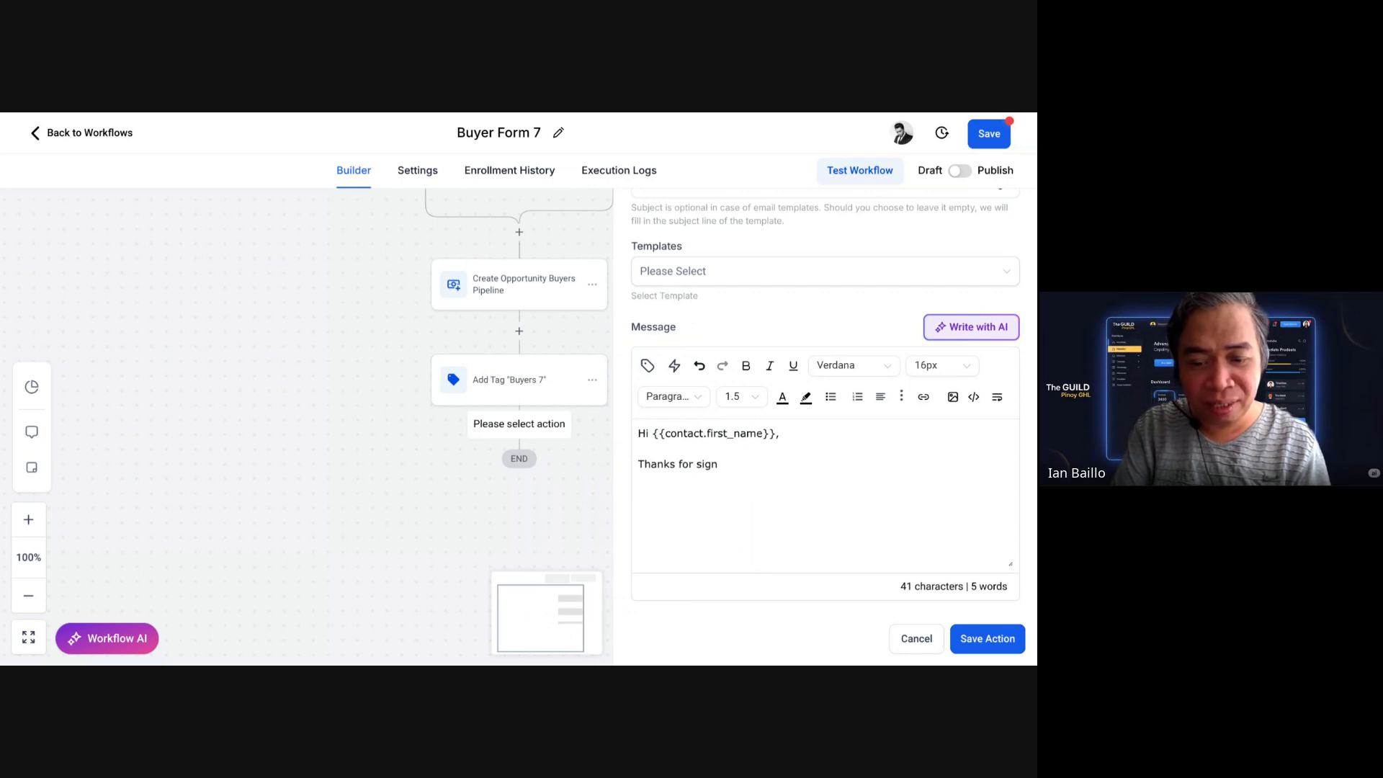
type("ing up. W")
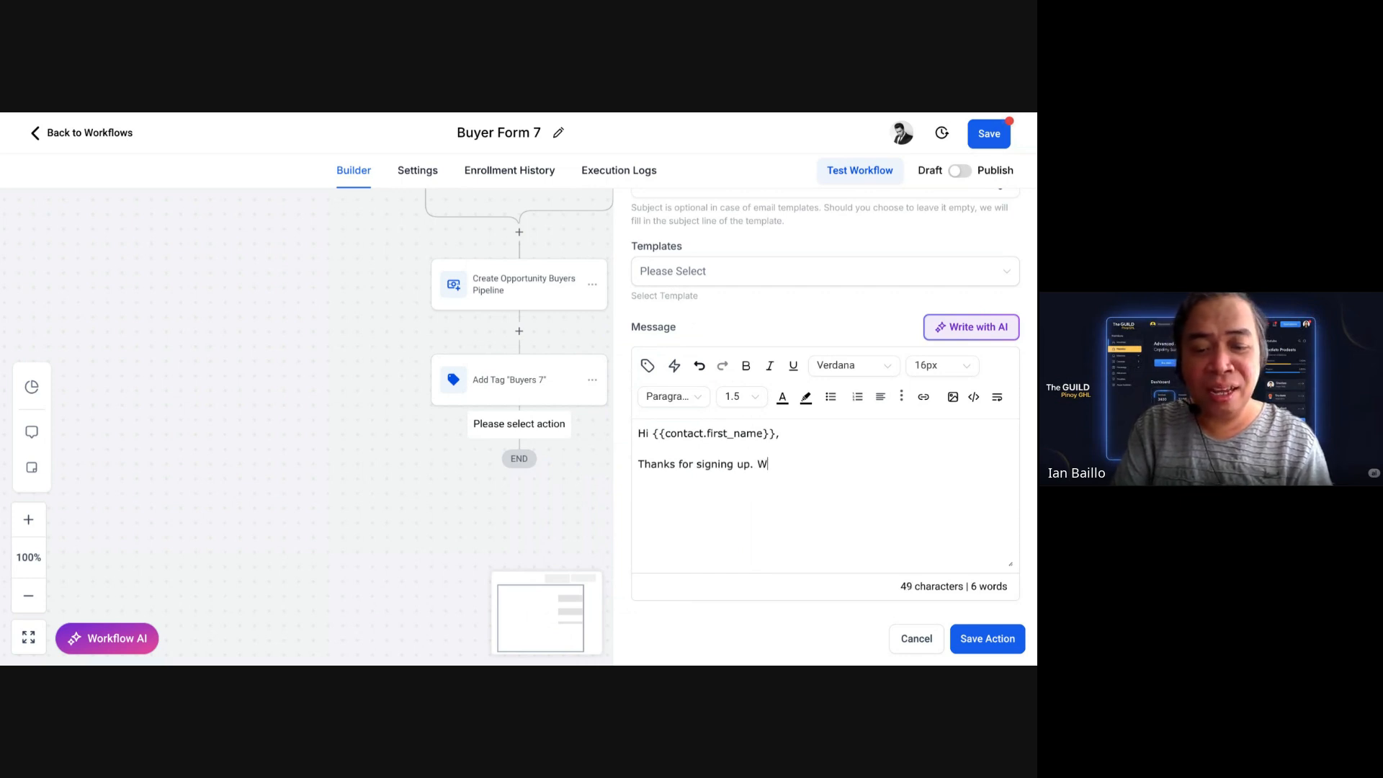
type("e'll send you ")
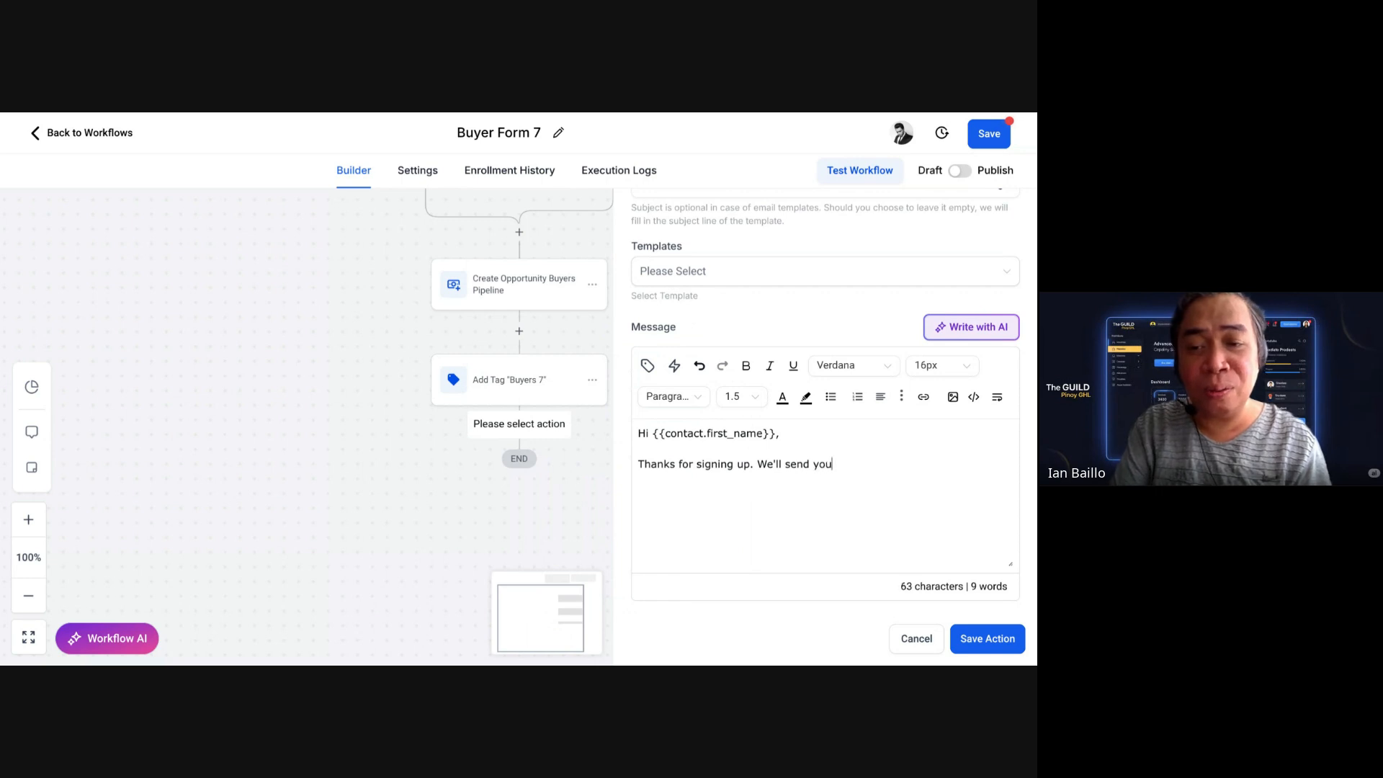
type("la")
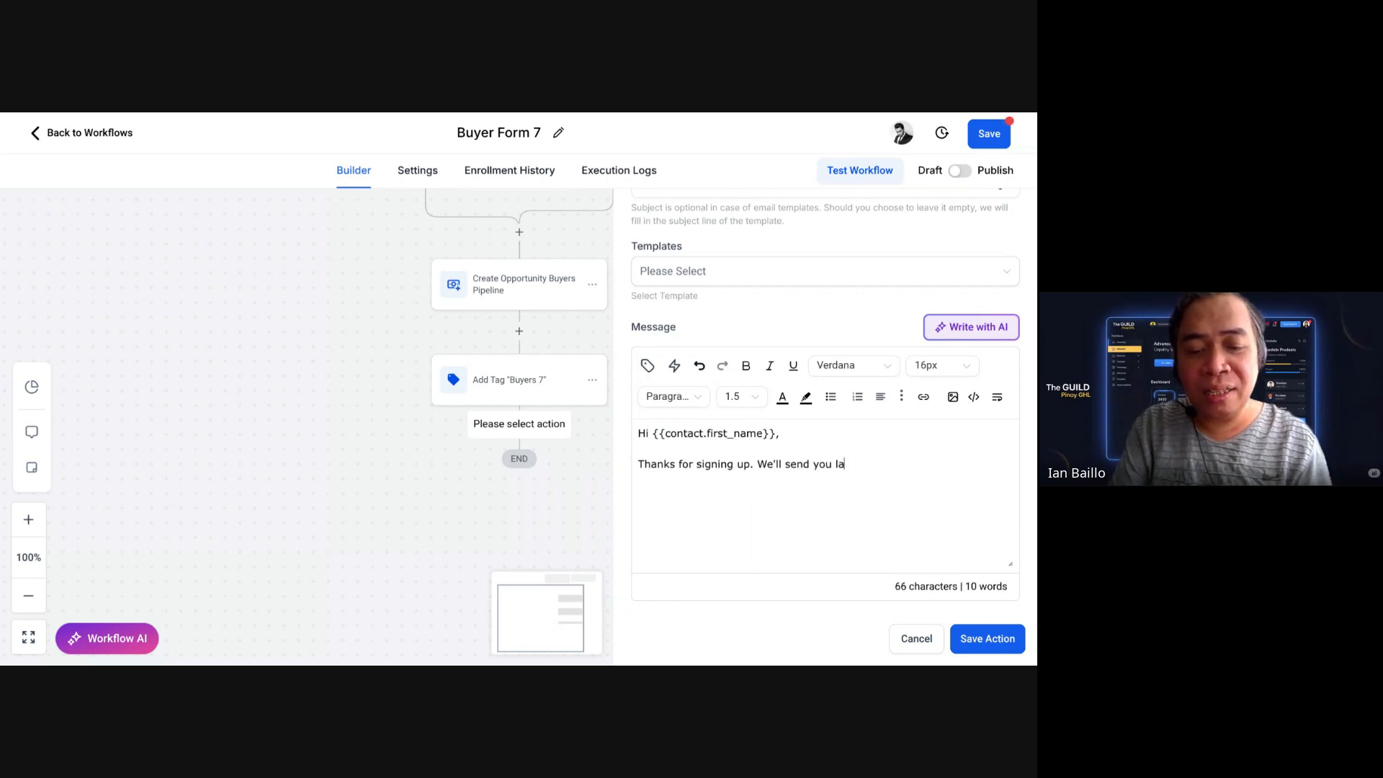
type("test property de")
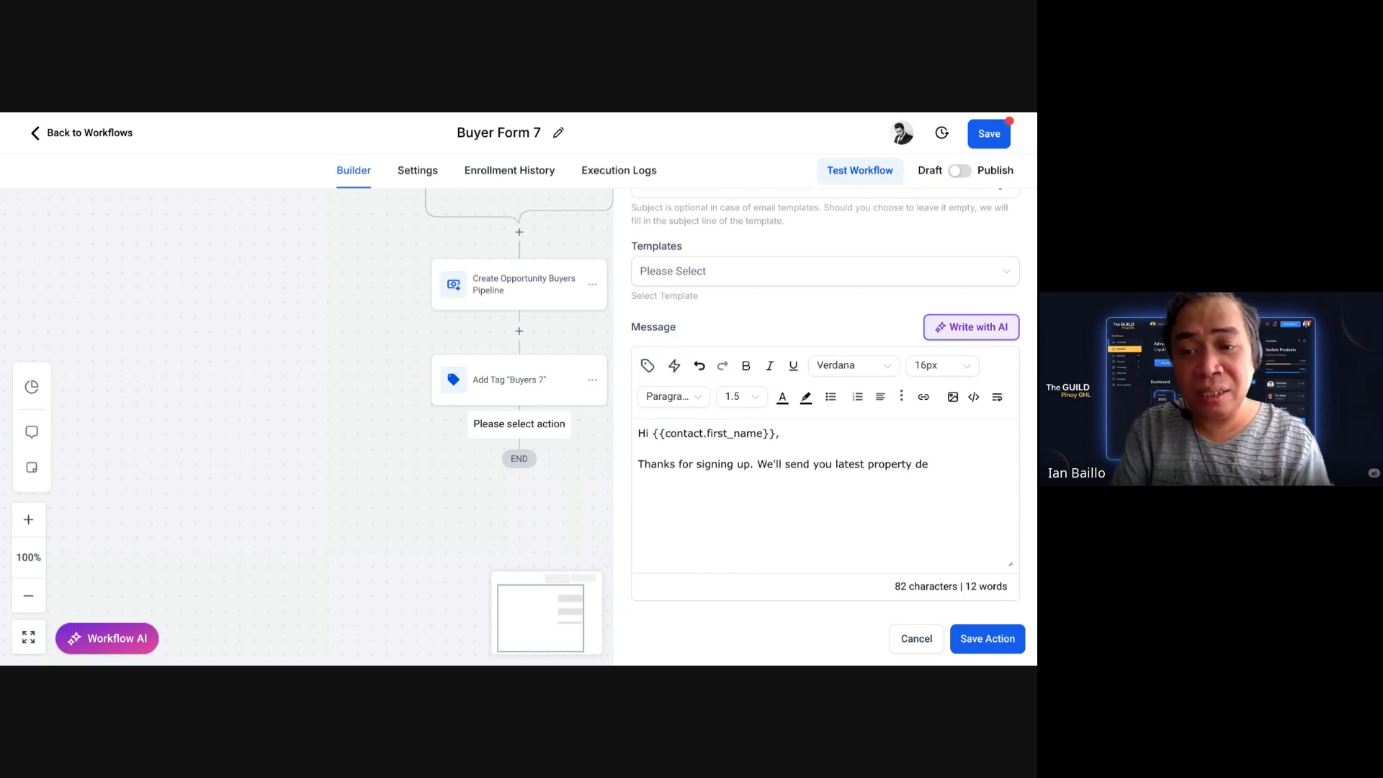
type("als o")
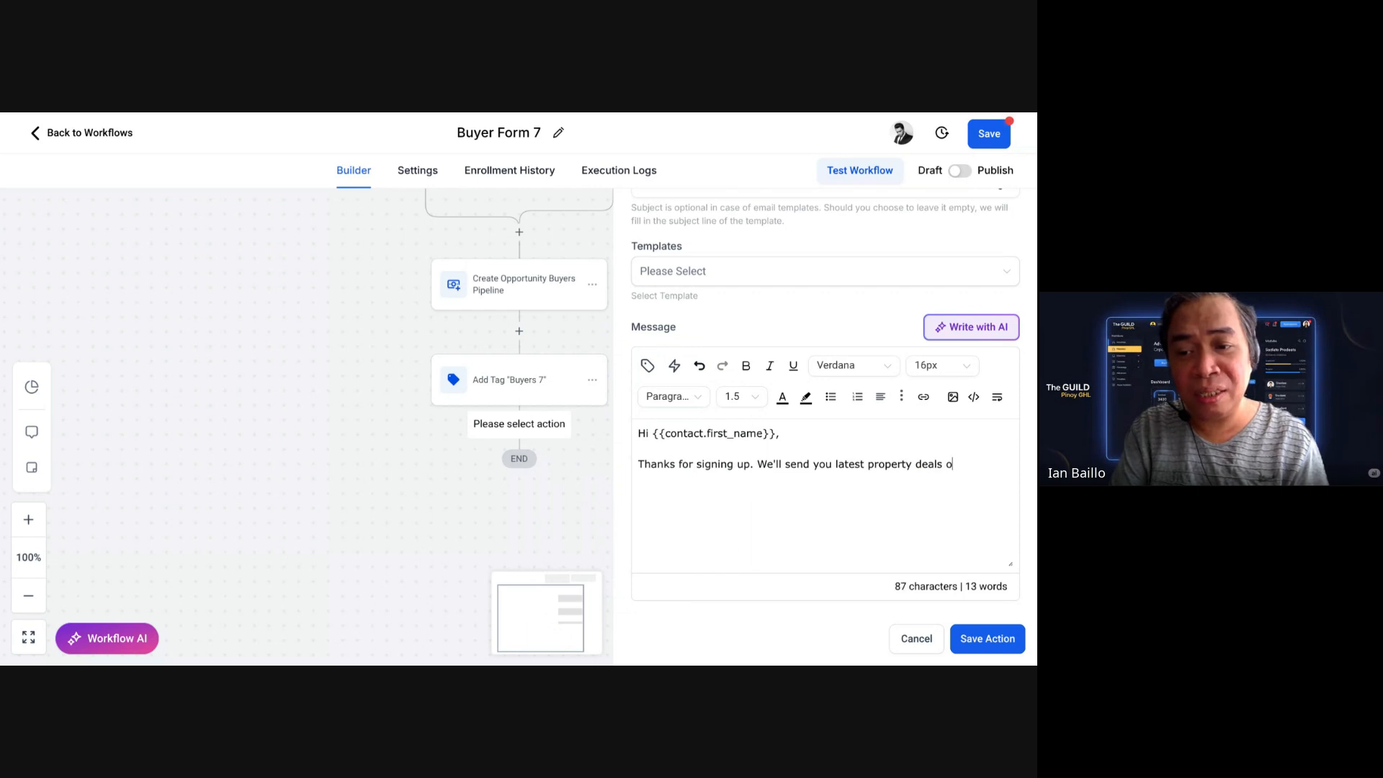
type("f SMDC eve")
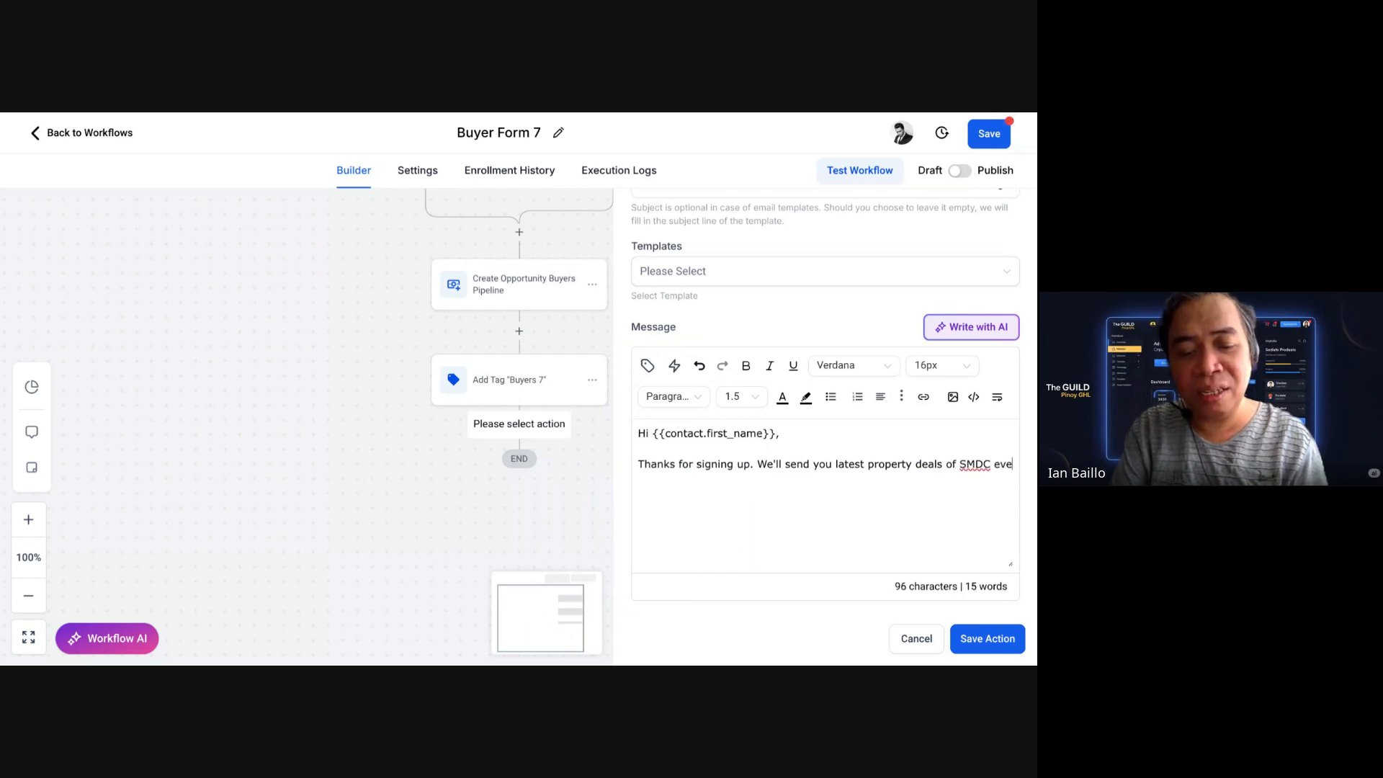
type("ry week.")
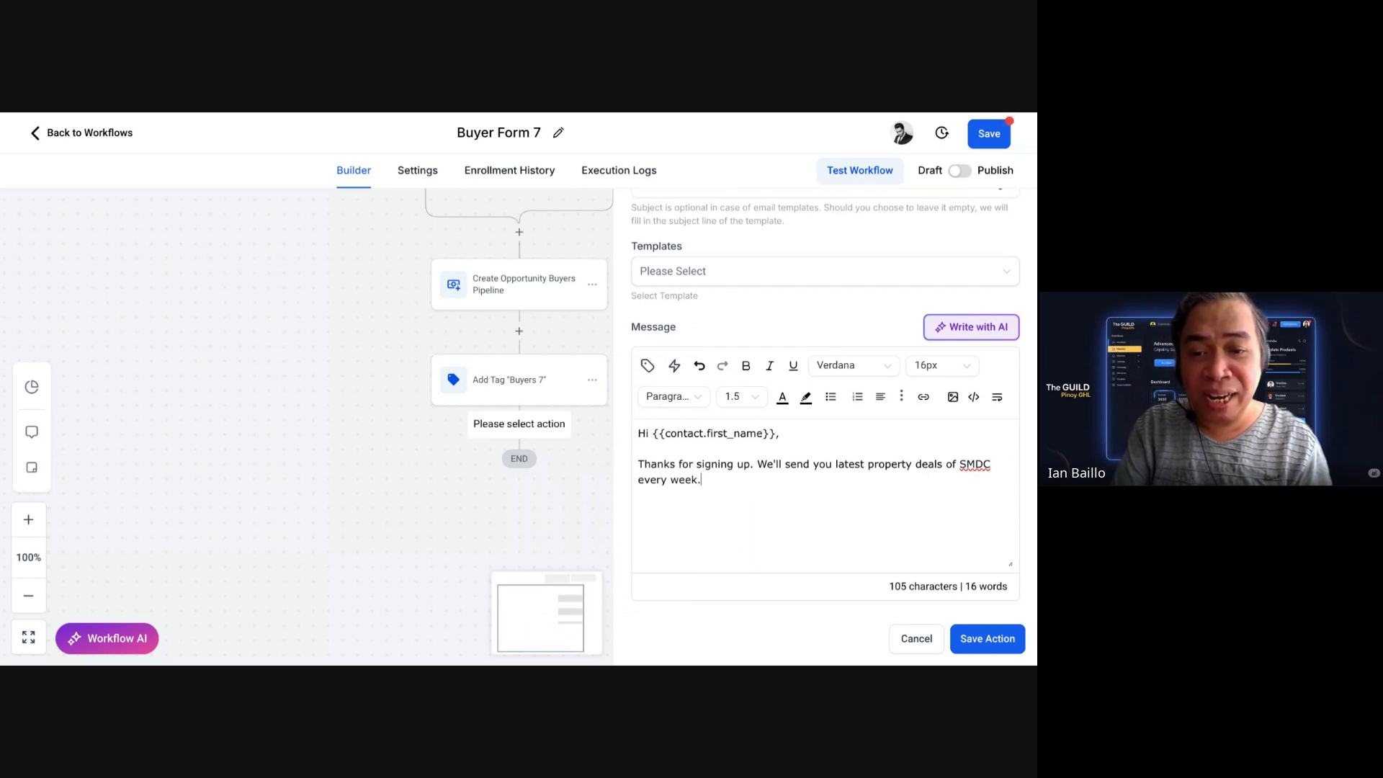
type("Ar ou")
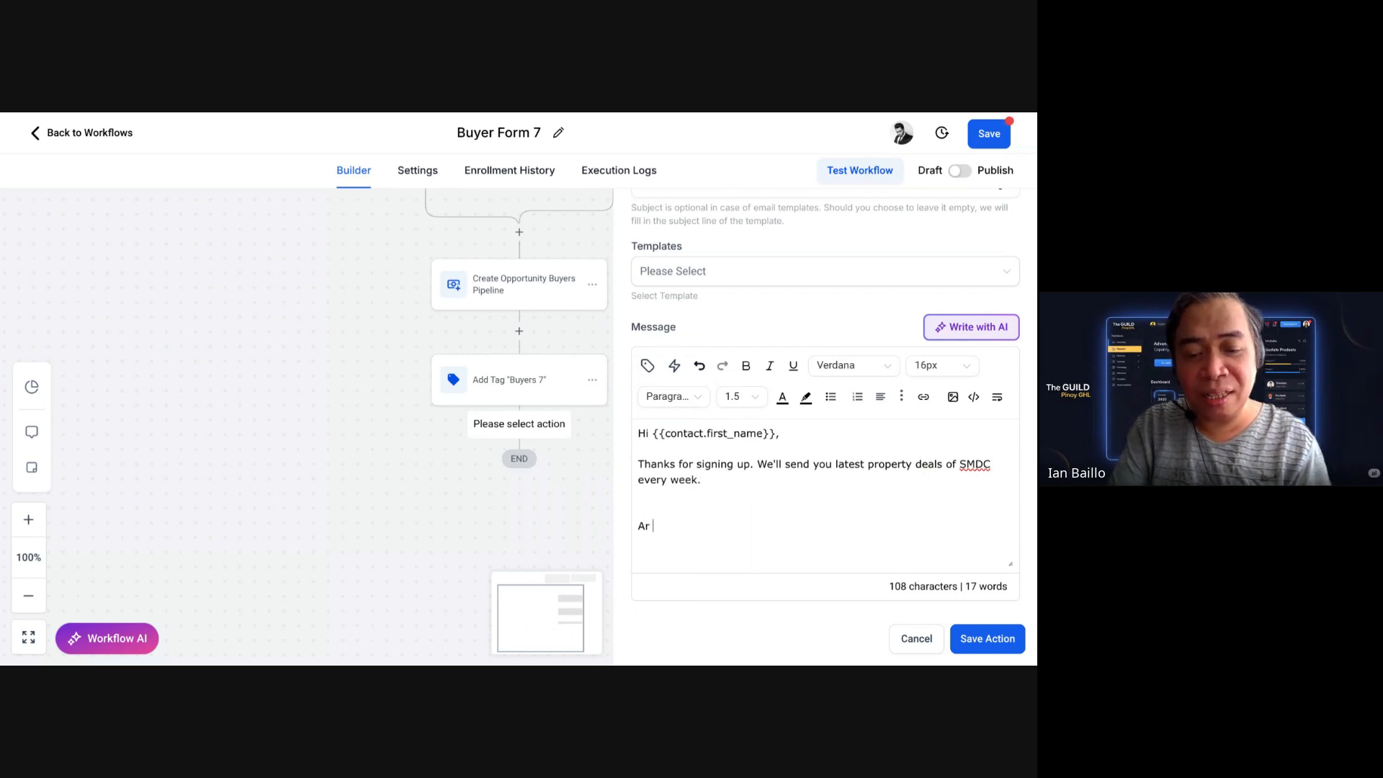
Step: Add the sign-off 'At your service,' and the SMDC team signature line
key("BackSpace")
key("BackSpace")
key("BackSpace")
key("BackSpace")
type("t y")
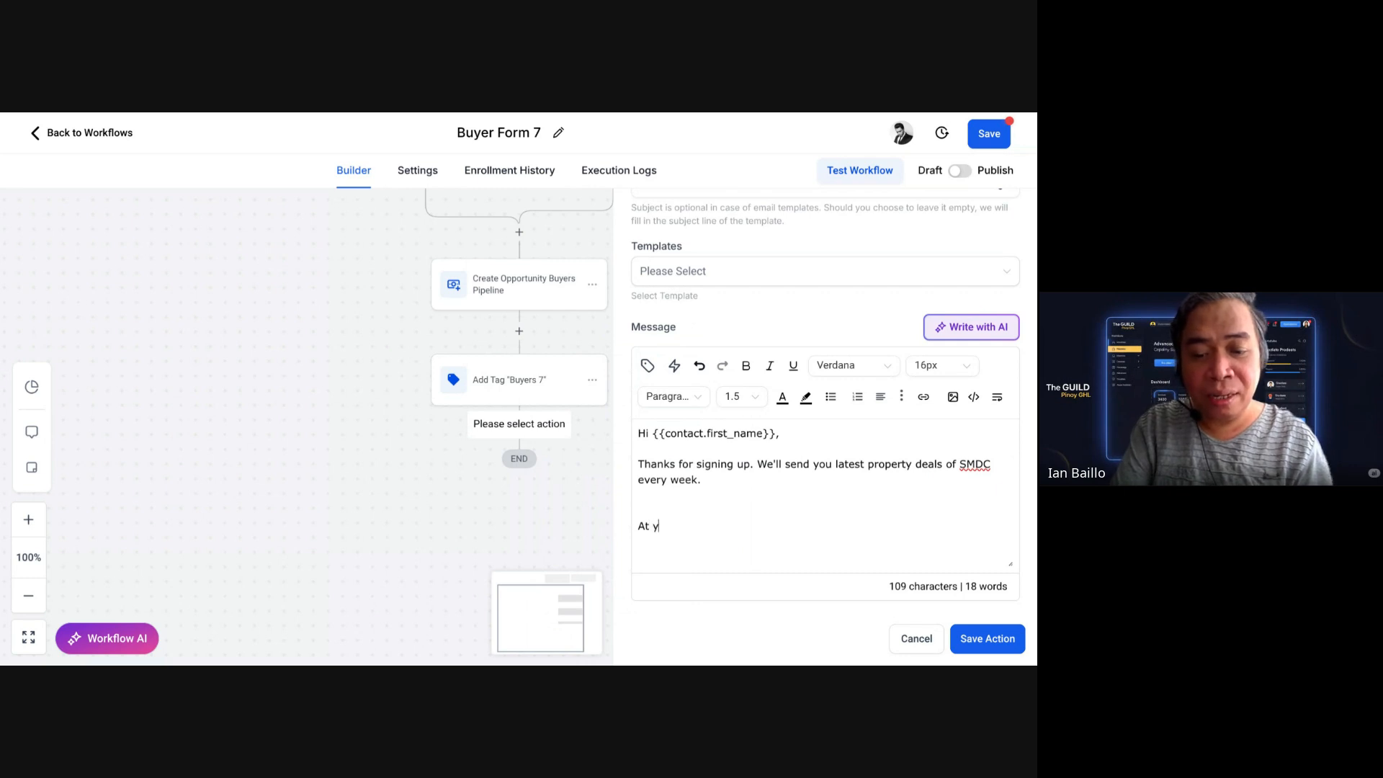
type("our service,")
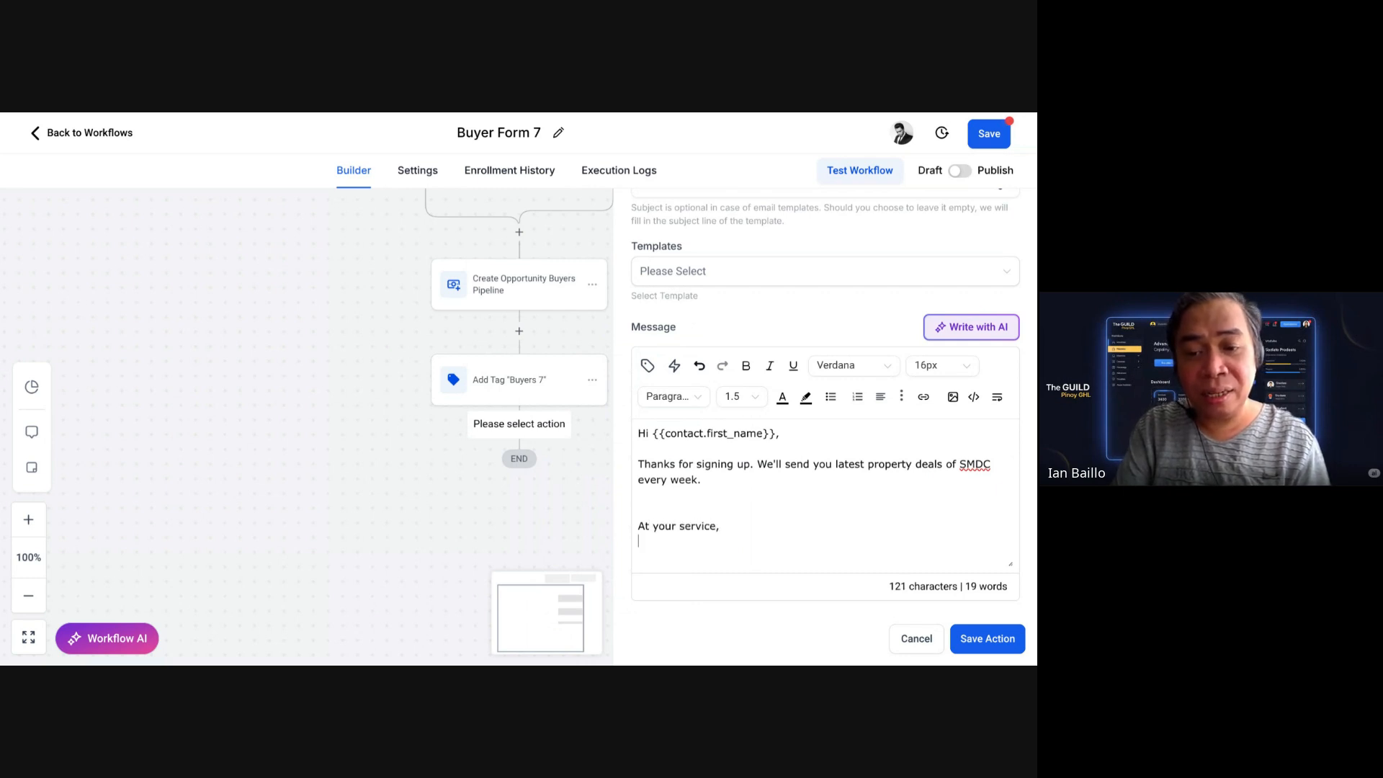
key("Return")
key("Return")
type("IAN")
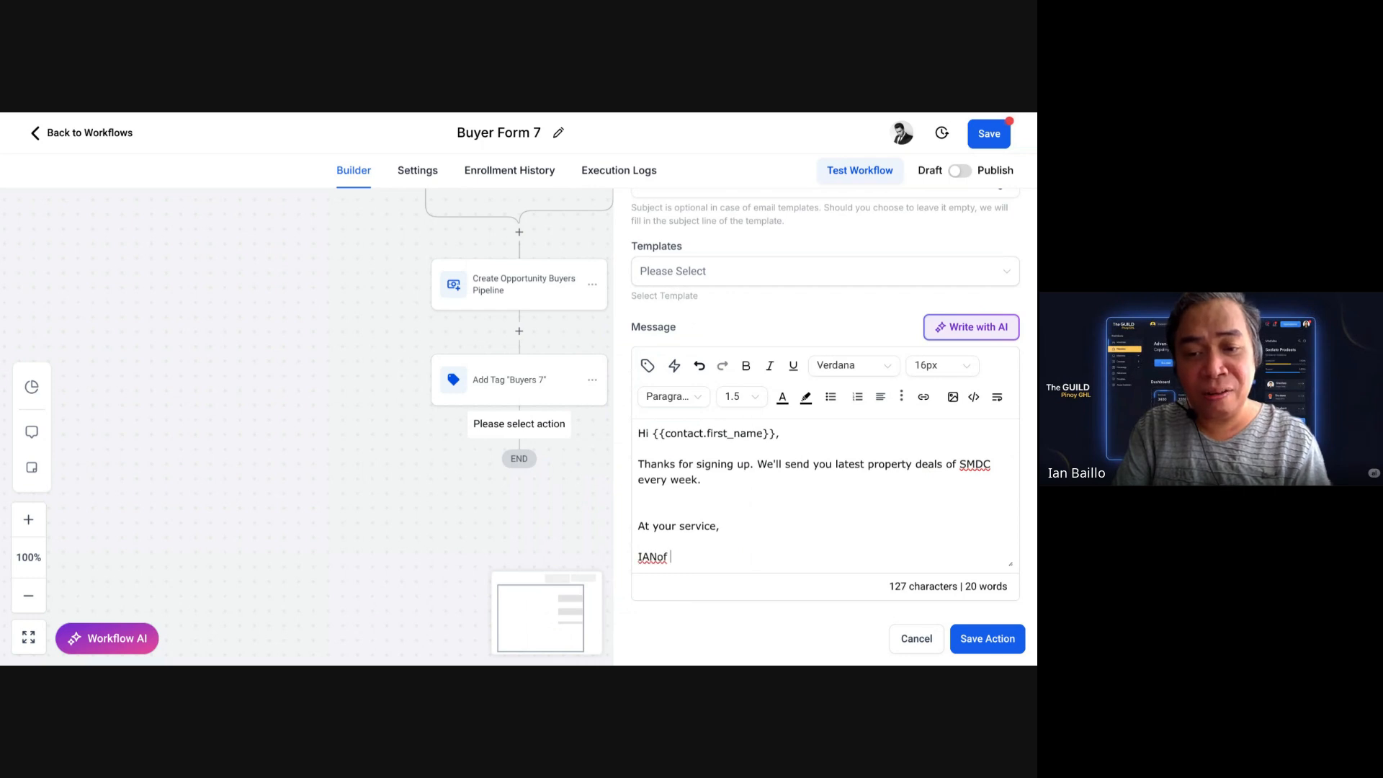
type(" of SM")
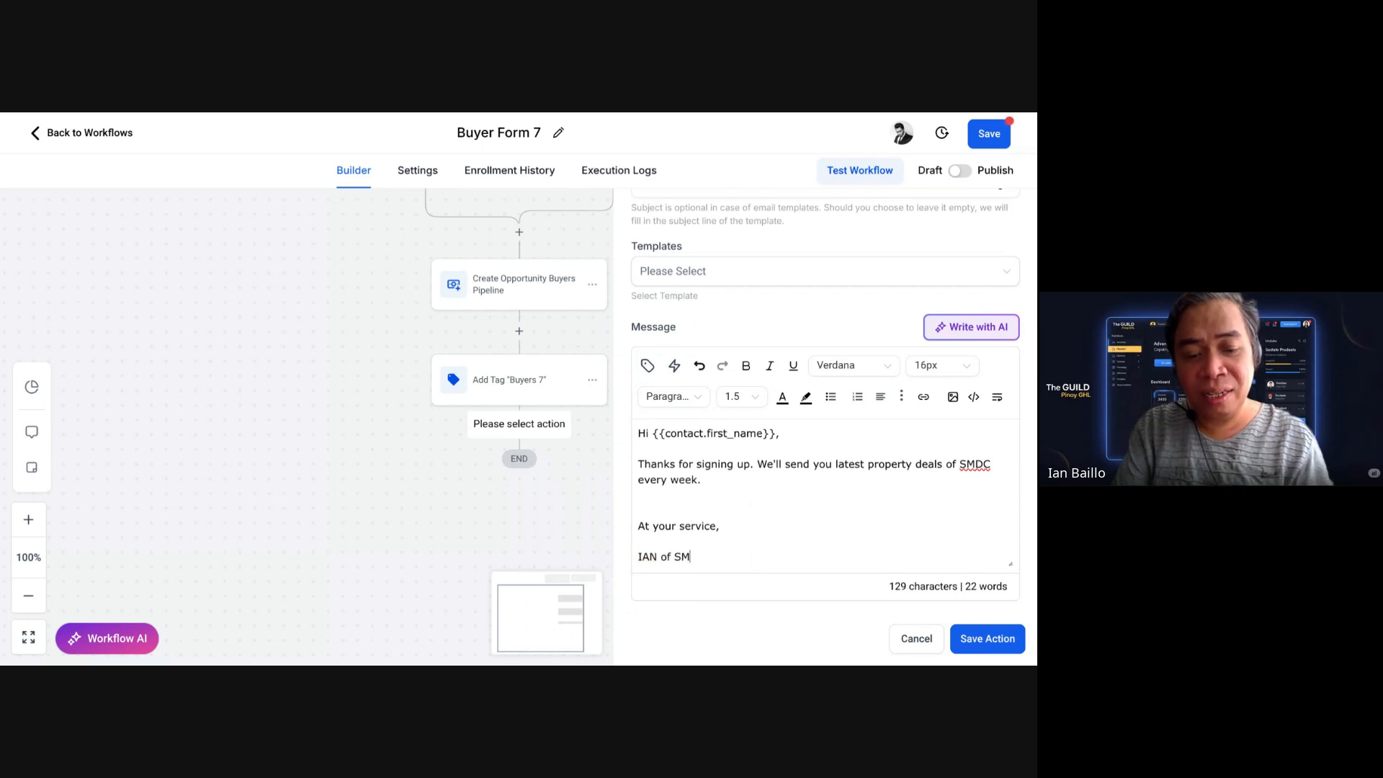
type("DC team")
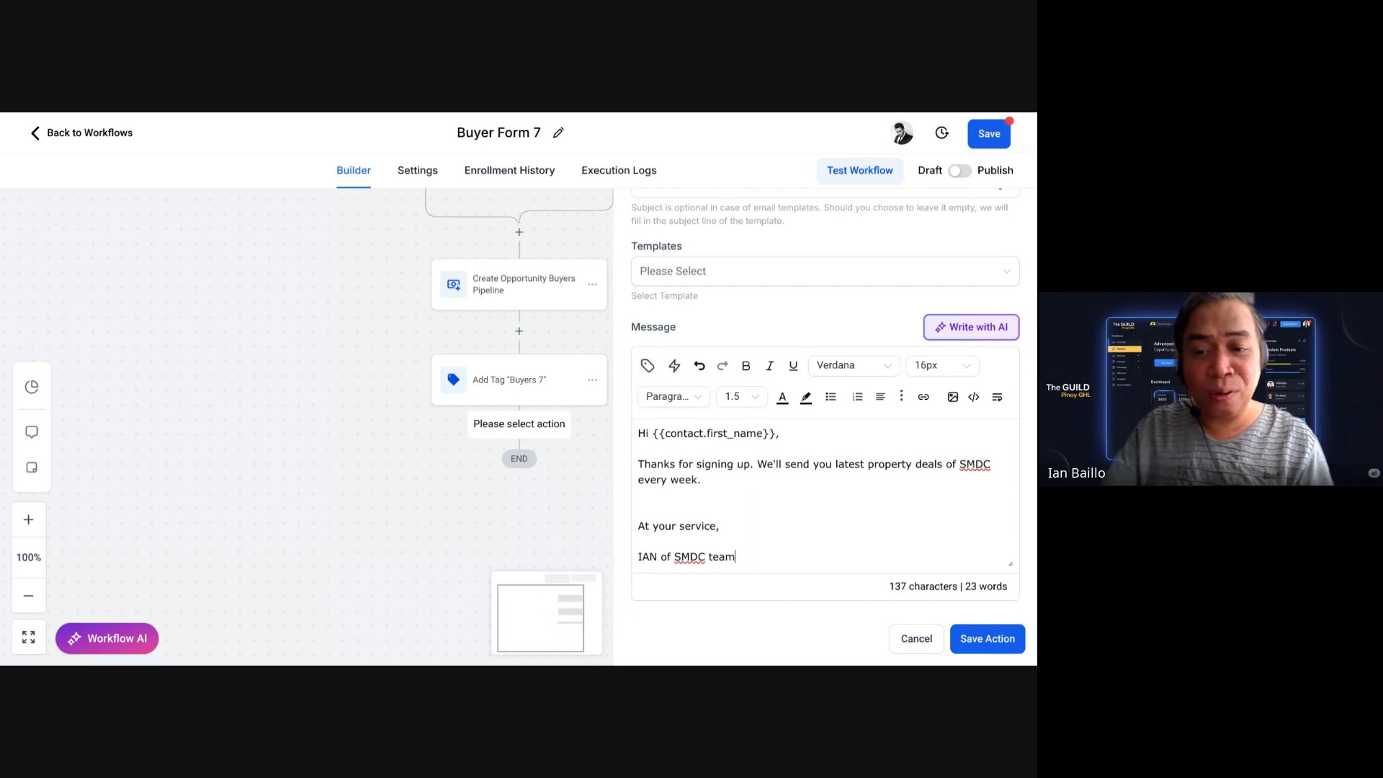
scroll(902, 465, "down", 1)
scroll(902, 465, "down", 2)
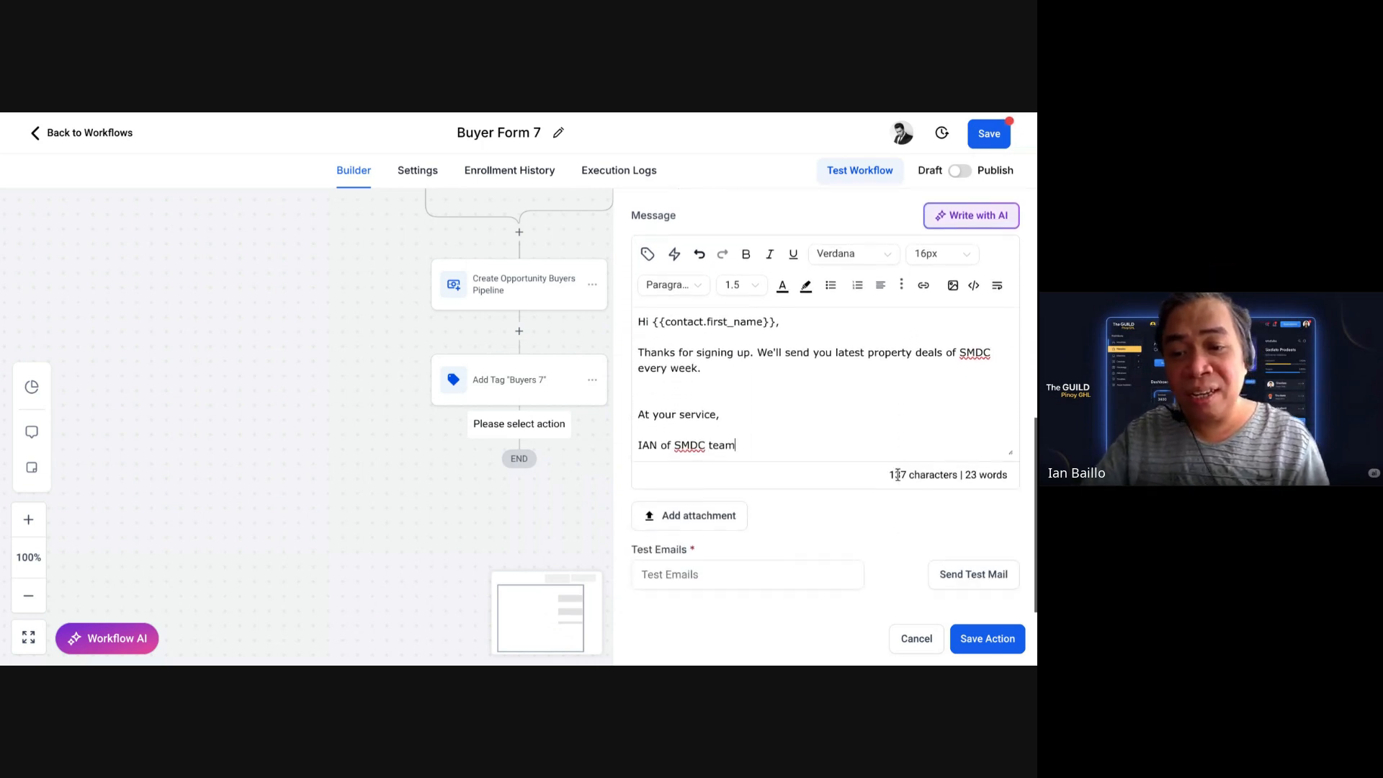
scroll(901, 470, "up", 5)
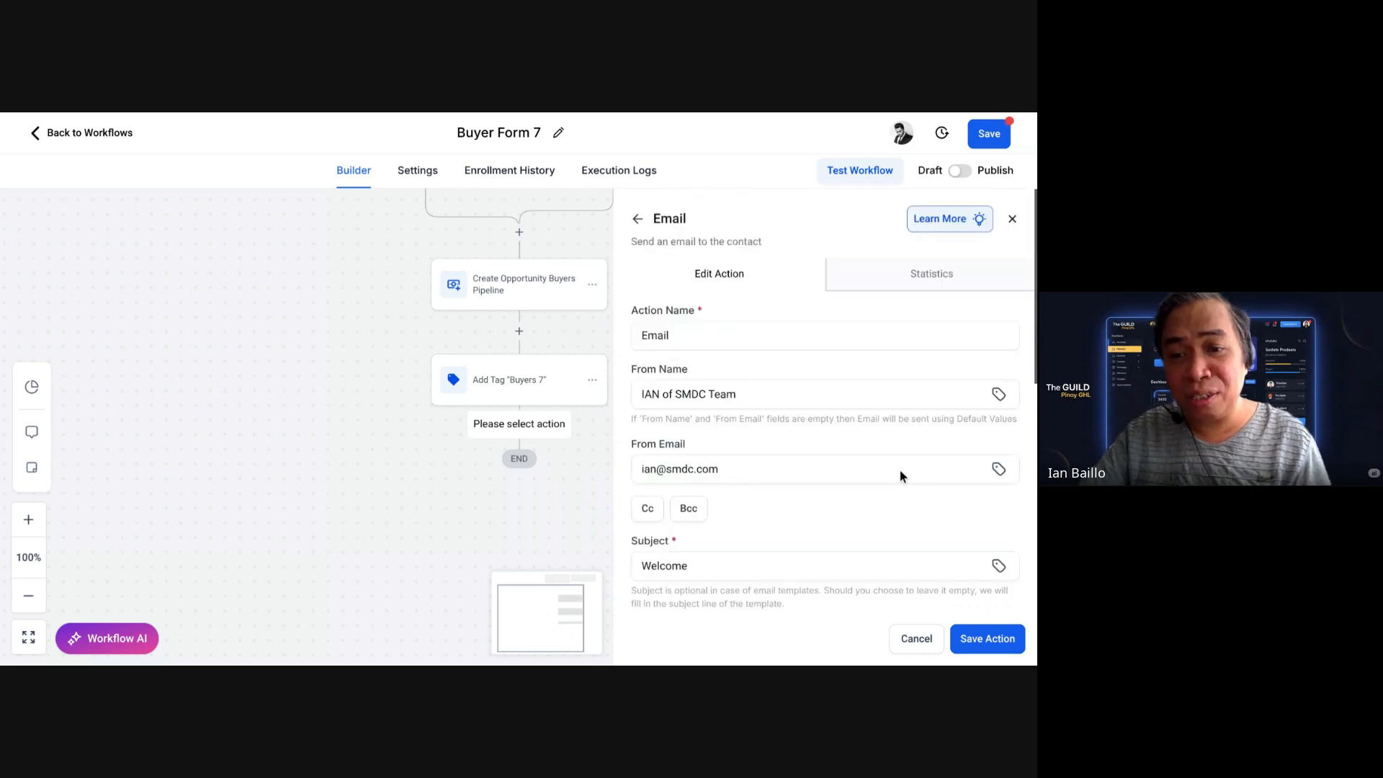
scroll(899, 468, "down", 5)
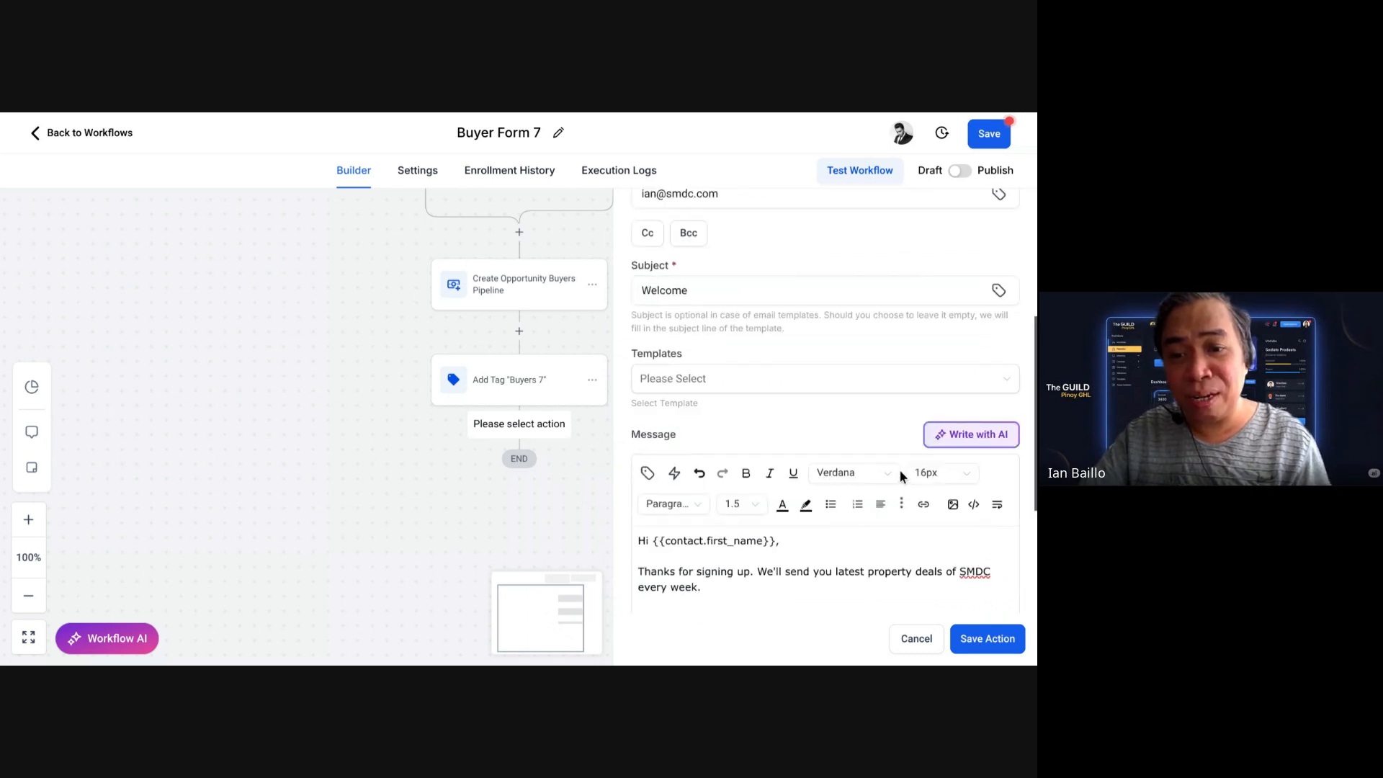
Step: Save the Email step and search the new step's actions for 'sms'
left_click(977, 638)
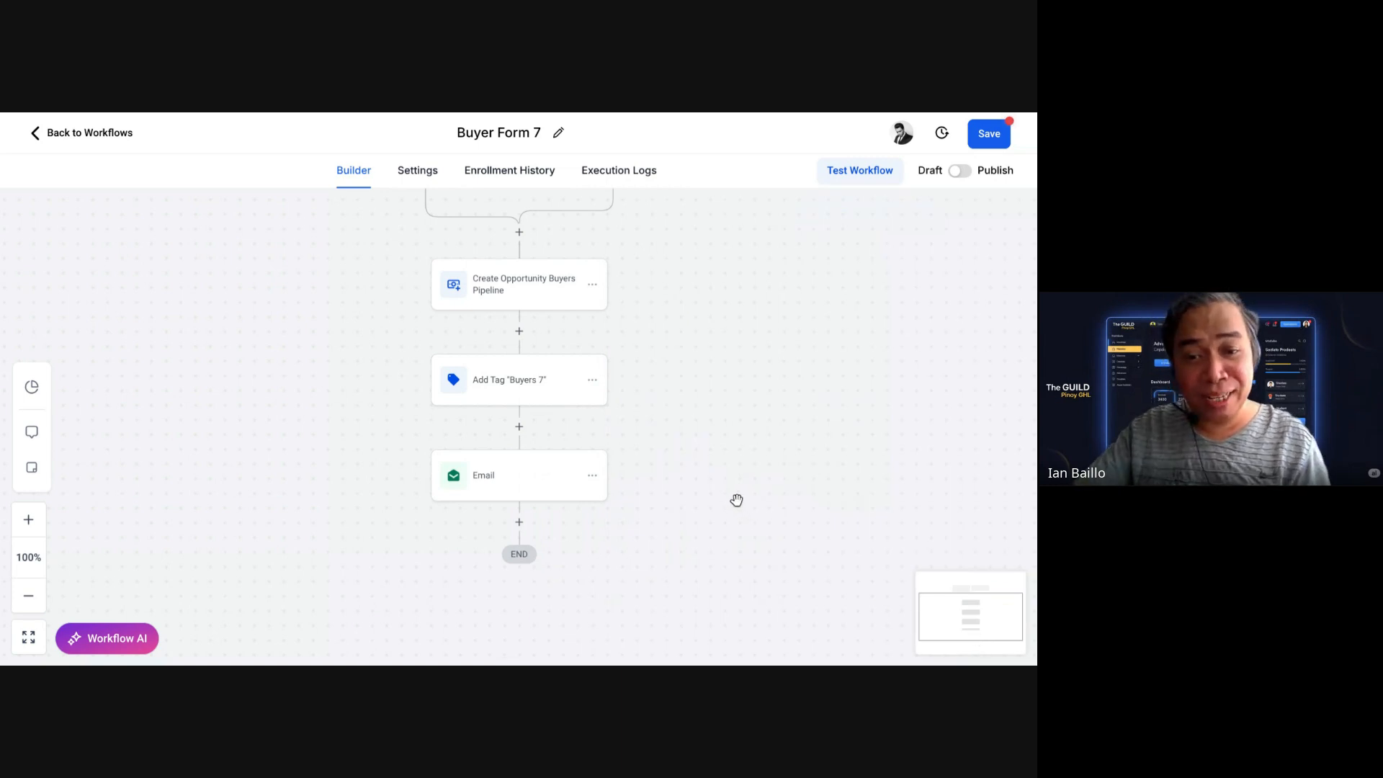
left_click(519, 524)
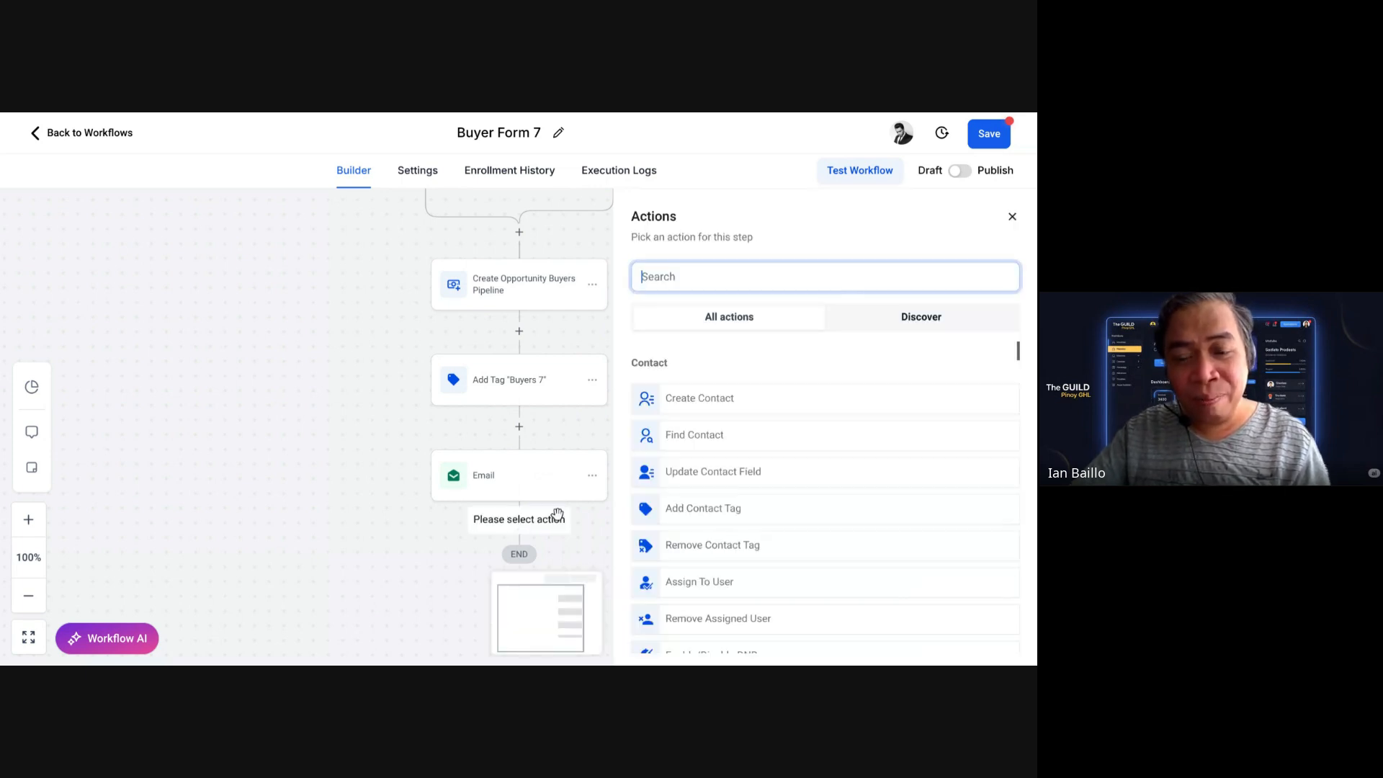
type("sms")
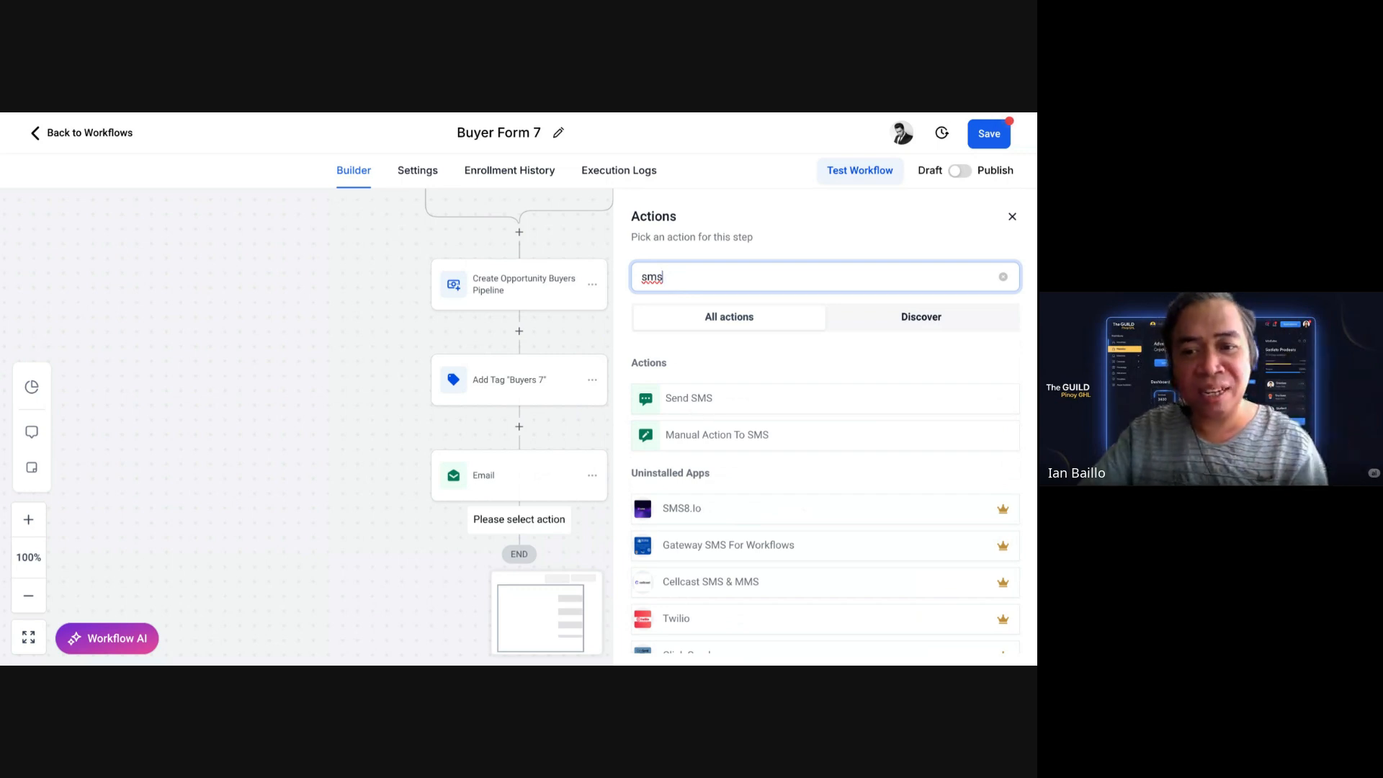
Step: Add a Send SMS step and rename it to 'Welcome SMS'
left_click(693, 405)
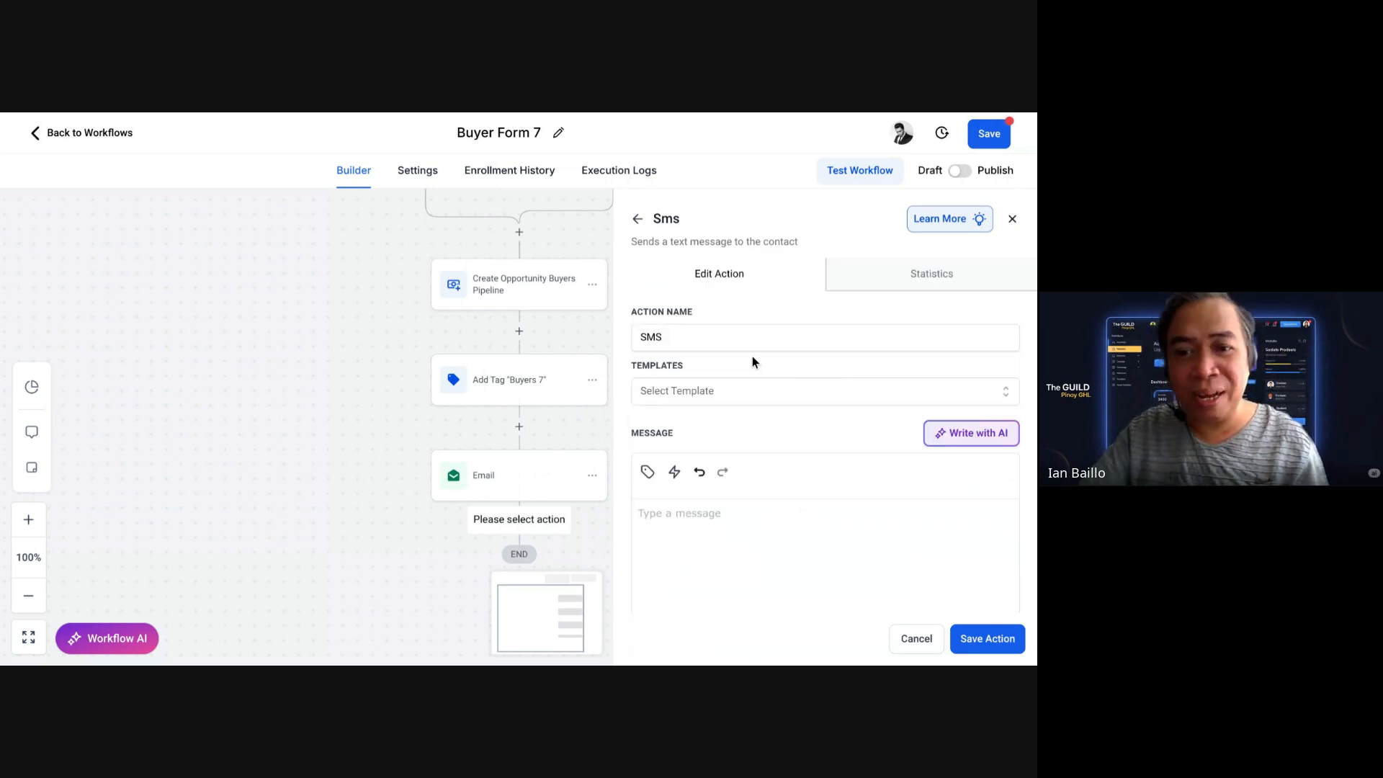
left_click(706, 342)
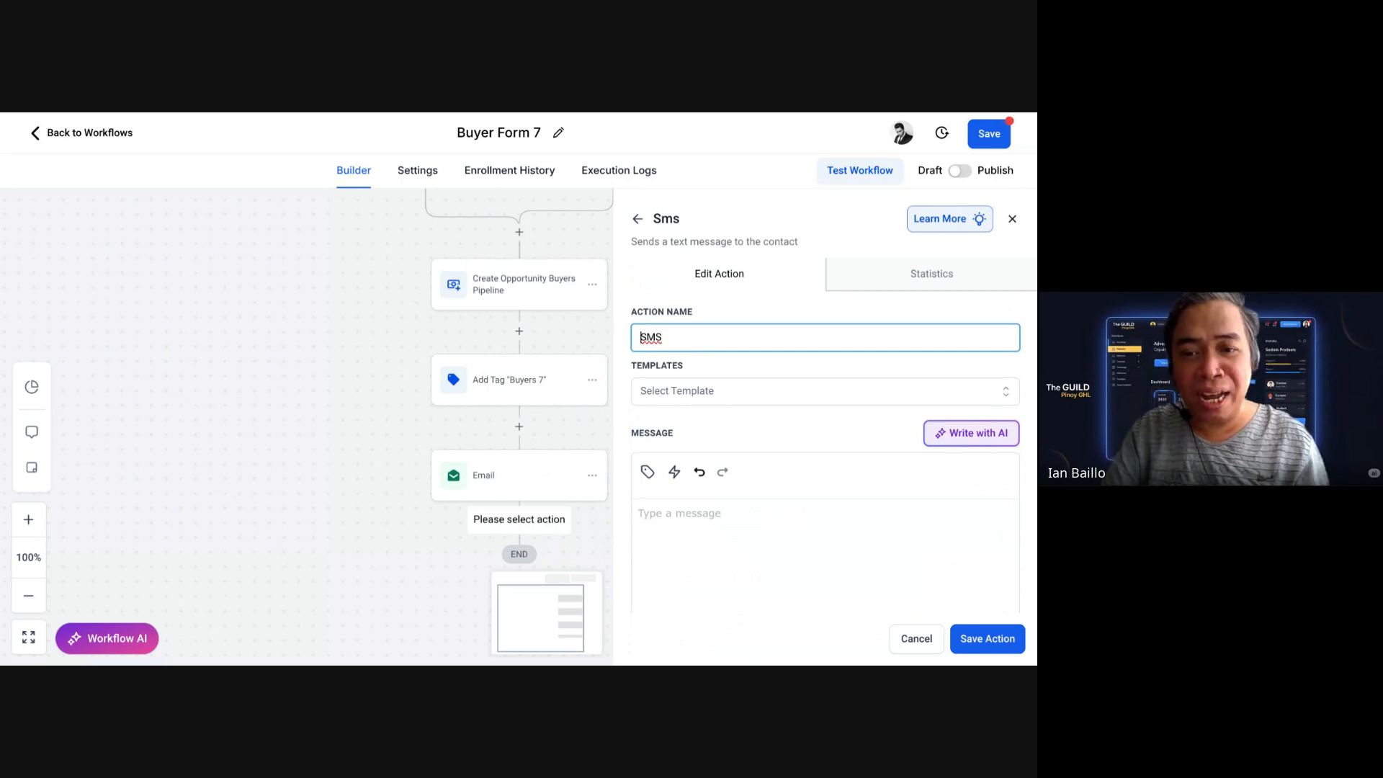
key("Home")
type("Welcome")
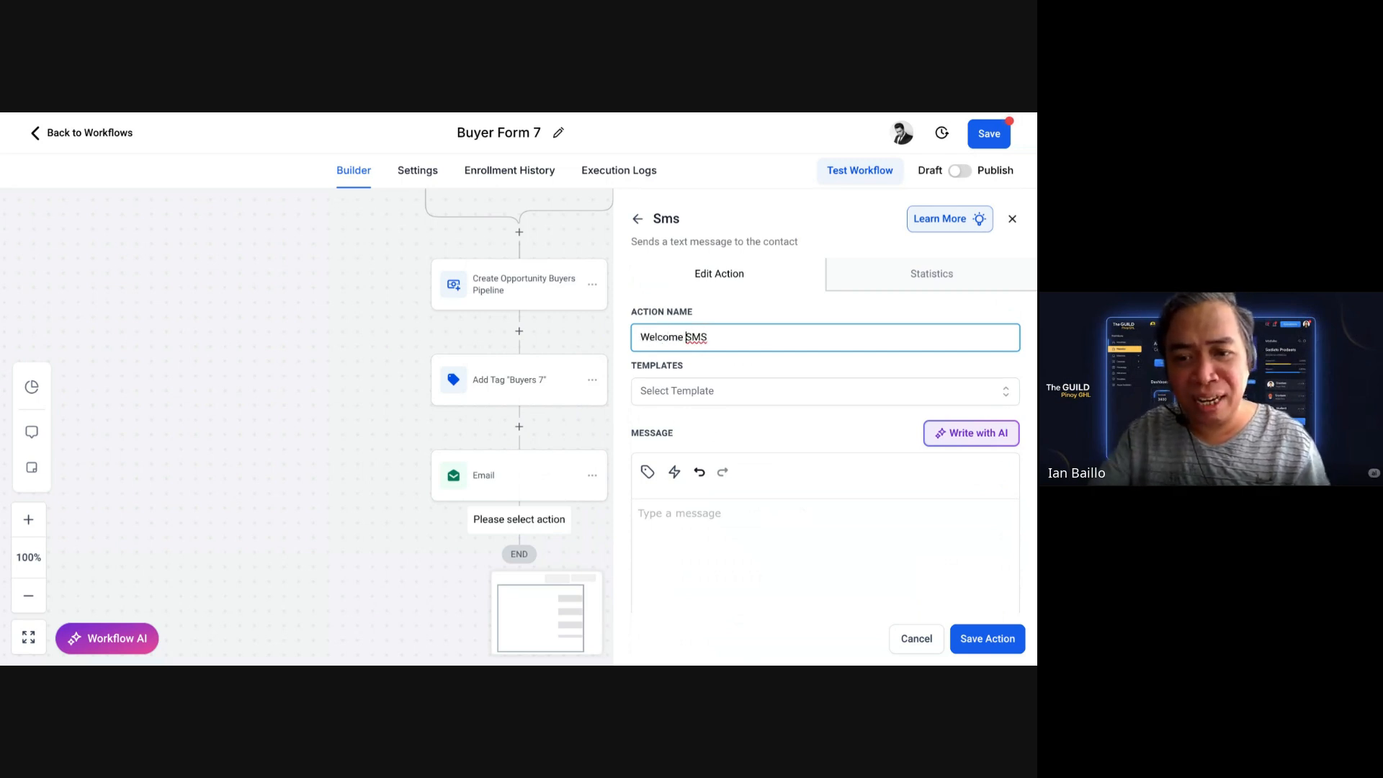
Step: Begin the SMS message with 'Hi' and the contact's name custom value
scroll(705, 512, "down", 1)
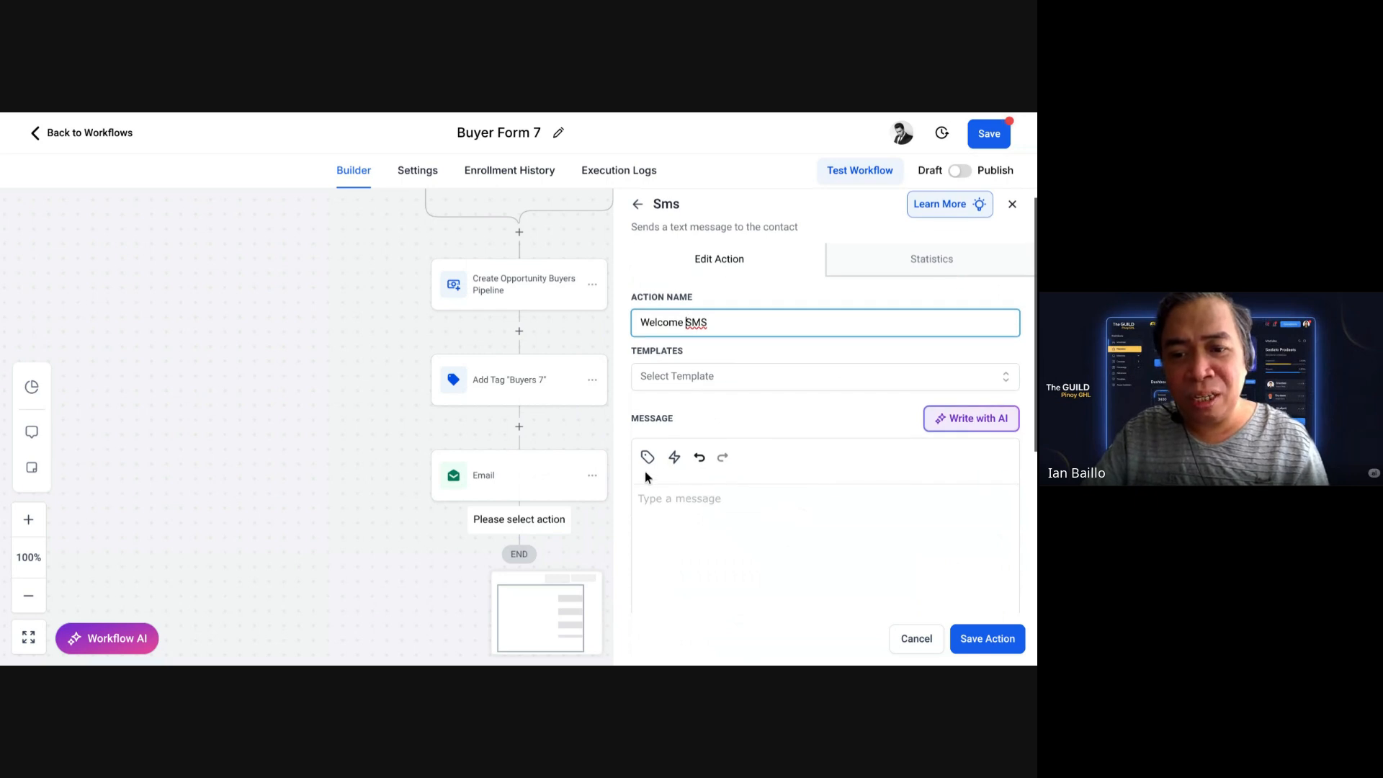
left_click(655, 519)
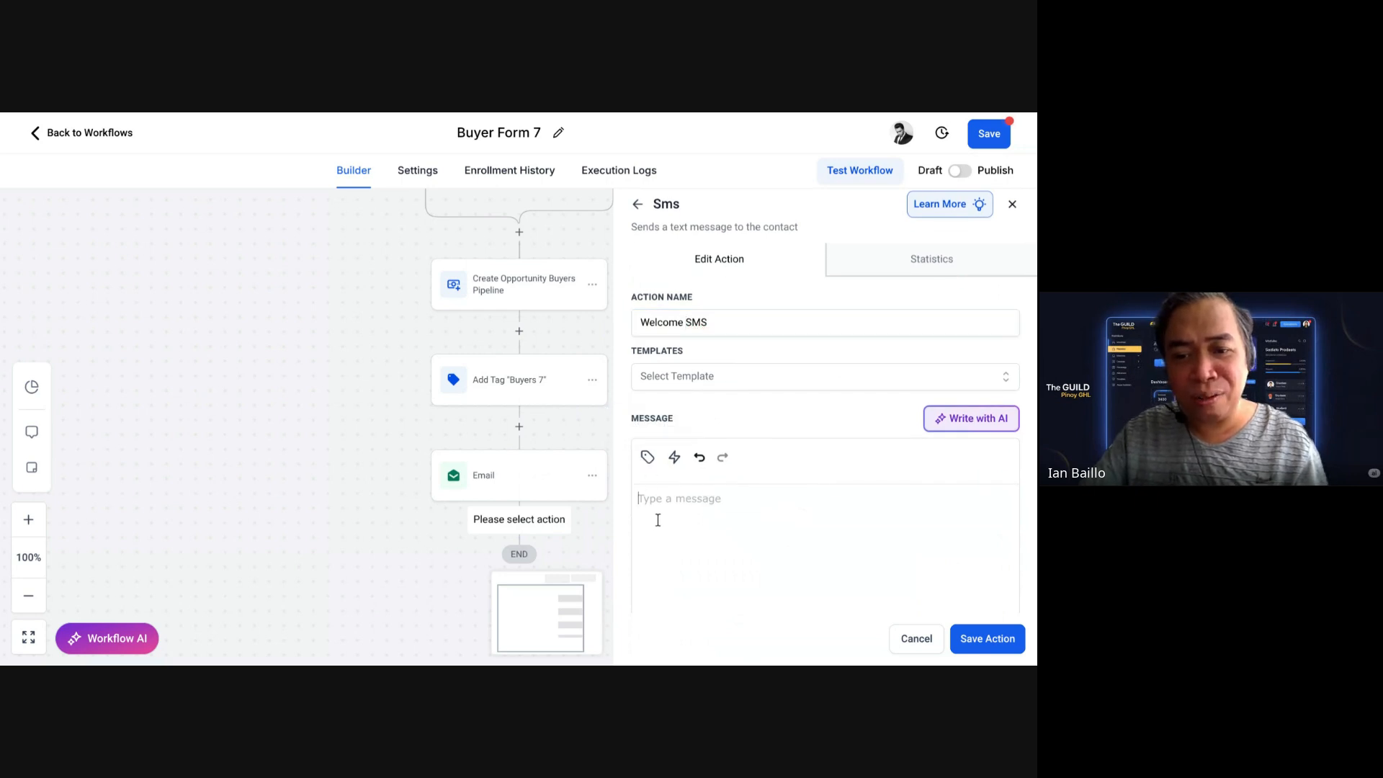
type("Hi")
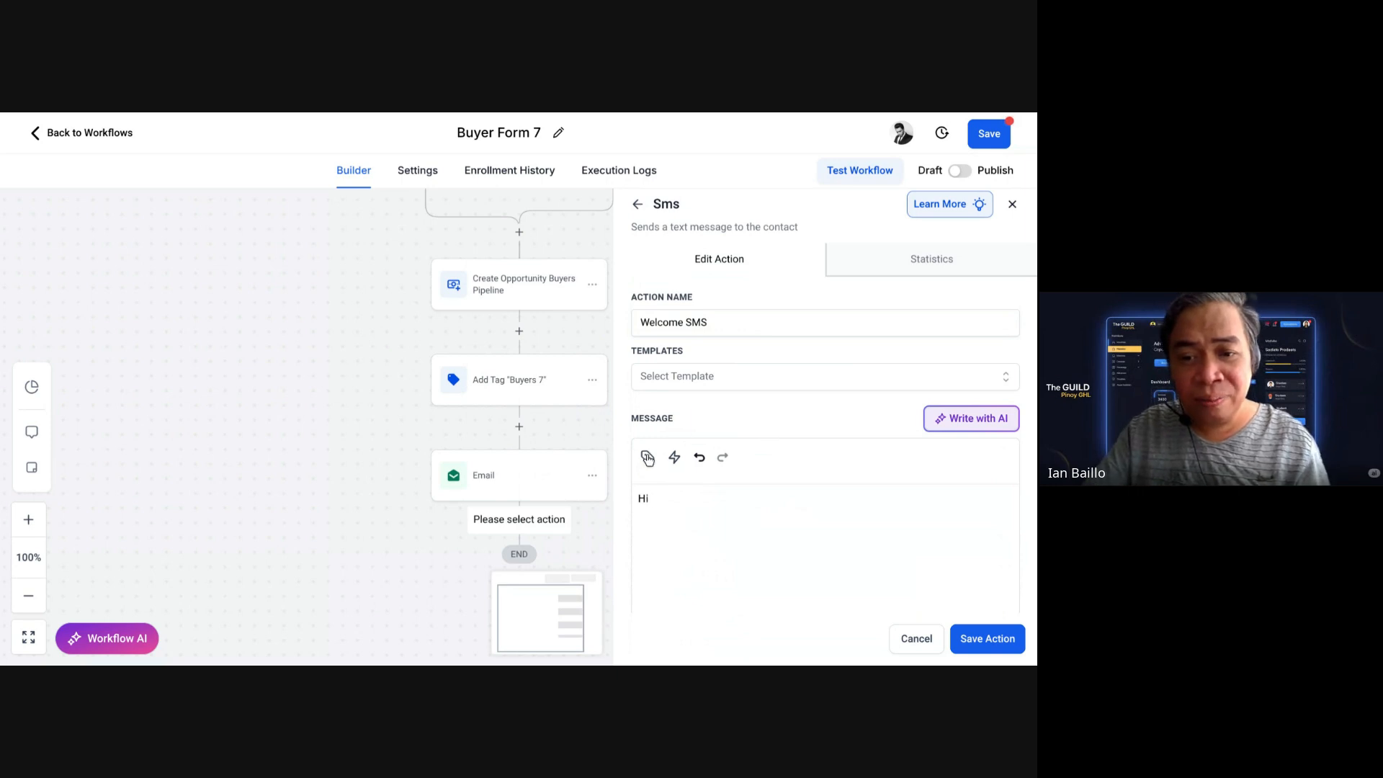
left_click(647, 457)
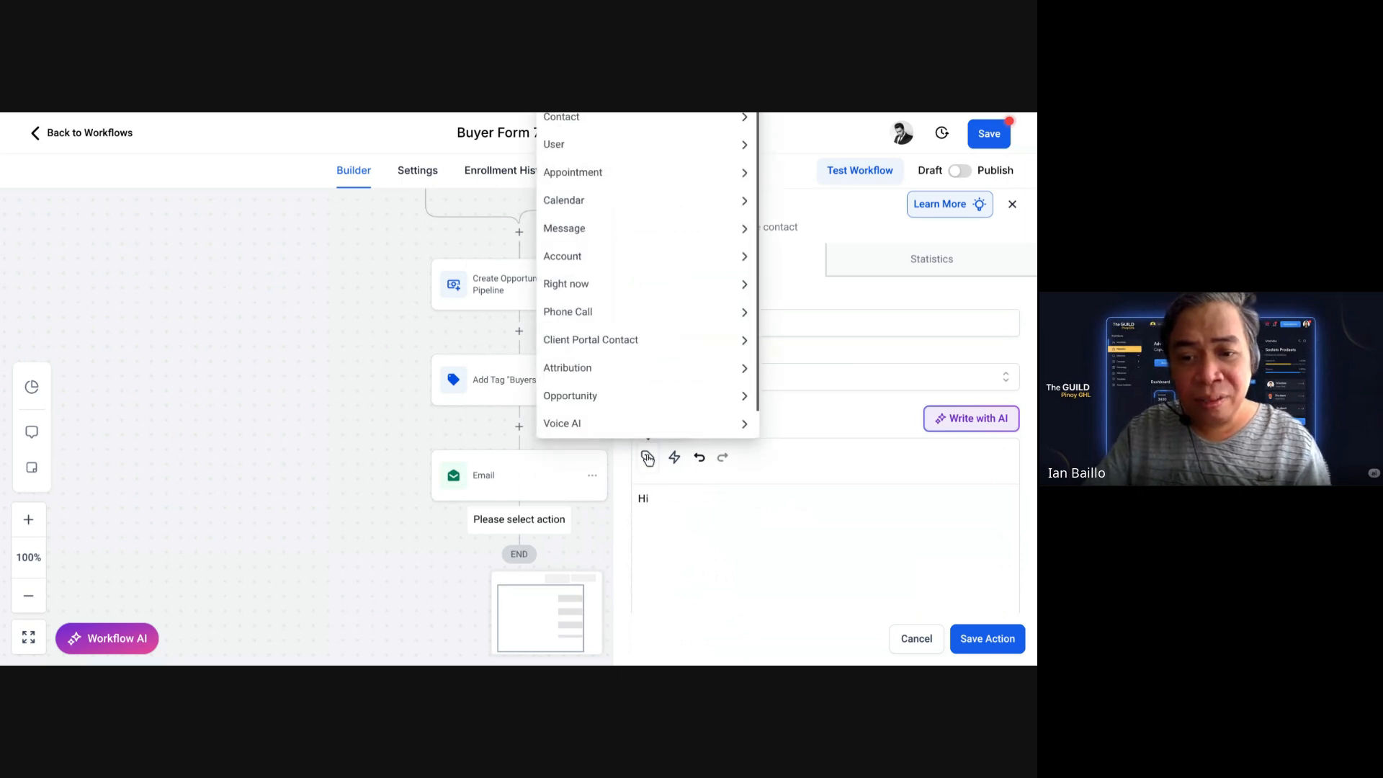
left_click(706, 119)
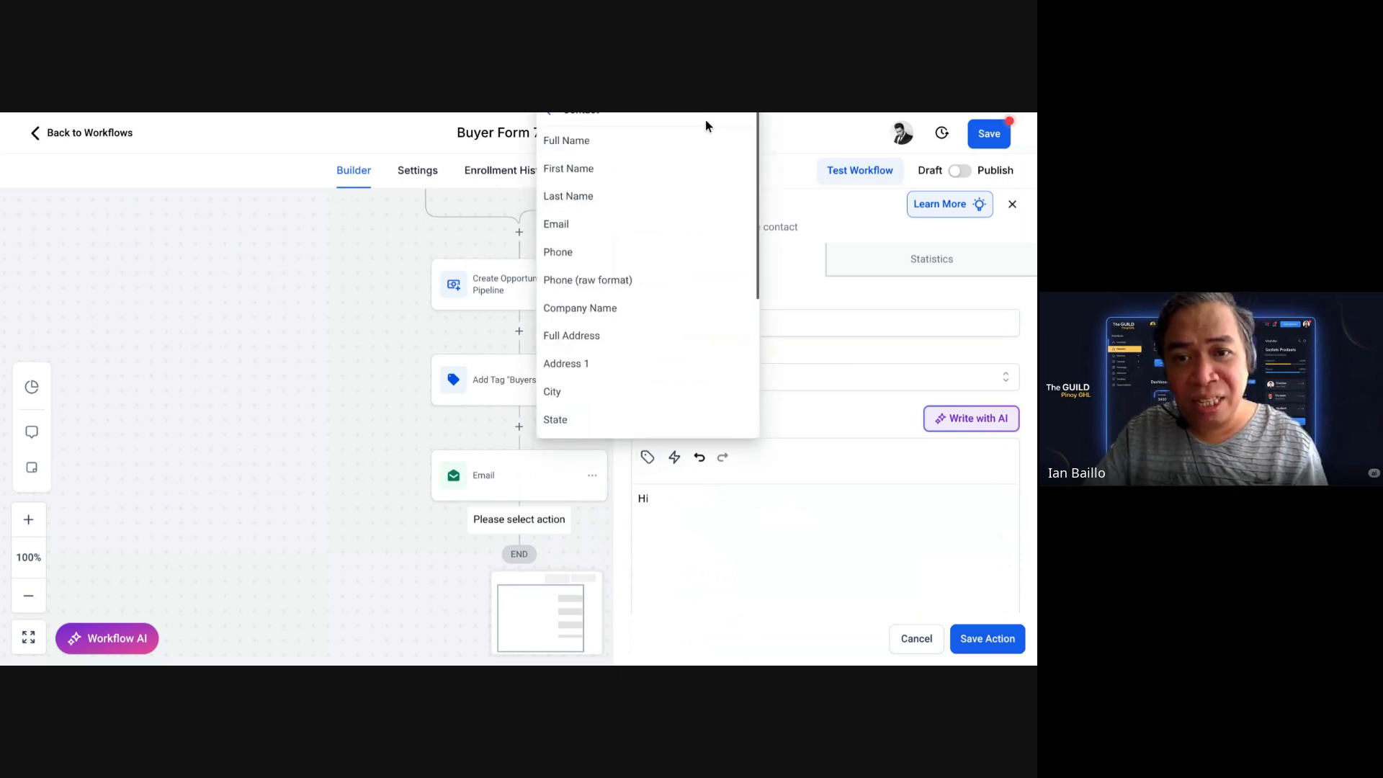
left_click(621, 149)
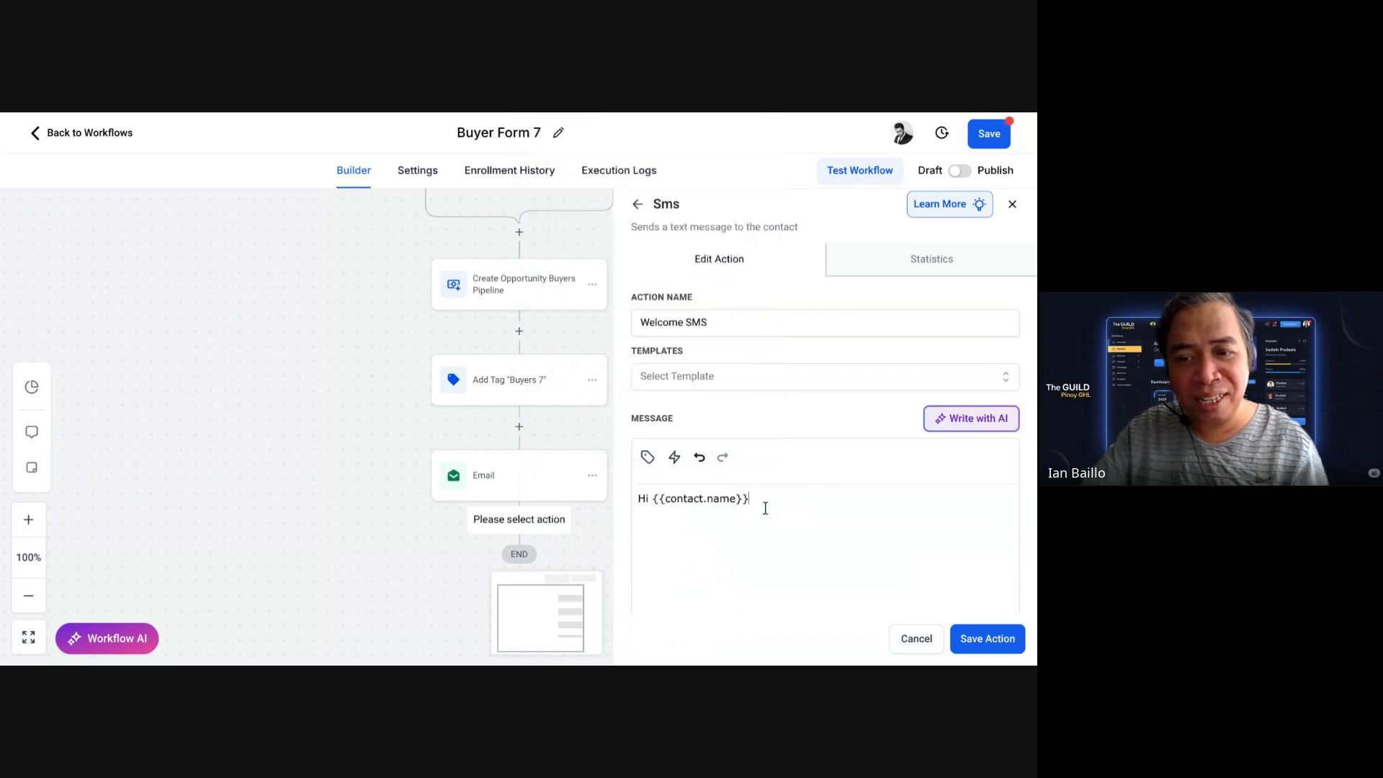
Step: Continue the message introducing the sender as part of the SMDC team
type("! This")
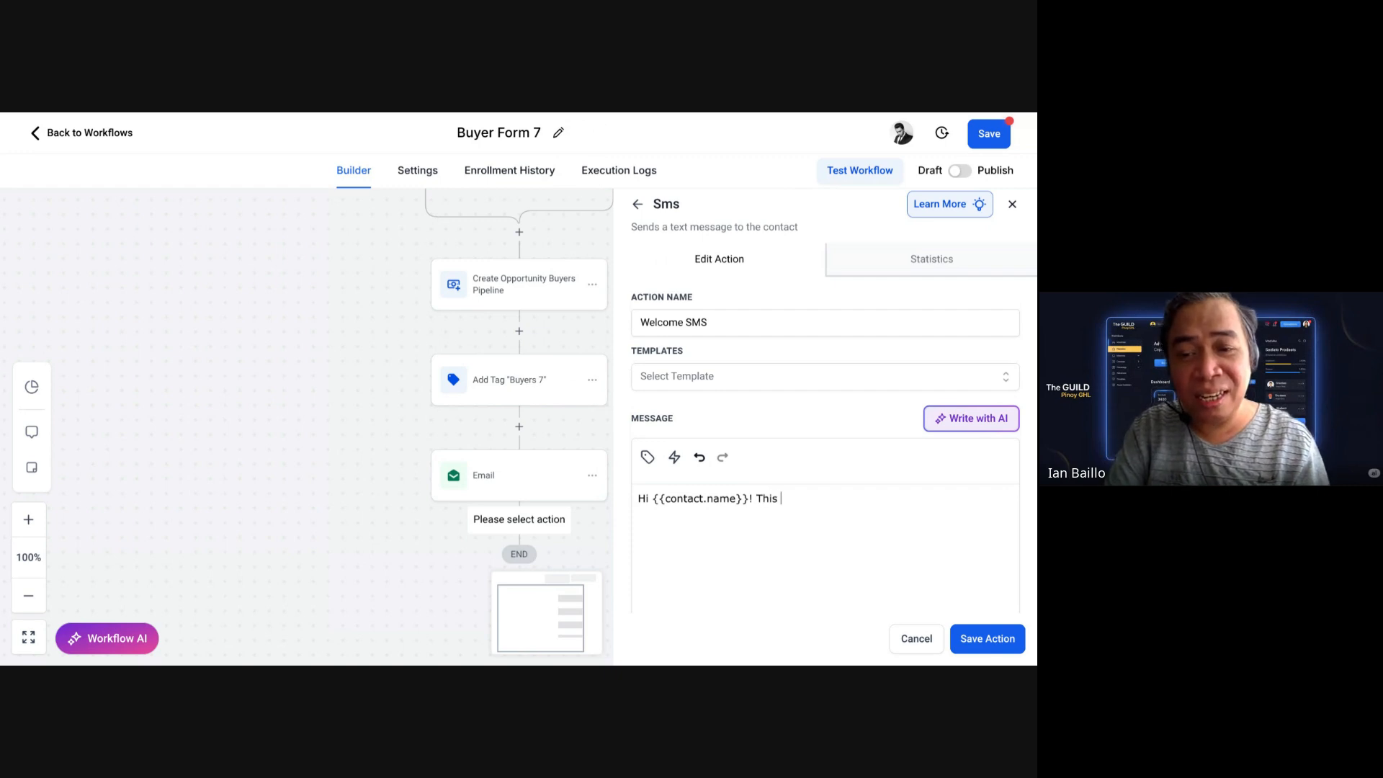
key("BackSpace")
key("BackSpace")
key("BackSpace")
key("BackSpace")
type("hanks f")
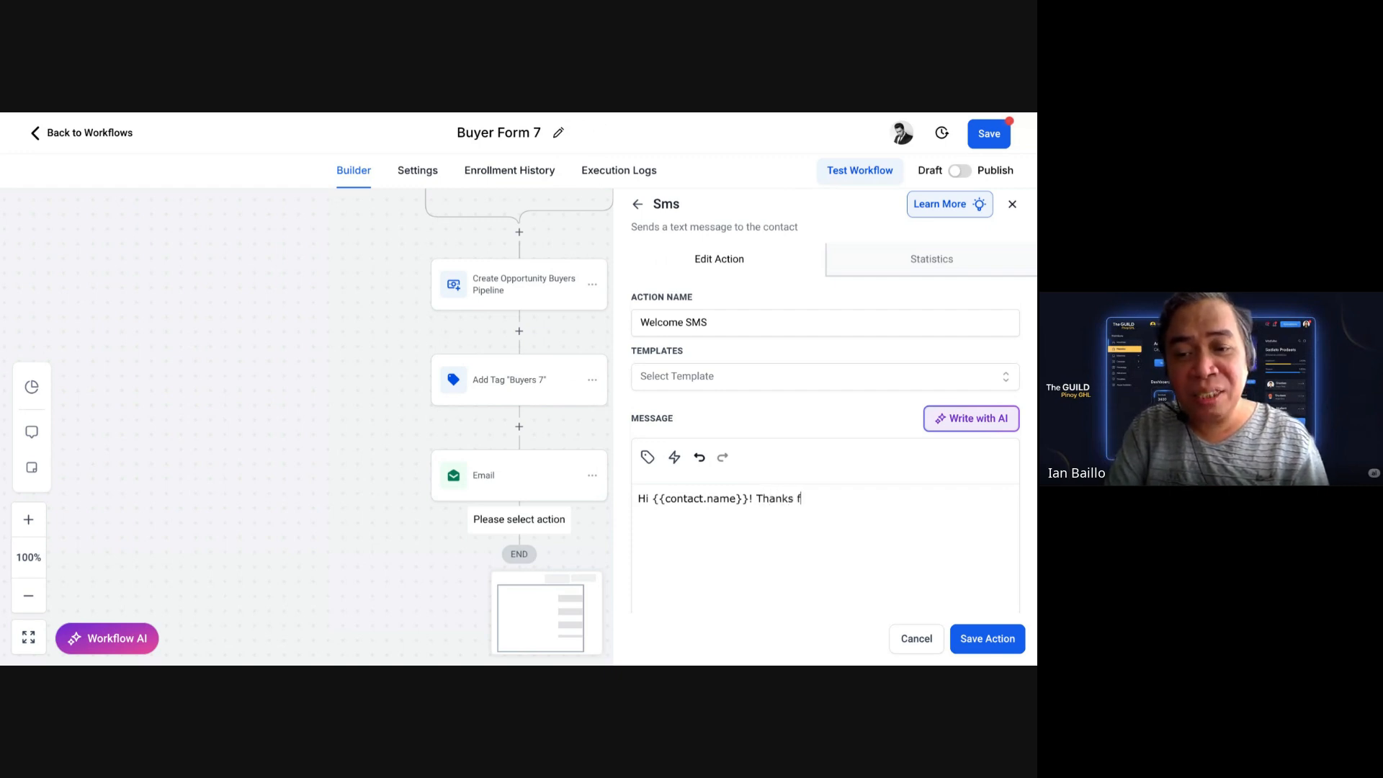
type("or sing")
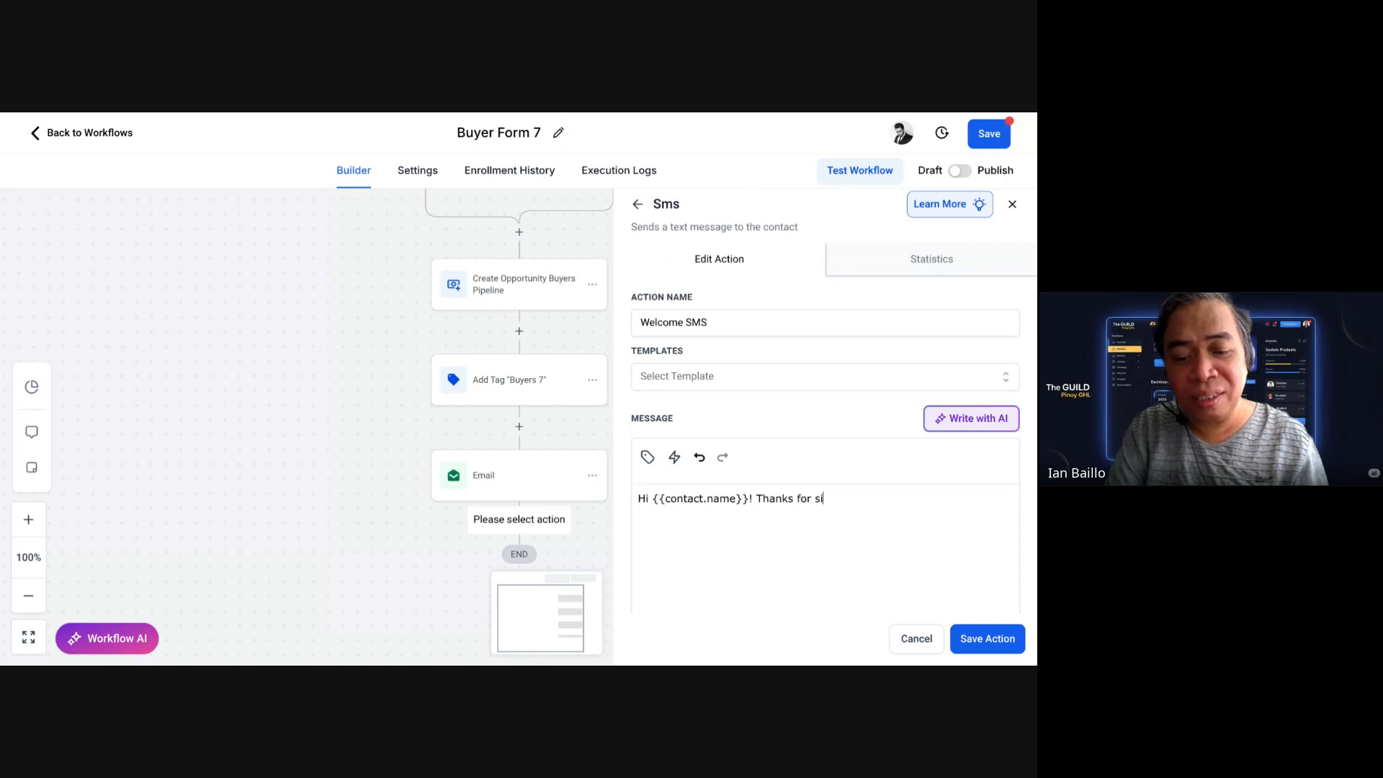
key("BackSpace")
key("BackSpace")
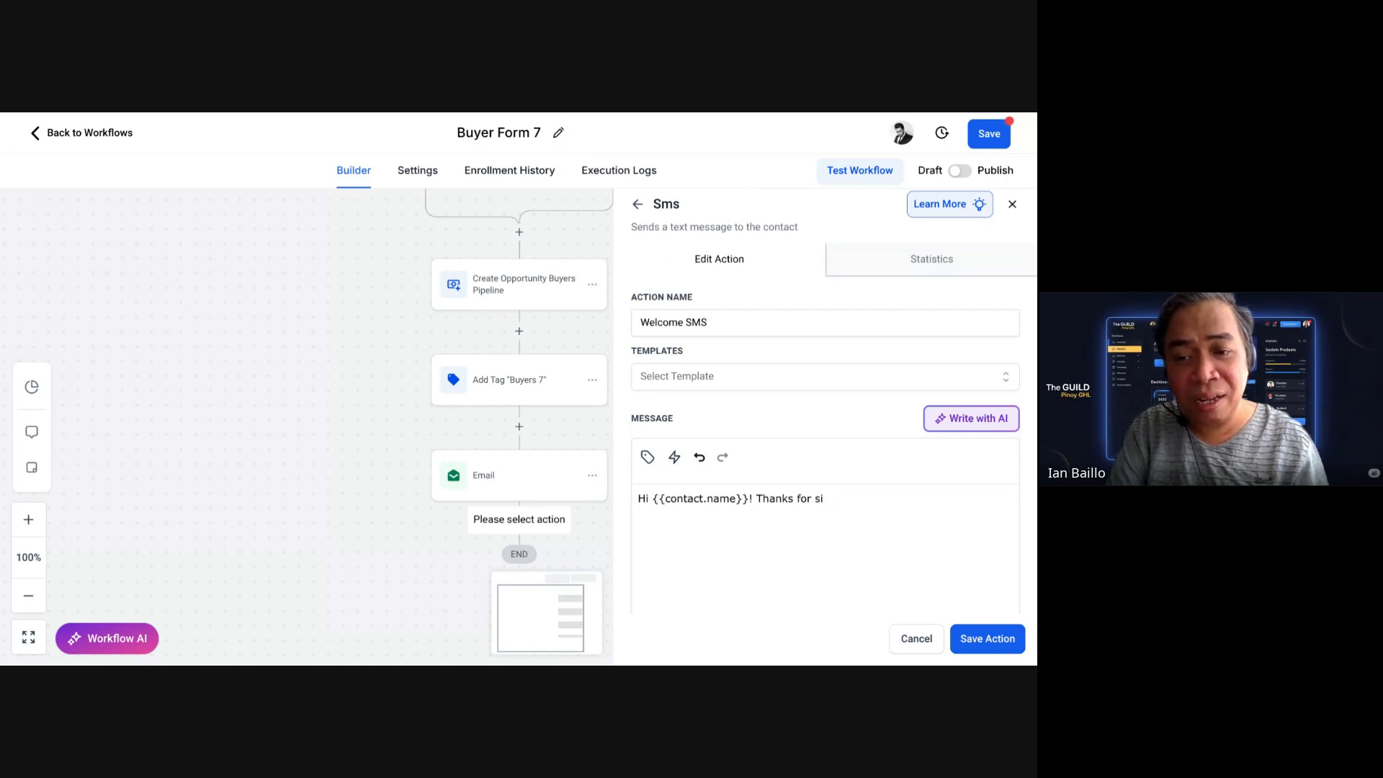
key("BackSpace")
key("BackSpace")
key("BackSpace")
key("BackSpace")
key("BackSpace")
key("BackSpace")
key("BackSpace")
key("BackSpace")
key("BackSpace")
key("BackSpace")
key("BackSpace")
type("h")
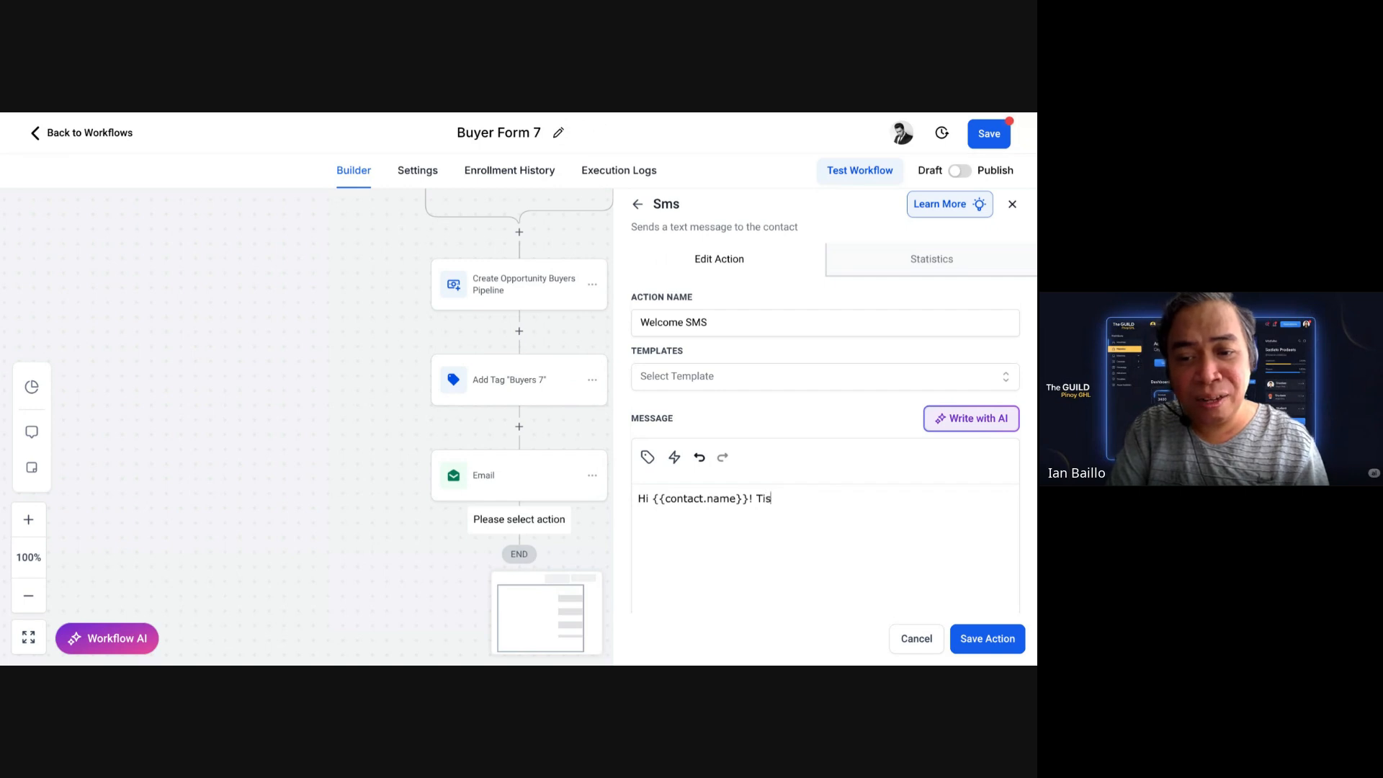
key("BackSpace")
type("his is IANof")
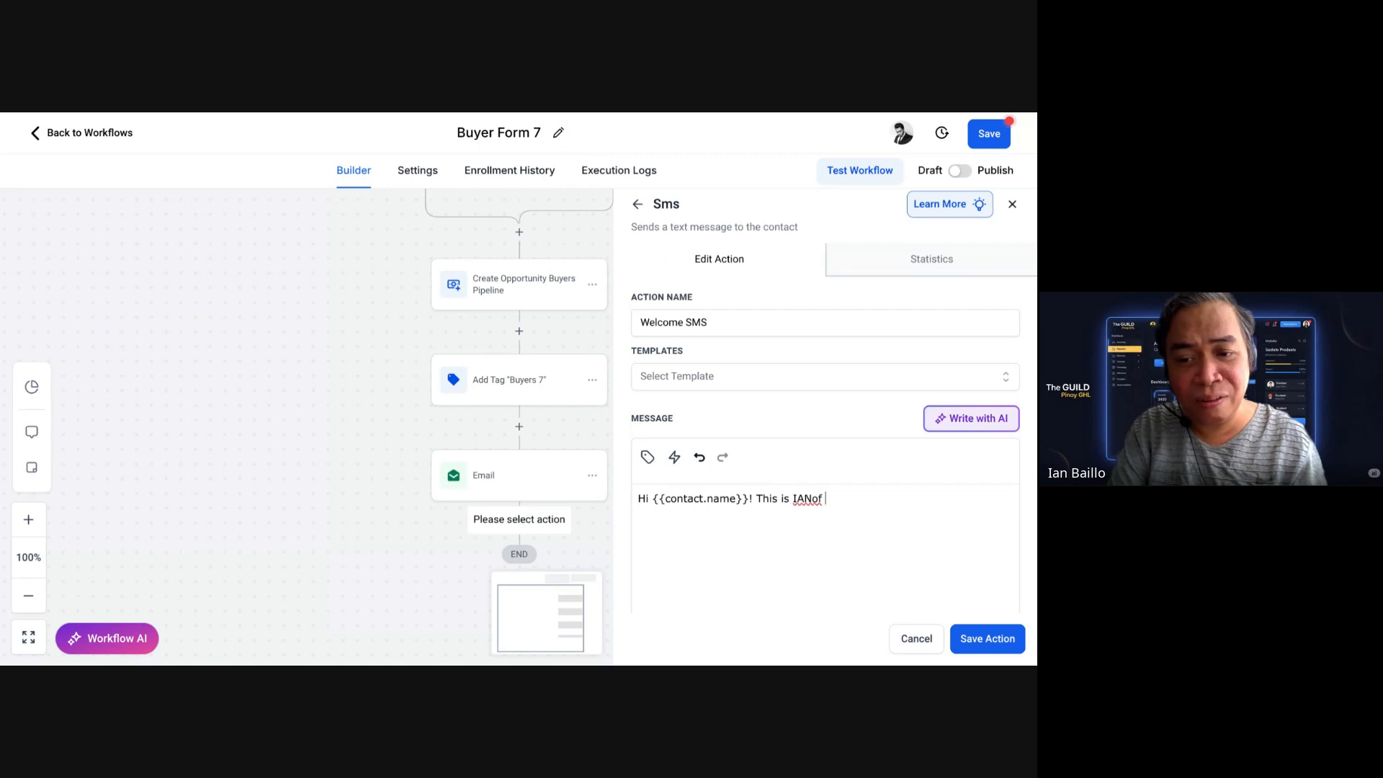
key("BackSpace")
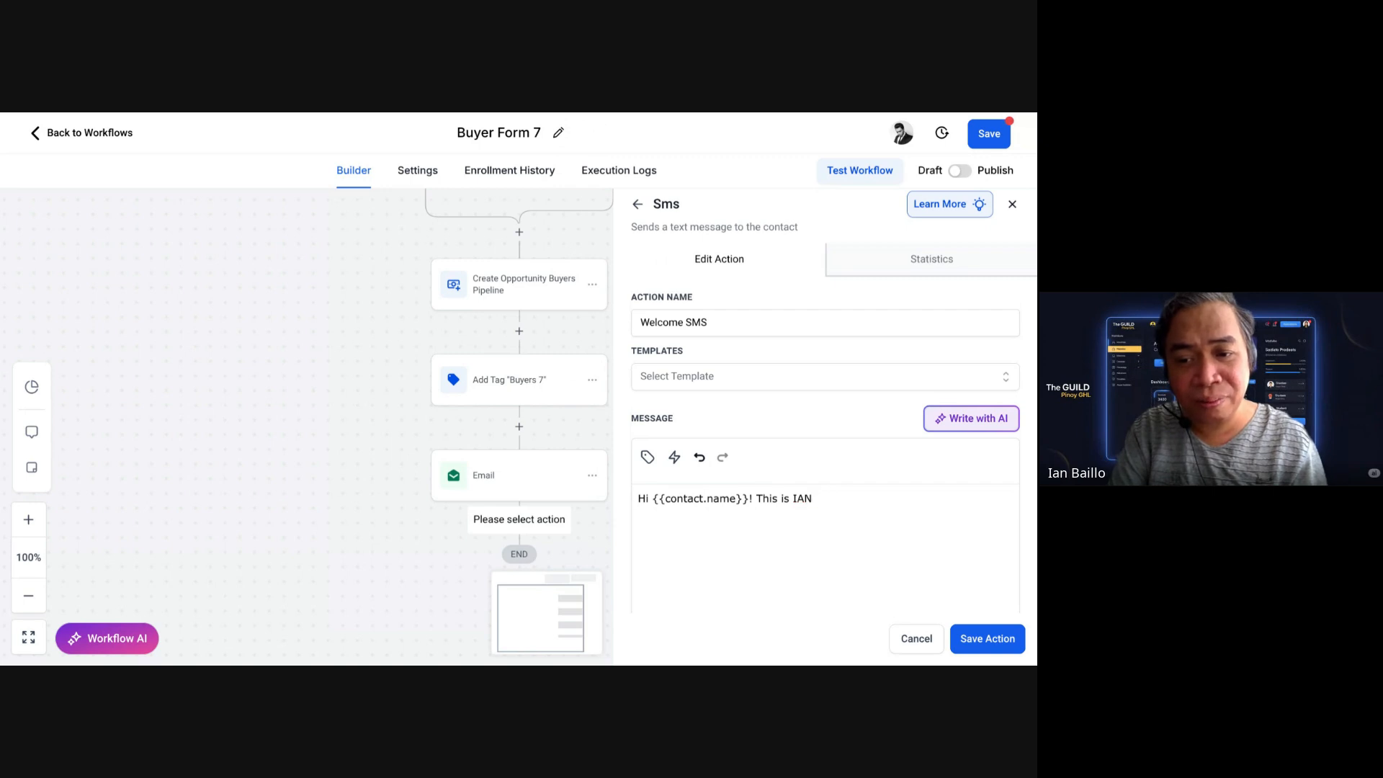
type("of SMDCteam")
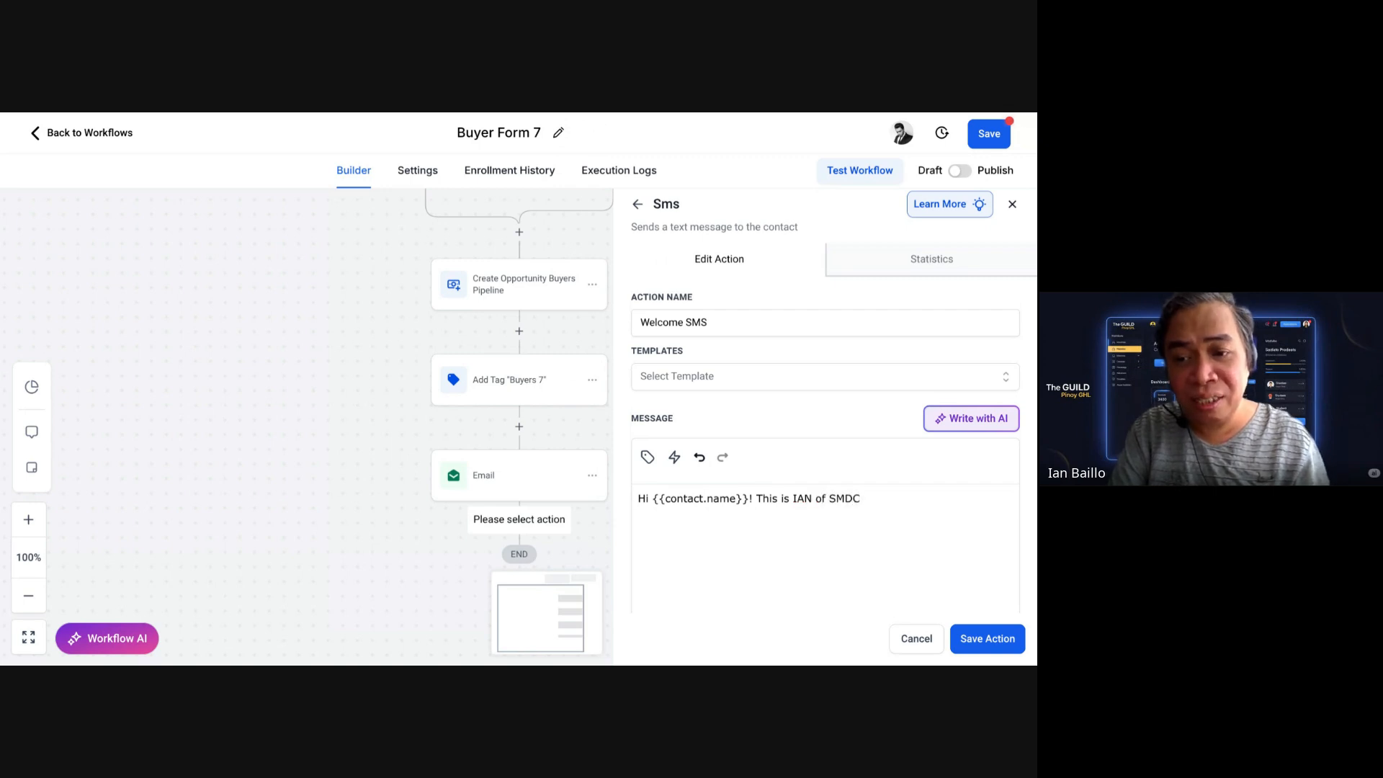
key("BackSpace")
key("BackSpace")
key("BackSpace")
key("BackSpace")
Step: Finish with 'We'll be sending you hottest property listings. Welcome aboard!' and save the step
type("team")
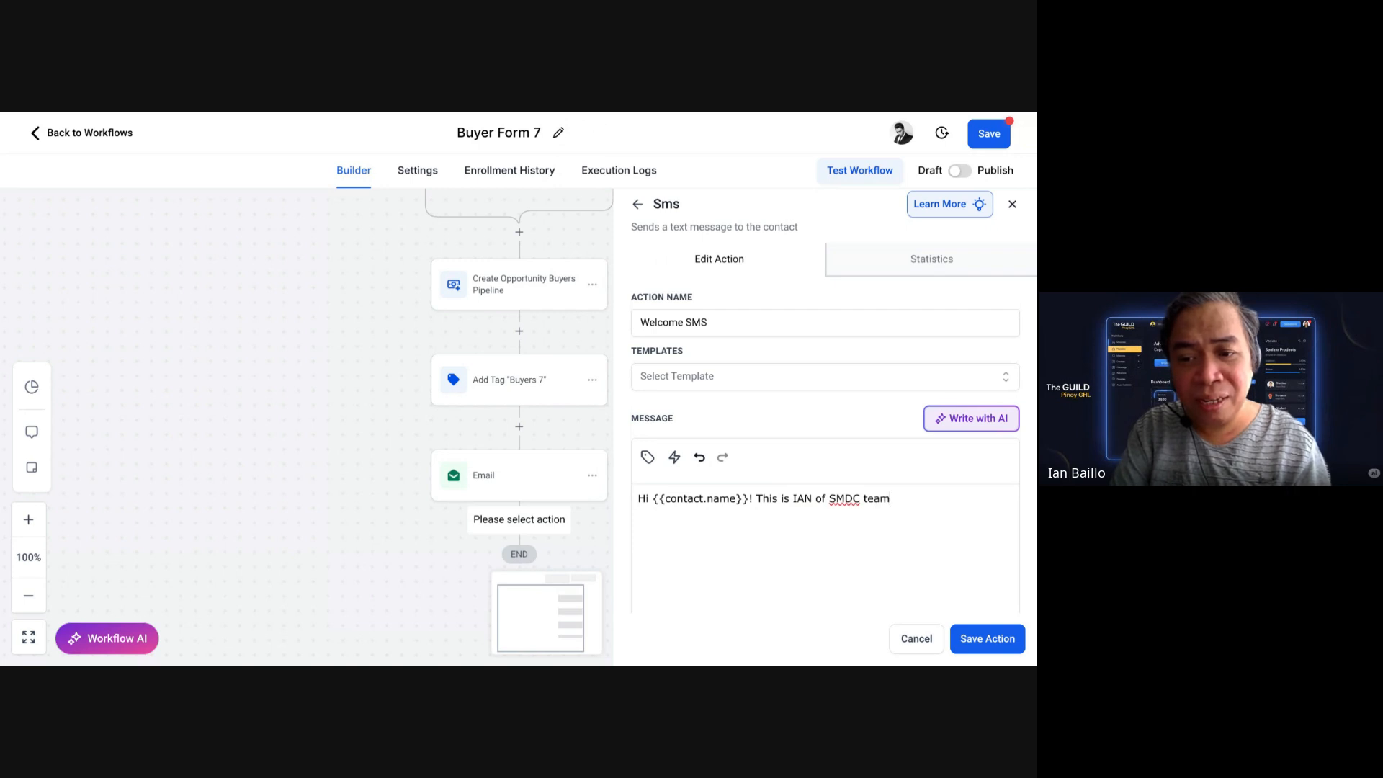
type(". We")
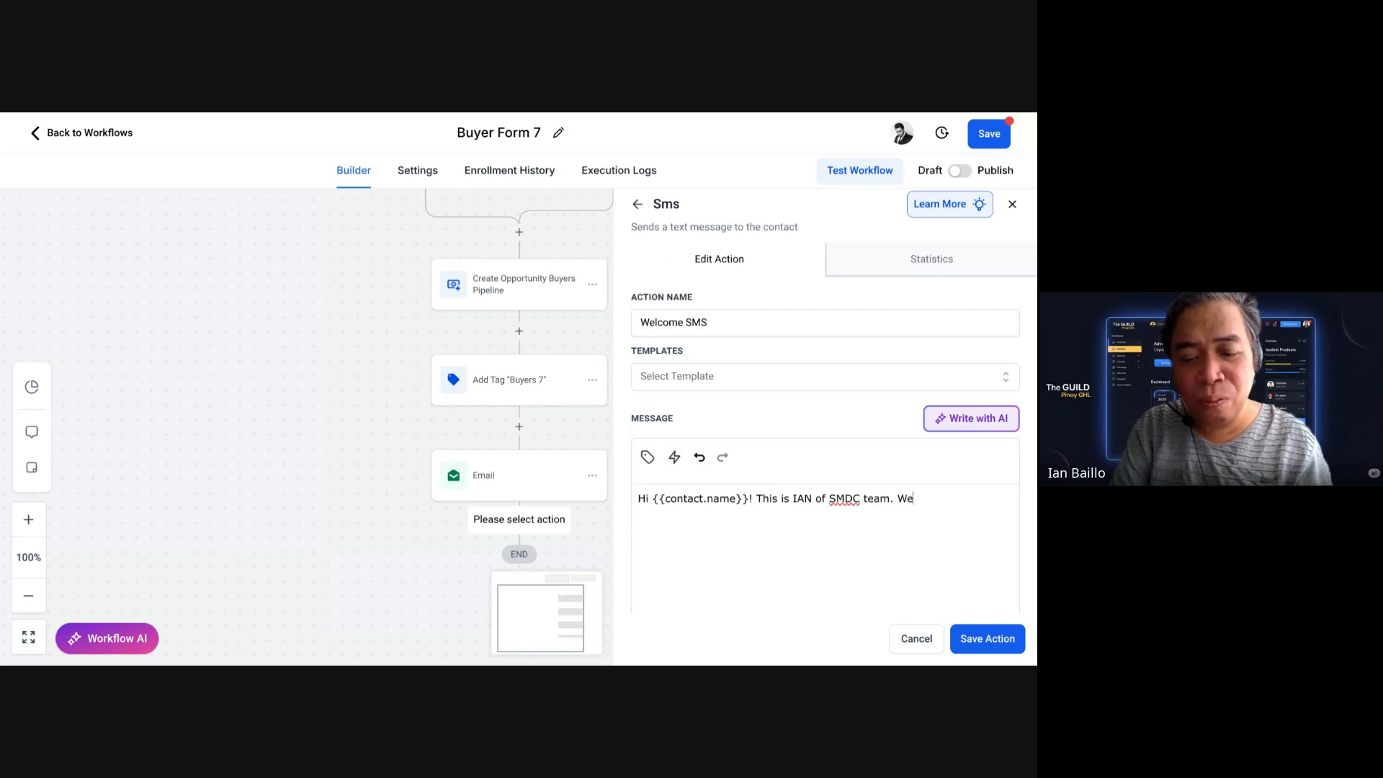
type("'ll be s")
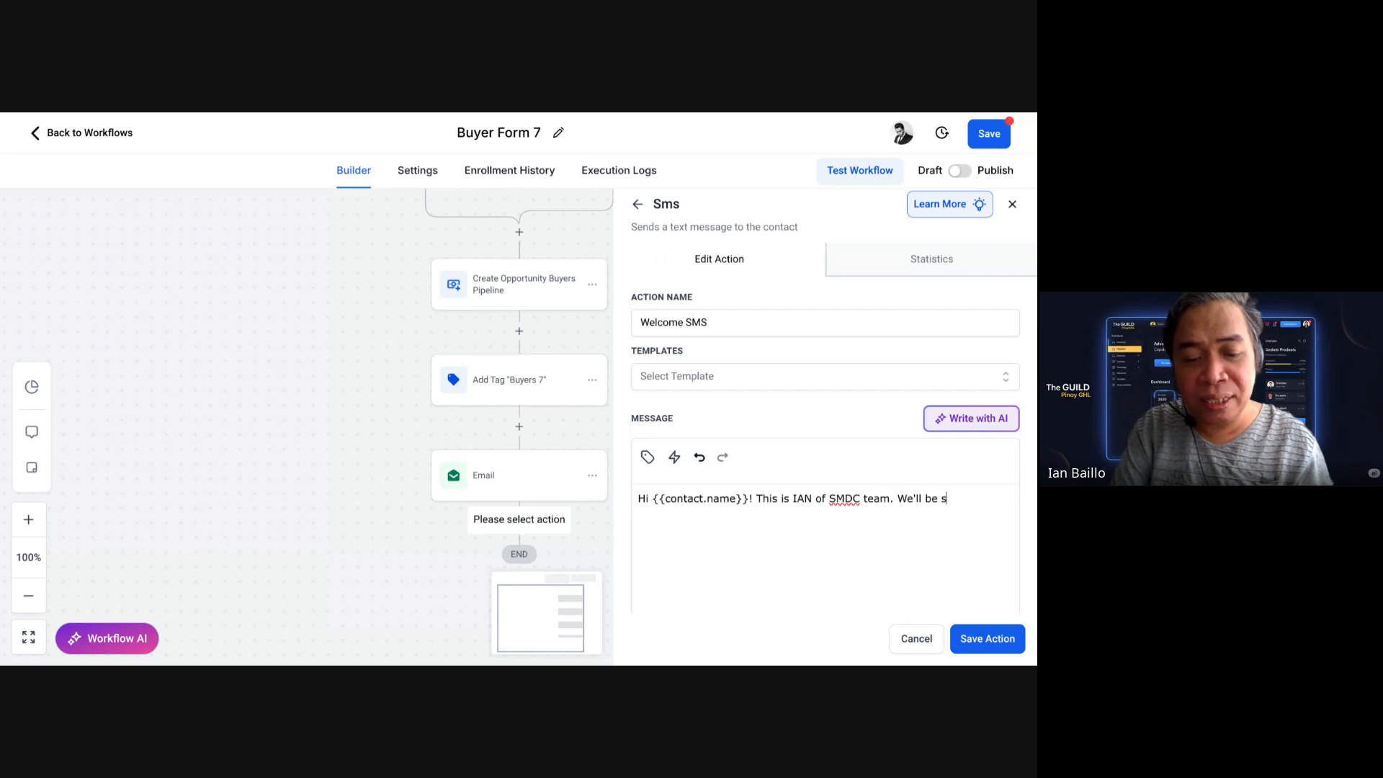
type("ending you ")
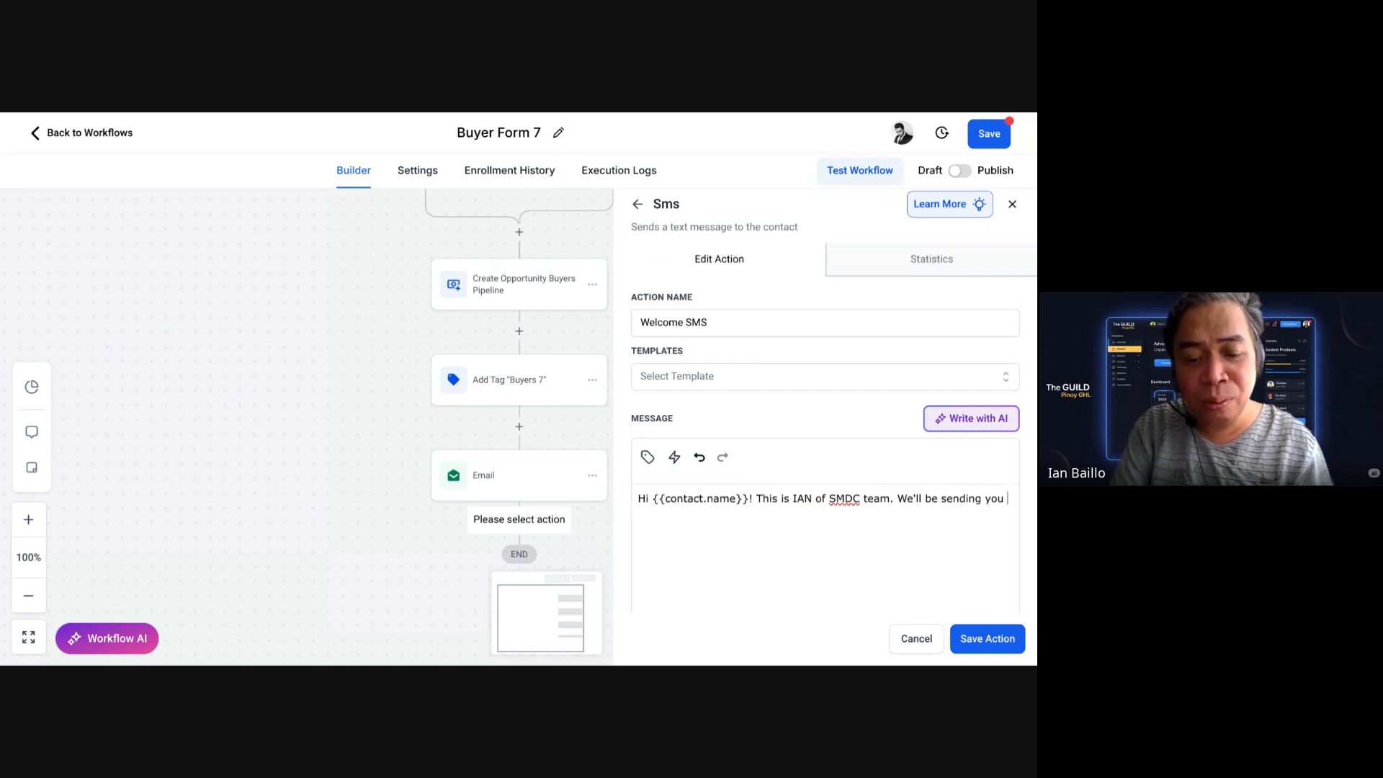
type("hottest")
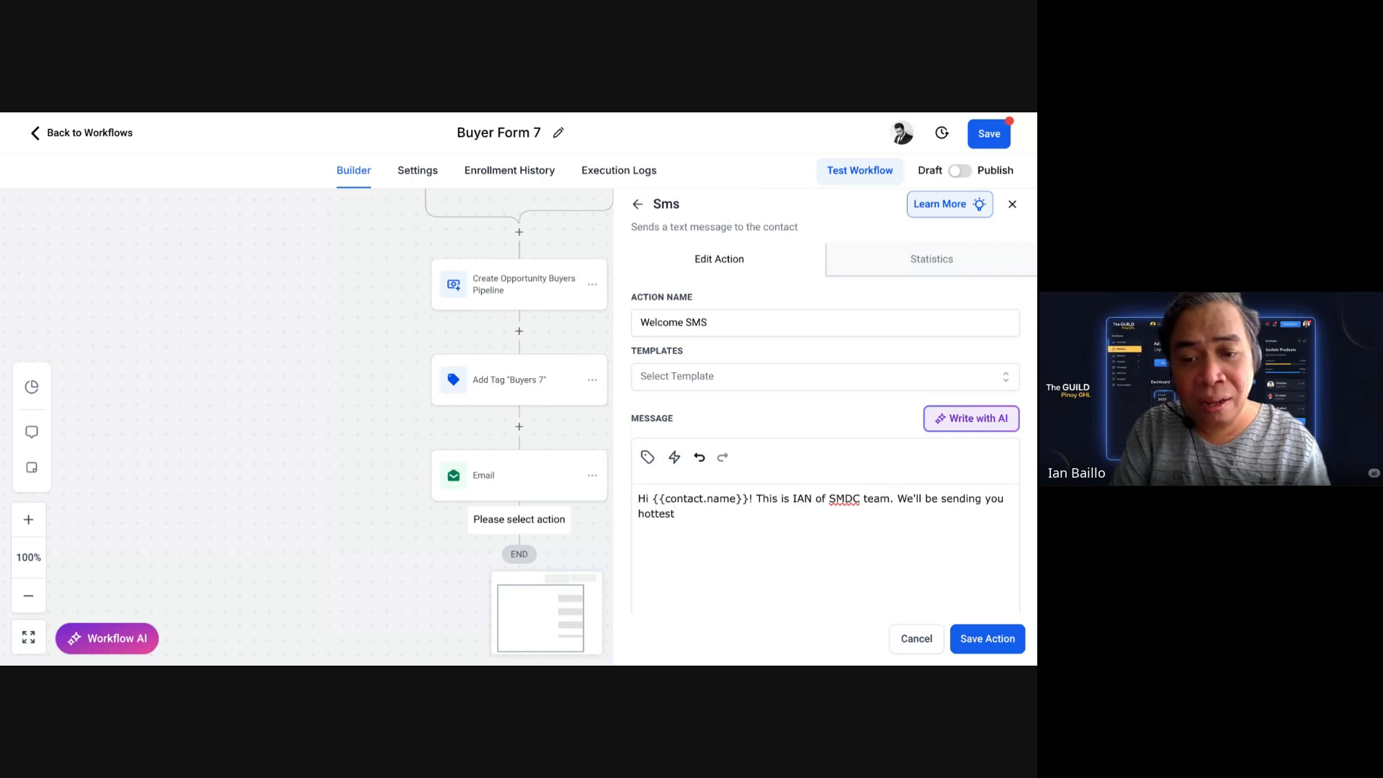
type(" property listin")
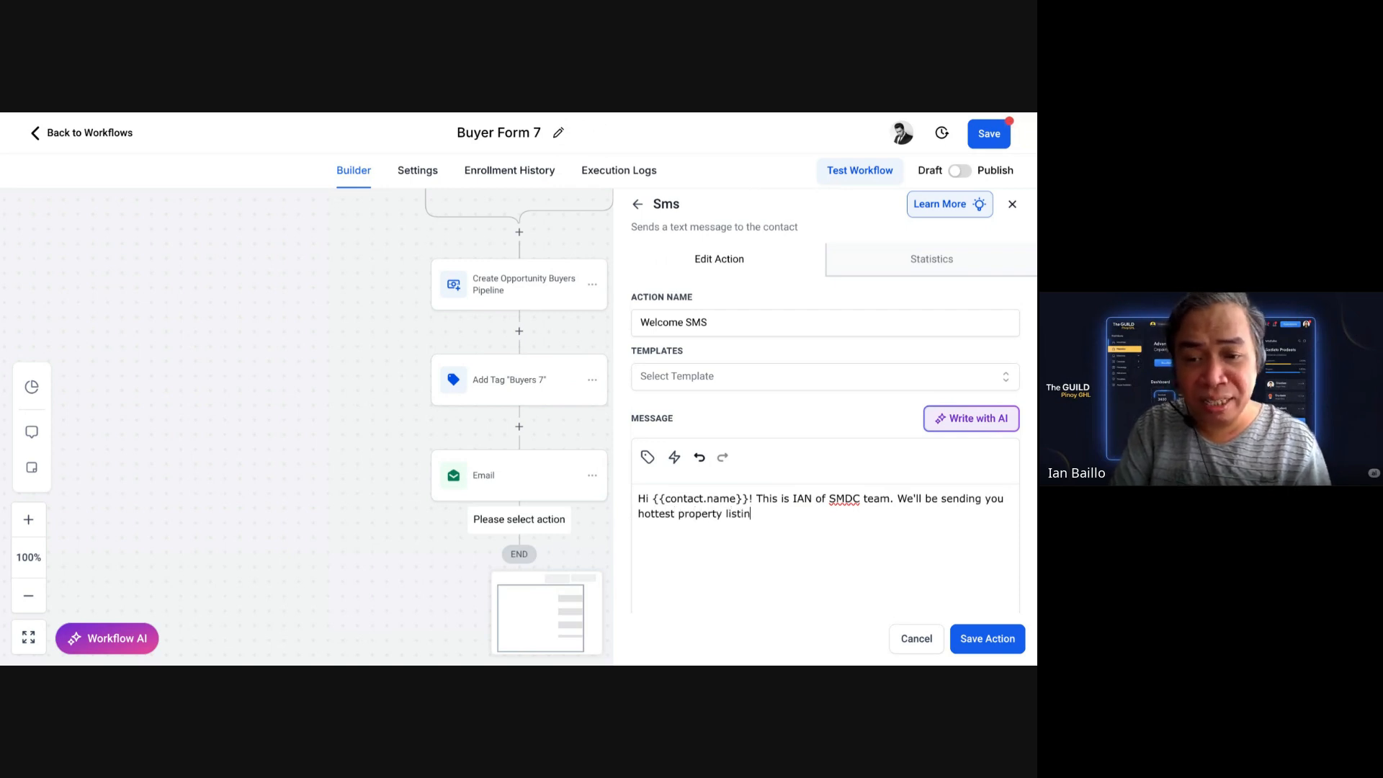
type("gs.")
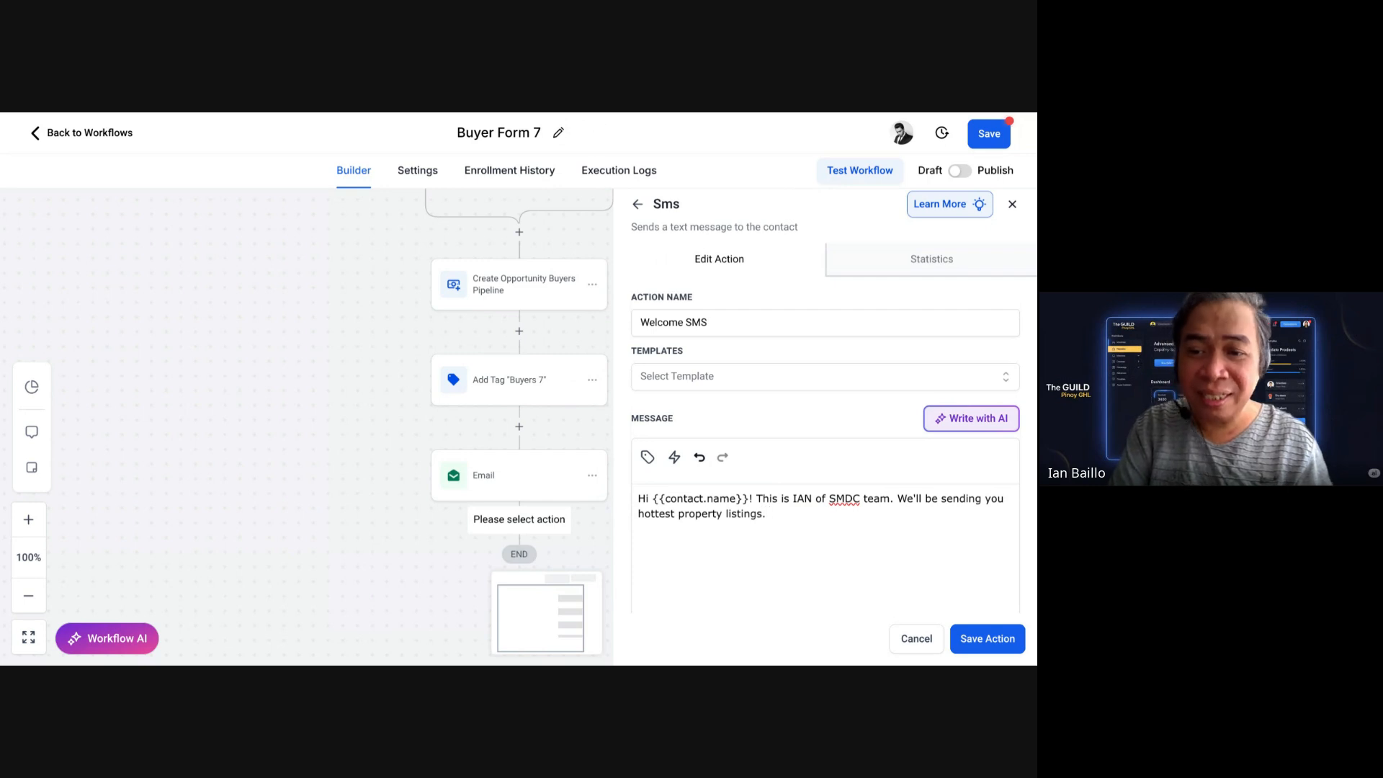
type(" Welc")
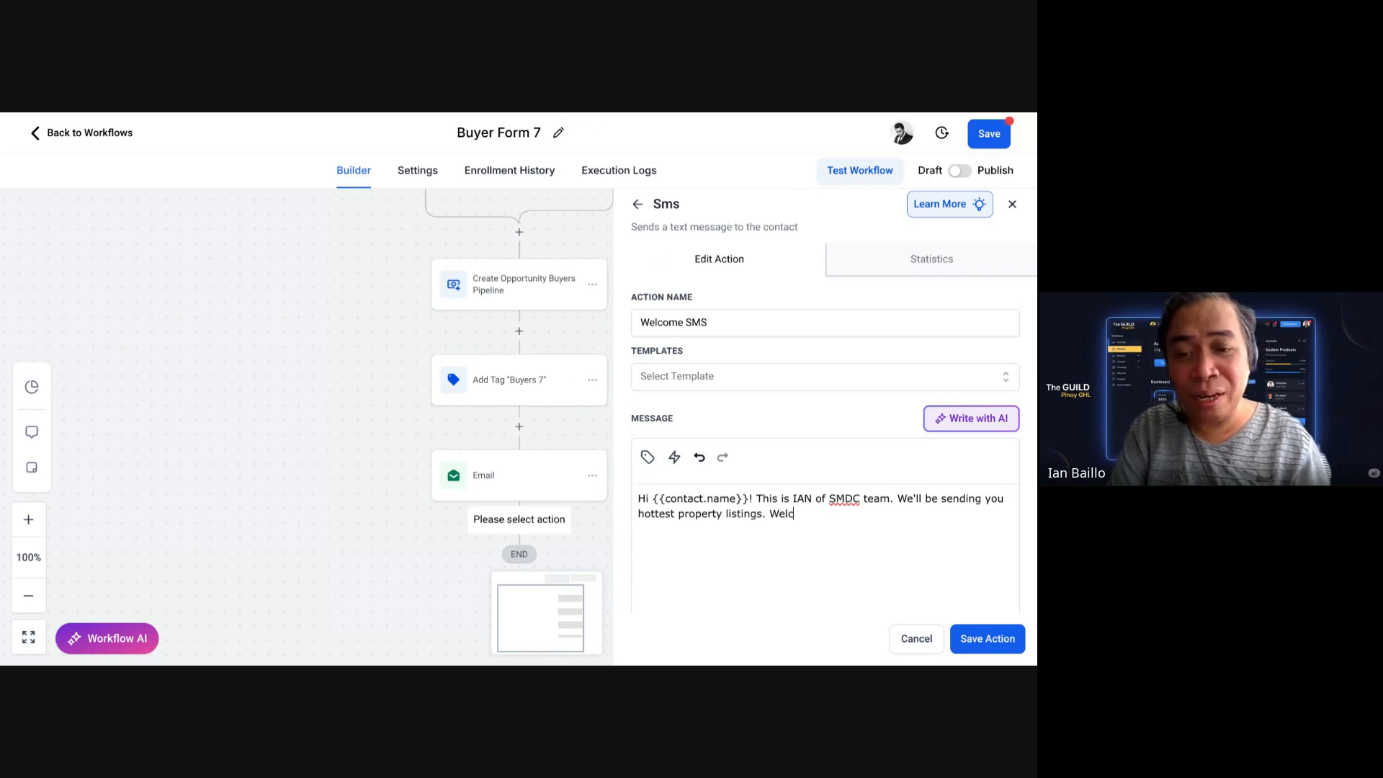
type("ome abou")
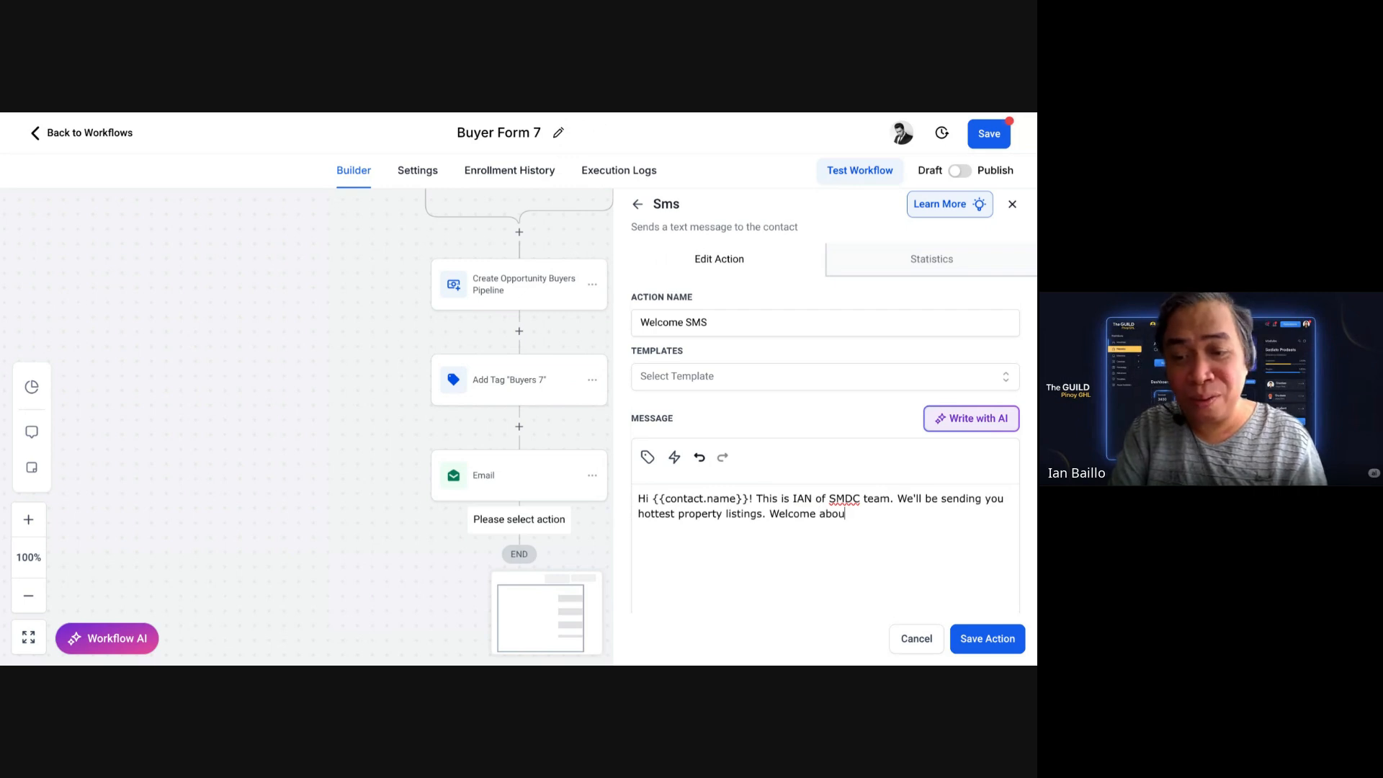
key("BackSpace")
type("ard!")
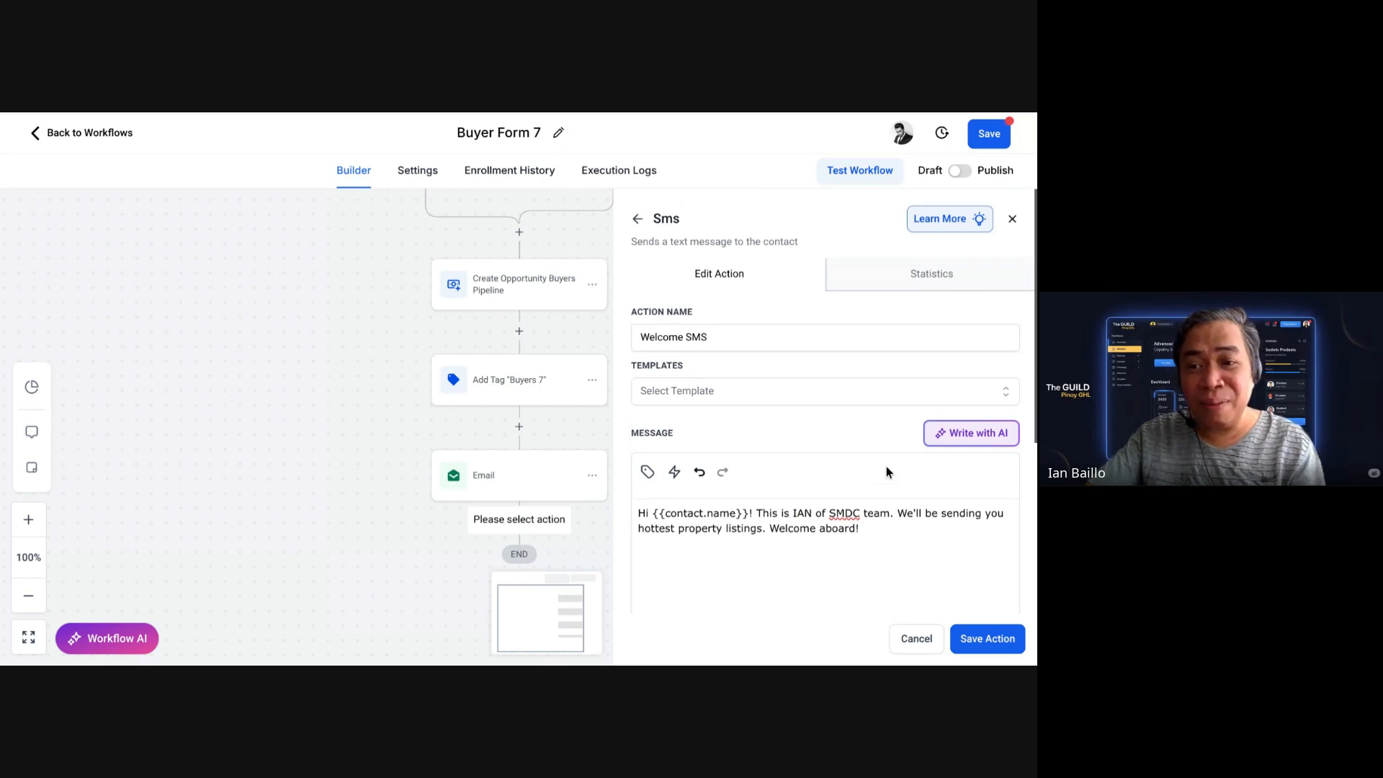
scroll(886, 467, "down", 1)
scroll(914, 494, "down", 3)
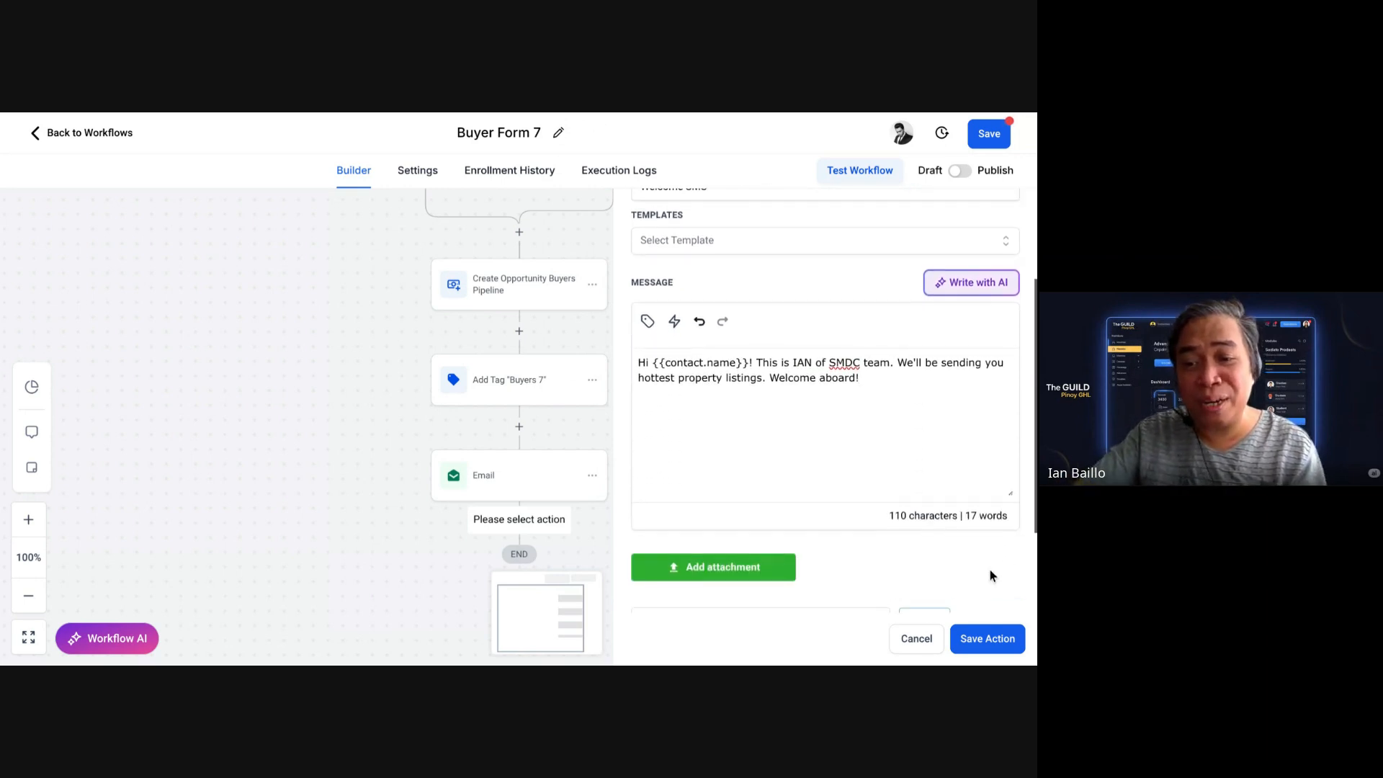
left_click(983, 638)
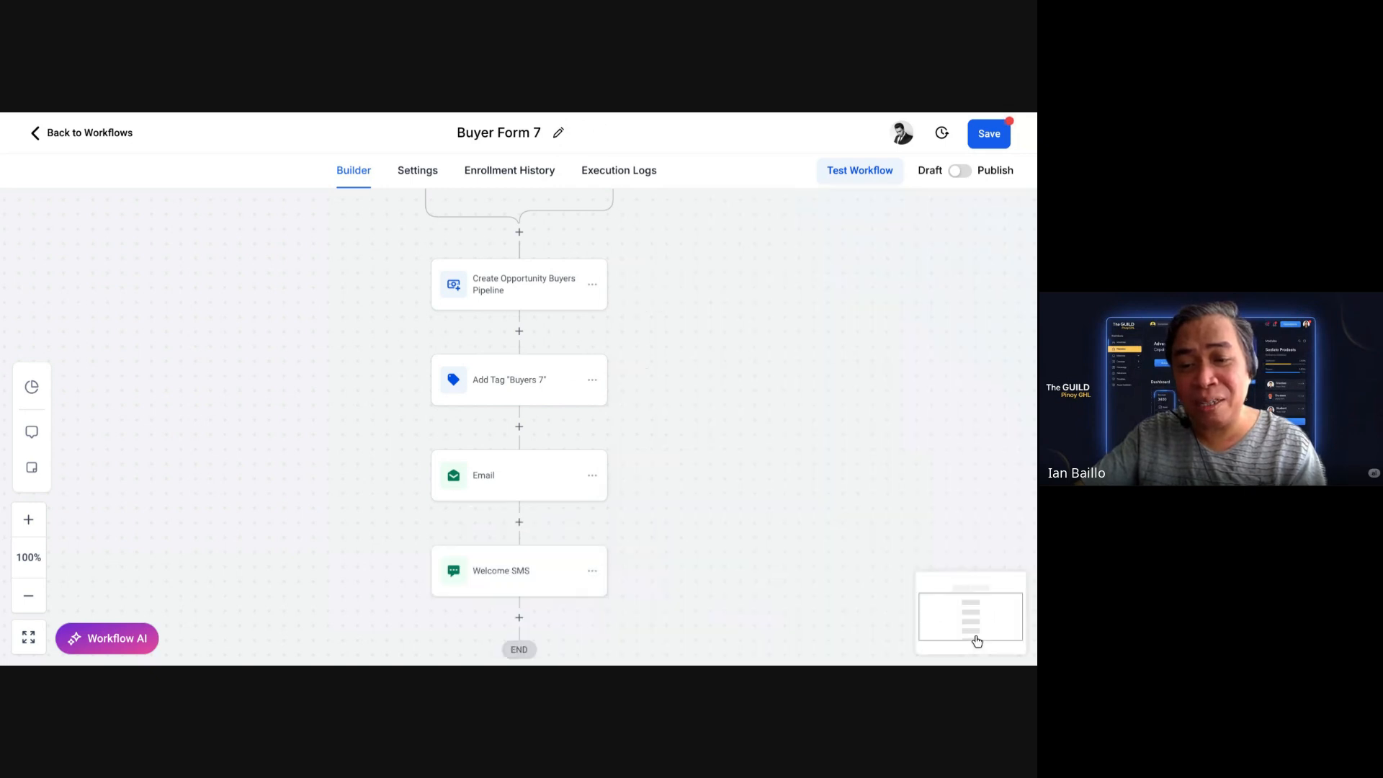
scroll(753, 402, "down", 3)
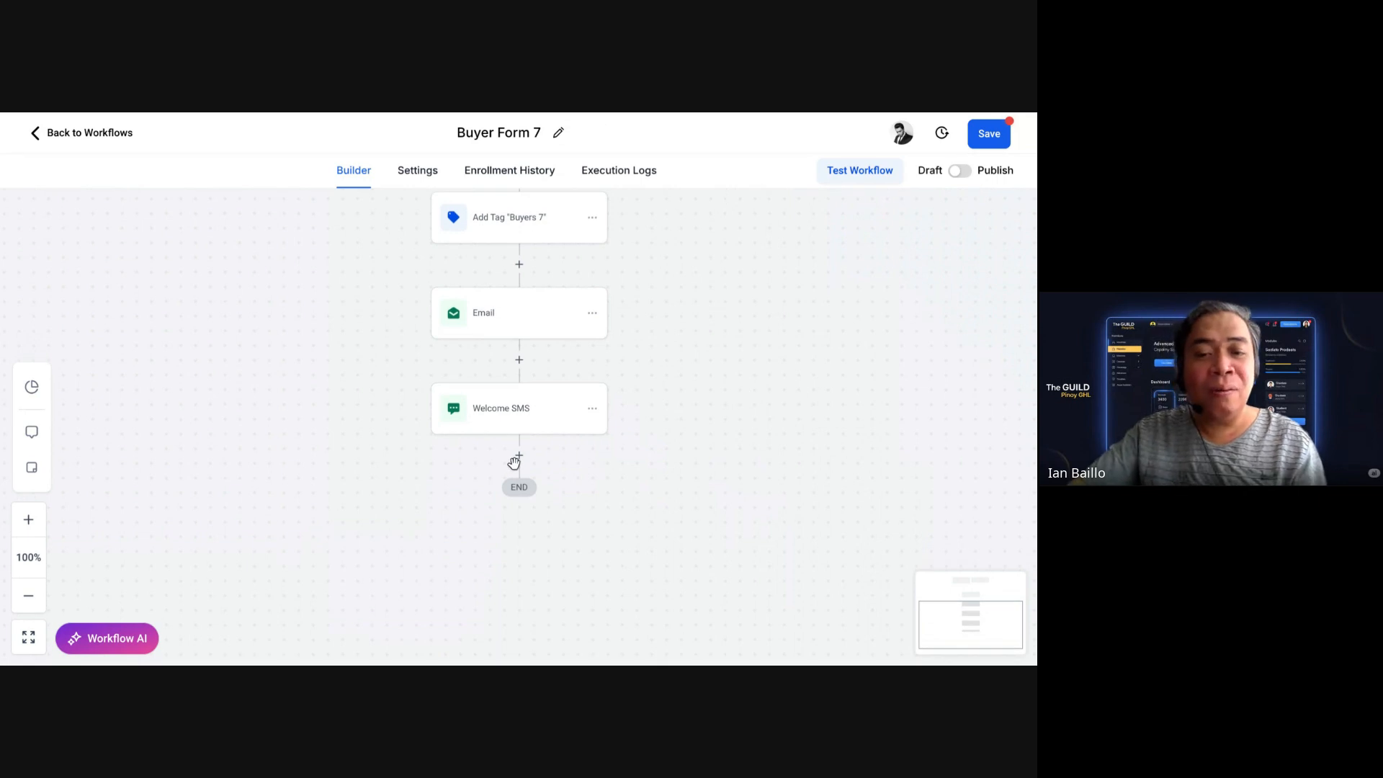
Step: Add a Wait step with a 1-minute time delay after Welcome SMS and save it
left_click(519, 456)
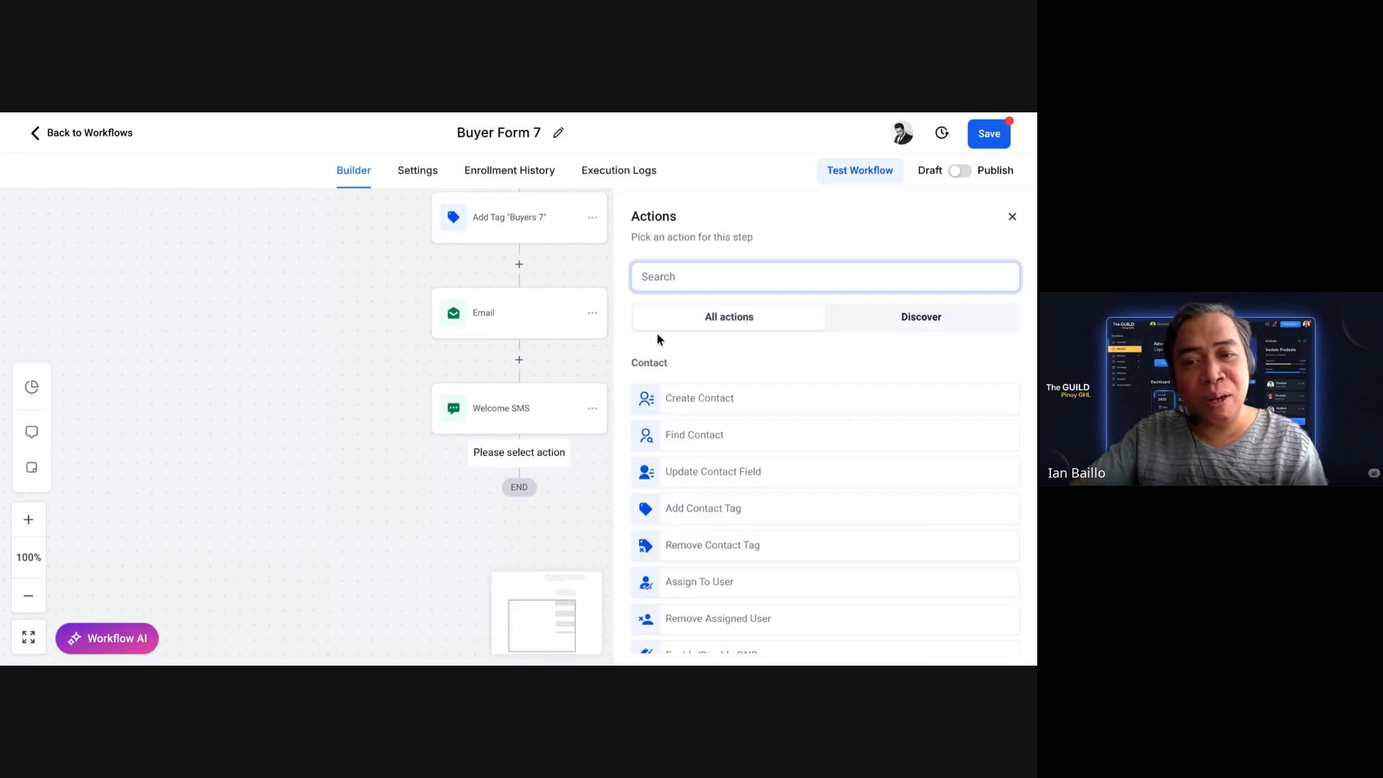
type("wait")
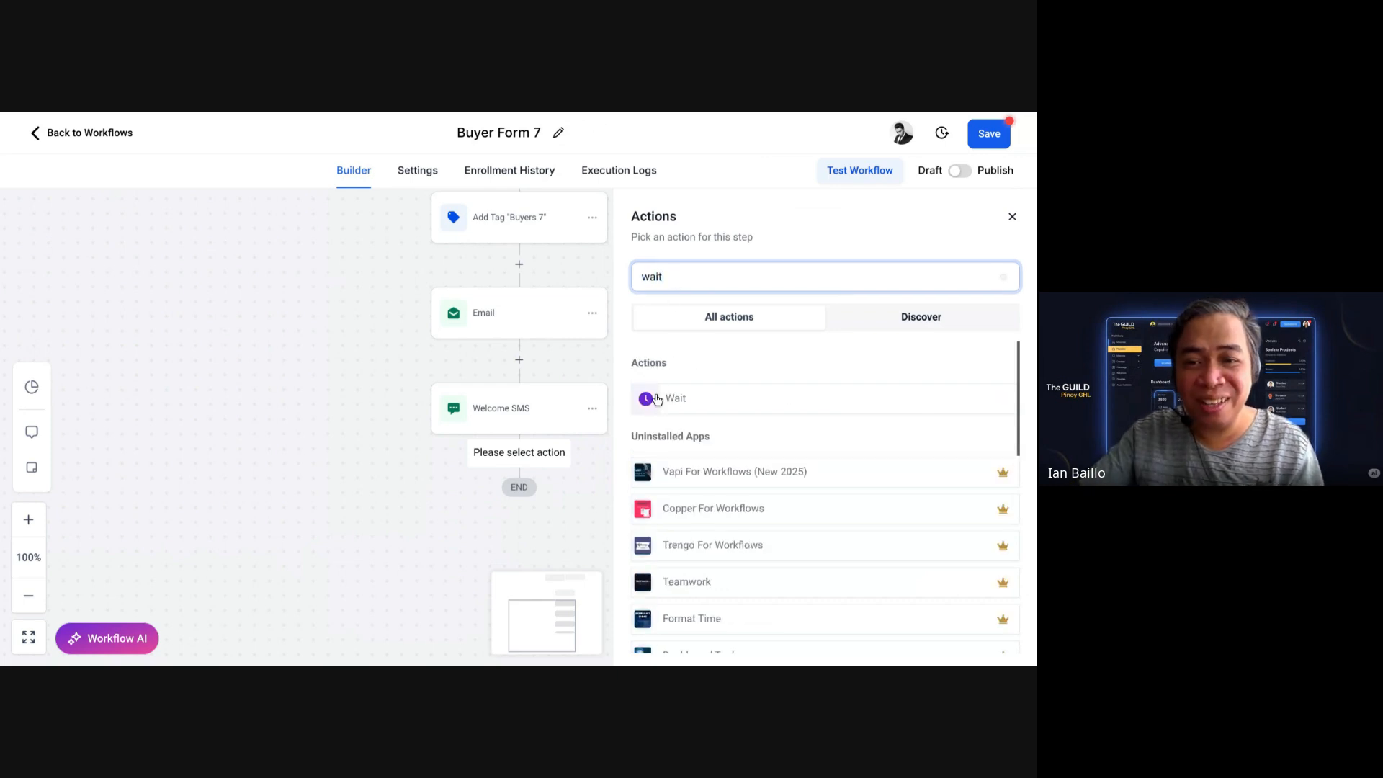
left_click(655, 396)
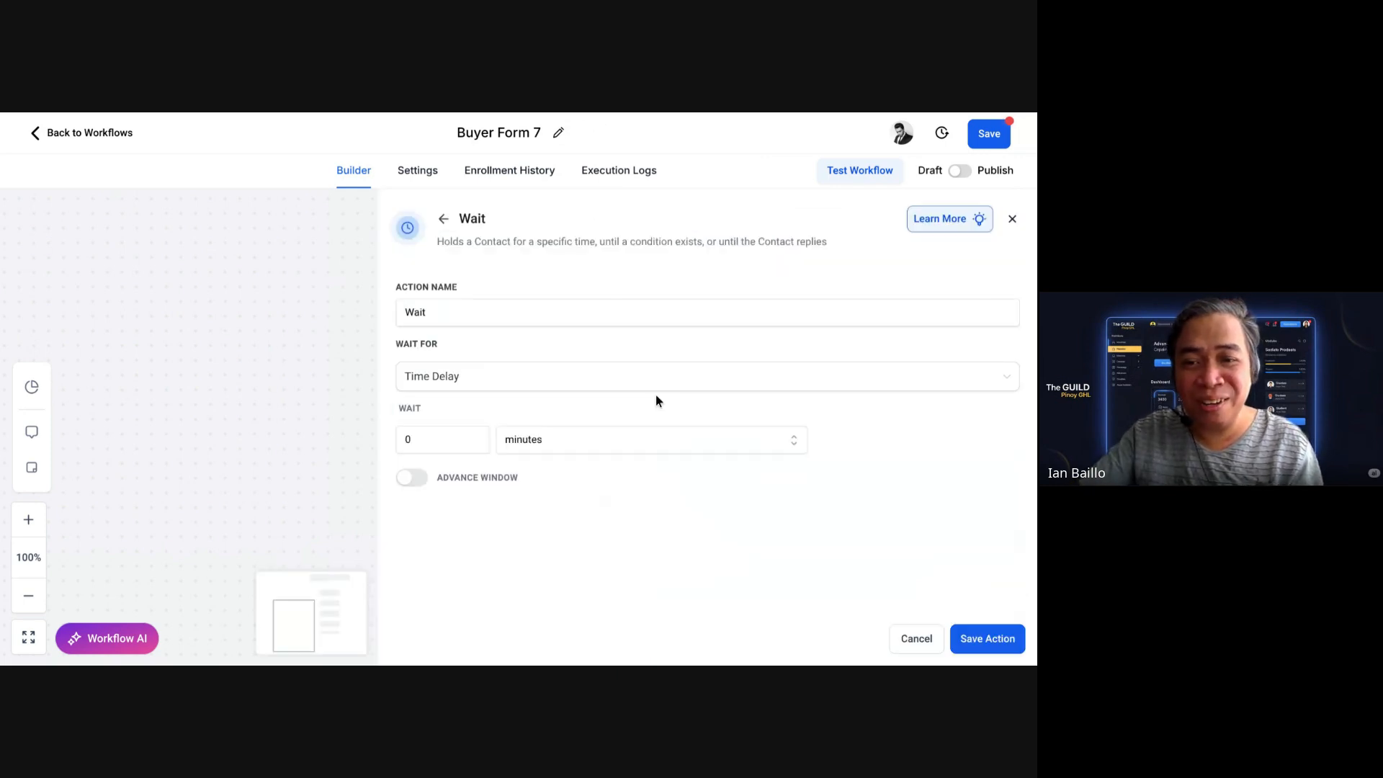
left_click(447, 441)
key("BackSpace")
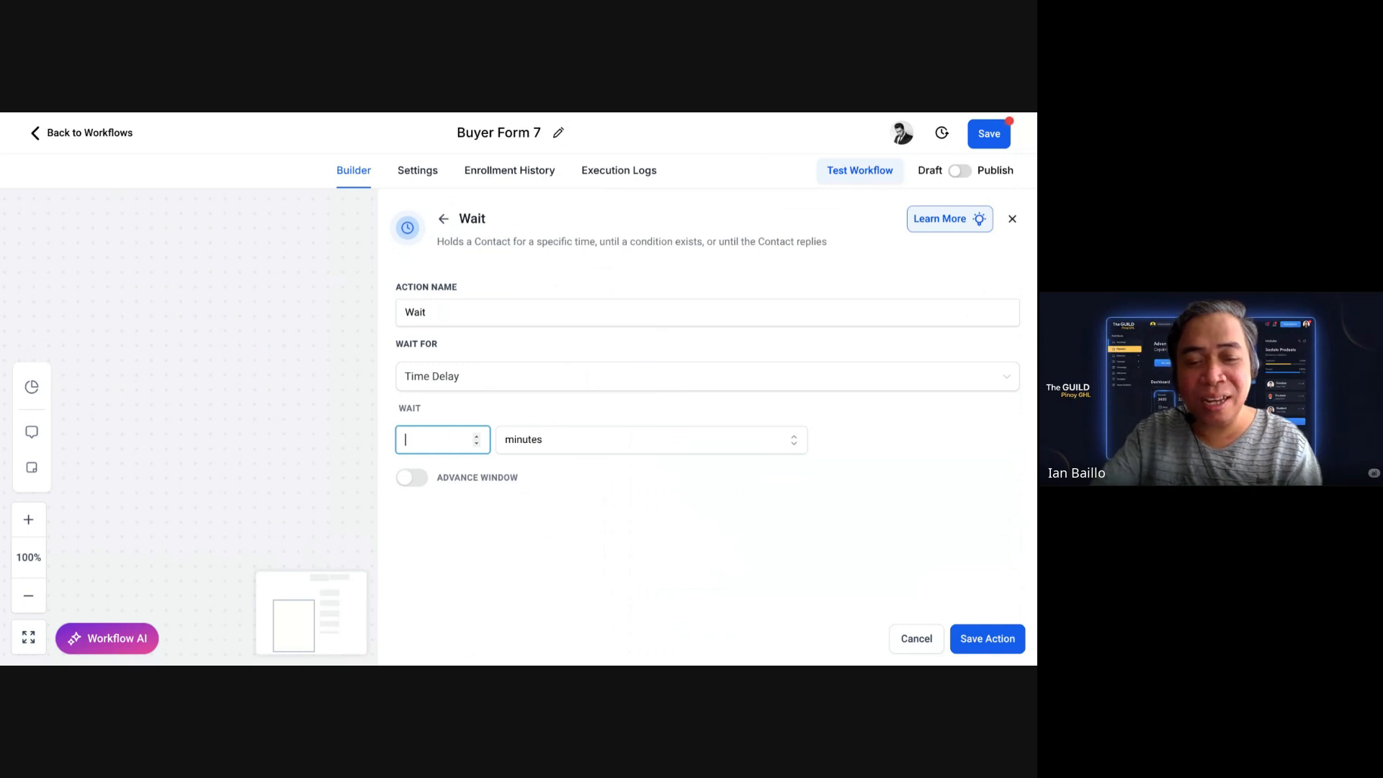
type("1")
left_click(969, 637)
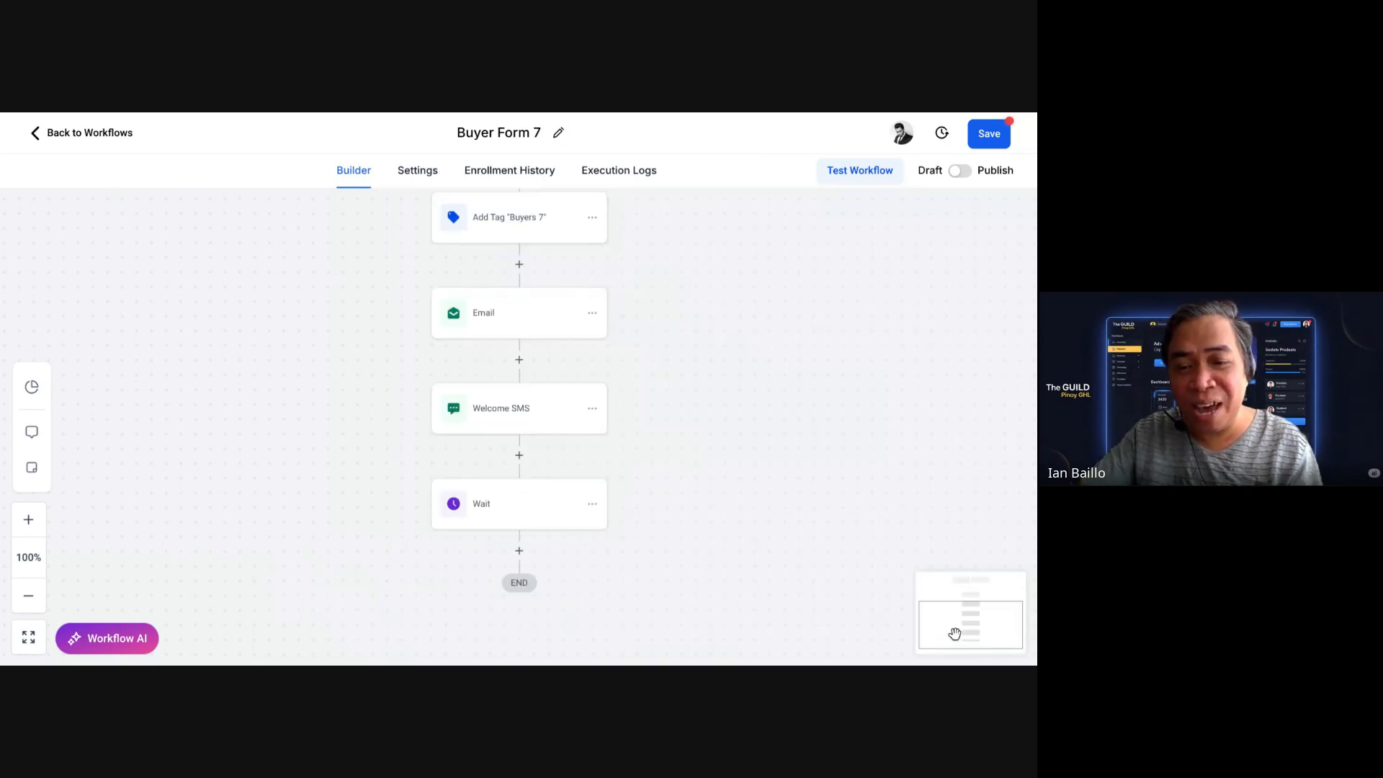
scroll(673, 492, "down", 2)
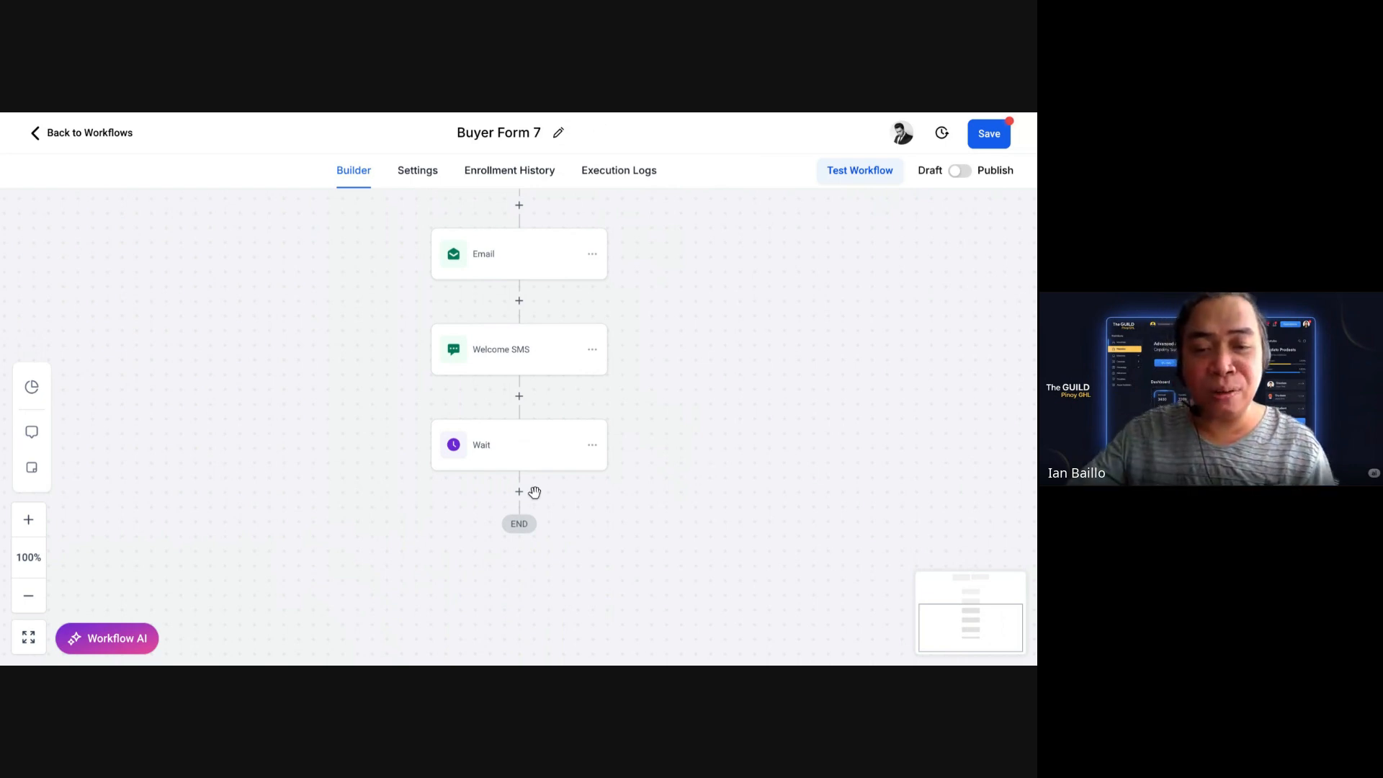
Step: Add a Send Internal Notification action after the Wait step, with type SMS
left_click(520, 493)
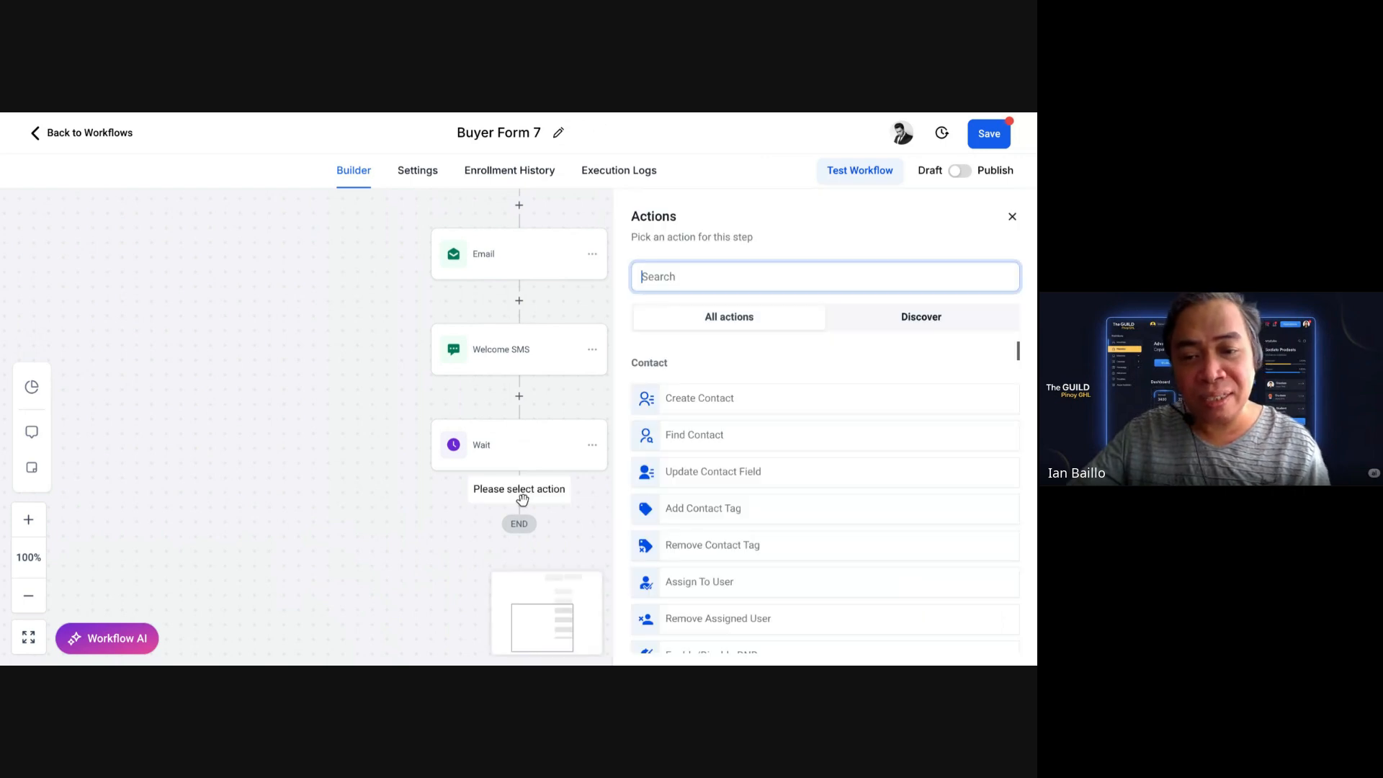
type("intern")
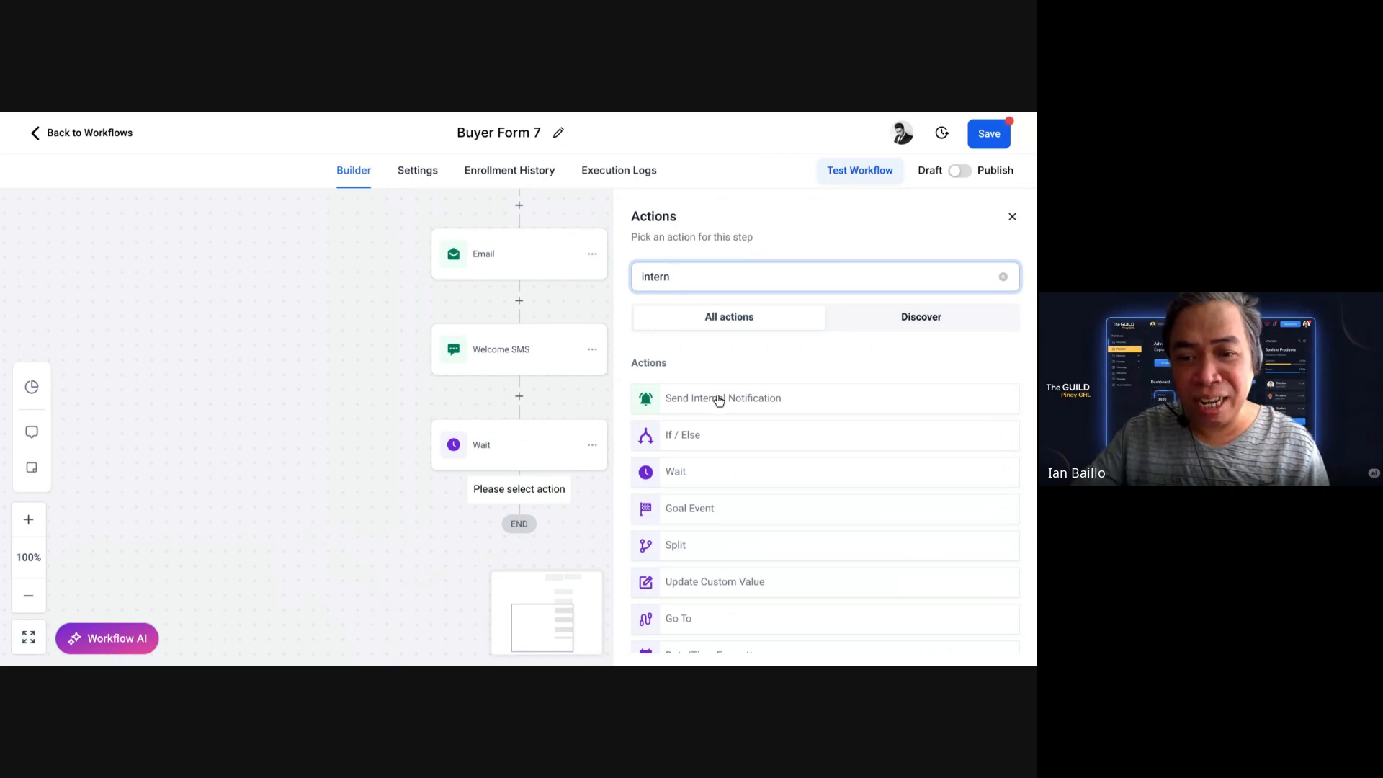
left_click(716, 396)
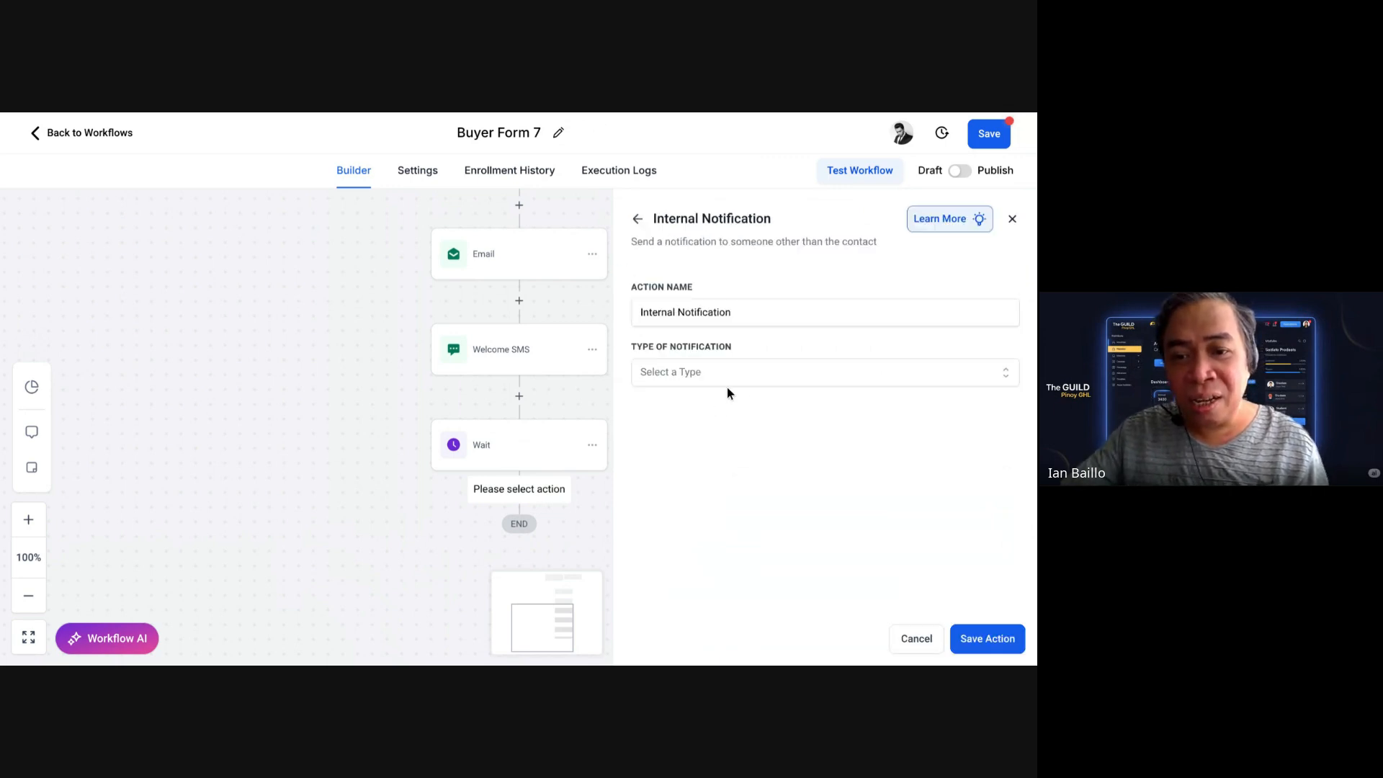
left_click(757, 374)
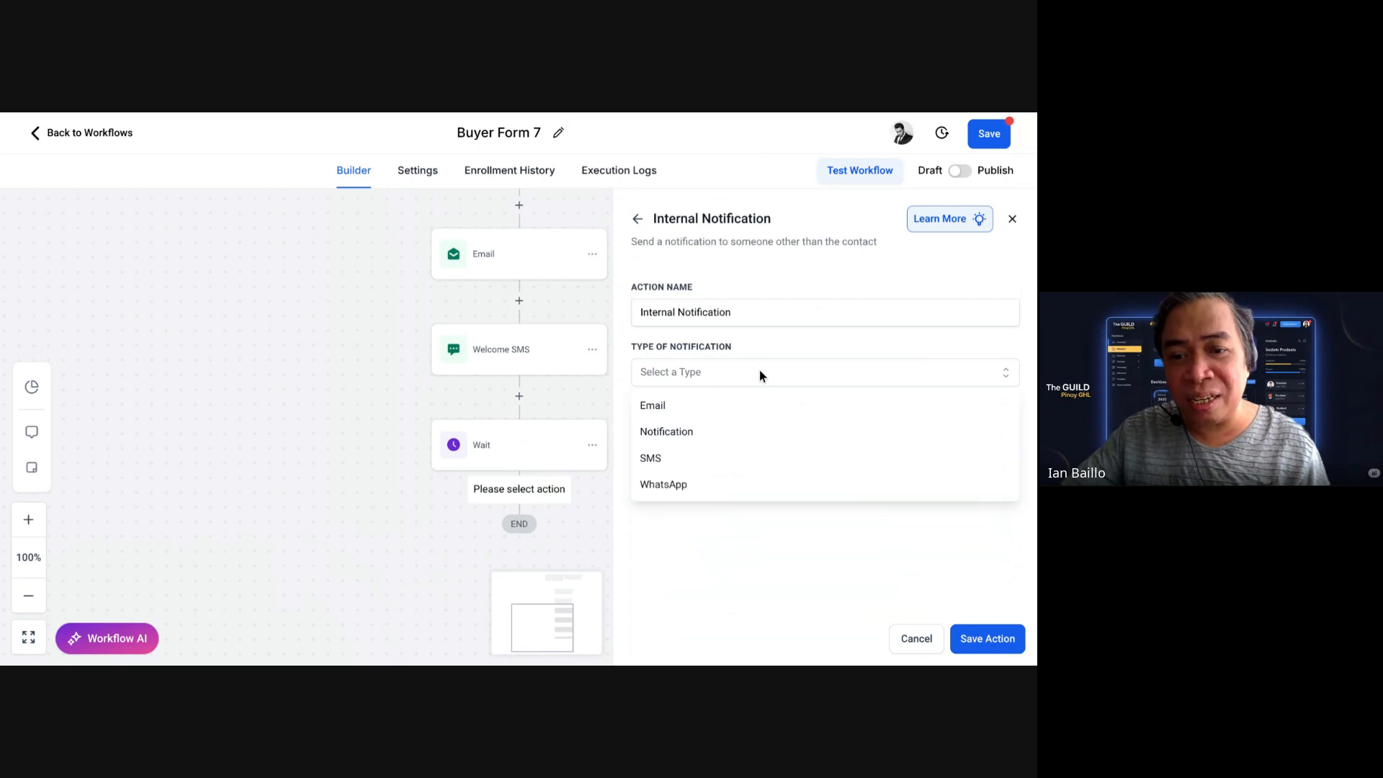
left_click(660, 461)
Step: Set the recipient to Particular User and select the team member to notify
scroll(684, 444, "down", 2)
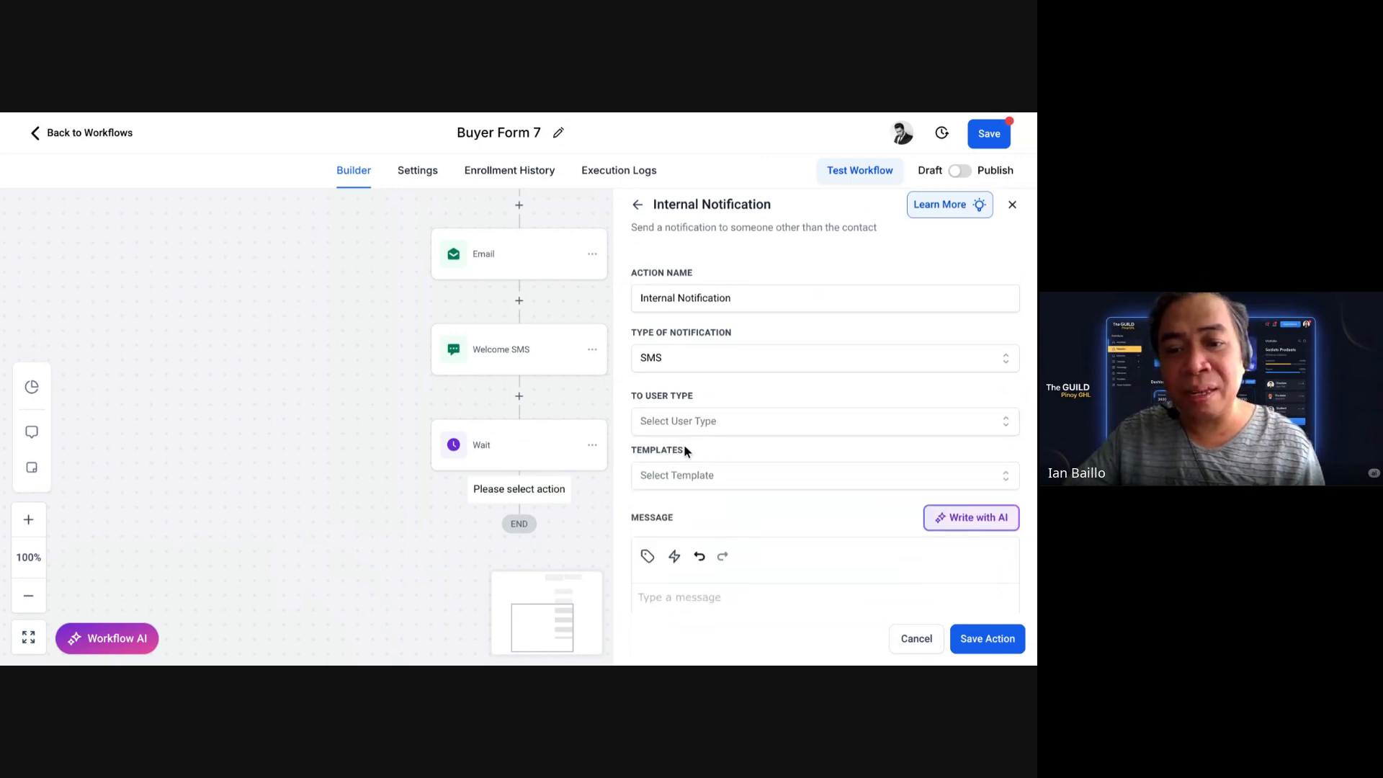
left_click(833, 353)
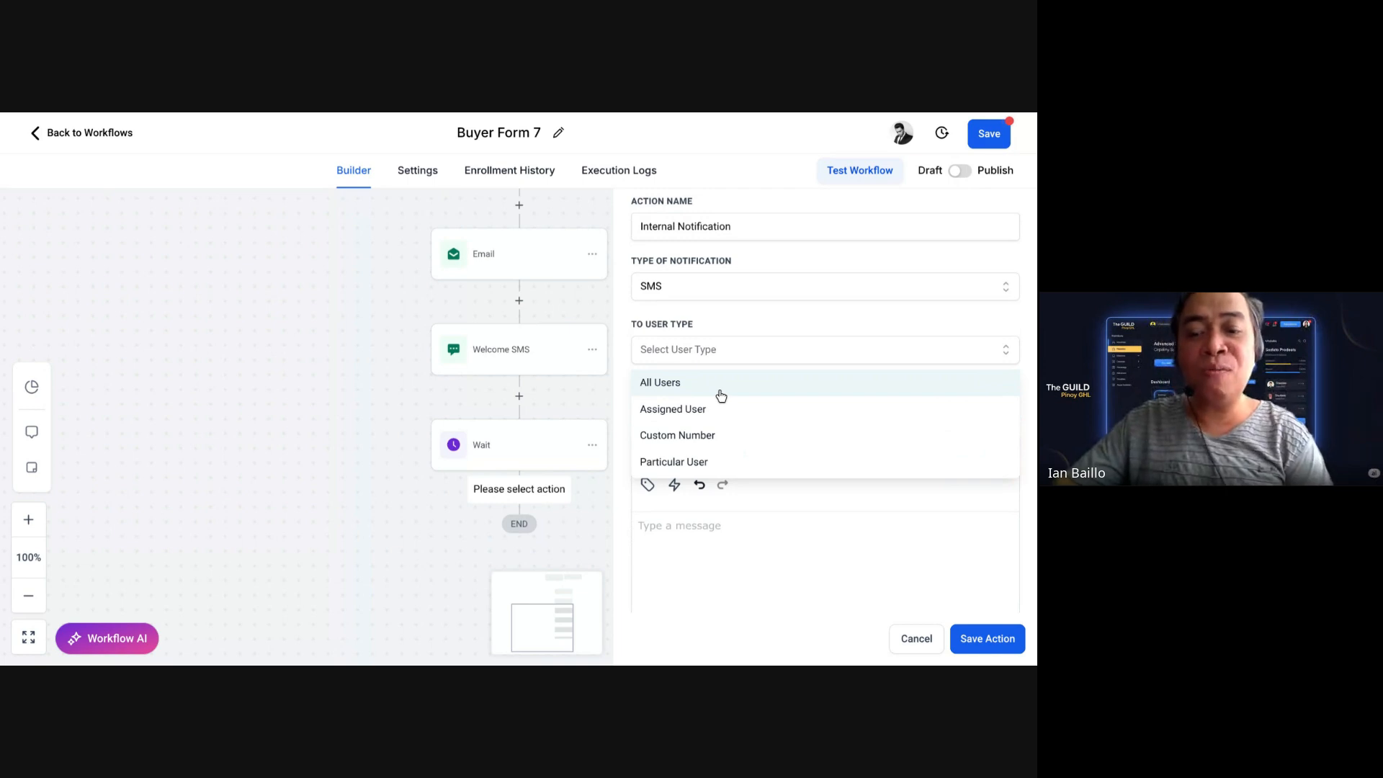
left_click(697, 465)
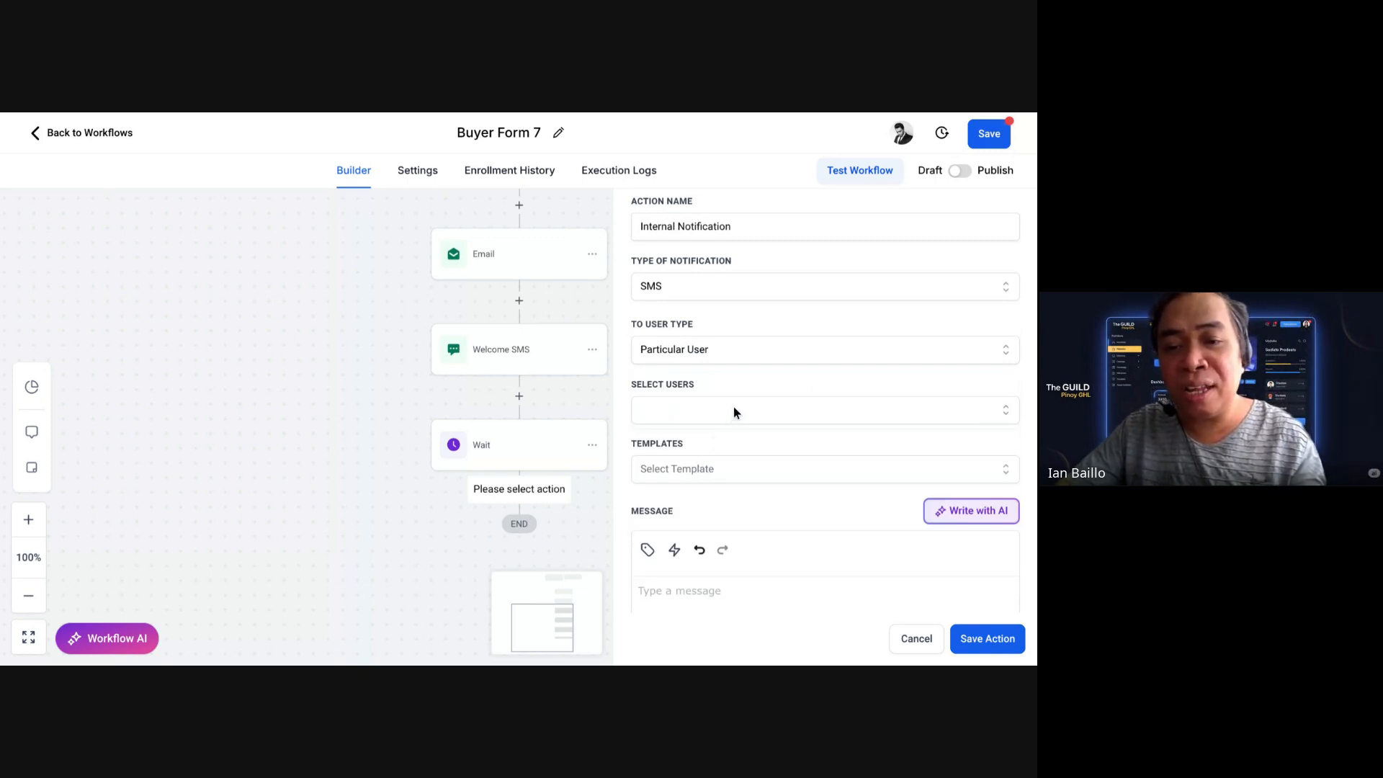
left_click(734, 409)
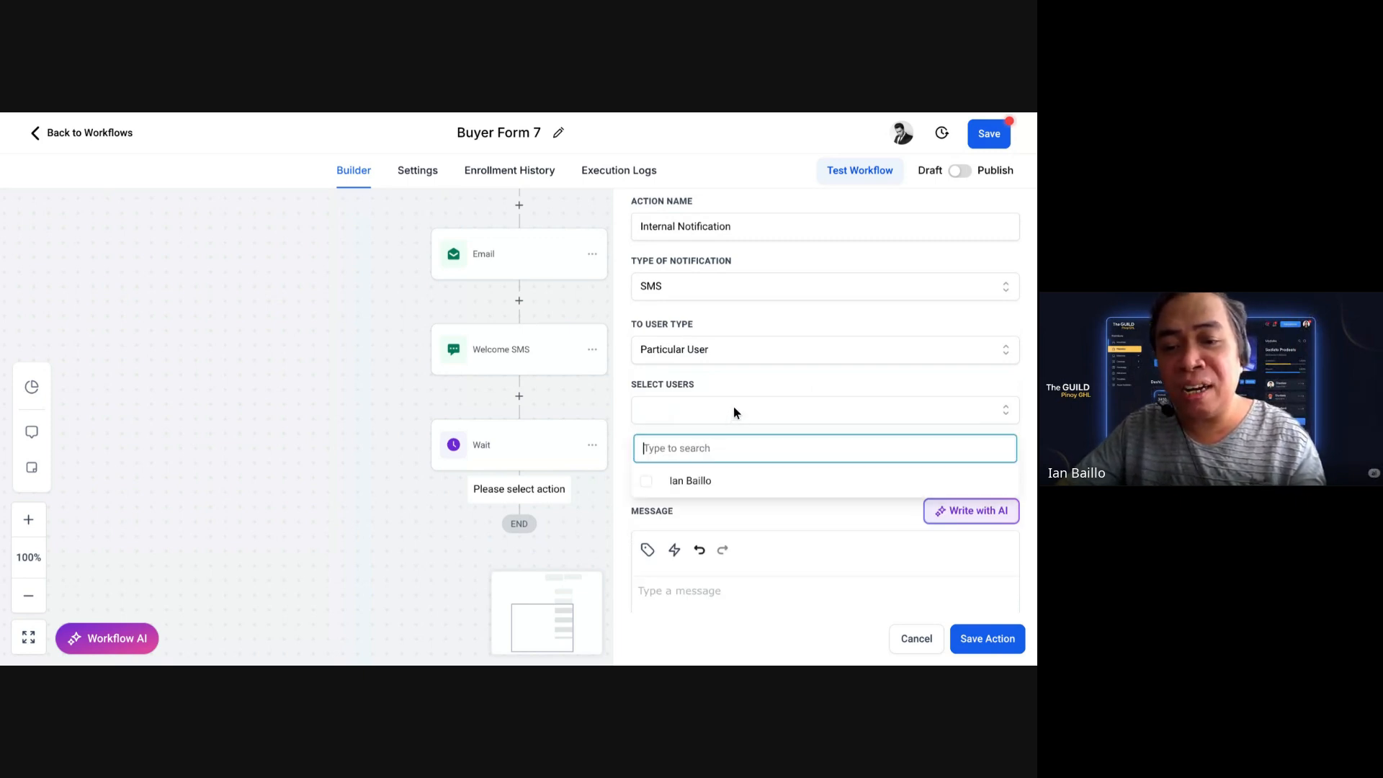
left_click(665, 482)
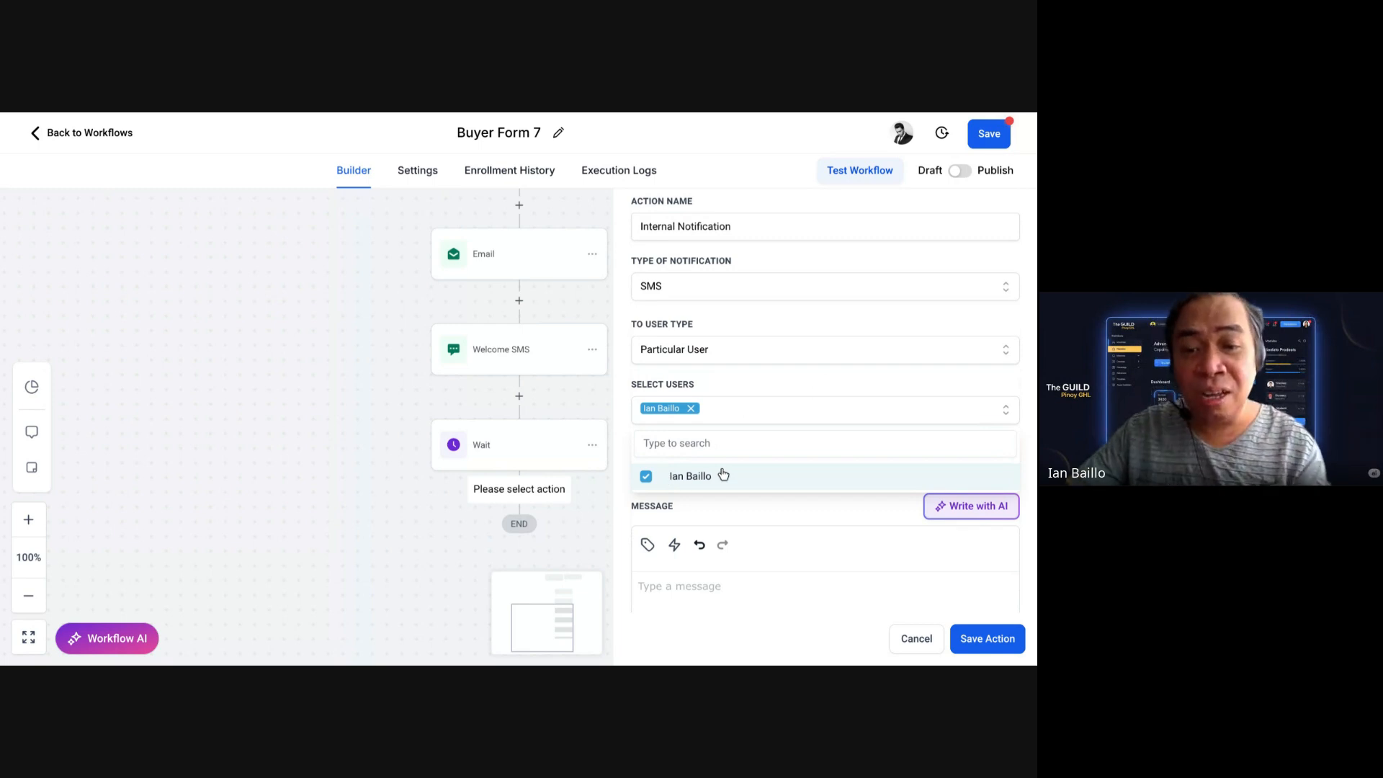
scroll(721, 472, "down", 1)
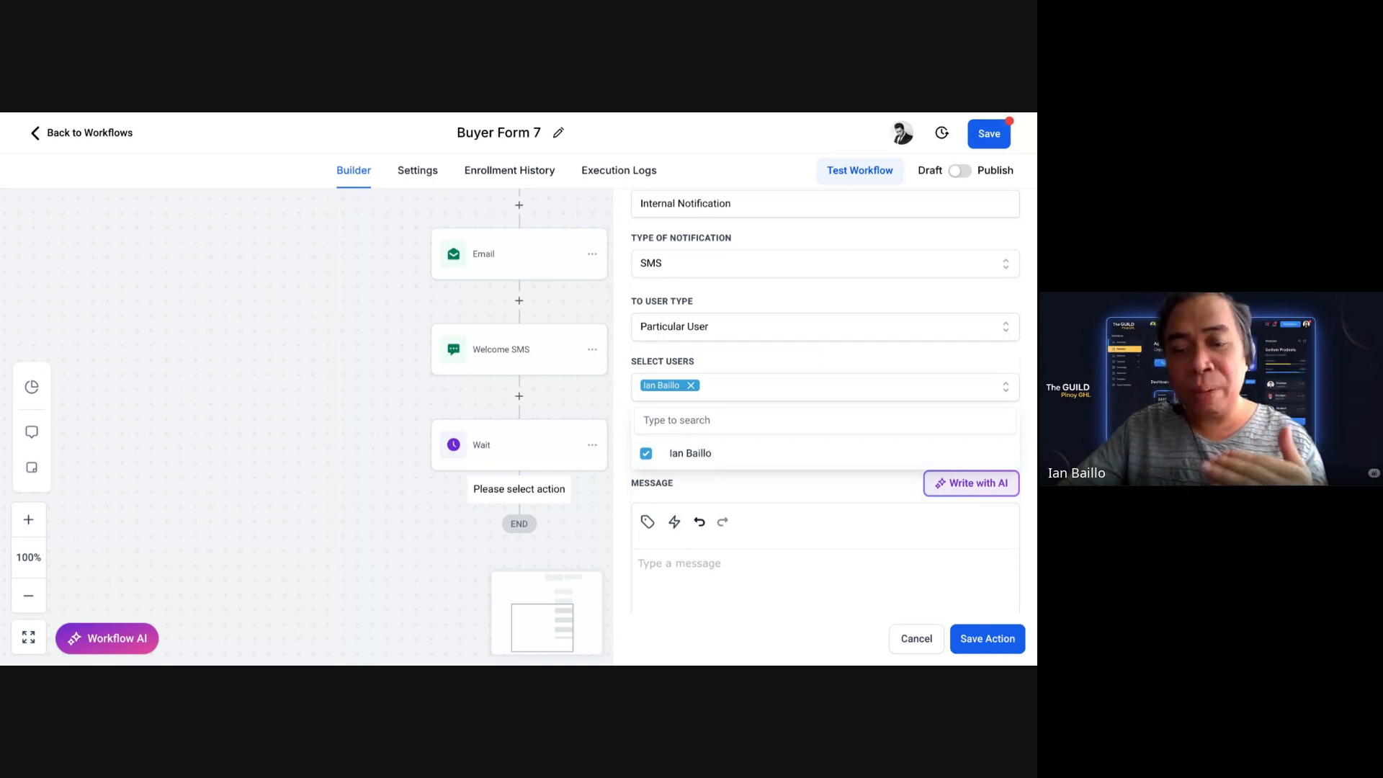
left_click(713, 483)
scroll(713, 483, "down", 3)
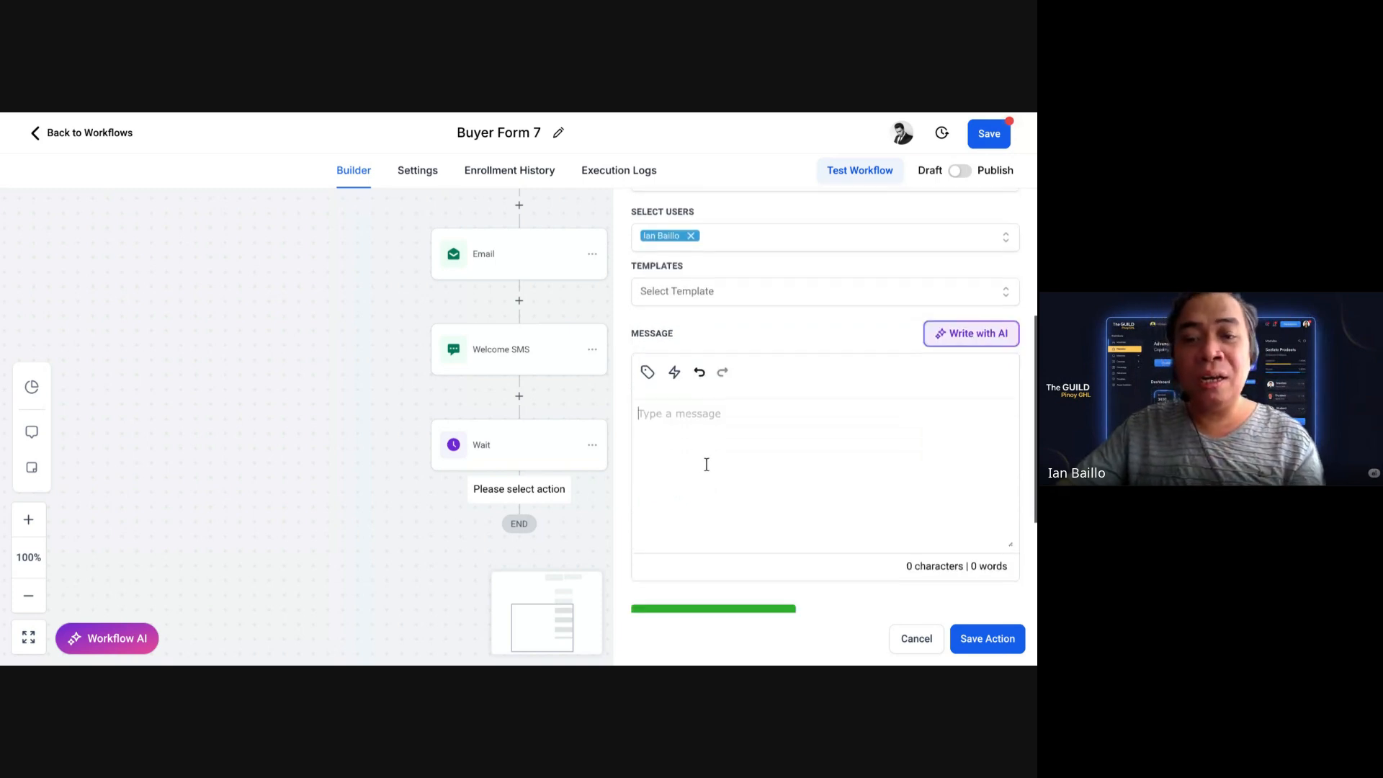
Step: Write the message labels 'Name of Buyer:', 'Email Address:' and 'Phone Number'
left_click(707, 464)
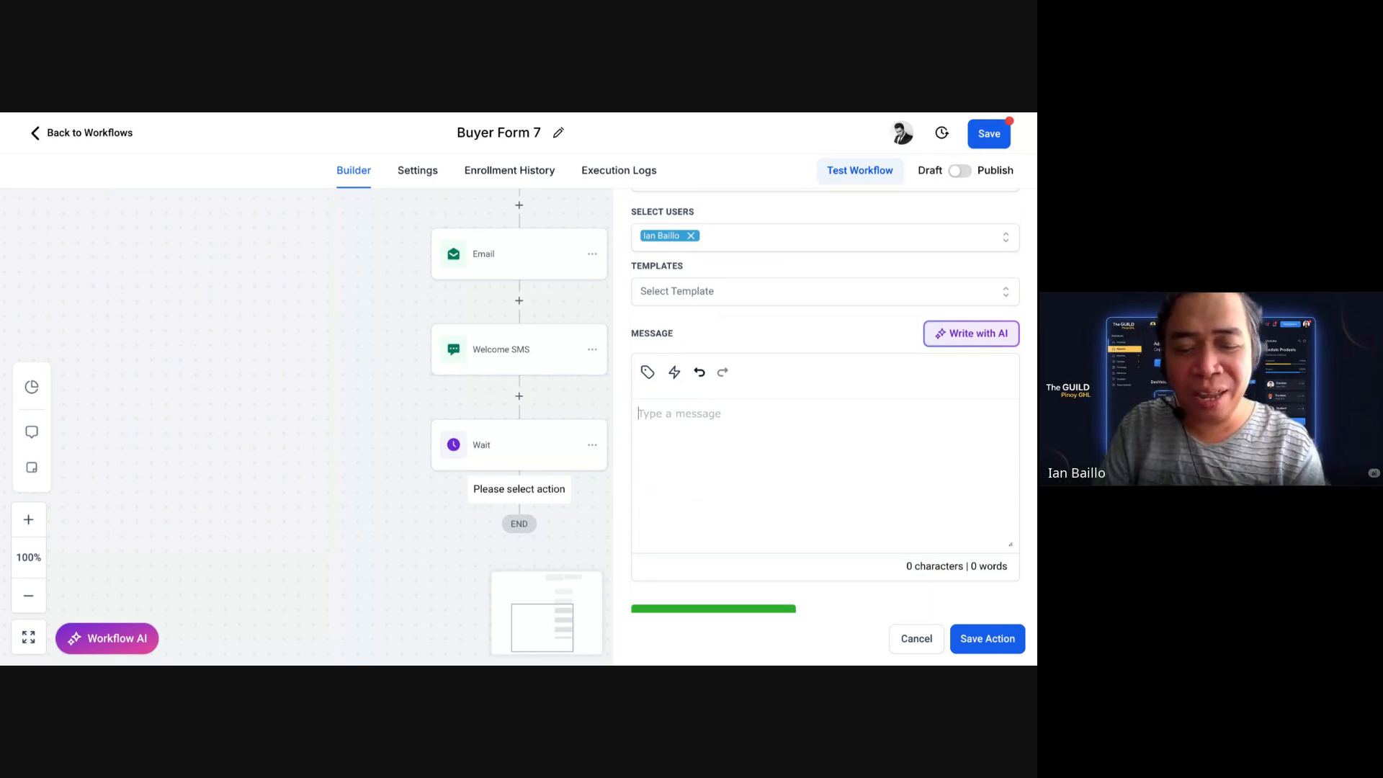
type("Name of Buyer:")
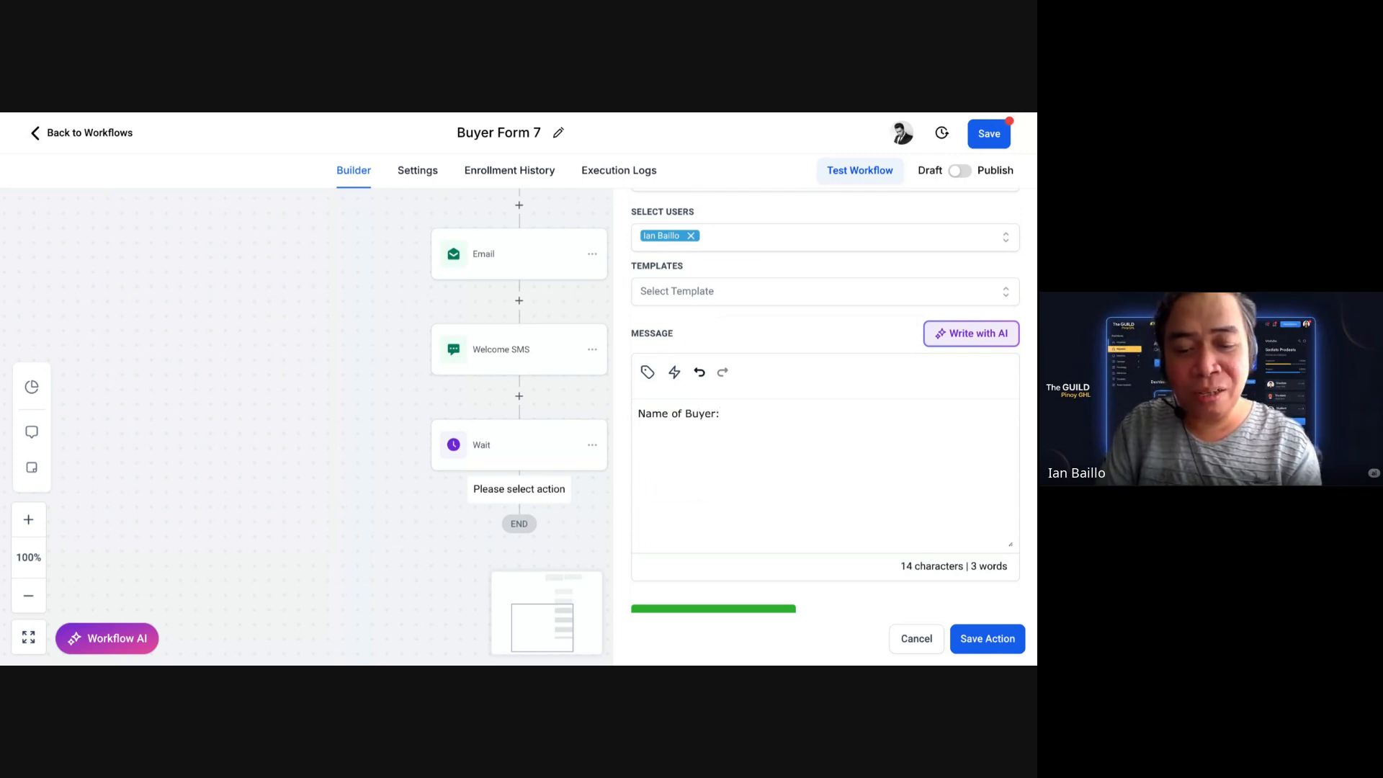
key("Return")
type("Email Address: ")
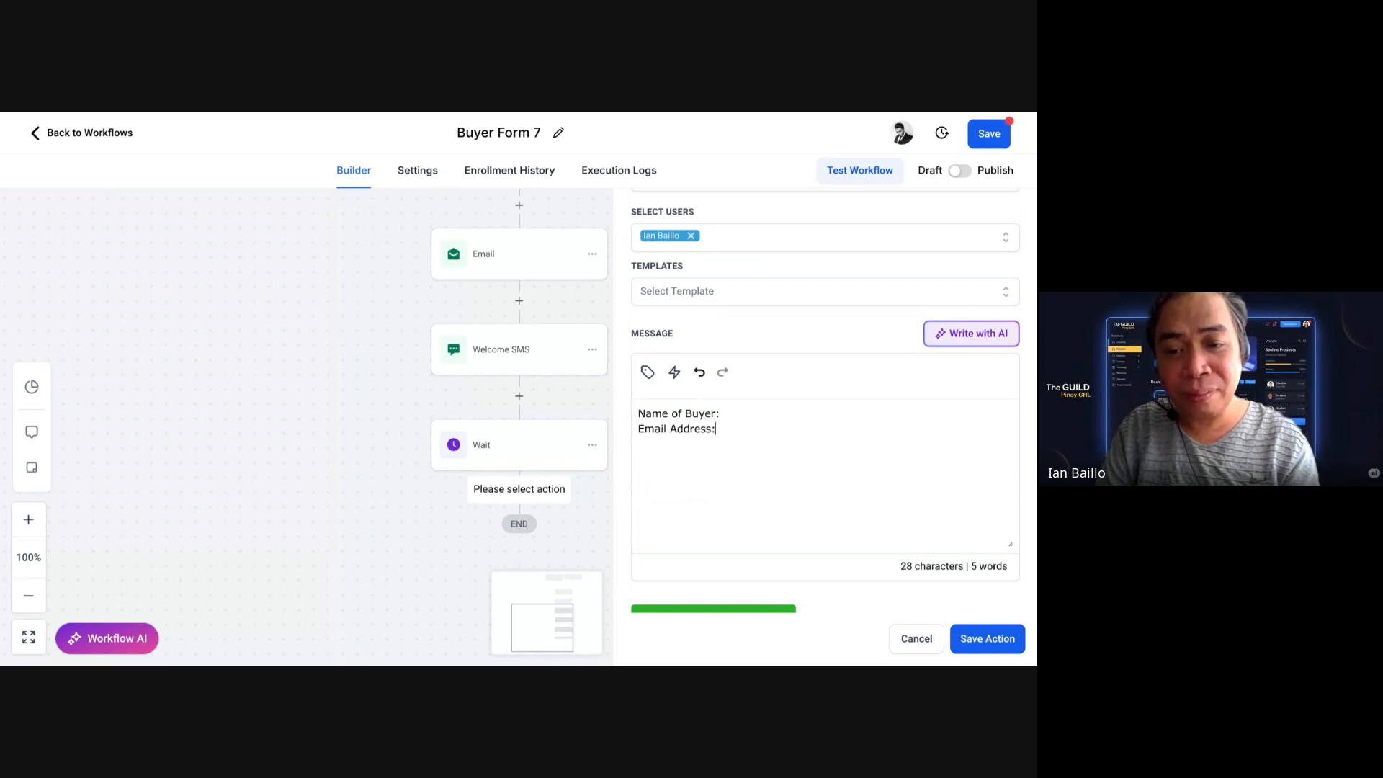
type("P")
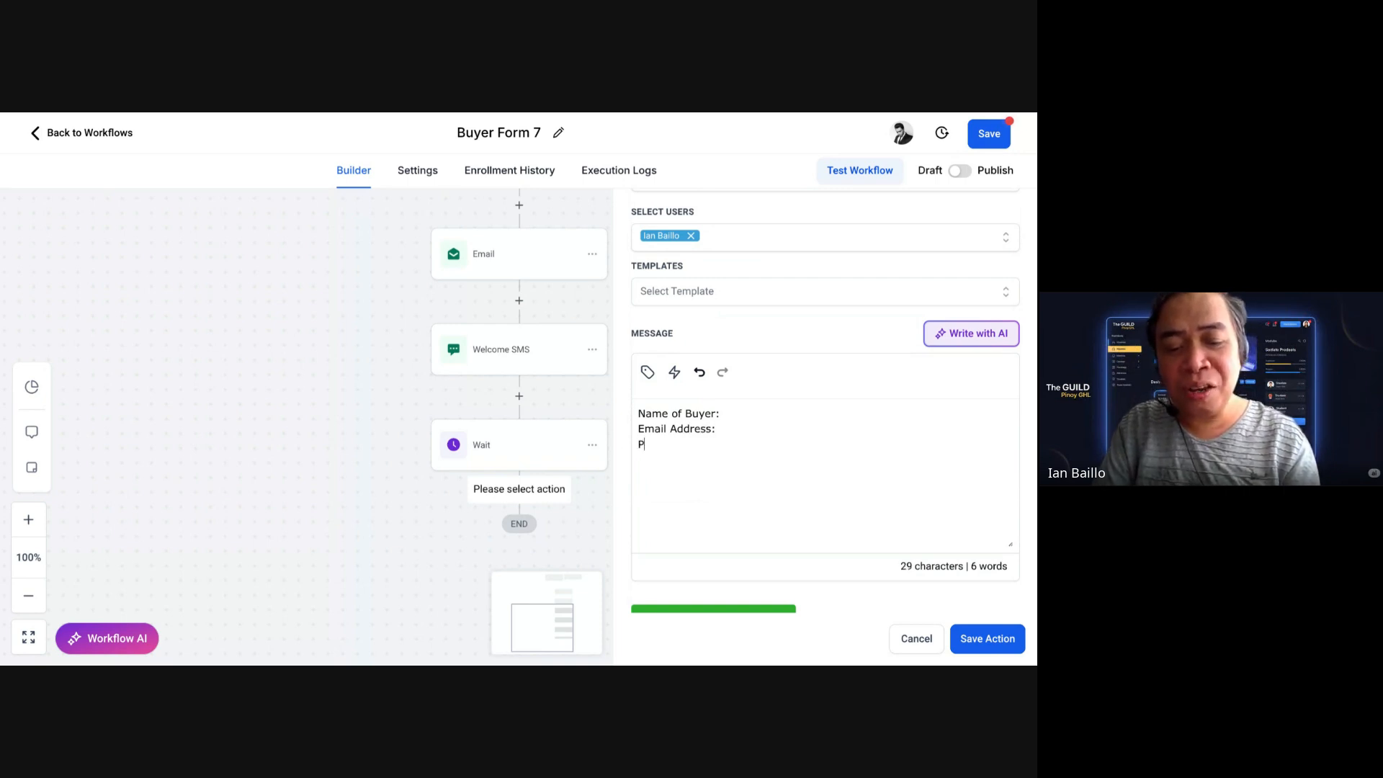
type("hone Number:")
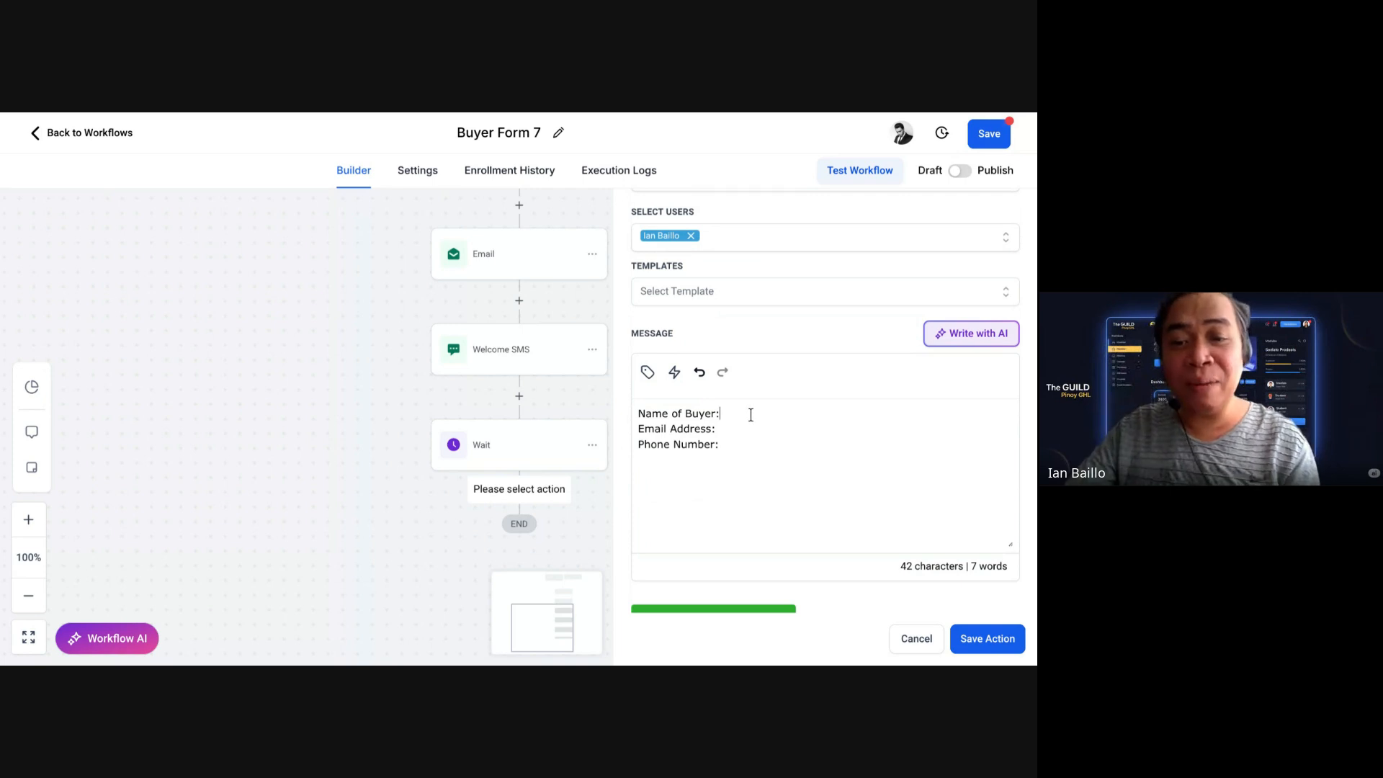
Step: Insert the contact's Full Name, Email and Phone values after their matching labels
left_click(650, 379)
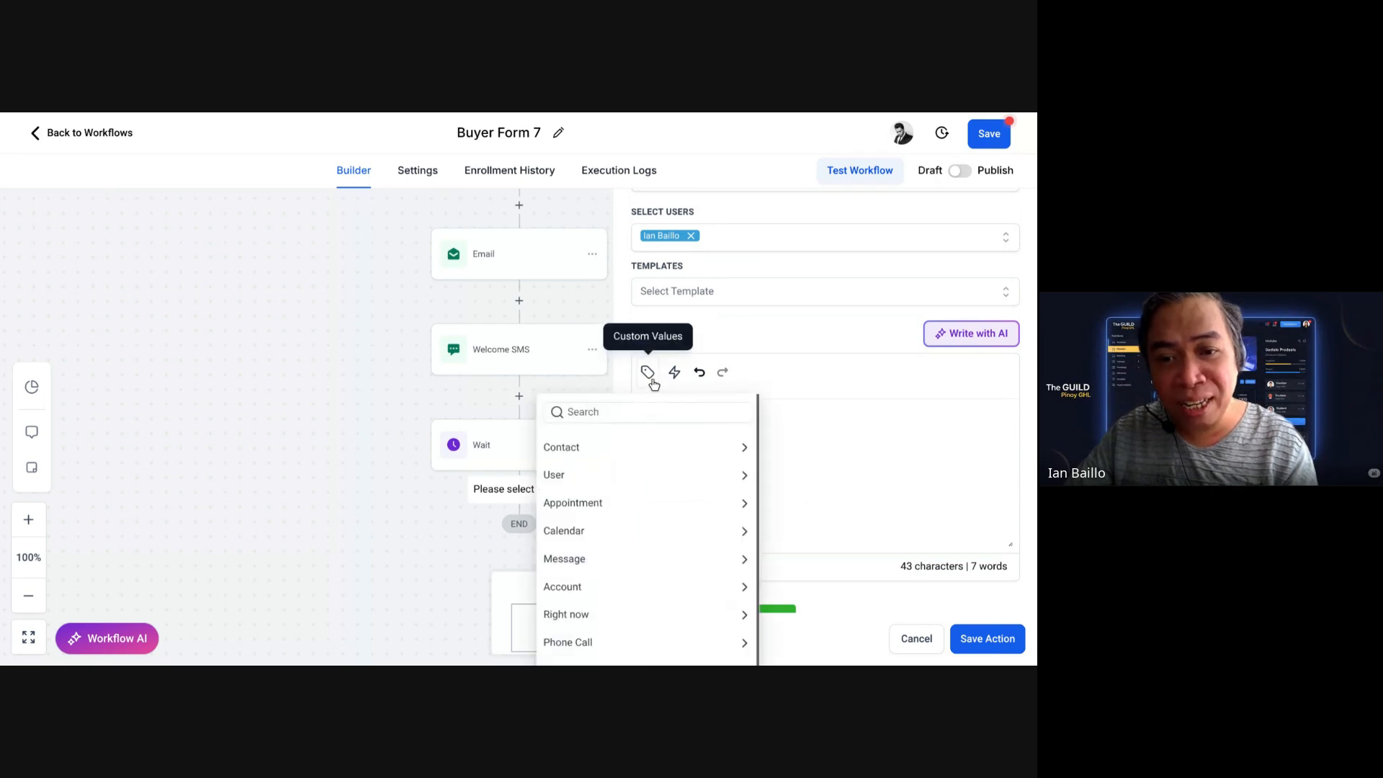
left_click(624, 456)
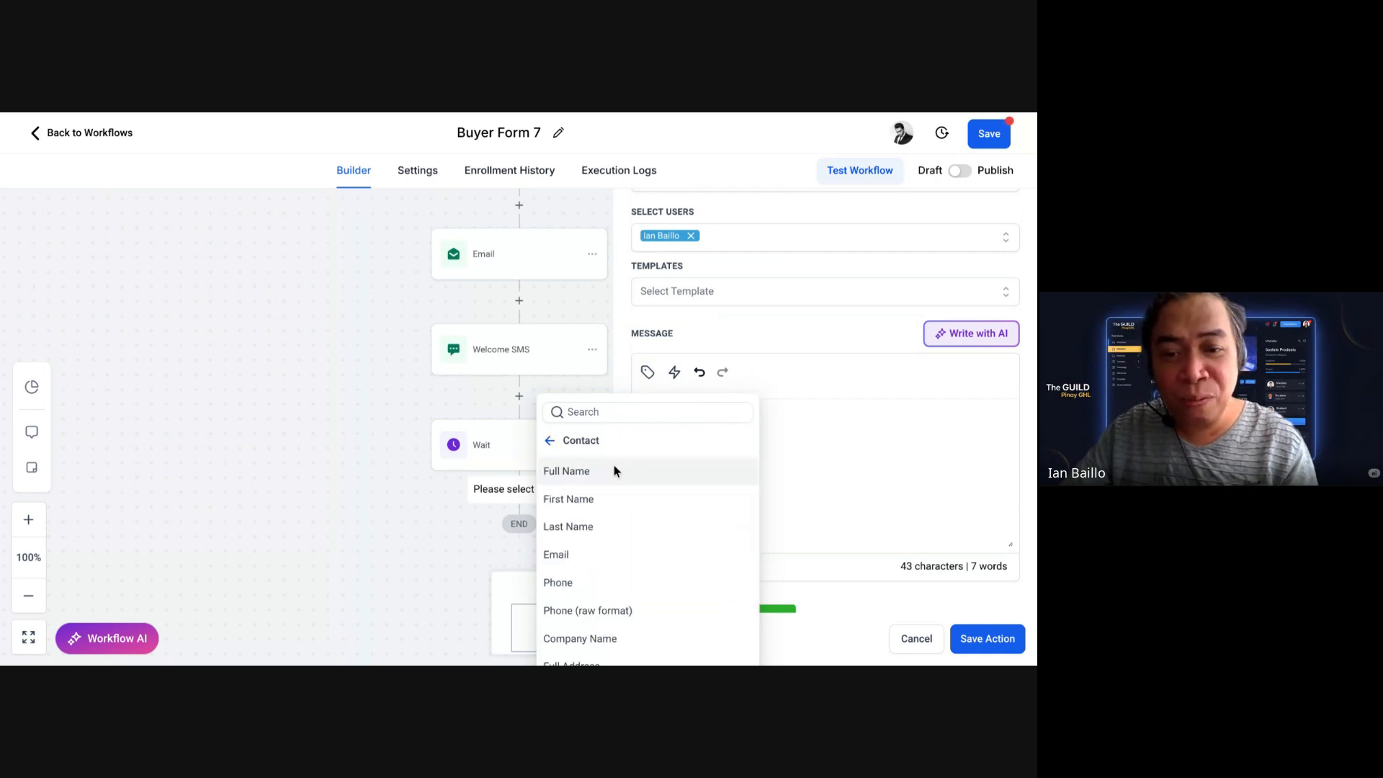
left_click(614, 470)
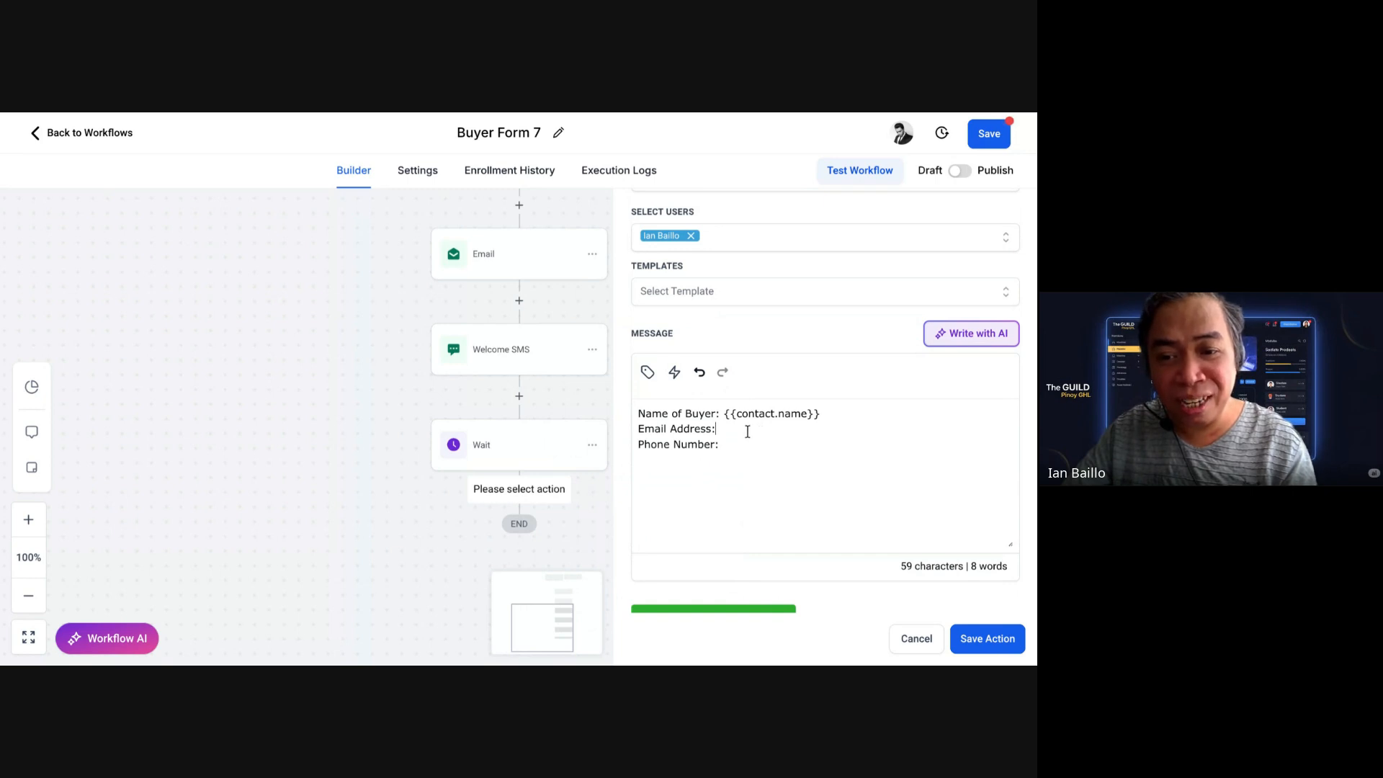
left_click(648, 373)
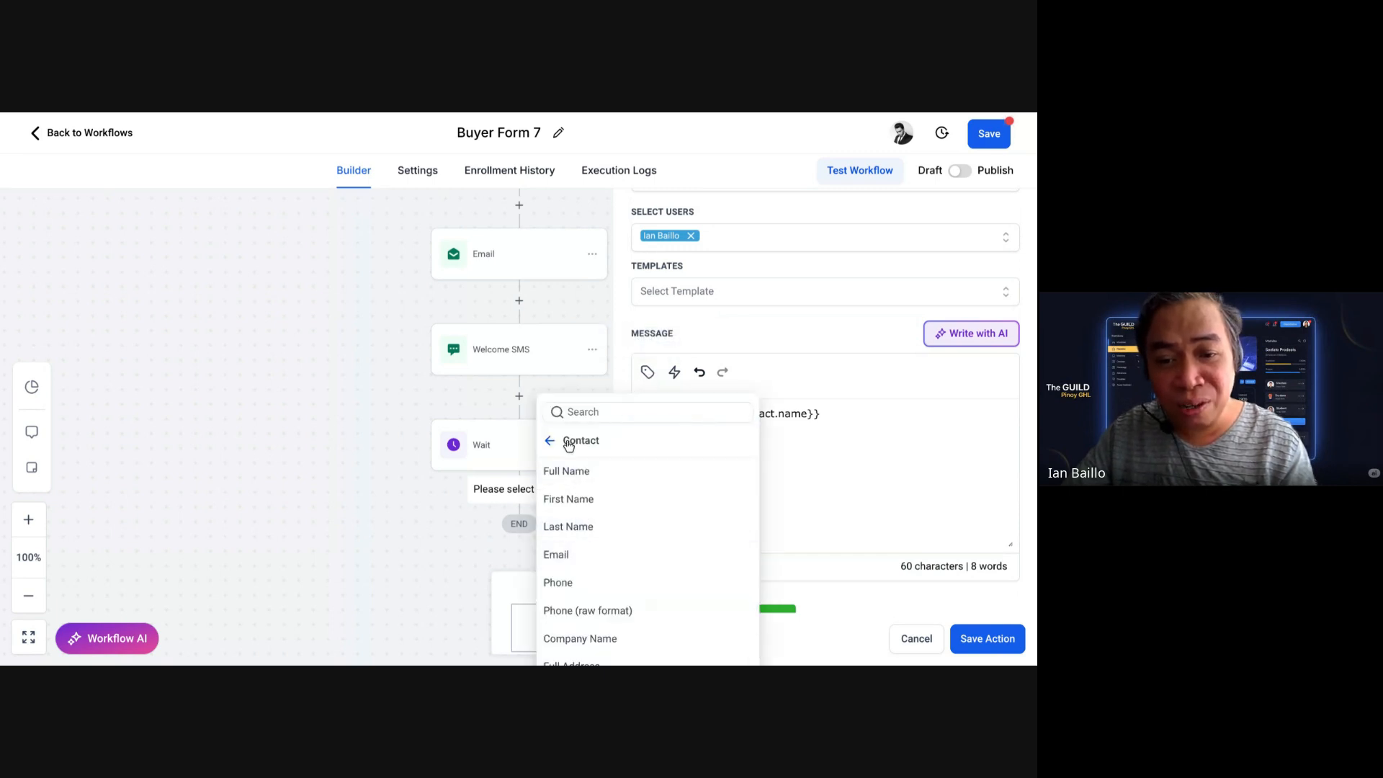
left_click(570, 555)
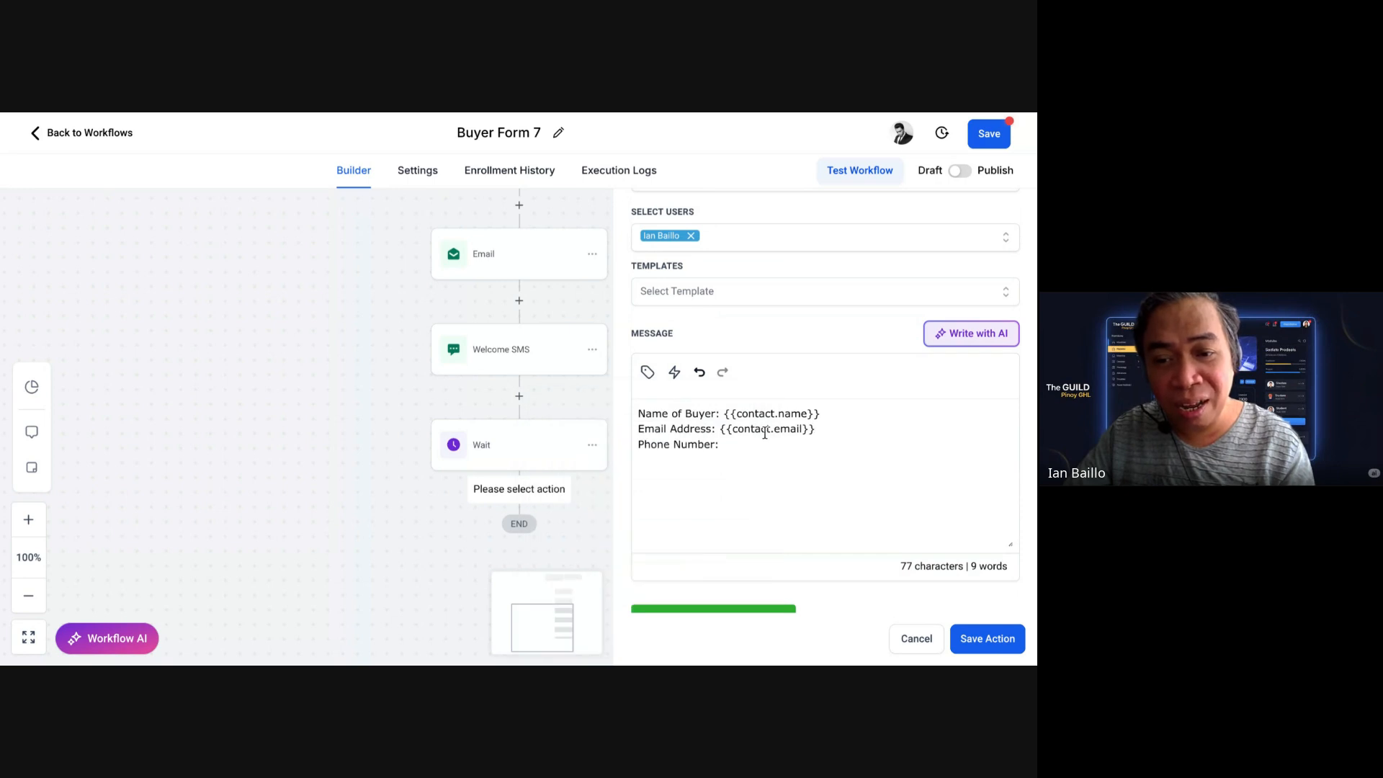
left_click(747, 453)
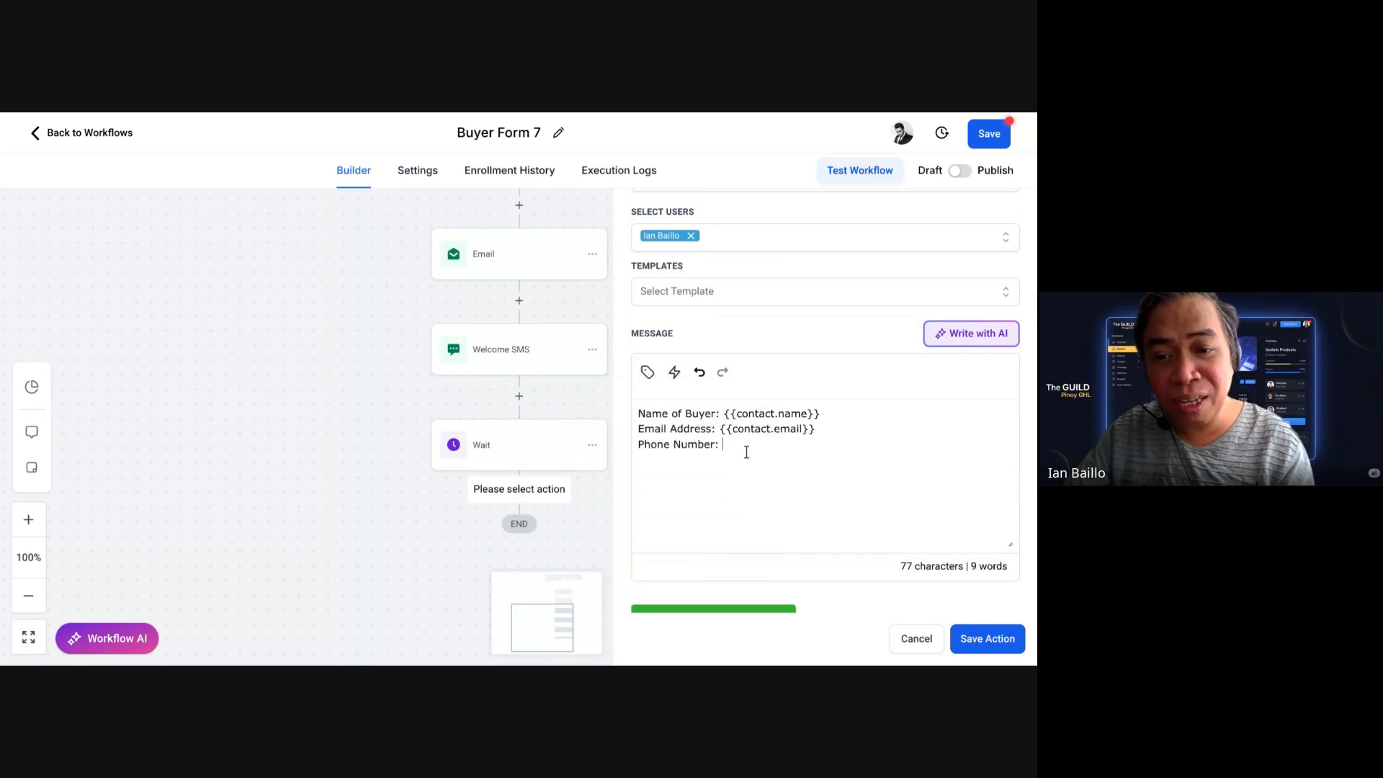
left_click(647, 371)
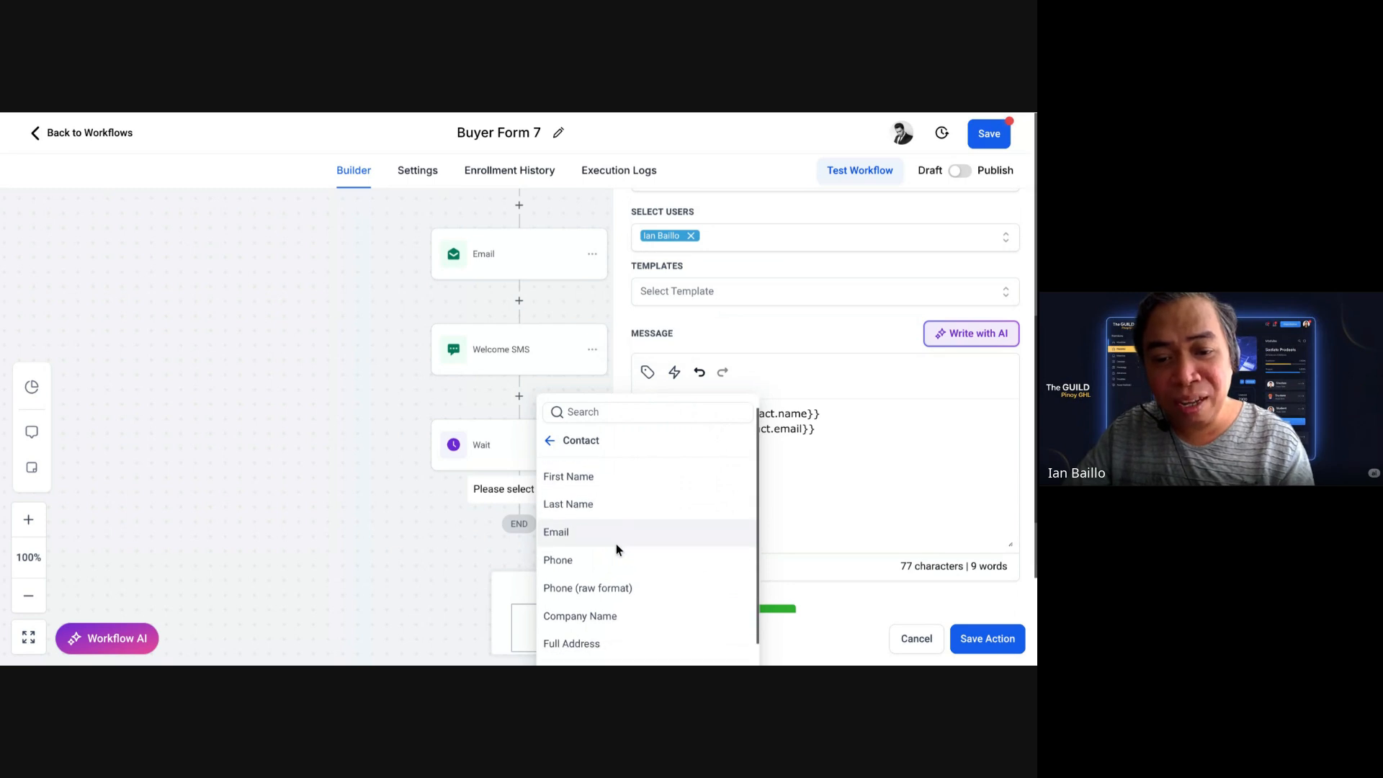
left_click(597, 559)
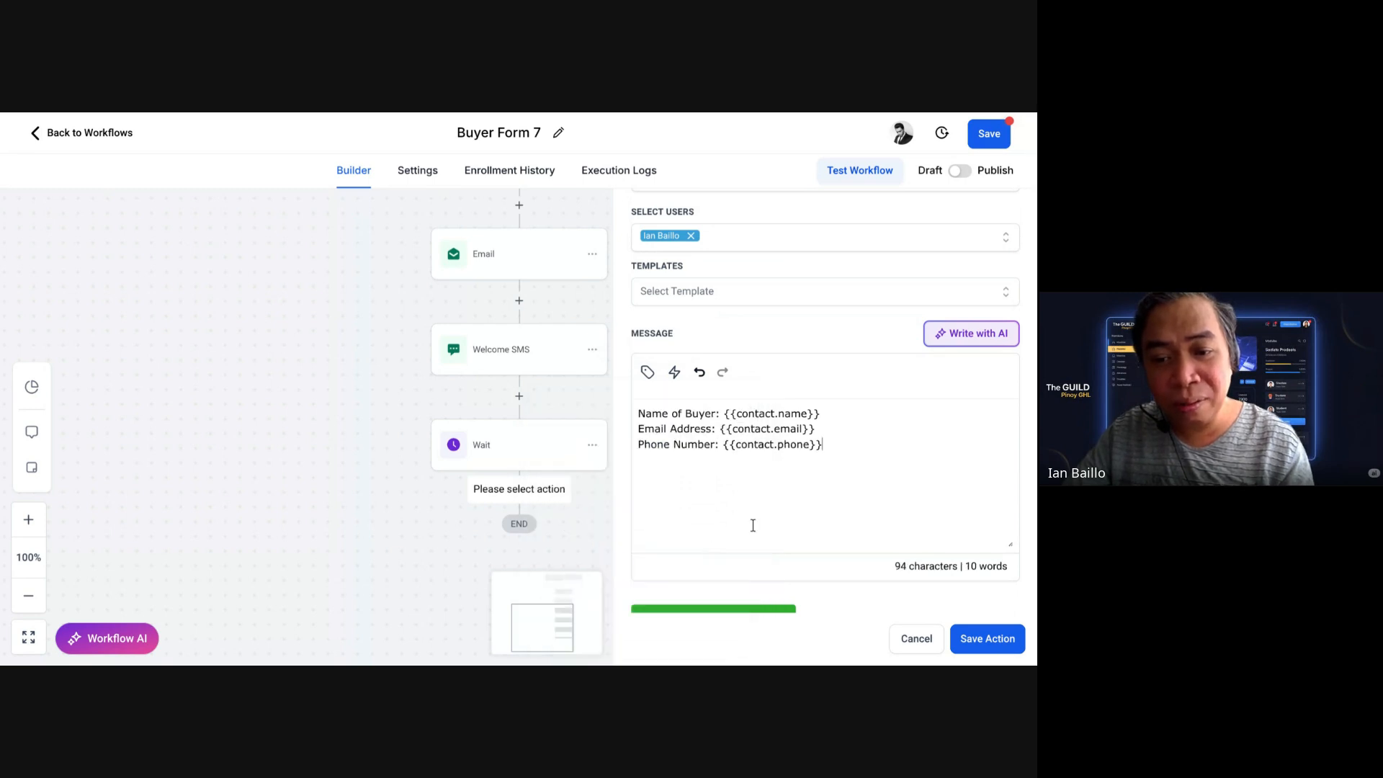
Step: Save the internal notification action
left_click(795, 496)
scroll(796, 496, "down", 1)
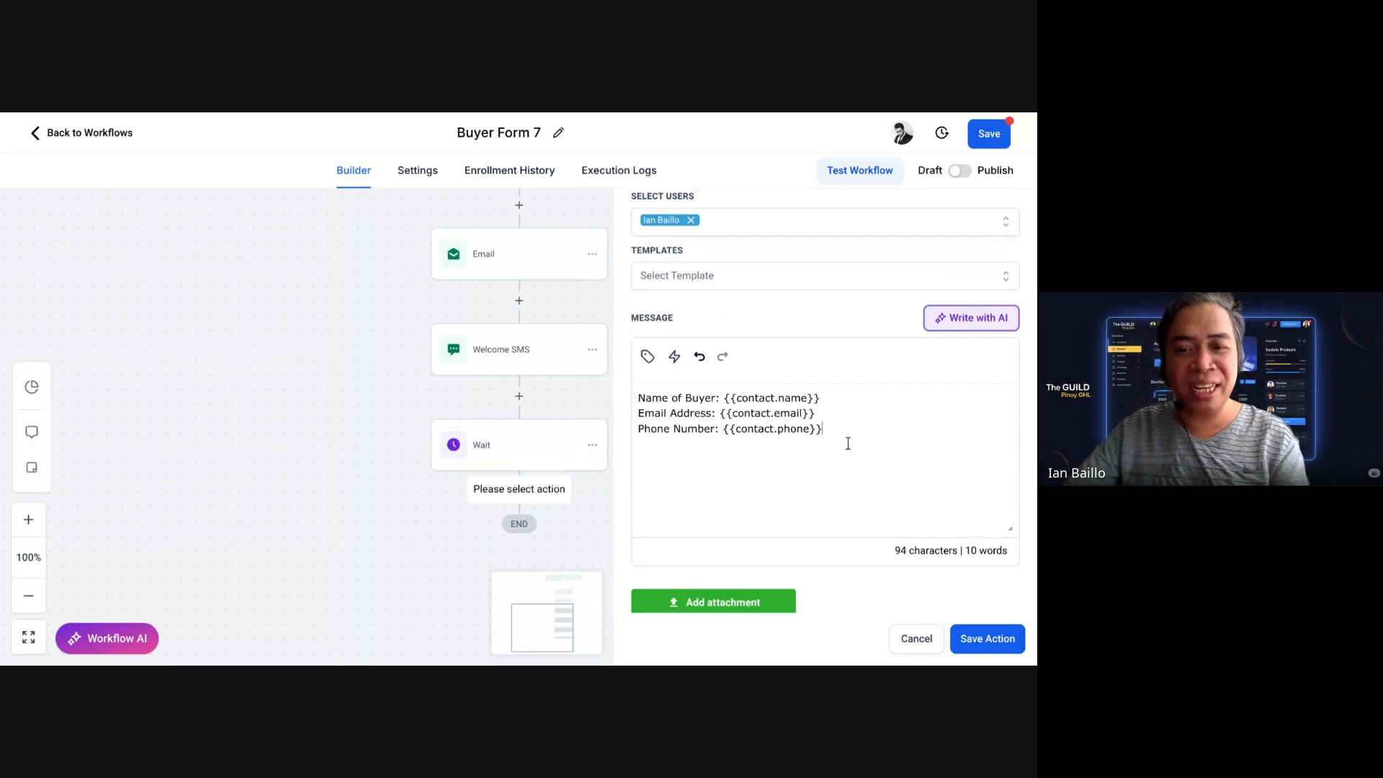
scroll(849, 445, "down", 1)
scroll(849, 445, "down", 1)
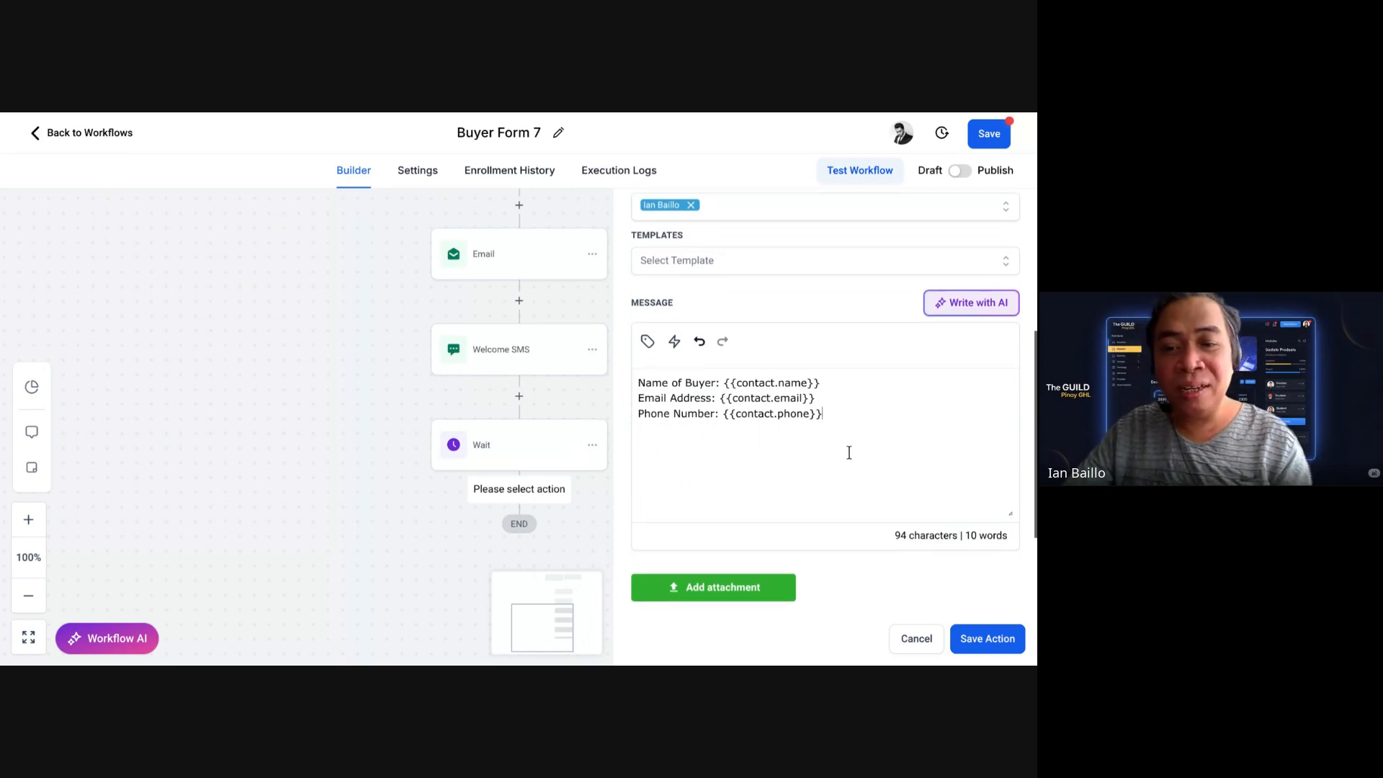
left_click(1000, 647)
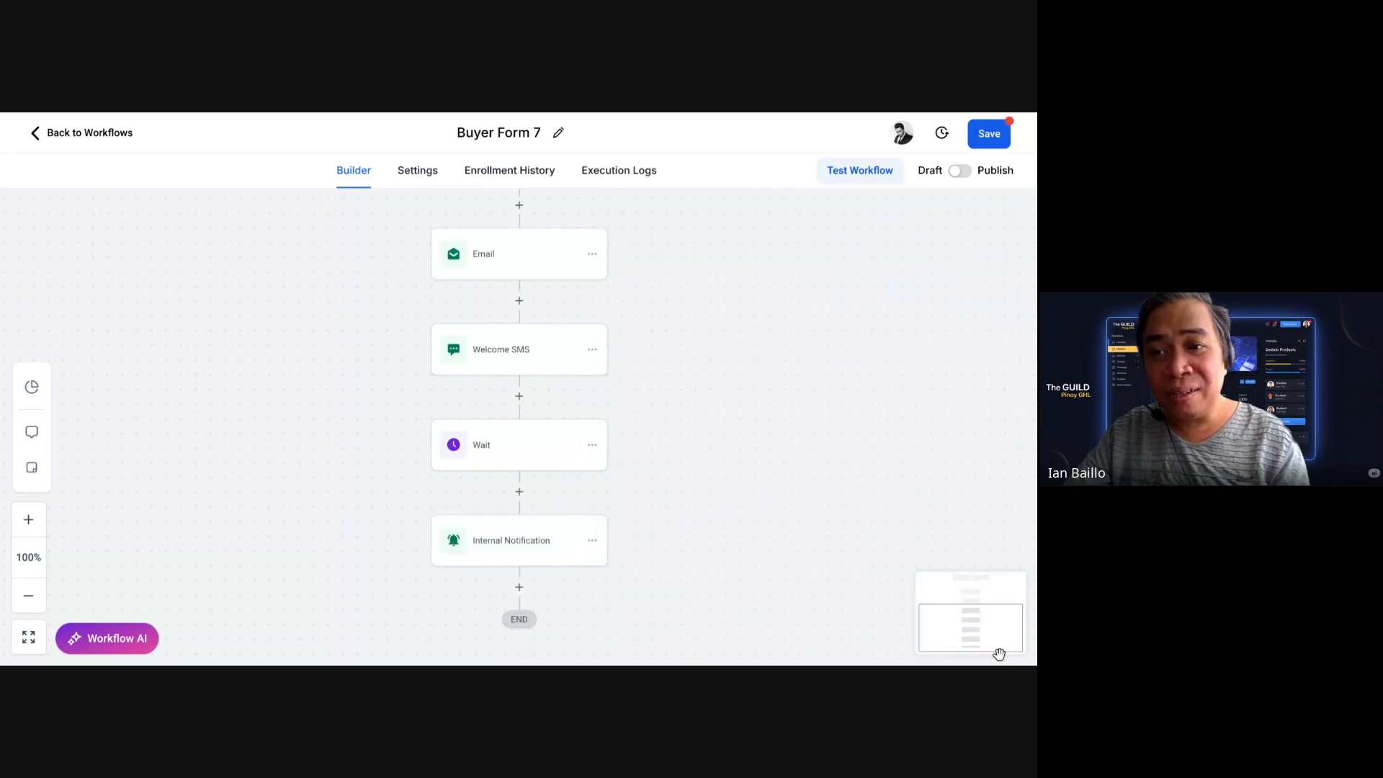